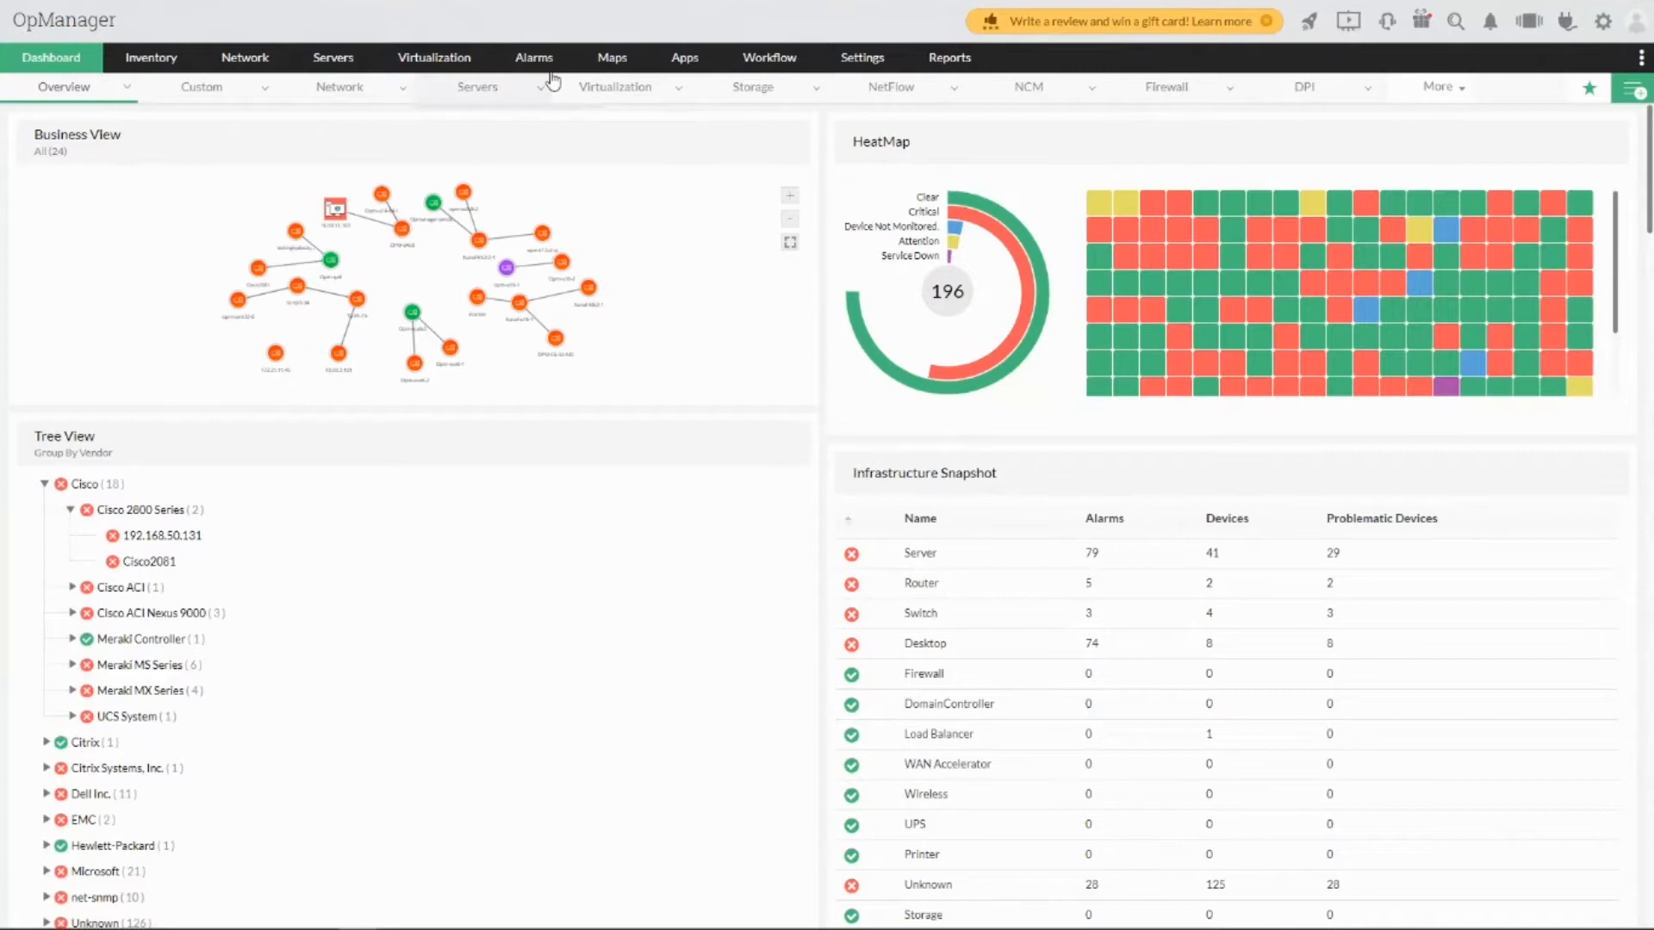
- Open the Windows 8 device template in the configuration settings and examine its associated monitors
mouse_move(872, 74)
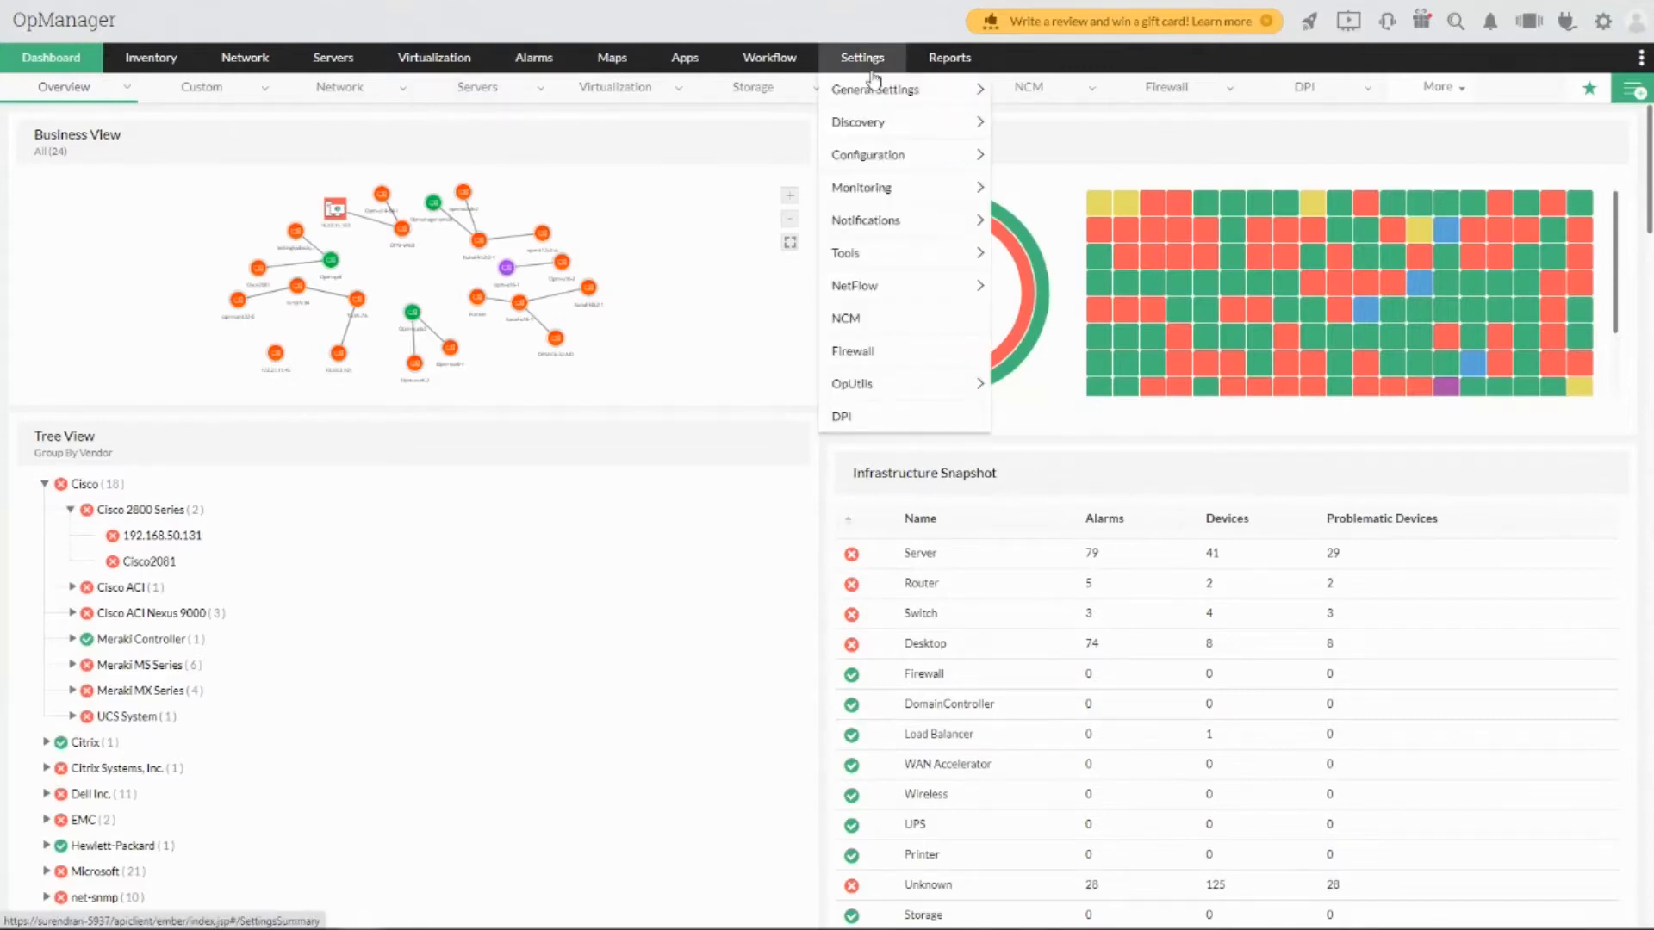
click(873, 77)
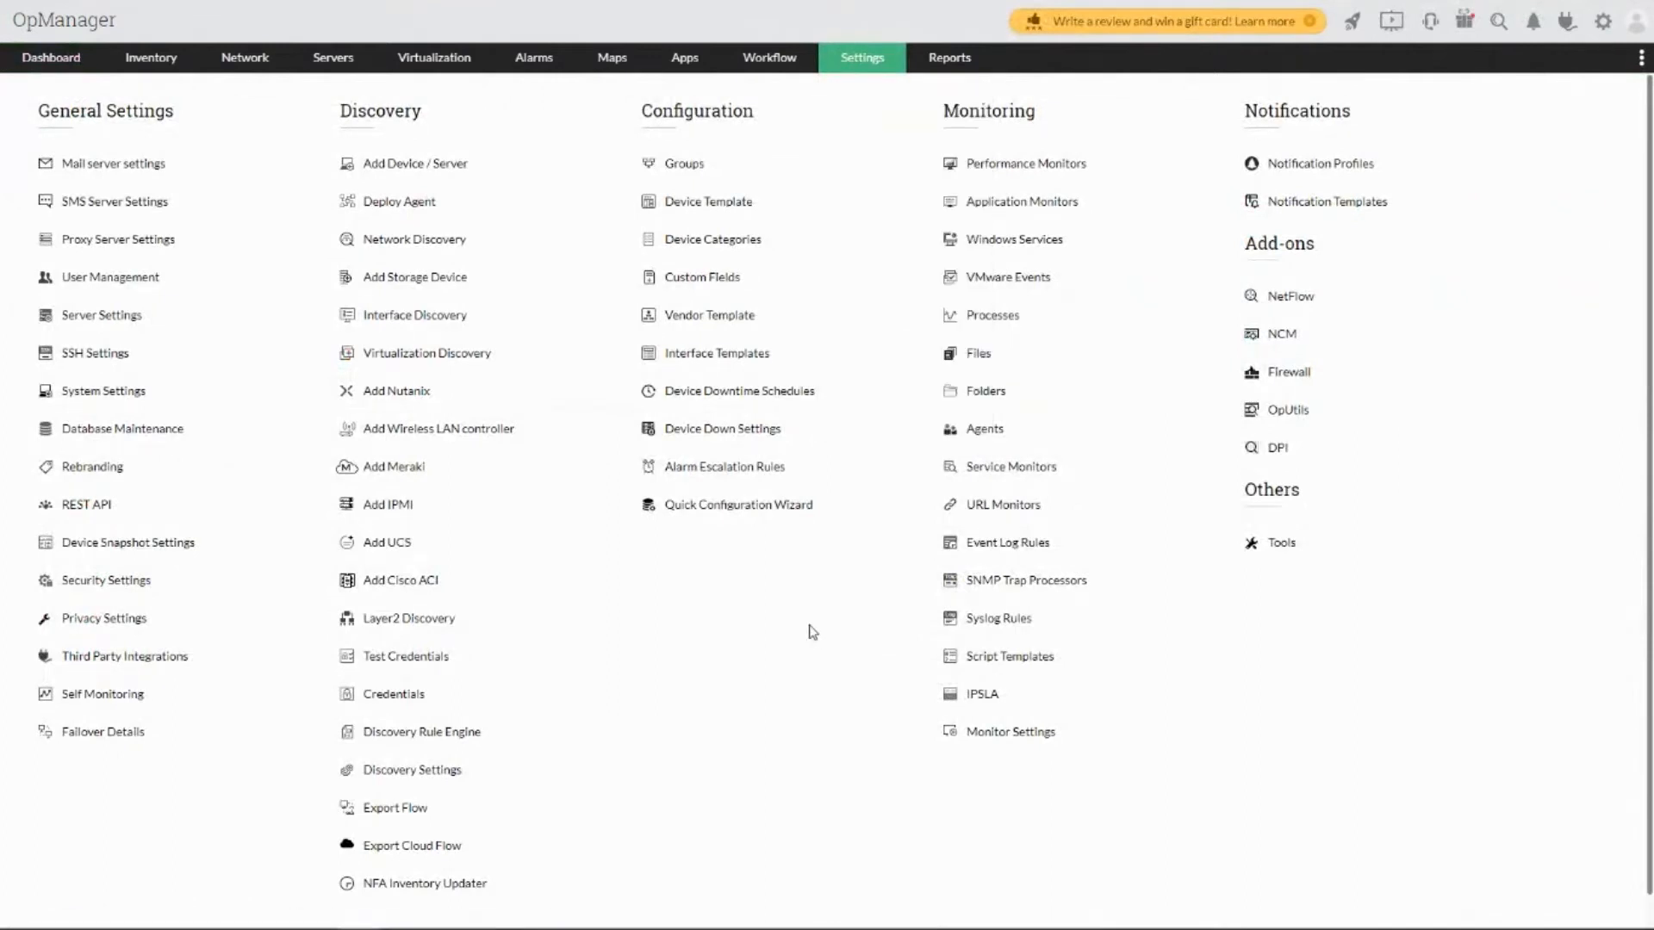
click(693, 203)
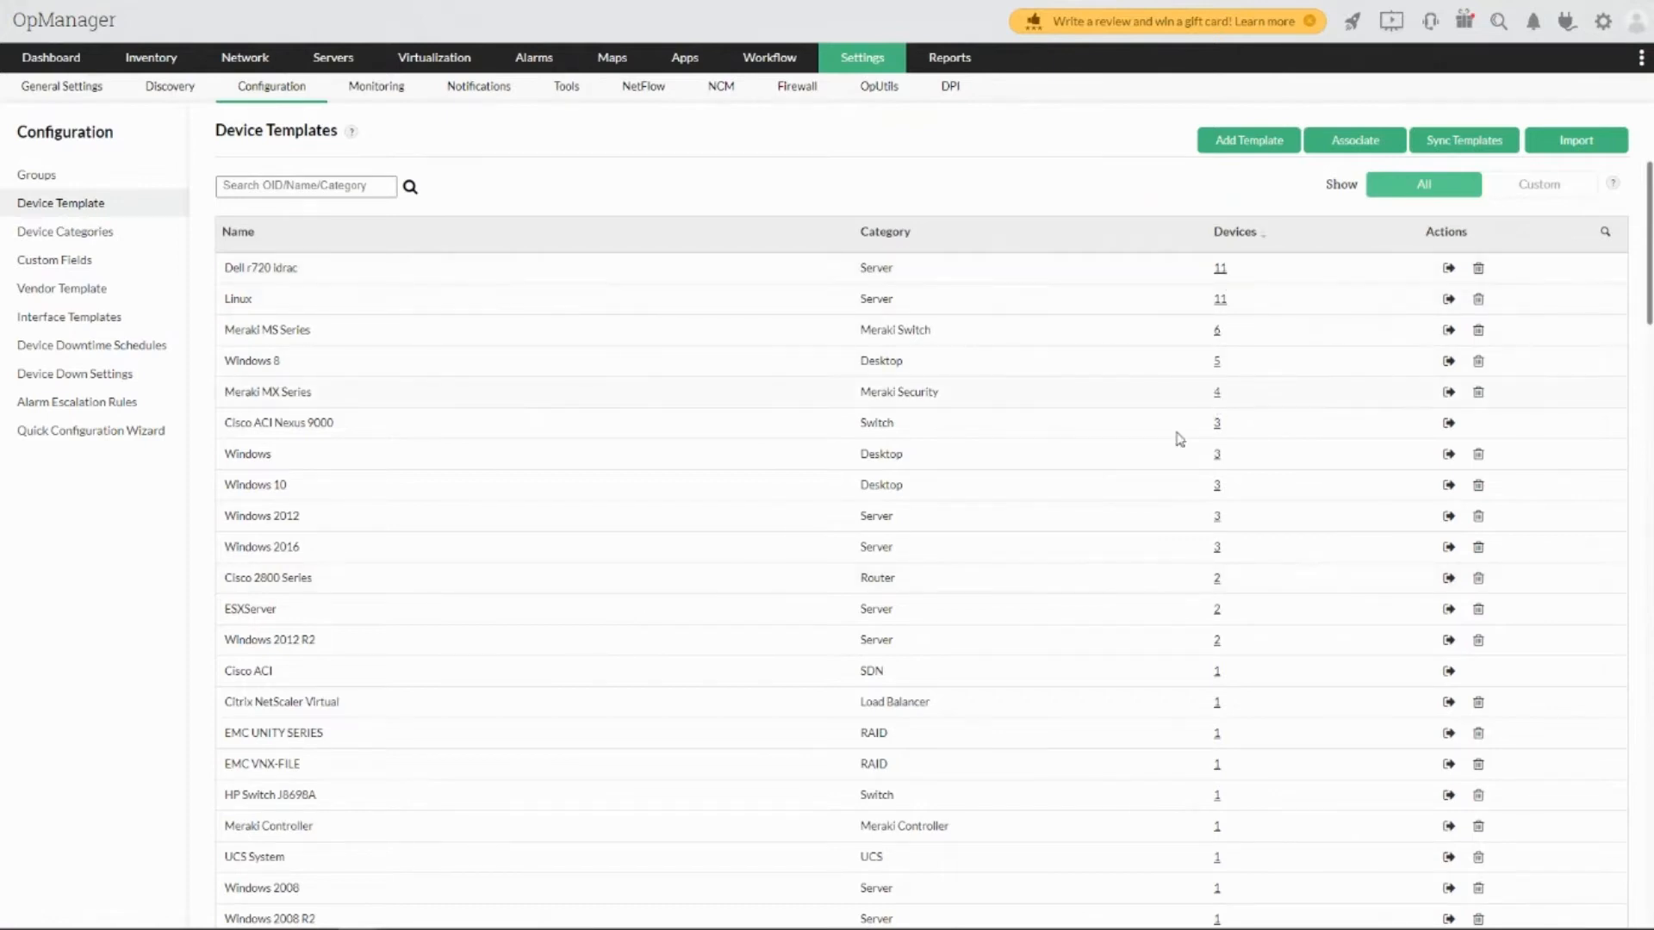
click(237, 361)
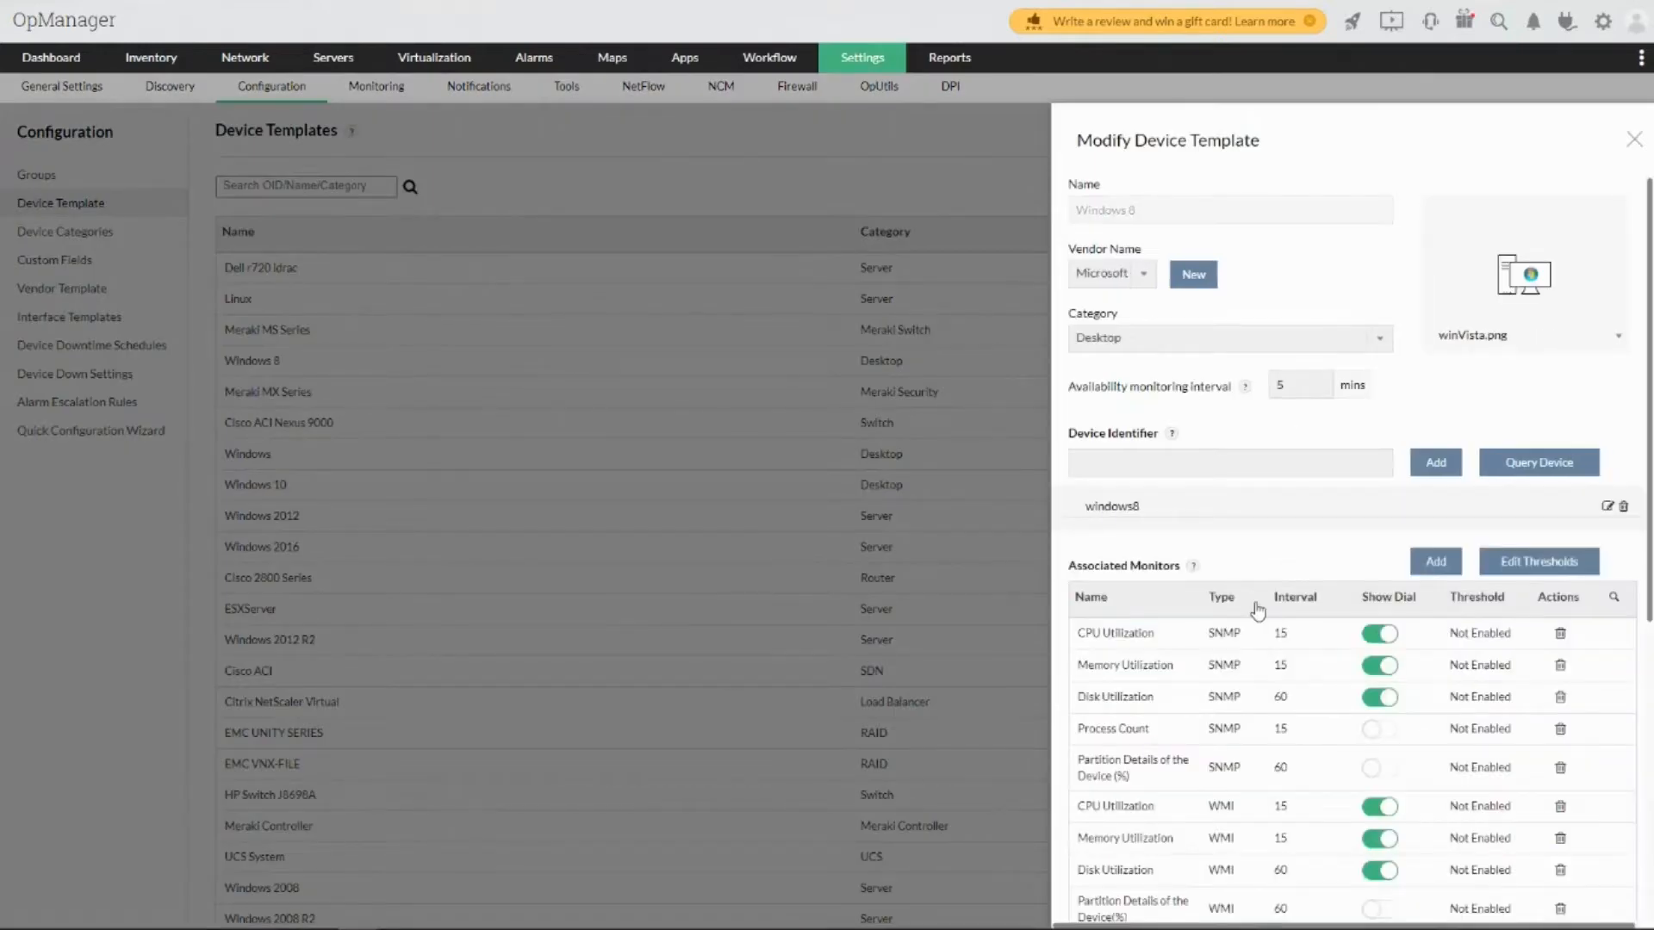
scroll(1258, 609, down, 5)
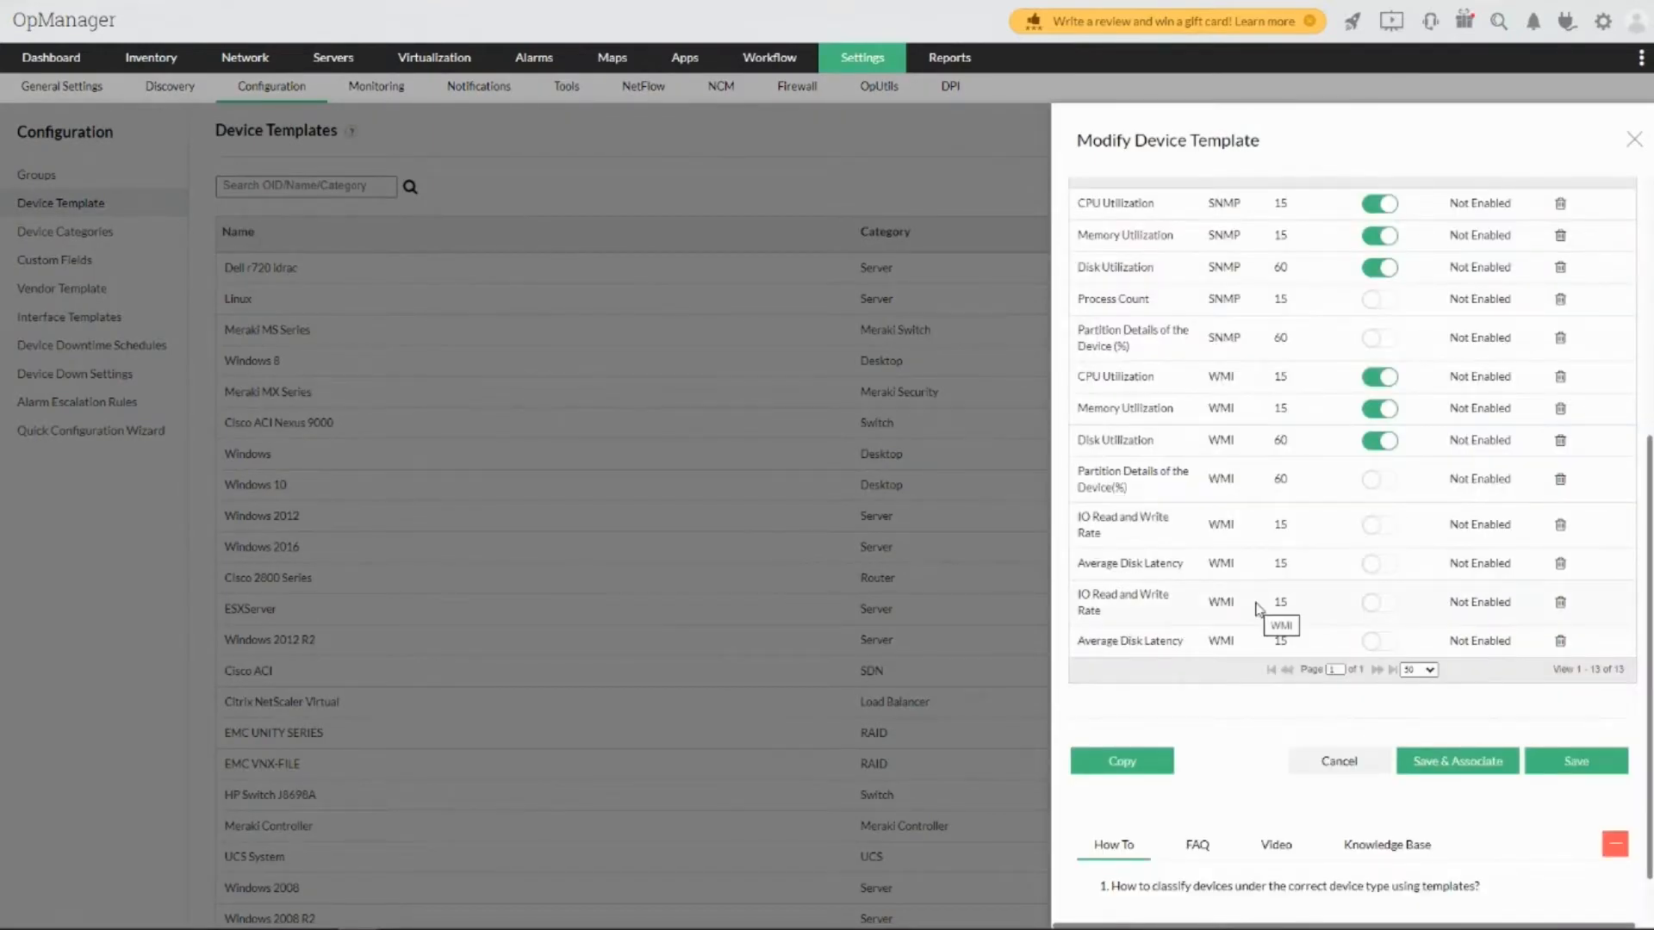
scroll(1257, 609, up, 5)
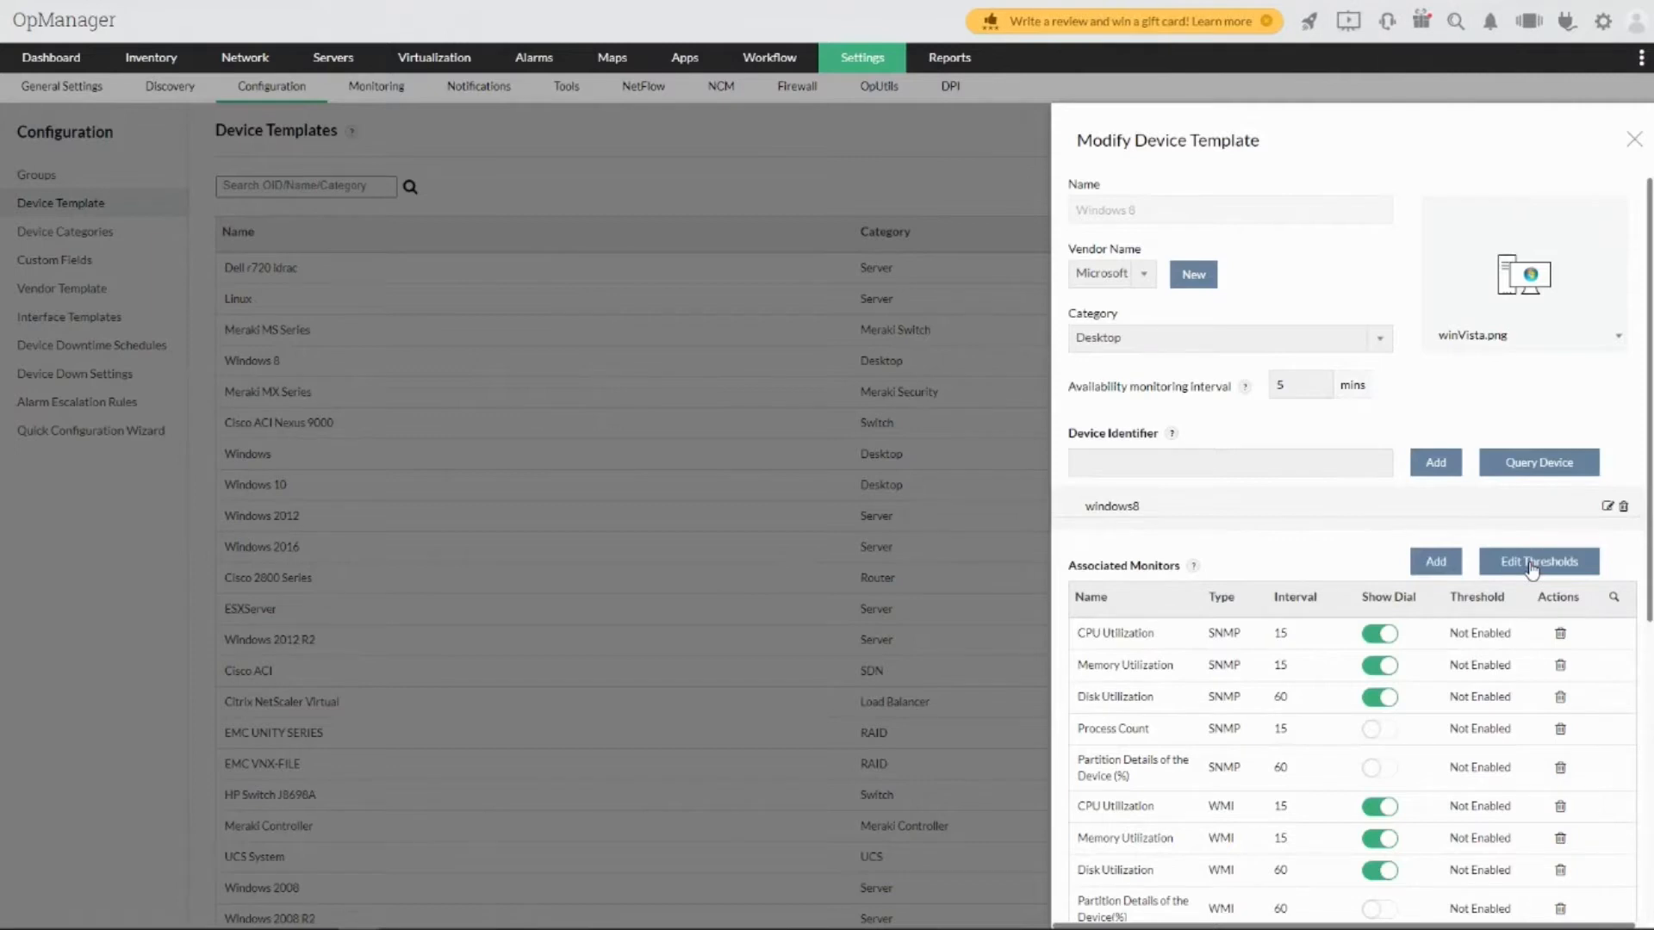
- Examine the Windows 8 template's threshold fields and its device association options, and leave the template without associating it
click(1531, 565)
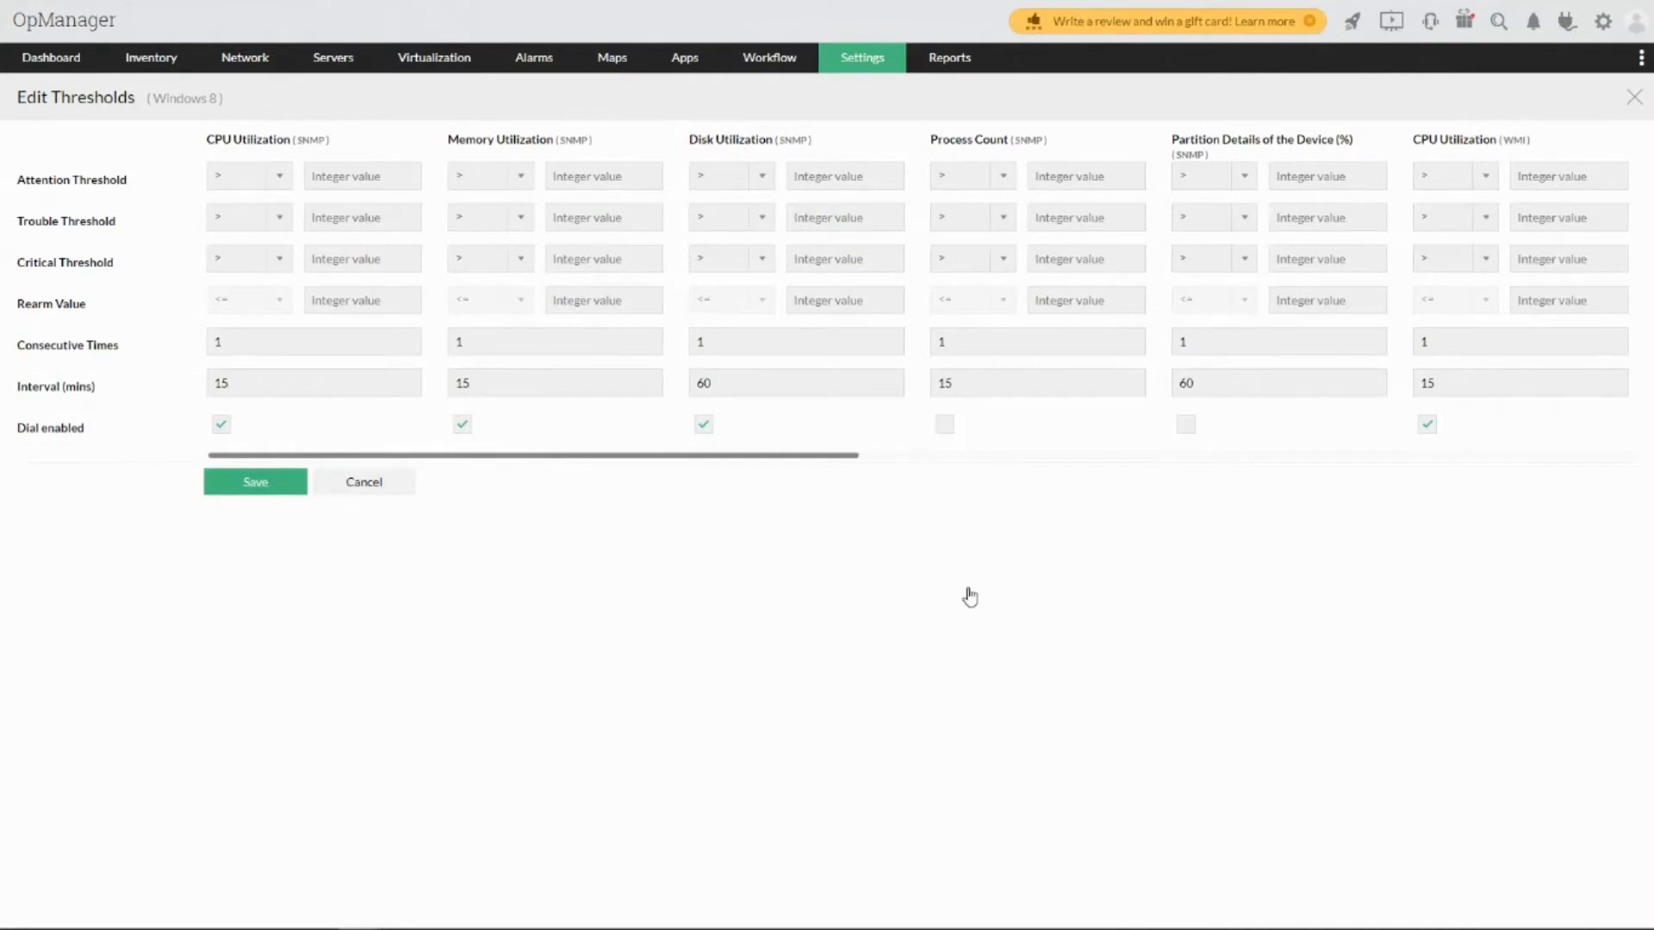
scroll(1352, 517, down, 5)
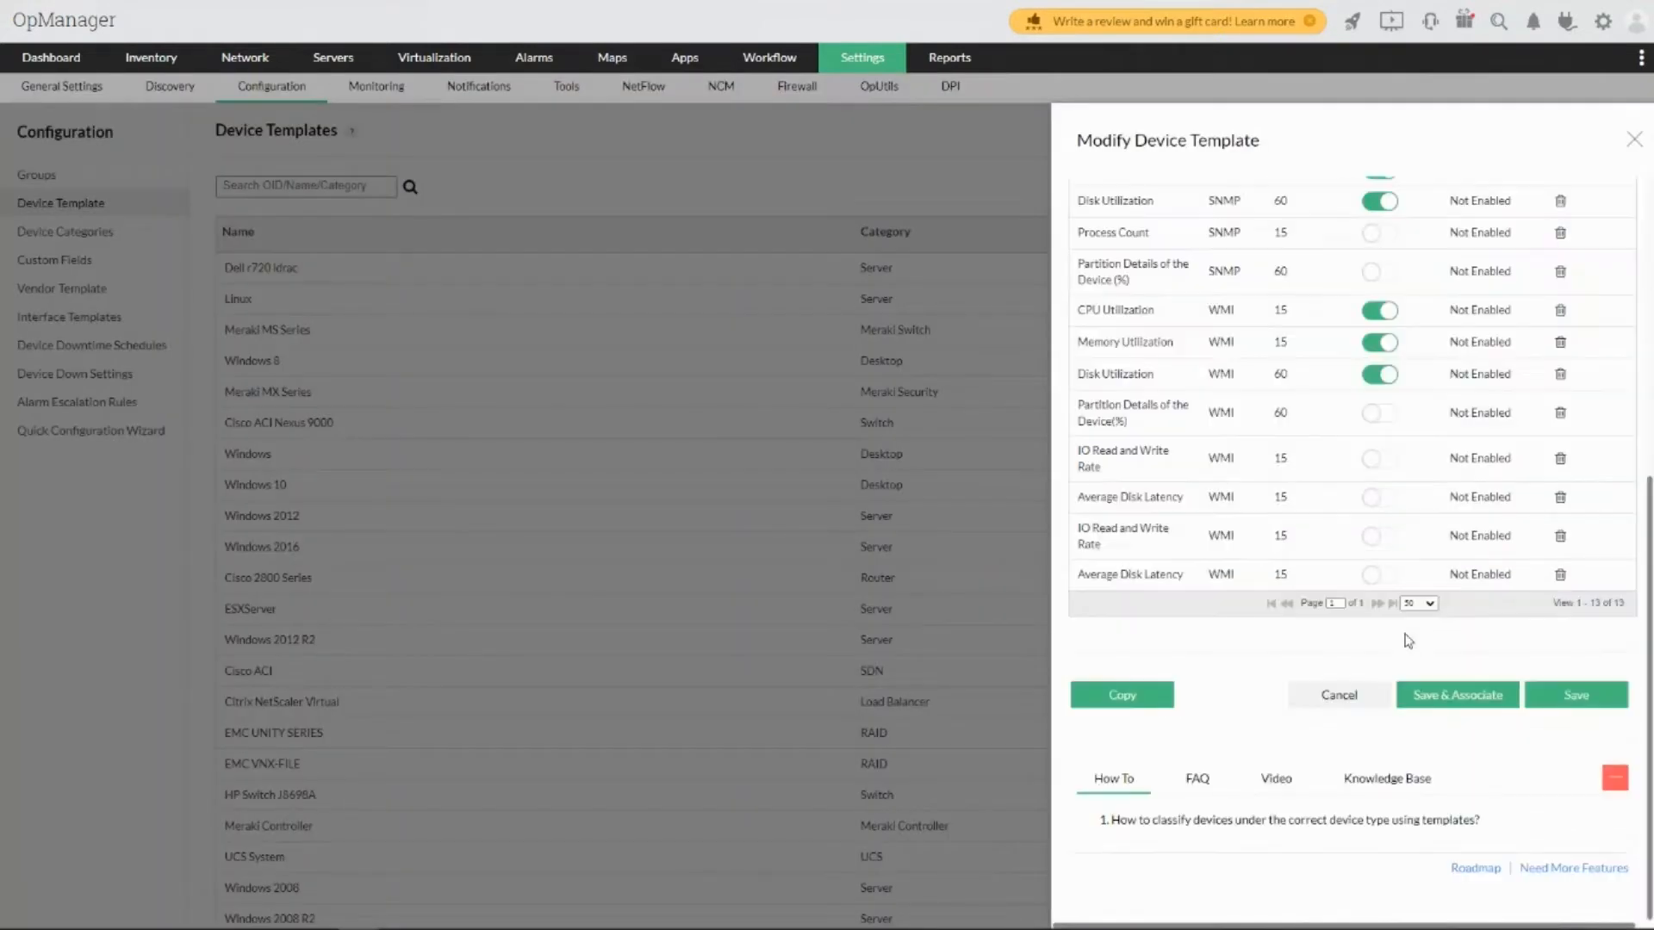
click(1439, 701)
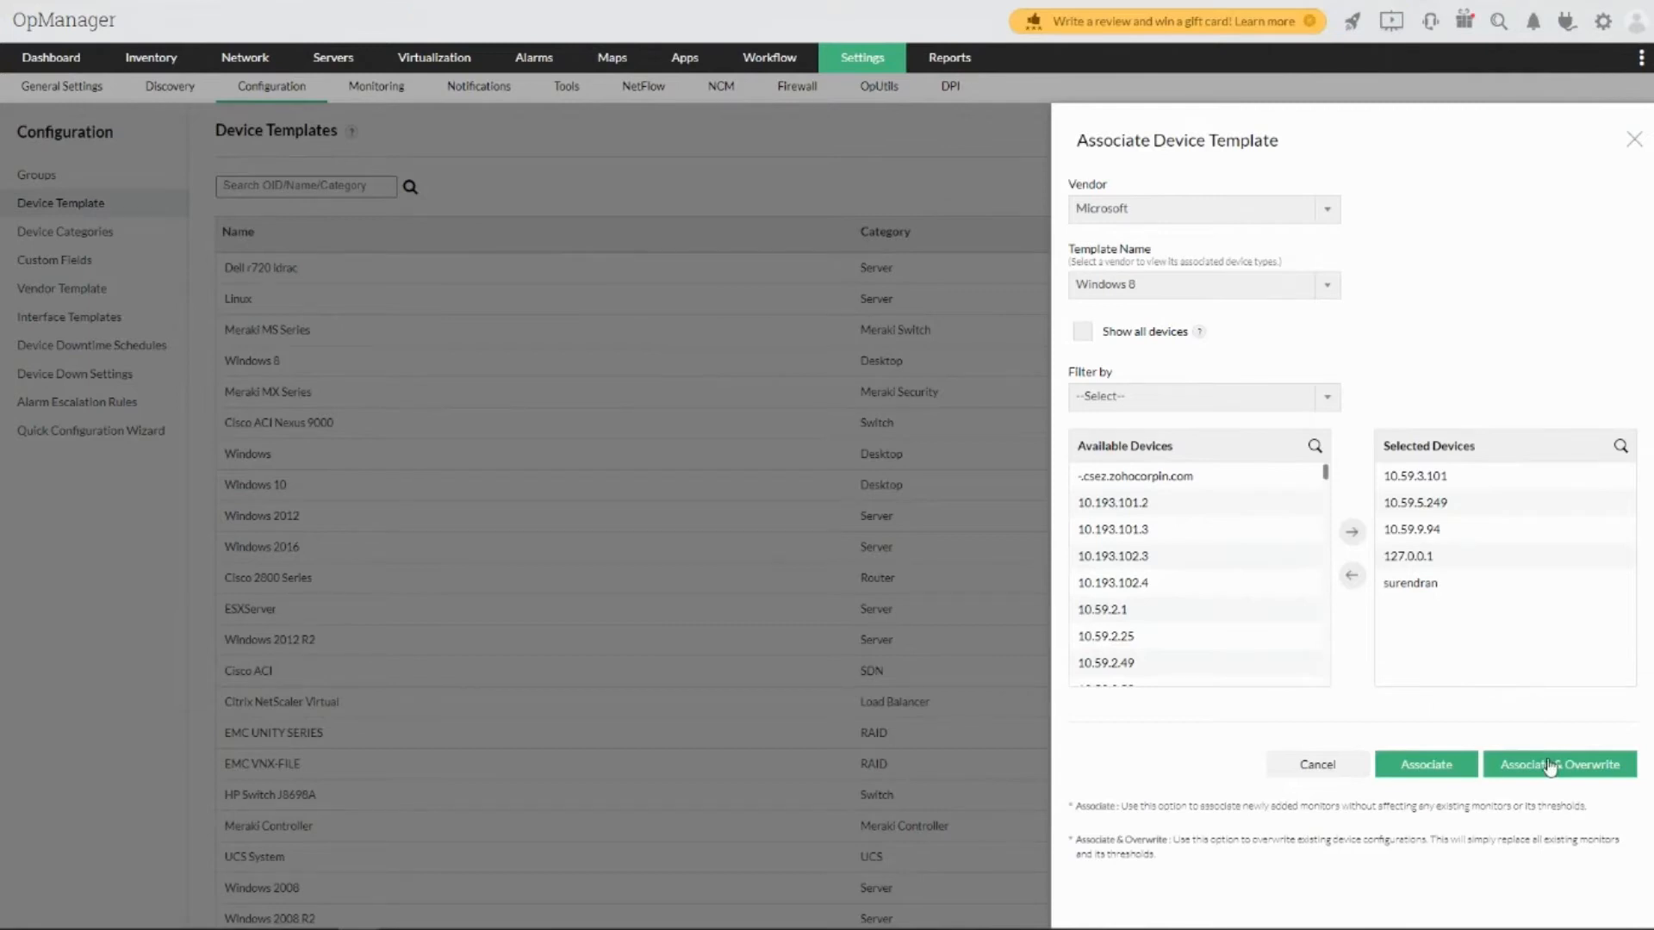
click(1634, 138)
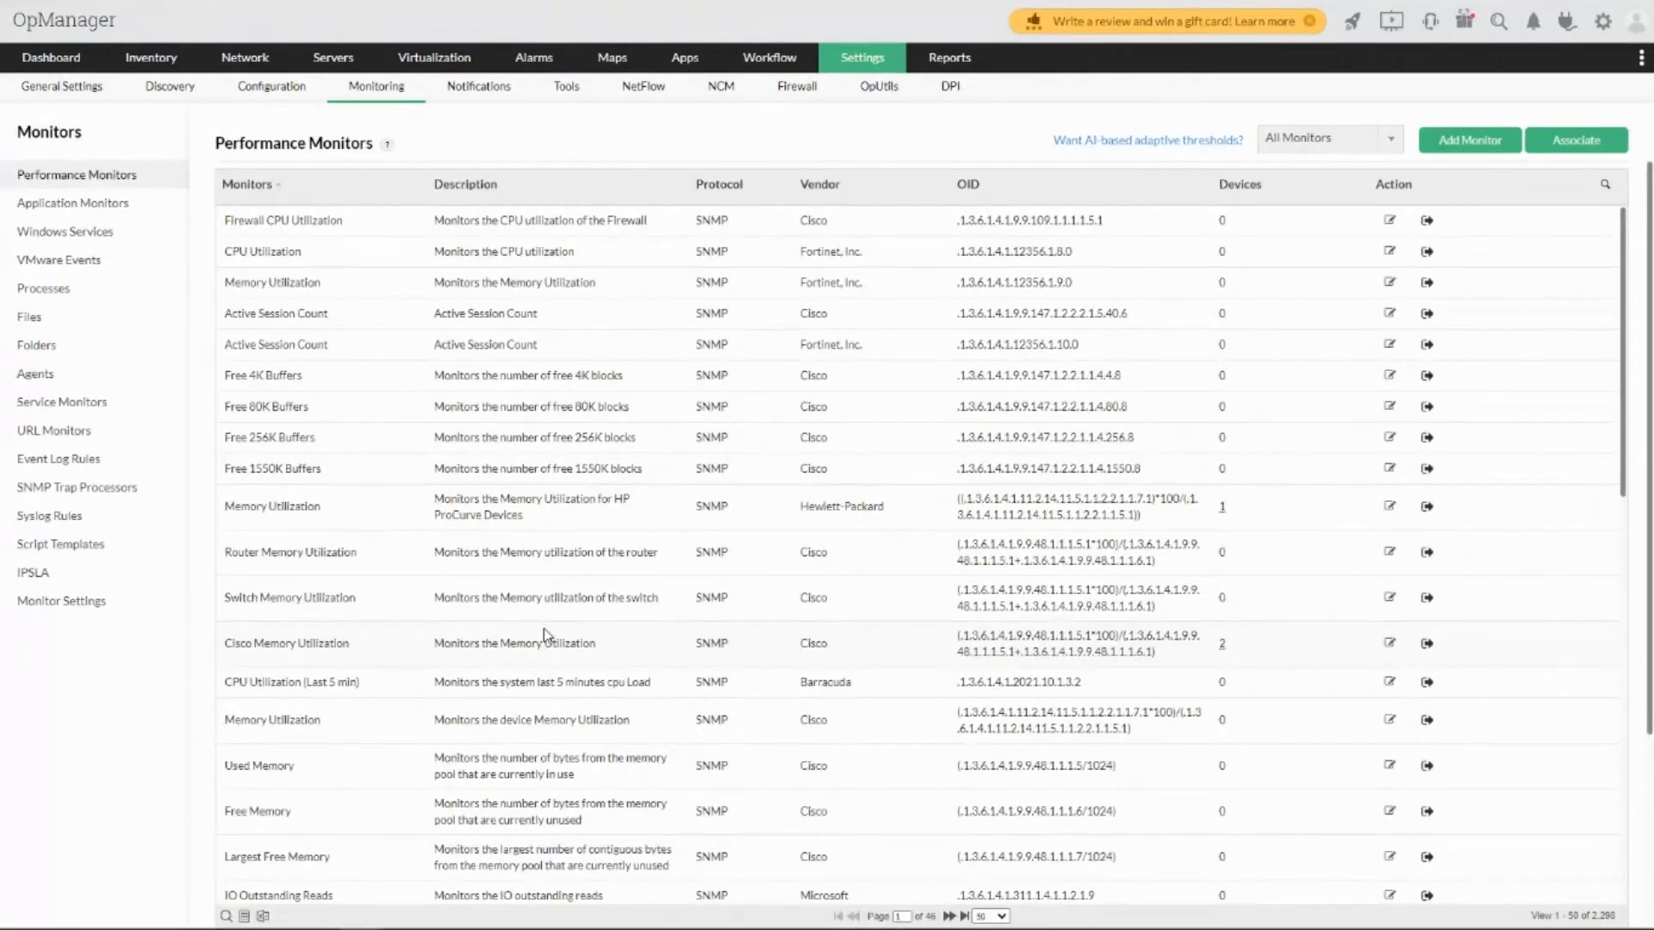
- Examine the threshold settings of the Fortinet CPU Utilization monitor and the options for associating performance monitors
click(1389, 251)
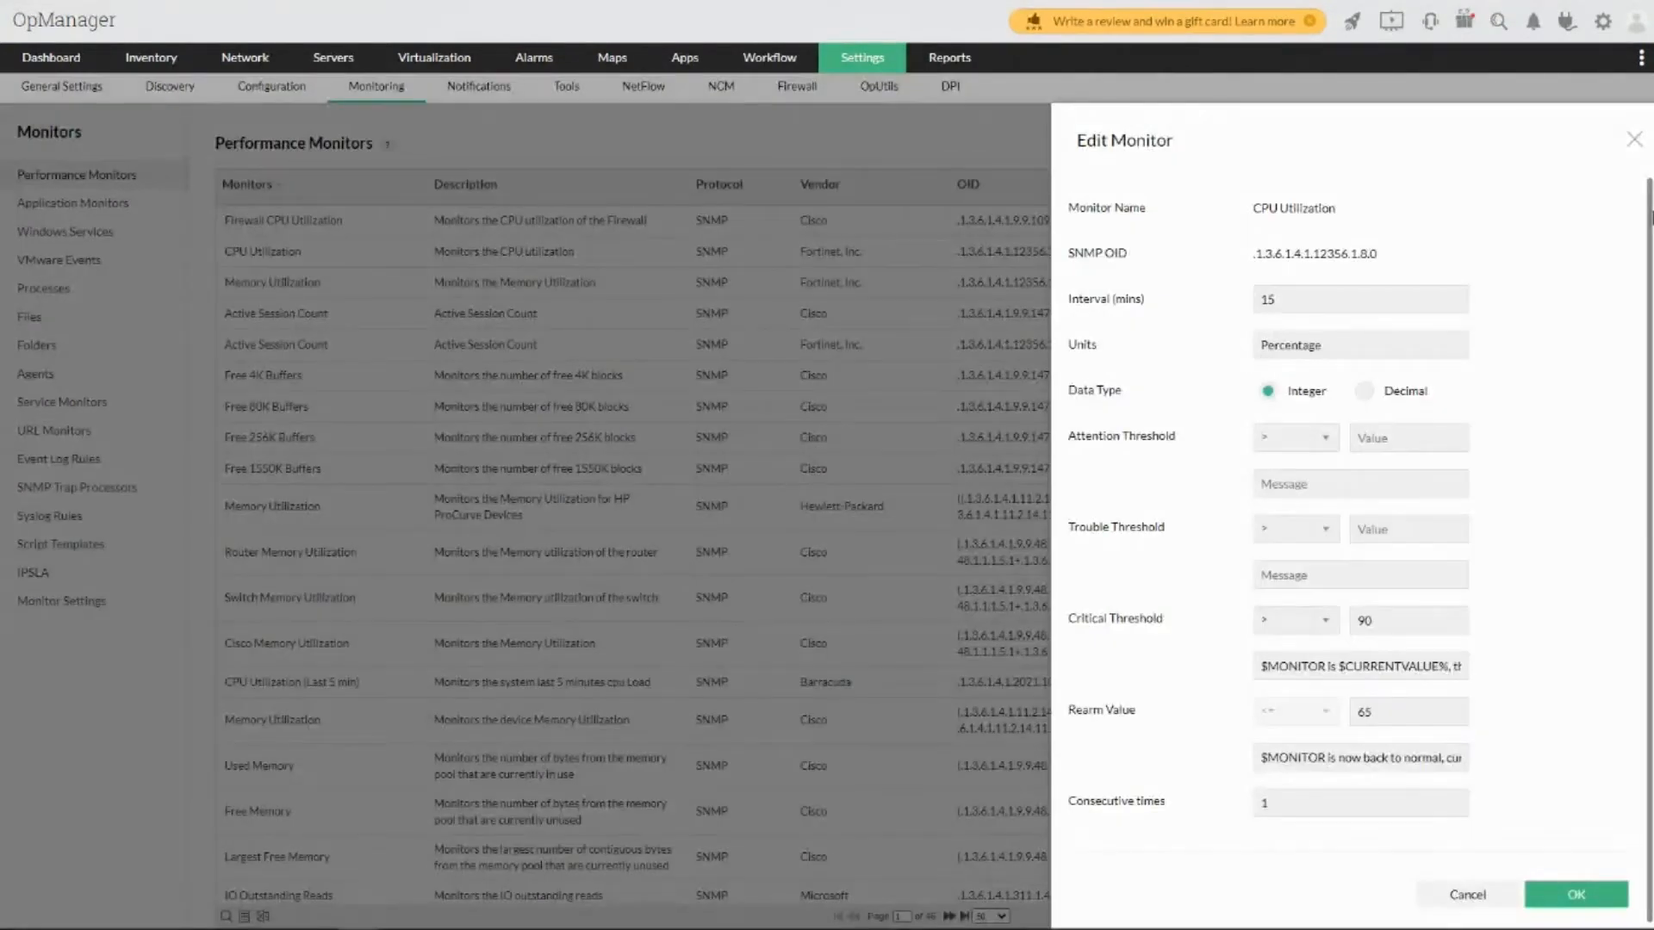
click(1633, 143)
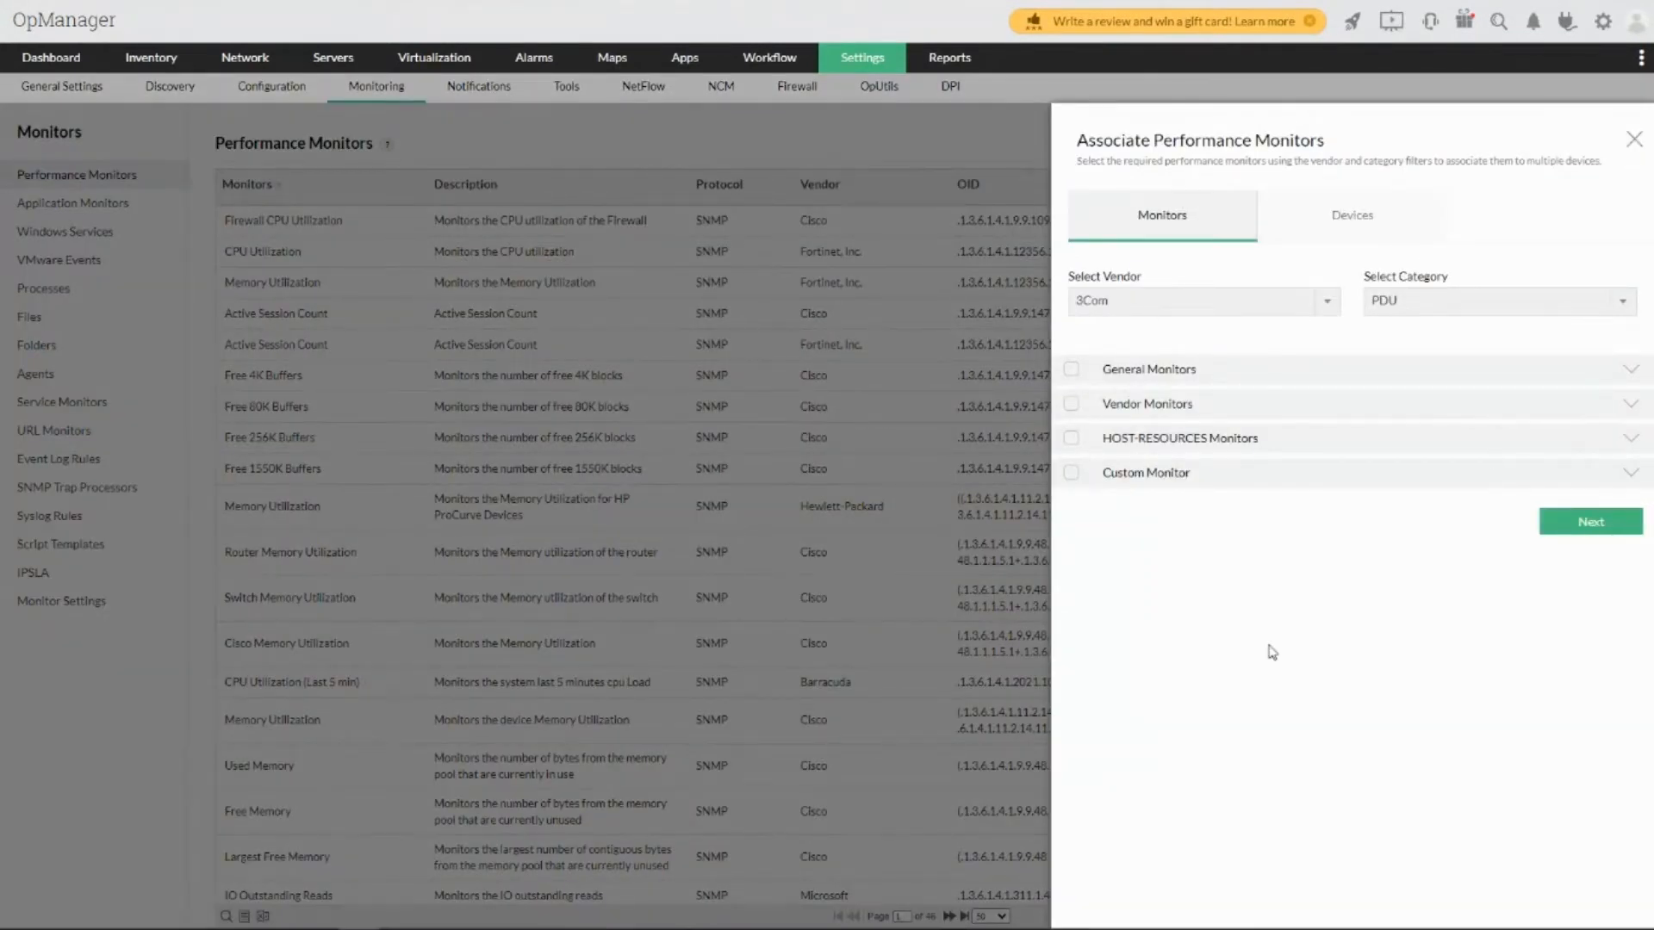
key(Escape)
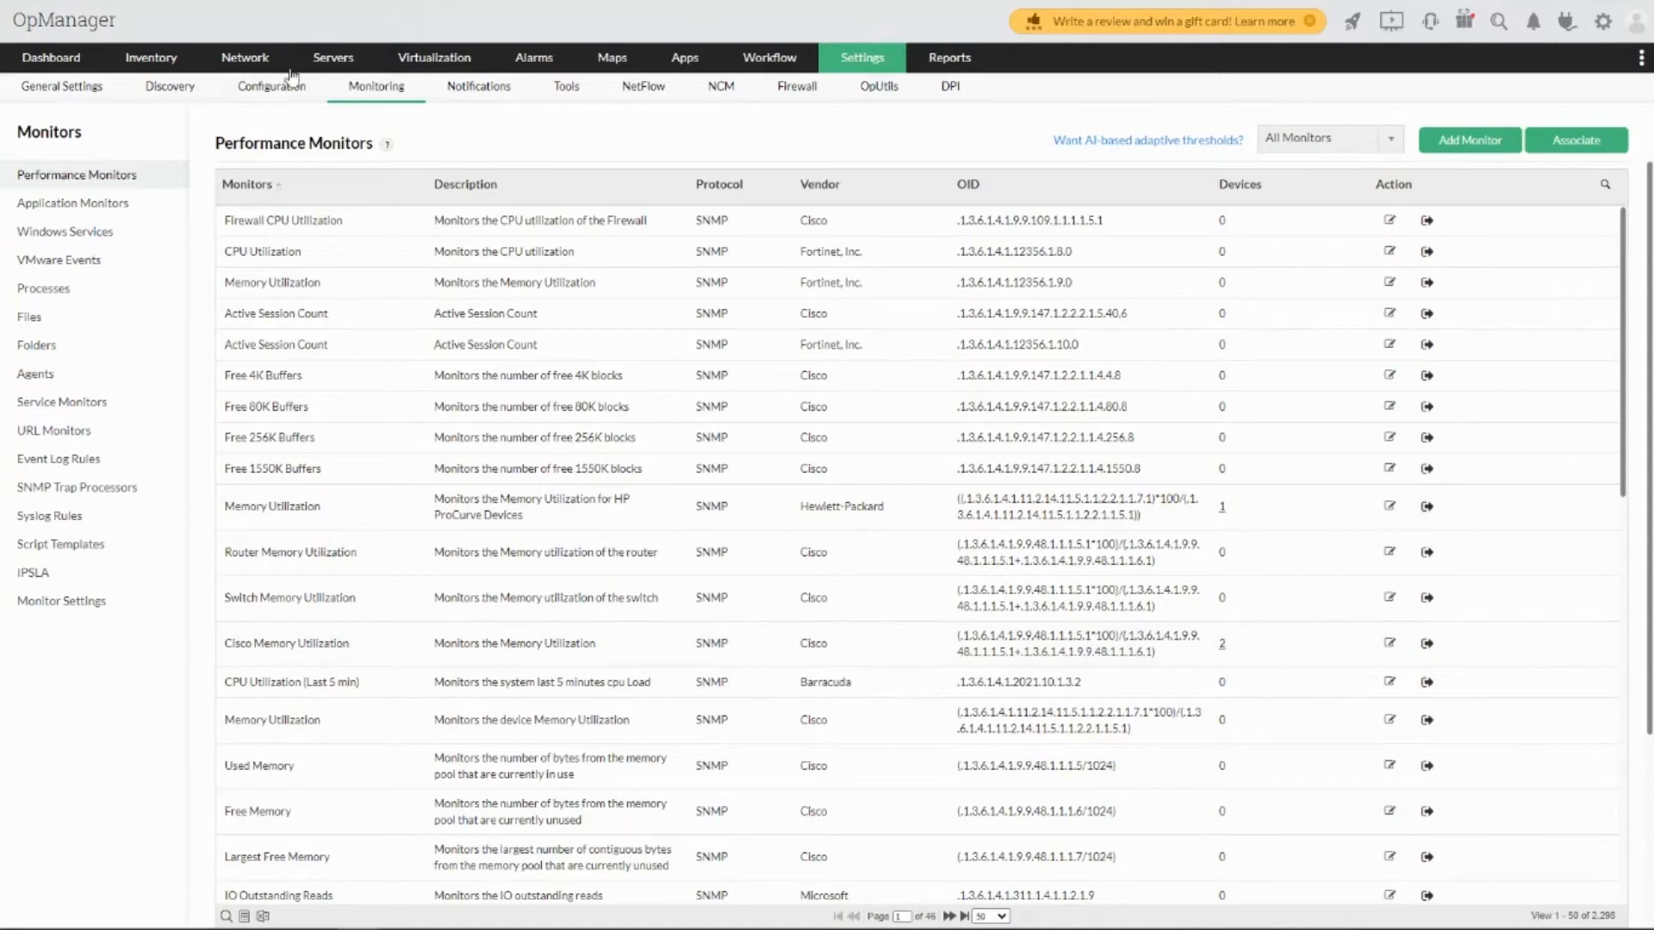
- Show the active alarms as a table with the category summary expanded beside it
click(535, 63)
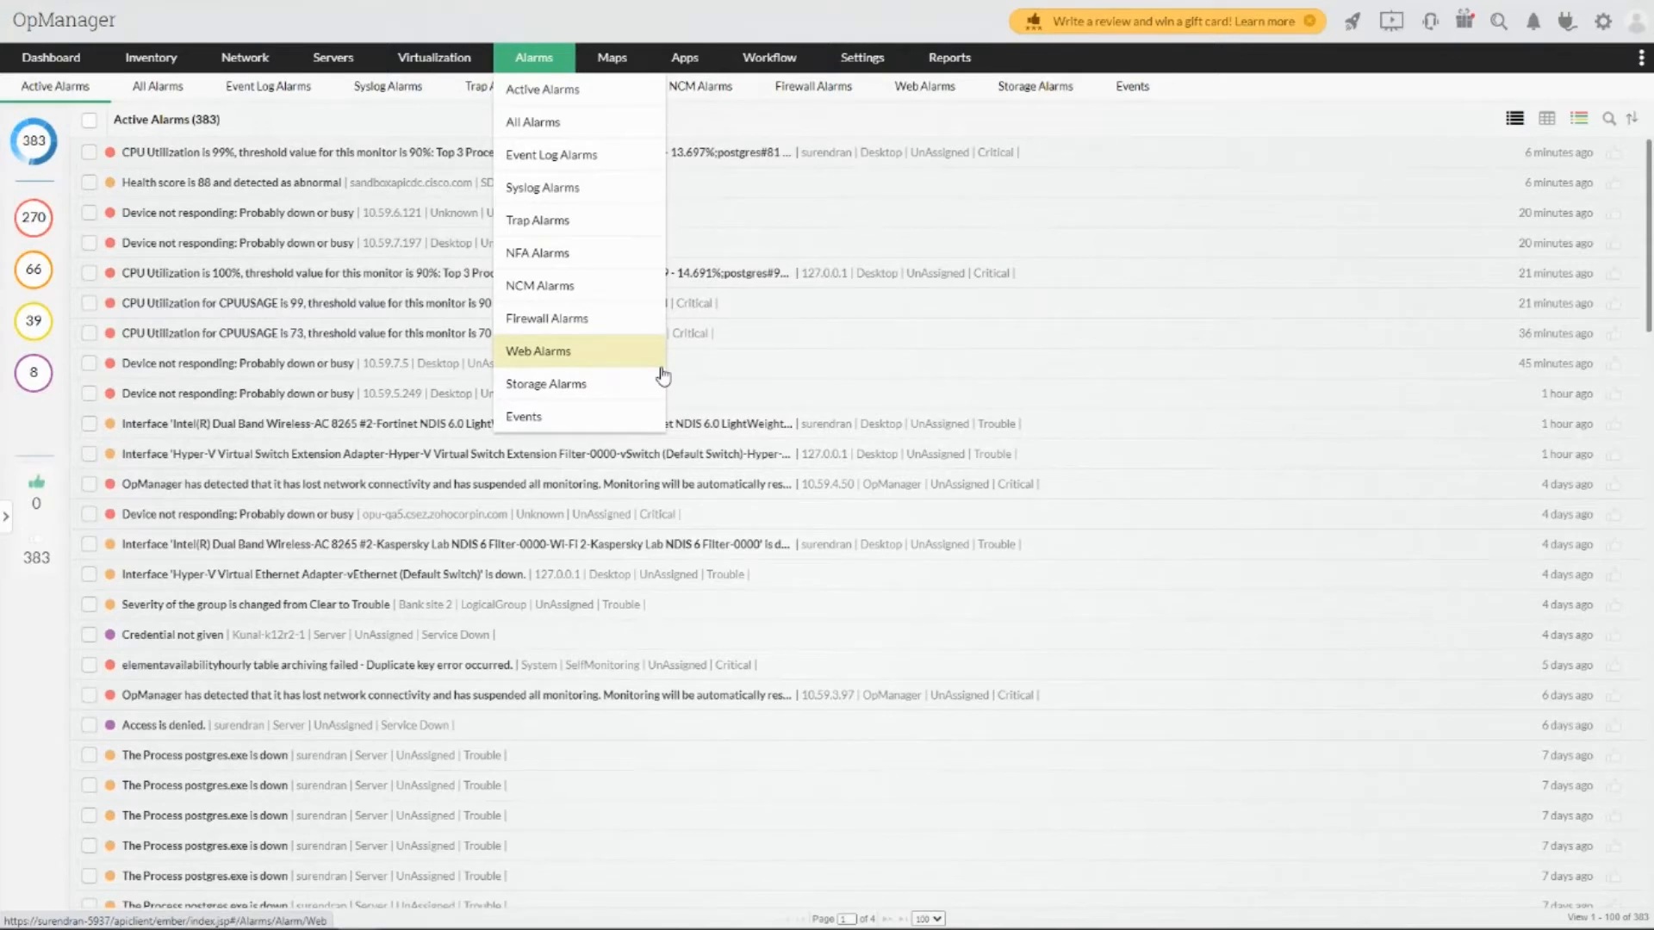
click(5, 527)
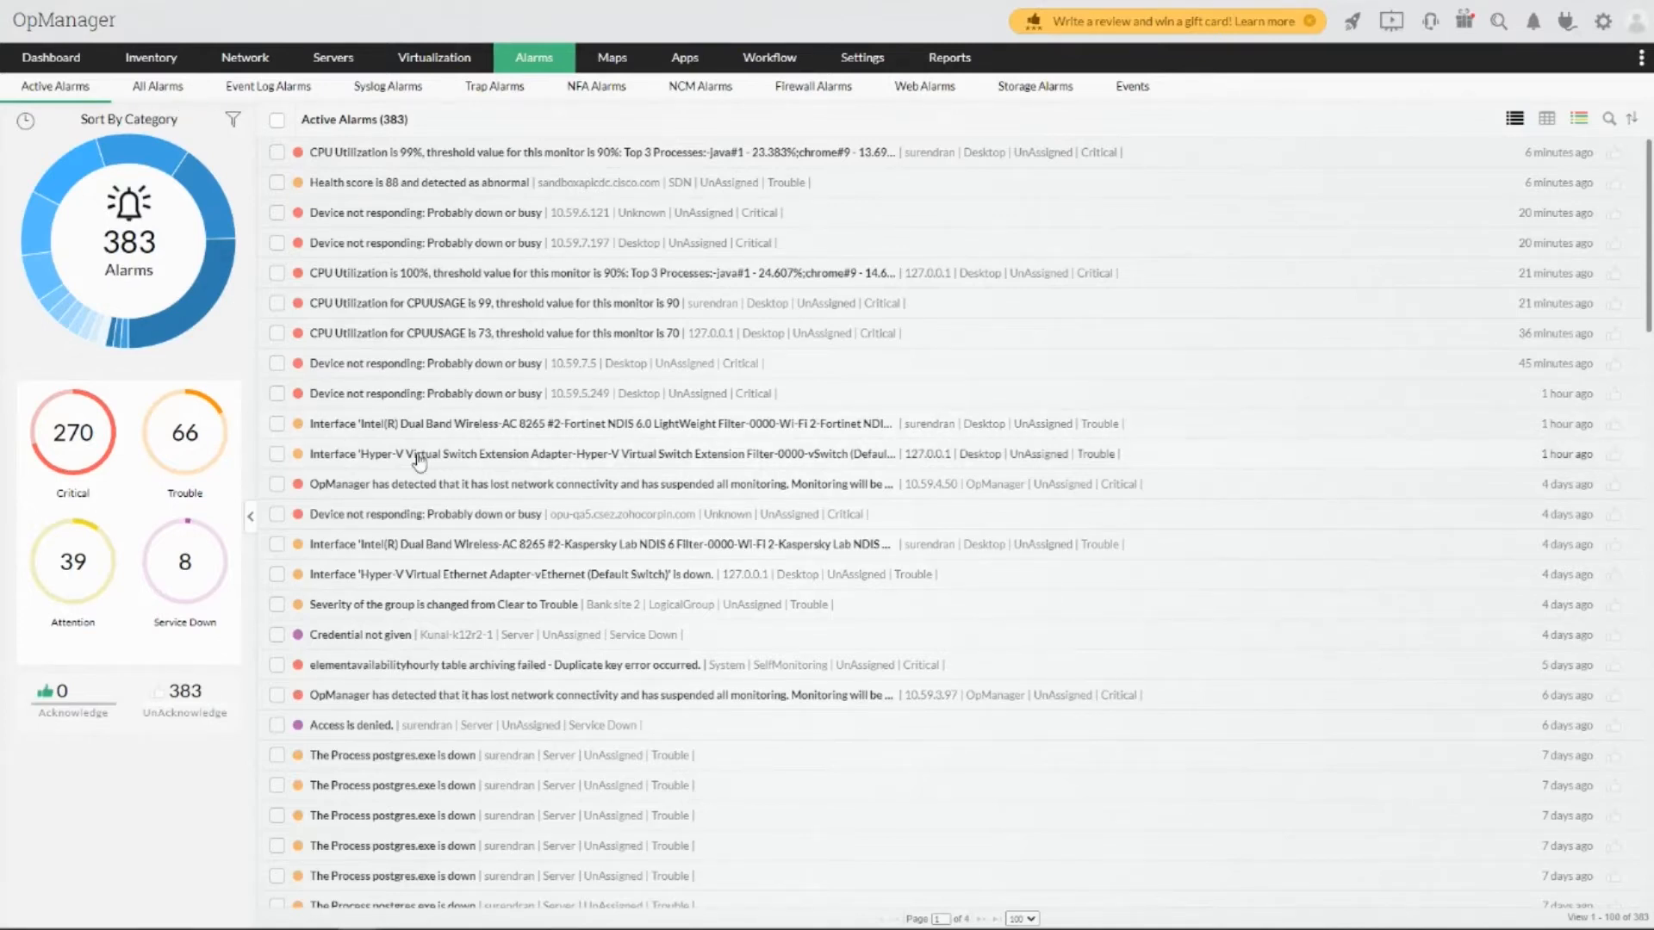
click(1579, 121)
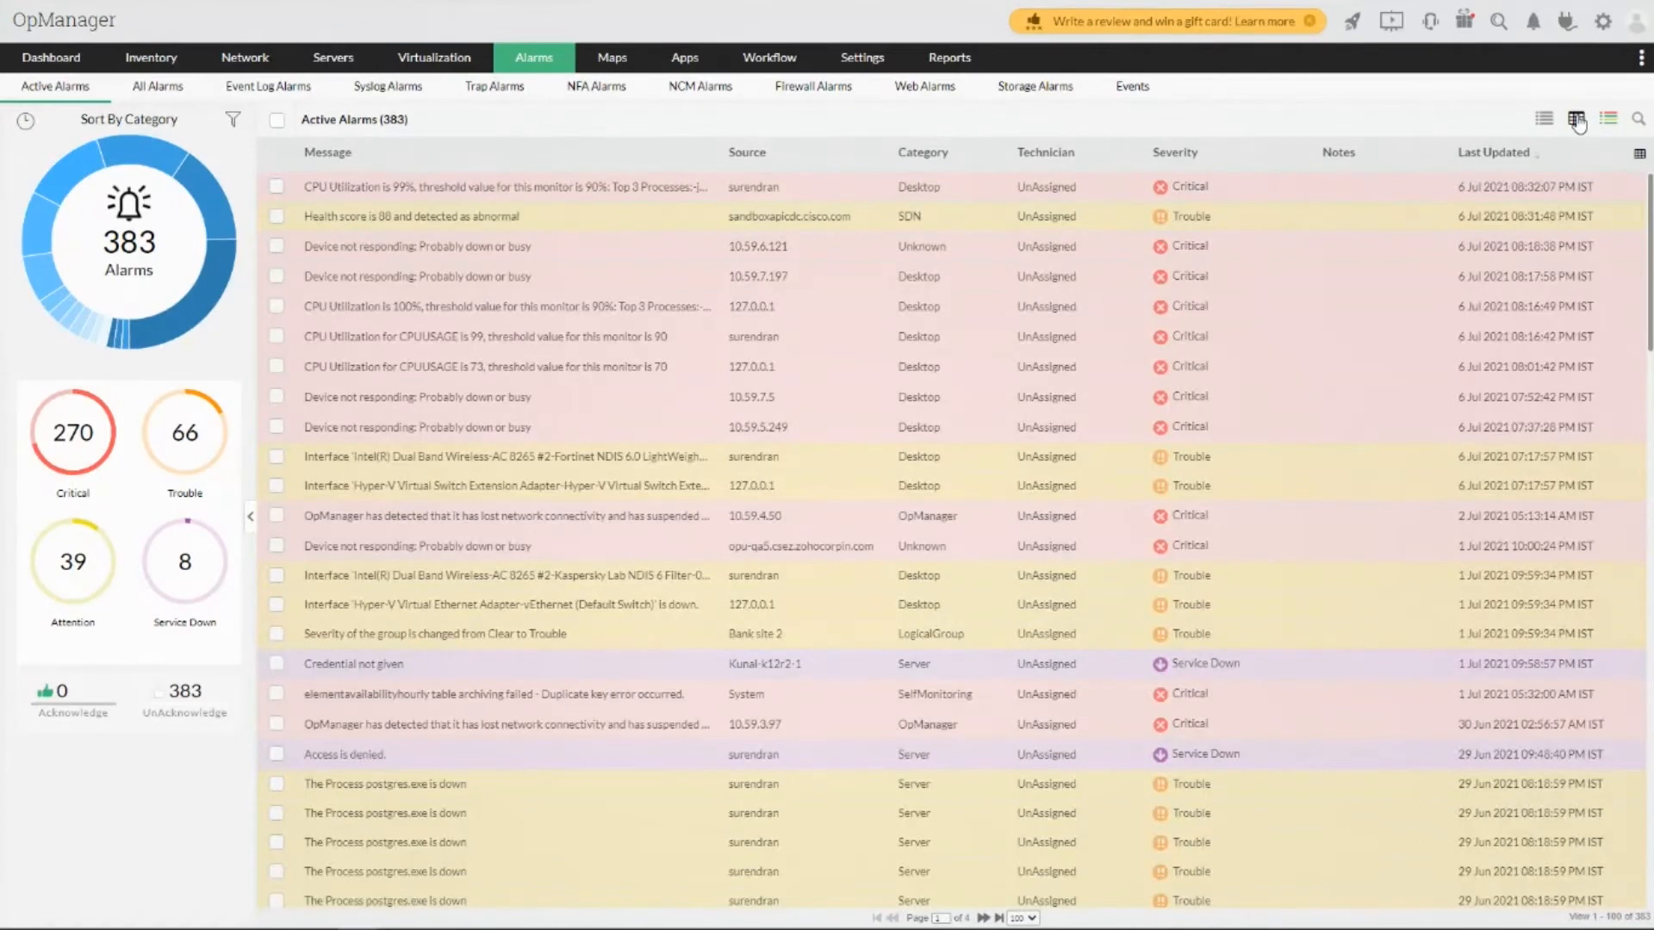
- Filter the active alarms to the last 1 hour, and switch to Critical alarms across all times
click(234, 122)
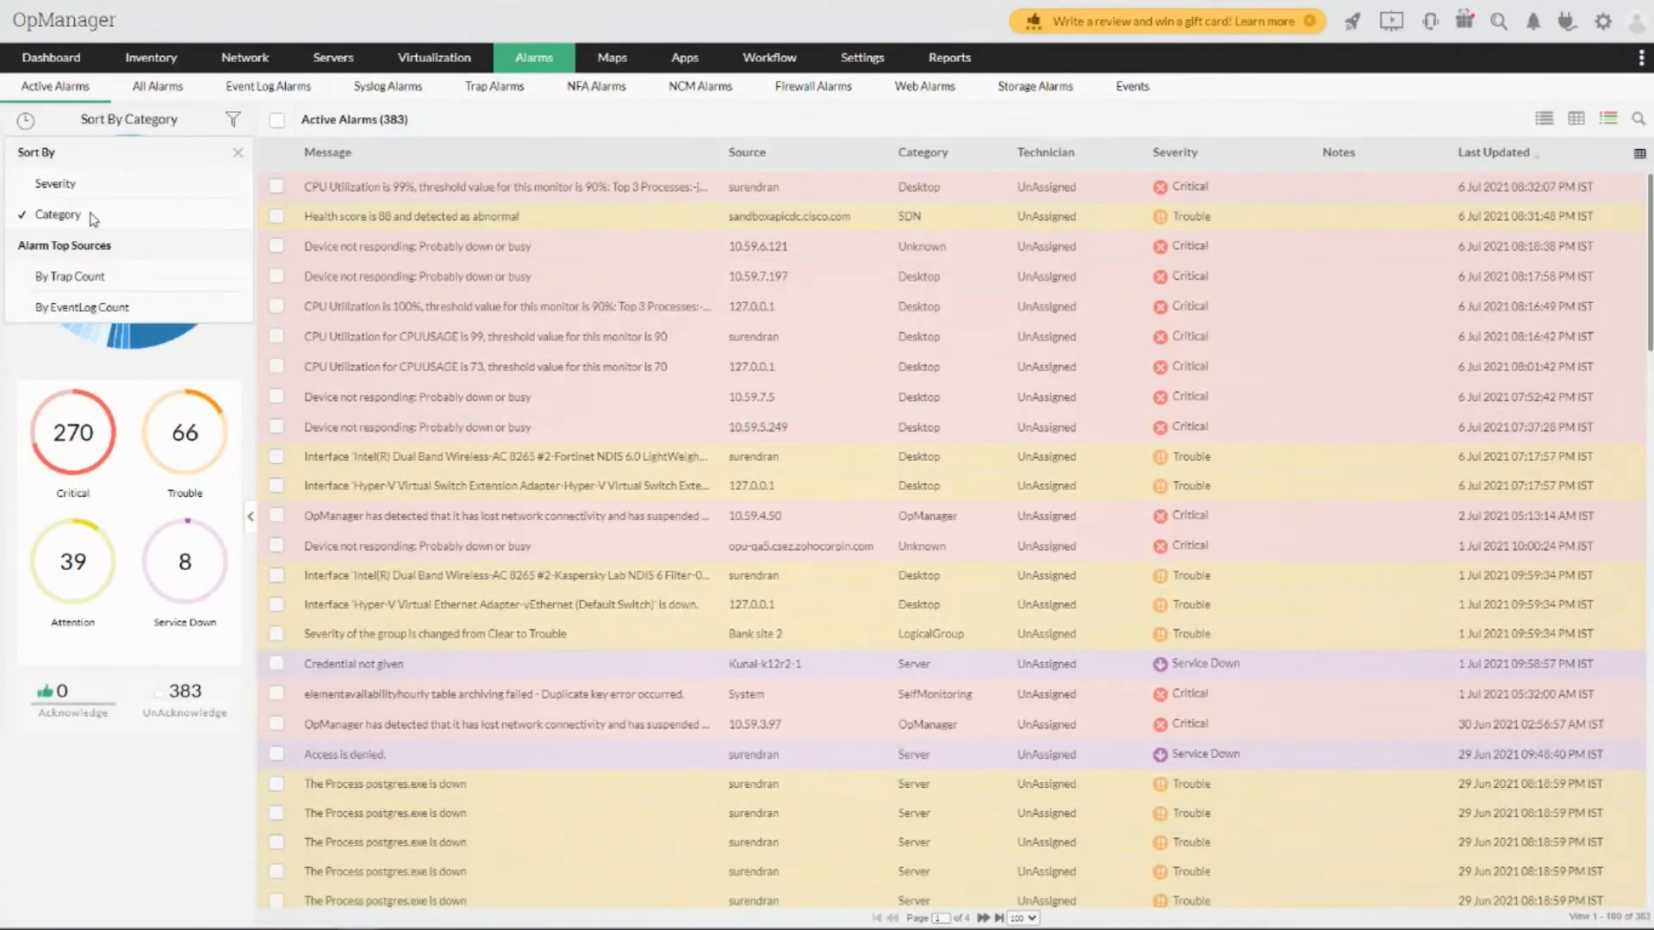
click(237, 153)
click(25, 120)
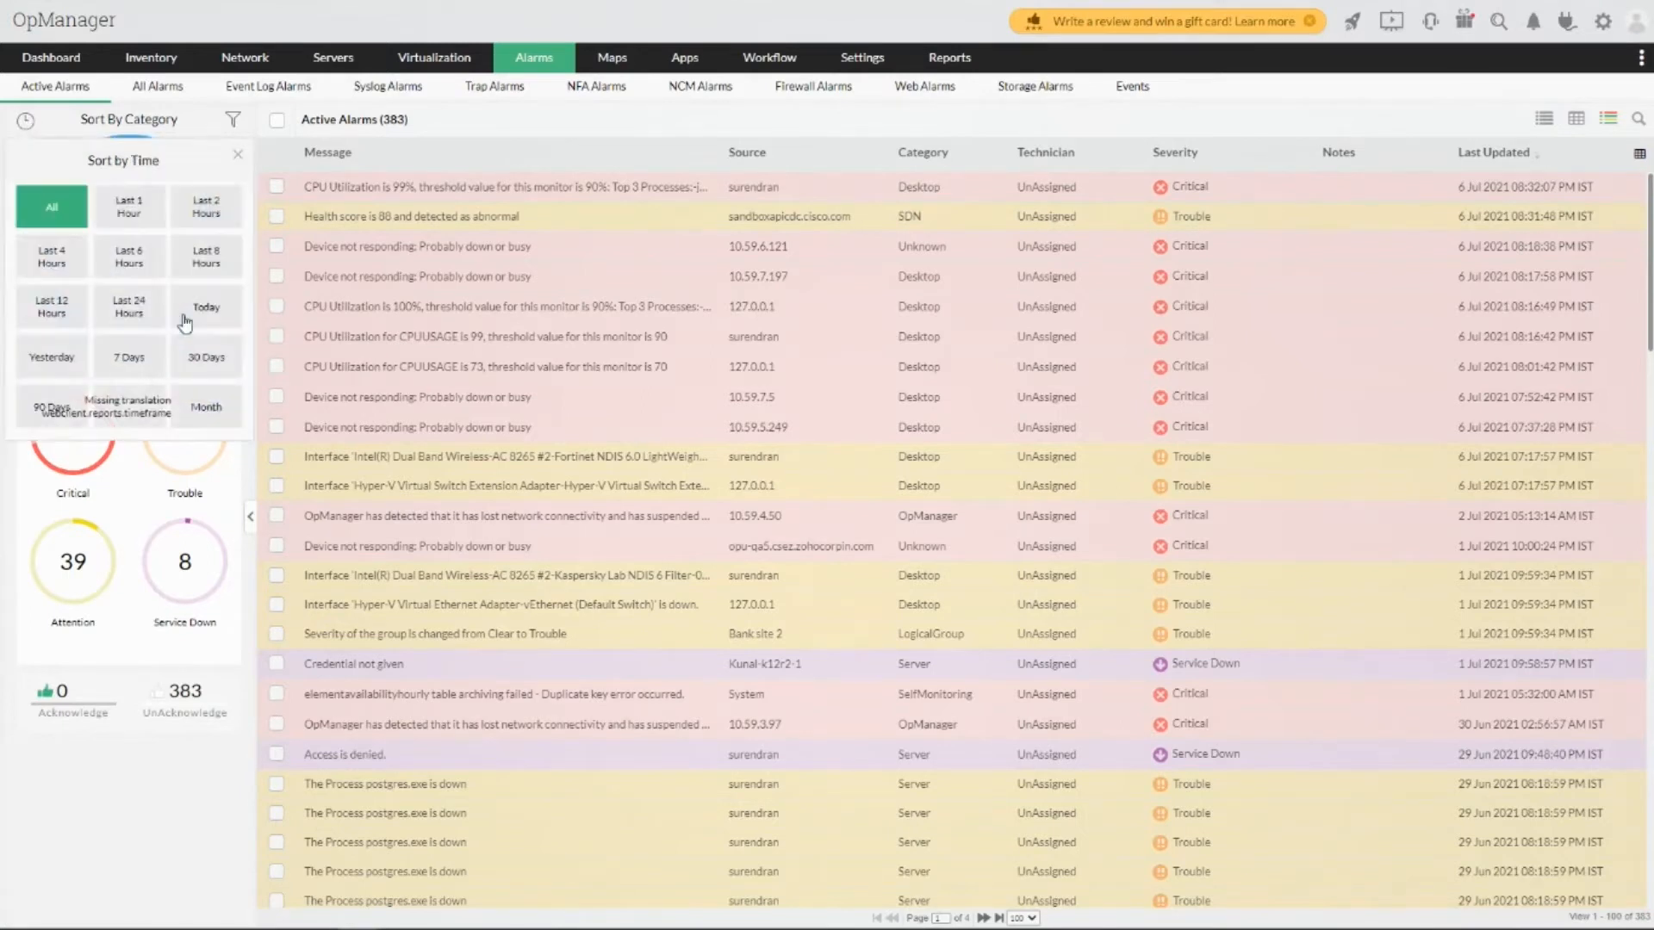
click(129, 212)
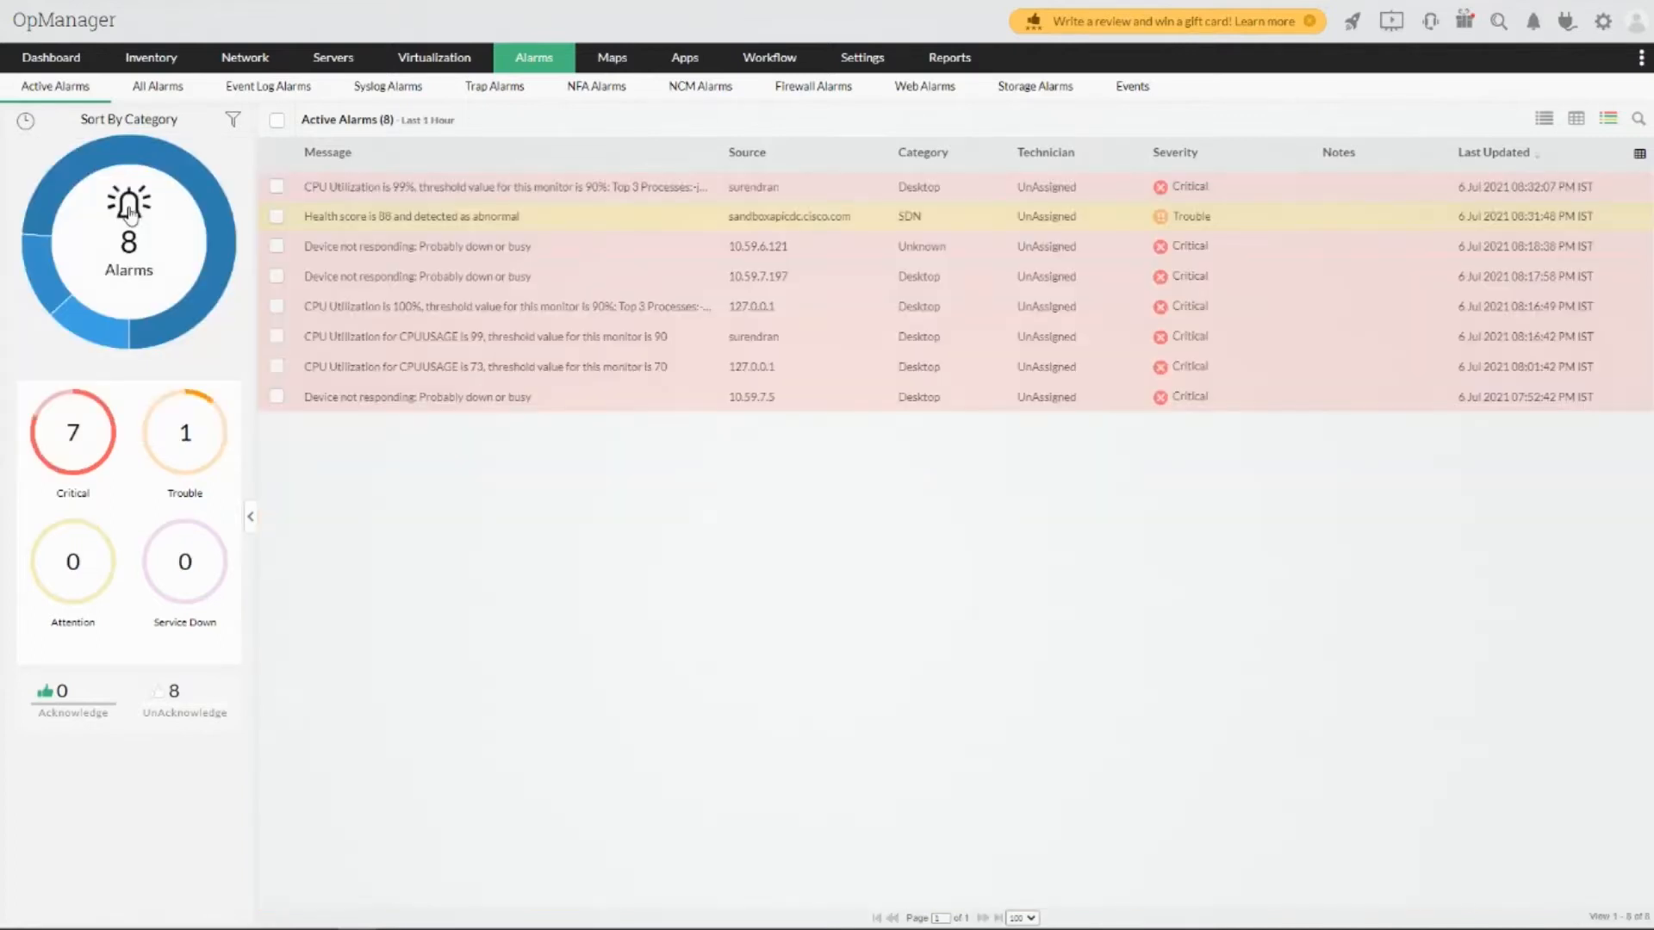
click(25, 119)
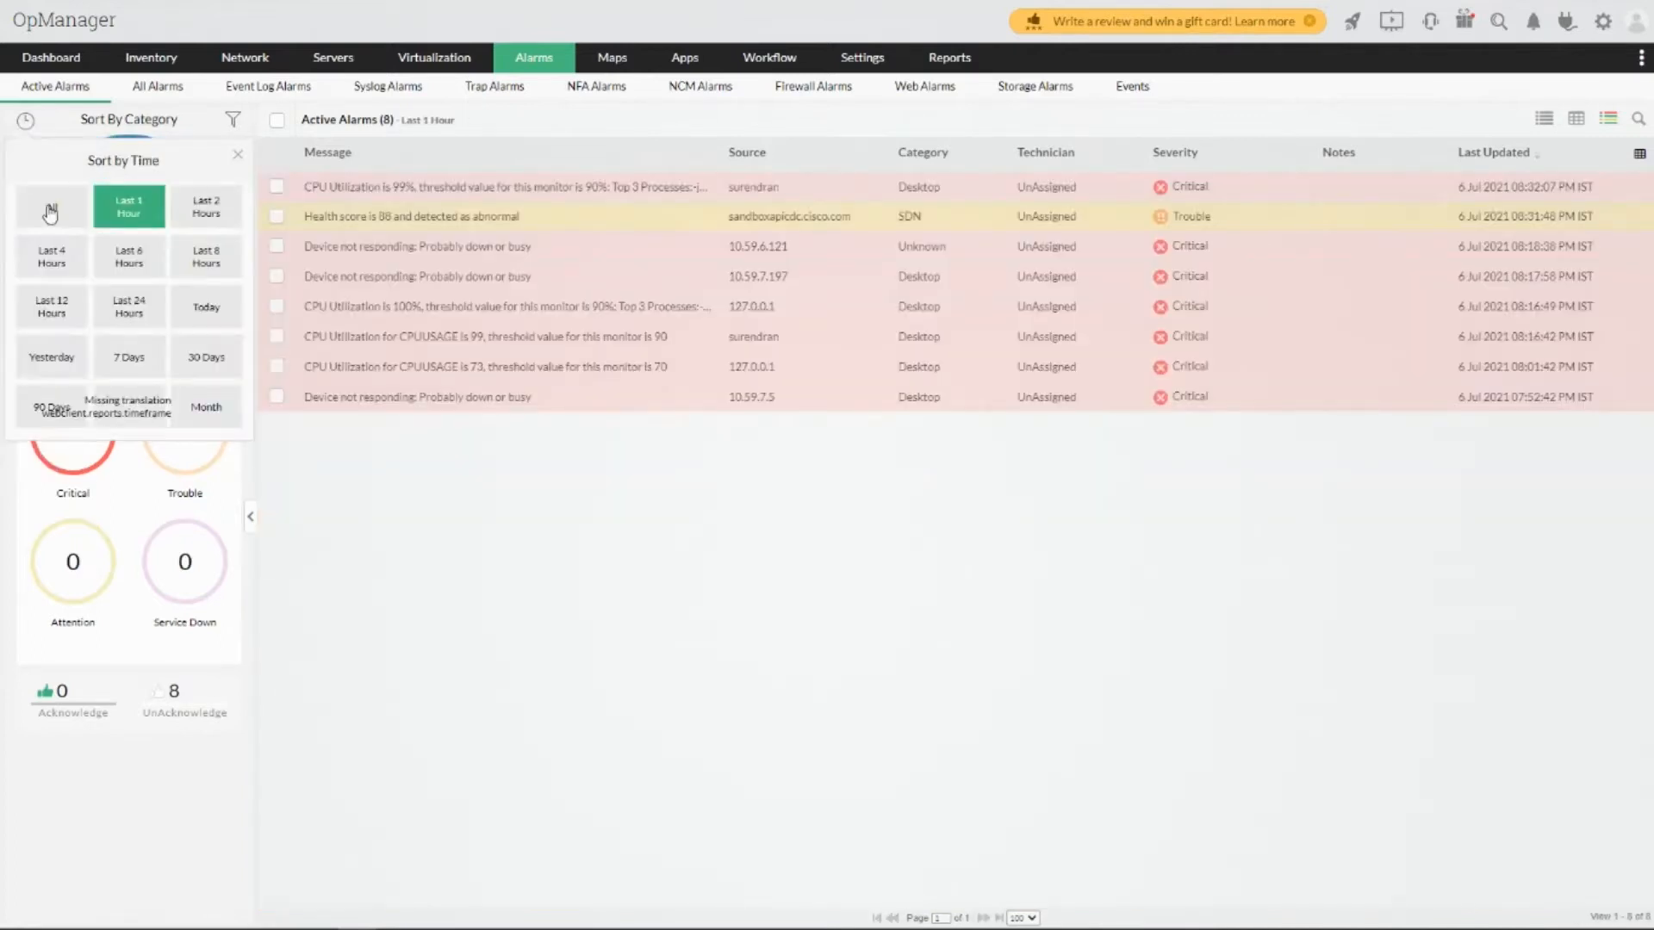
click(51, 211)
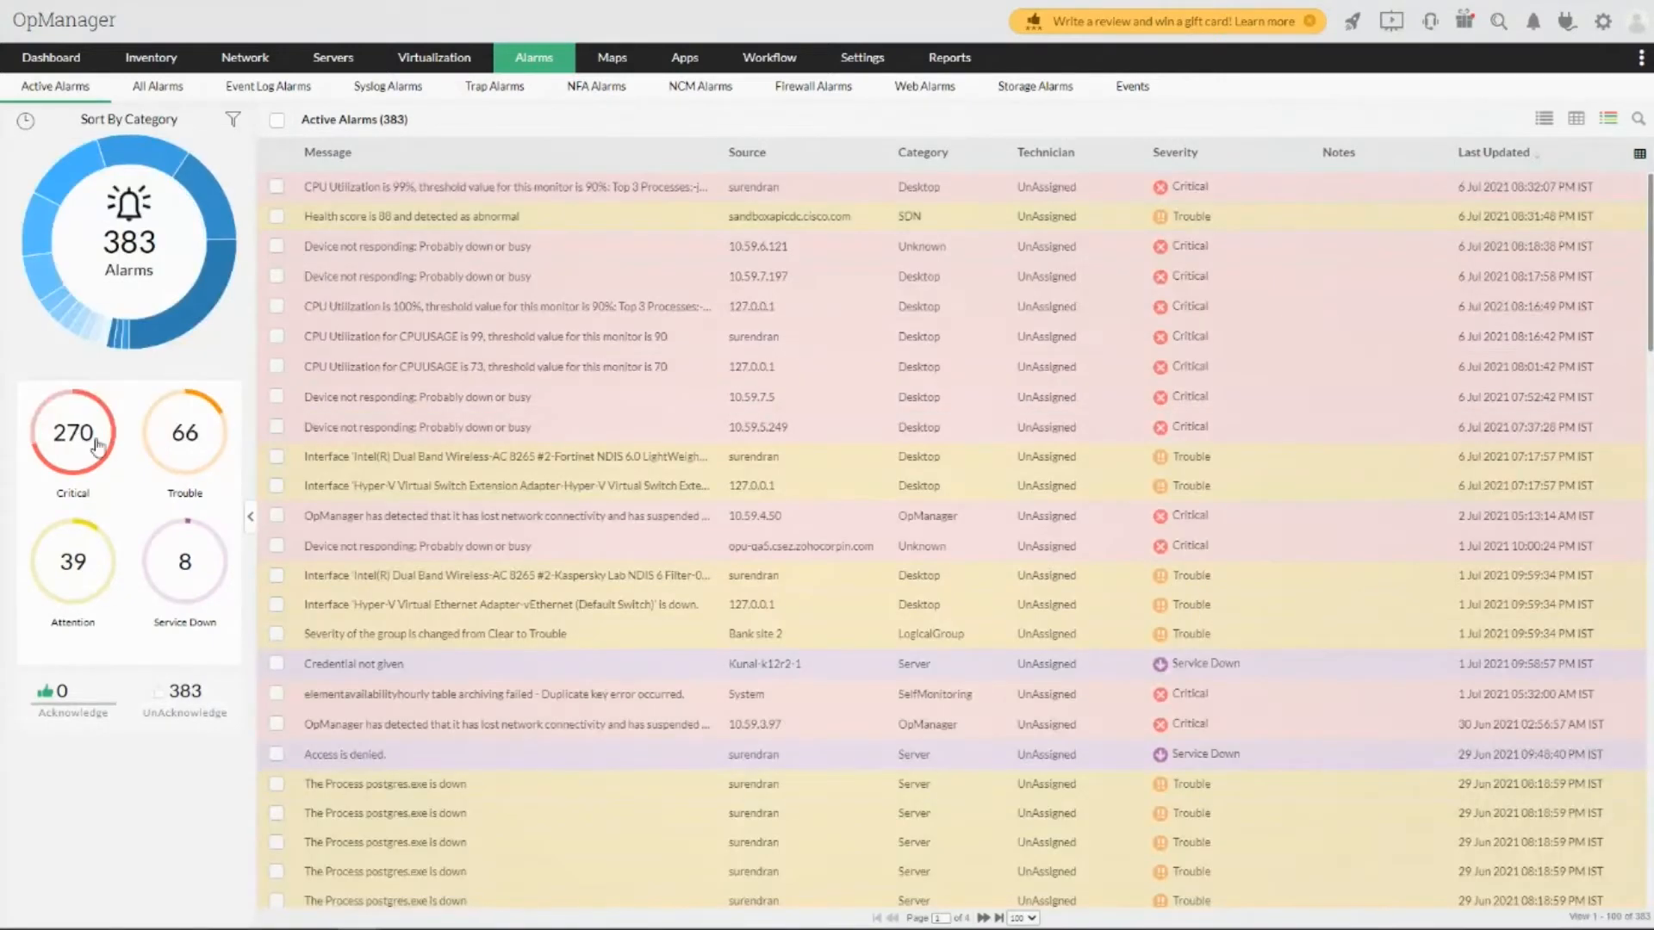
click(76, 441)
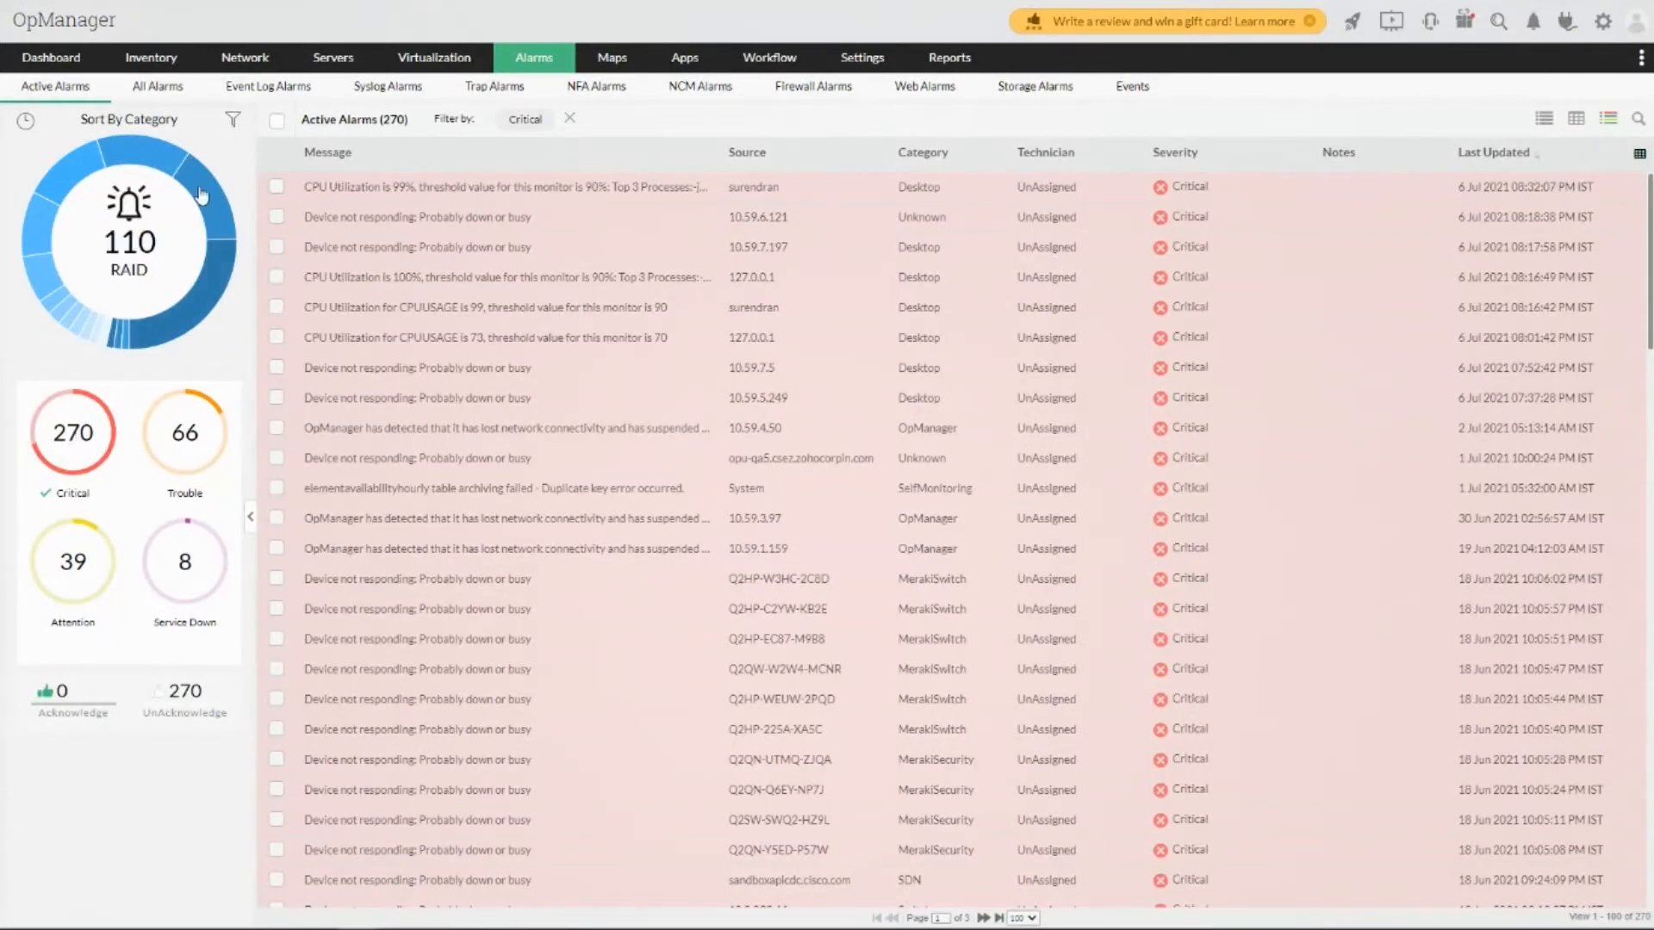
- Examine the All Alarms, Event Log Alarms, Trap Alarms and Events lists
click(164, 94)
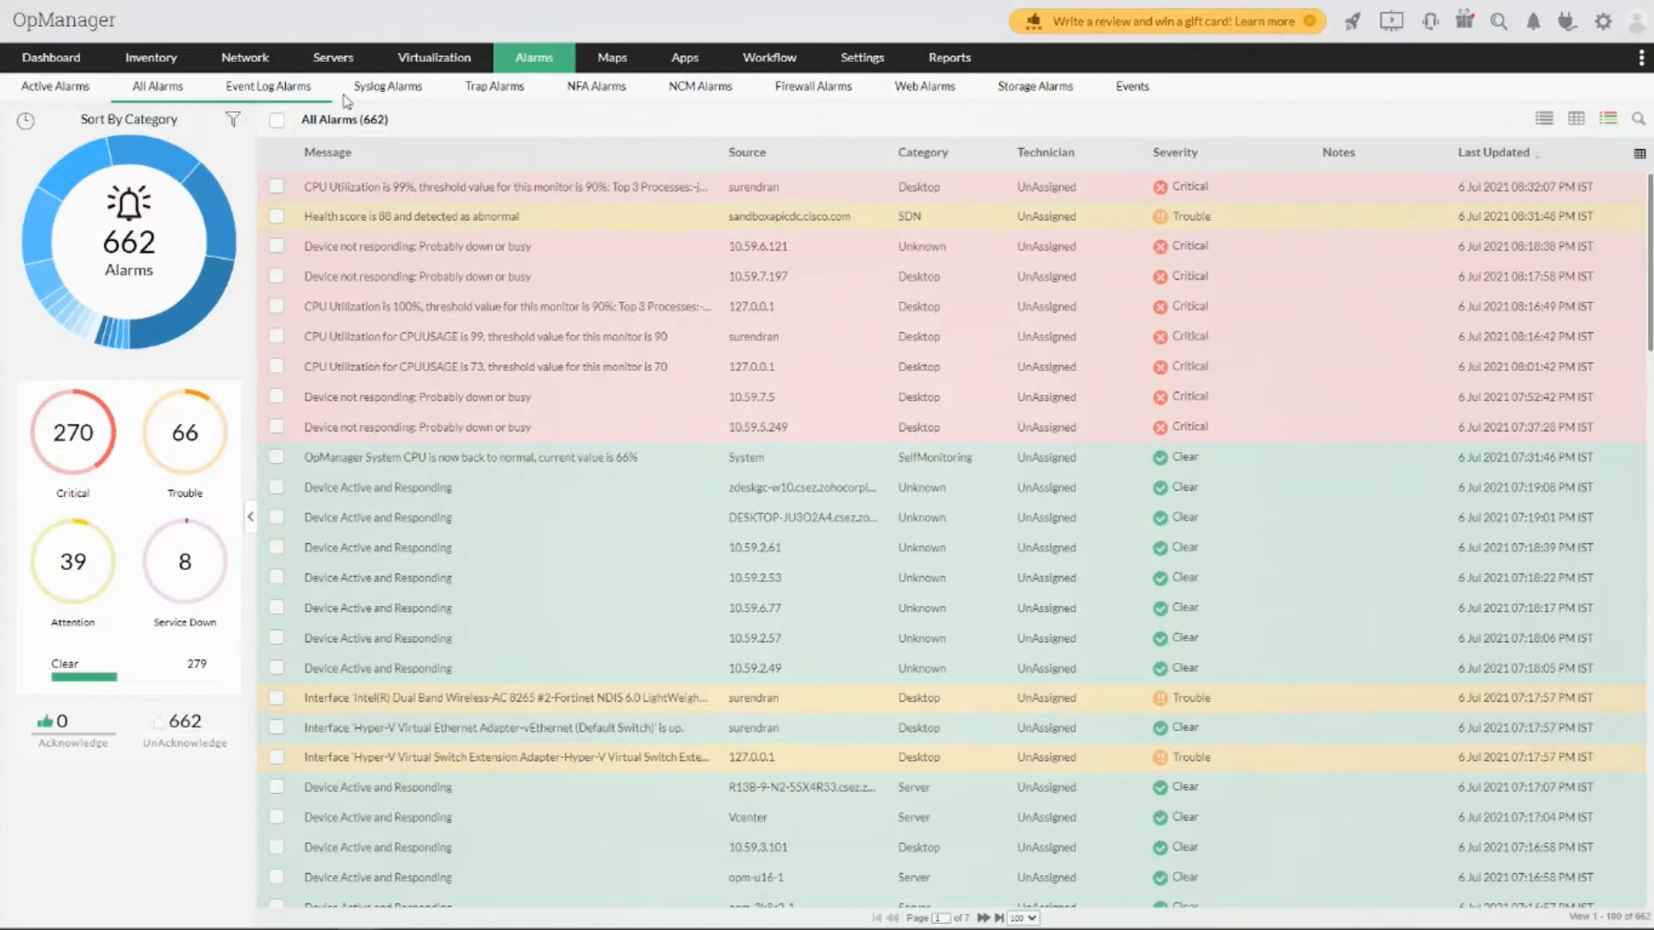
click(346, 100)
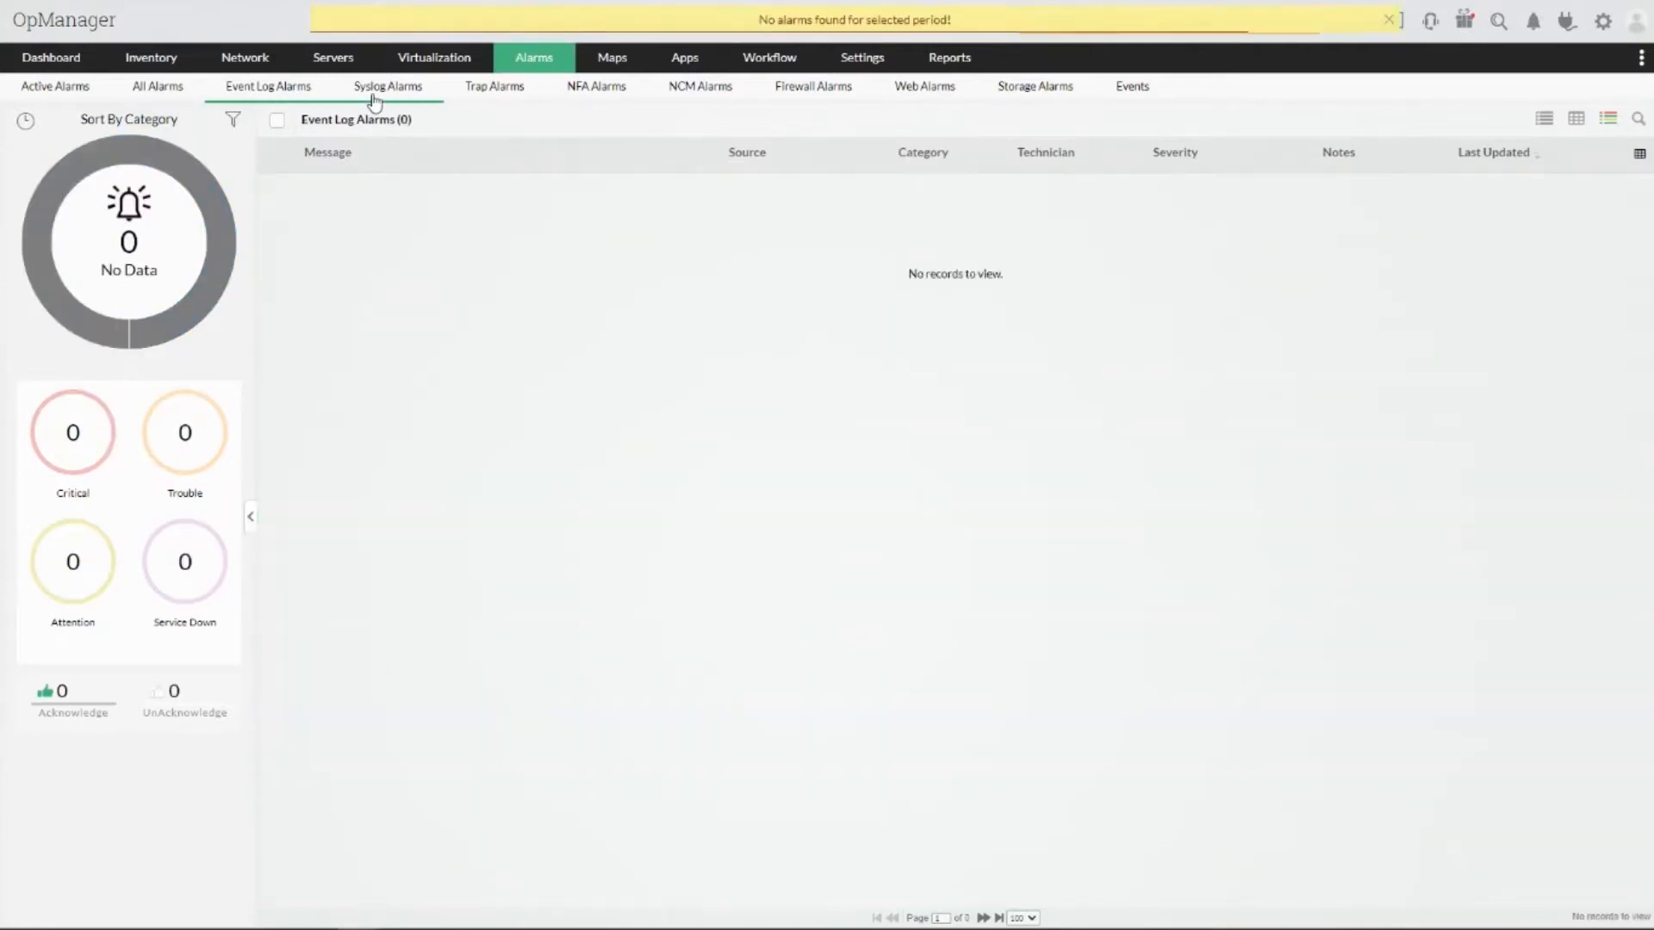
click(499, 99)
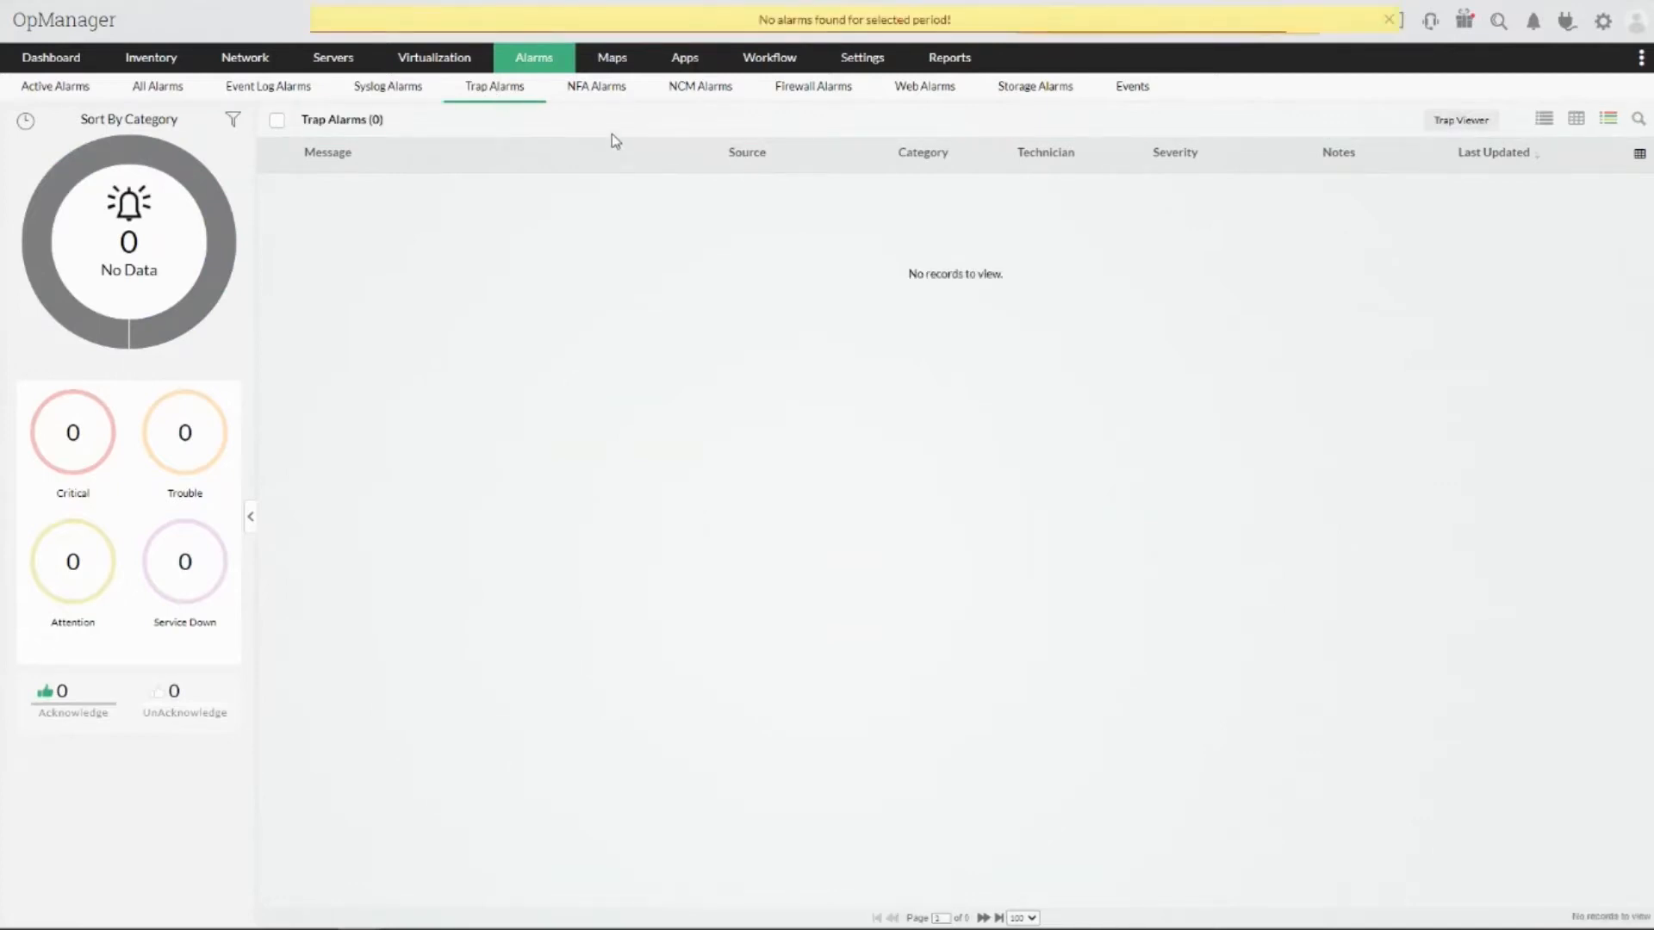
click(1146, 99)
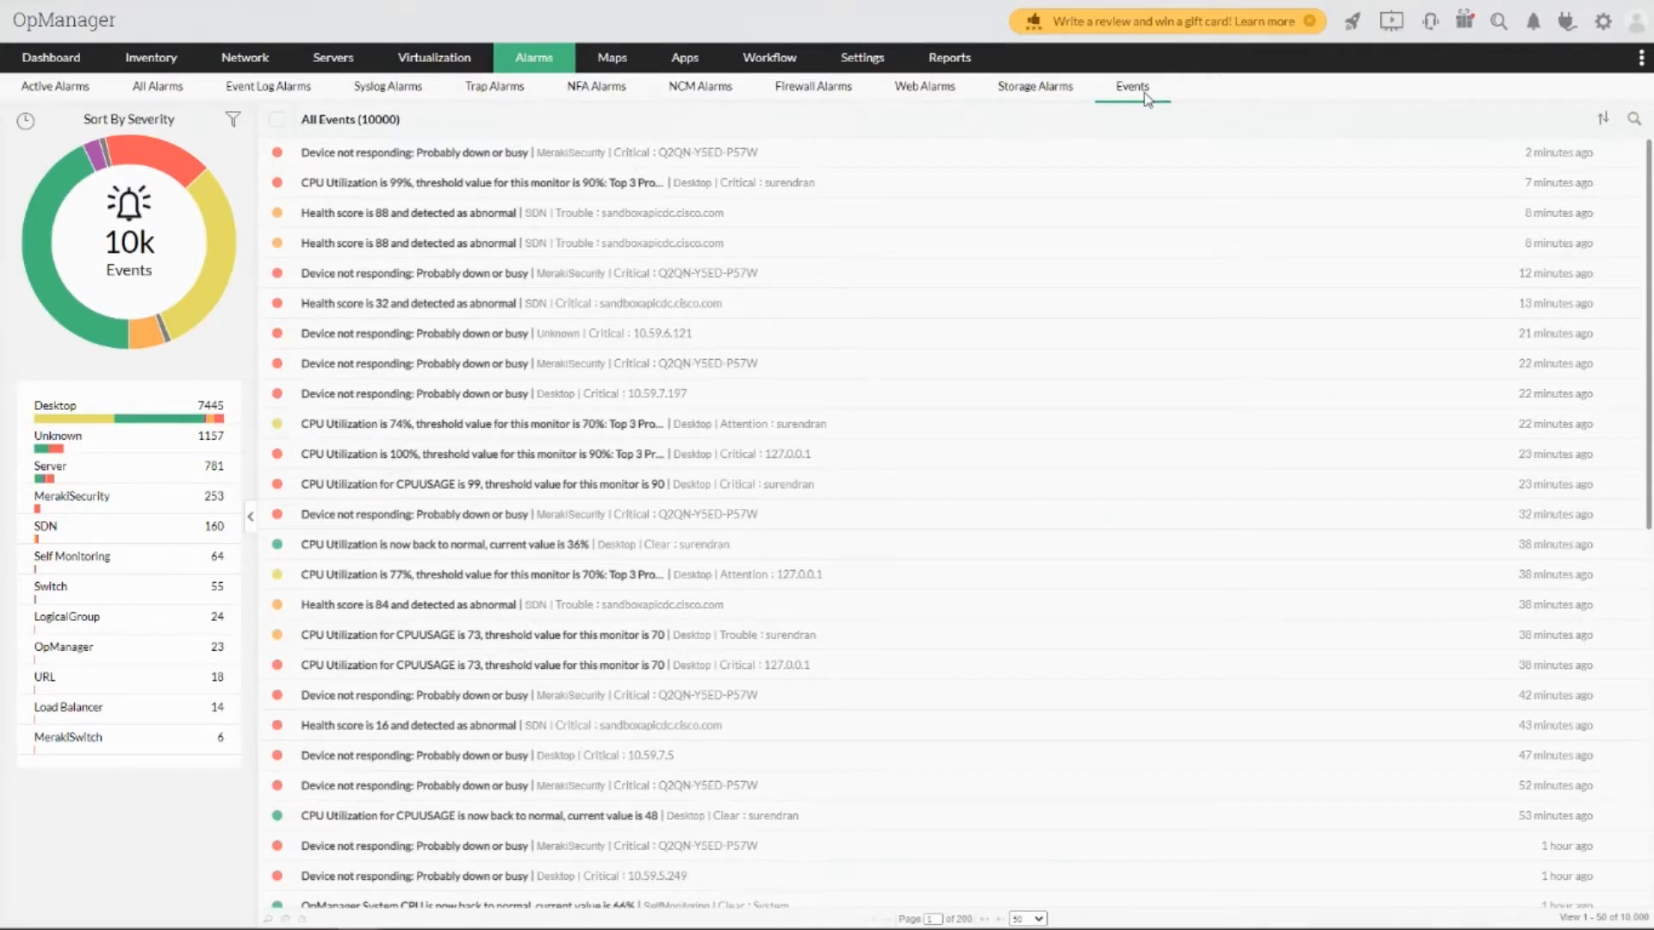
- Return to the Overview dashboard and view the available alarm categories
click(51, 57)
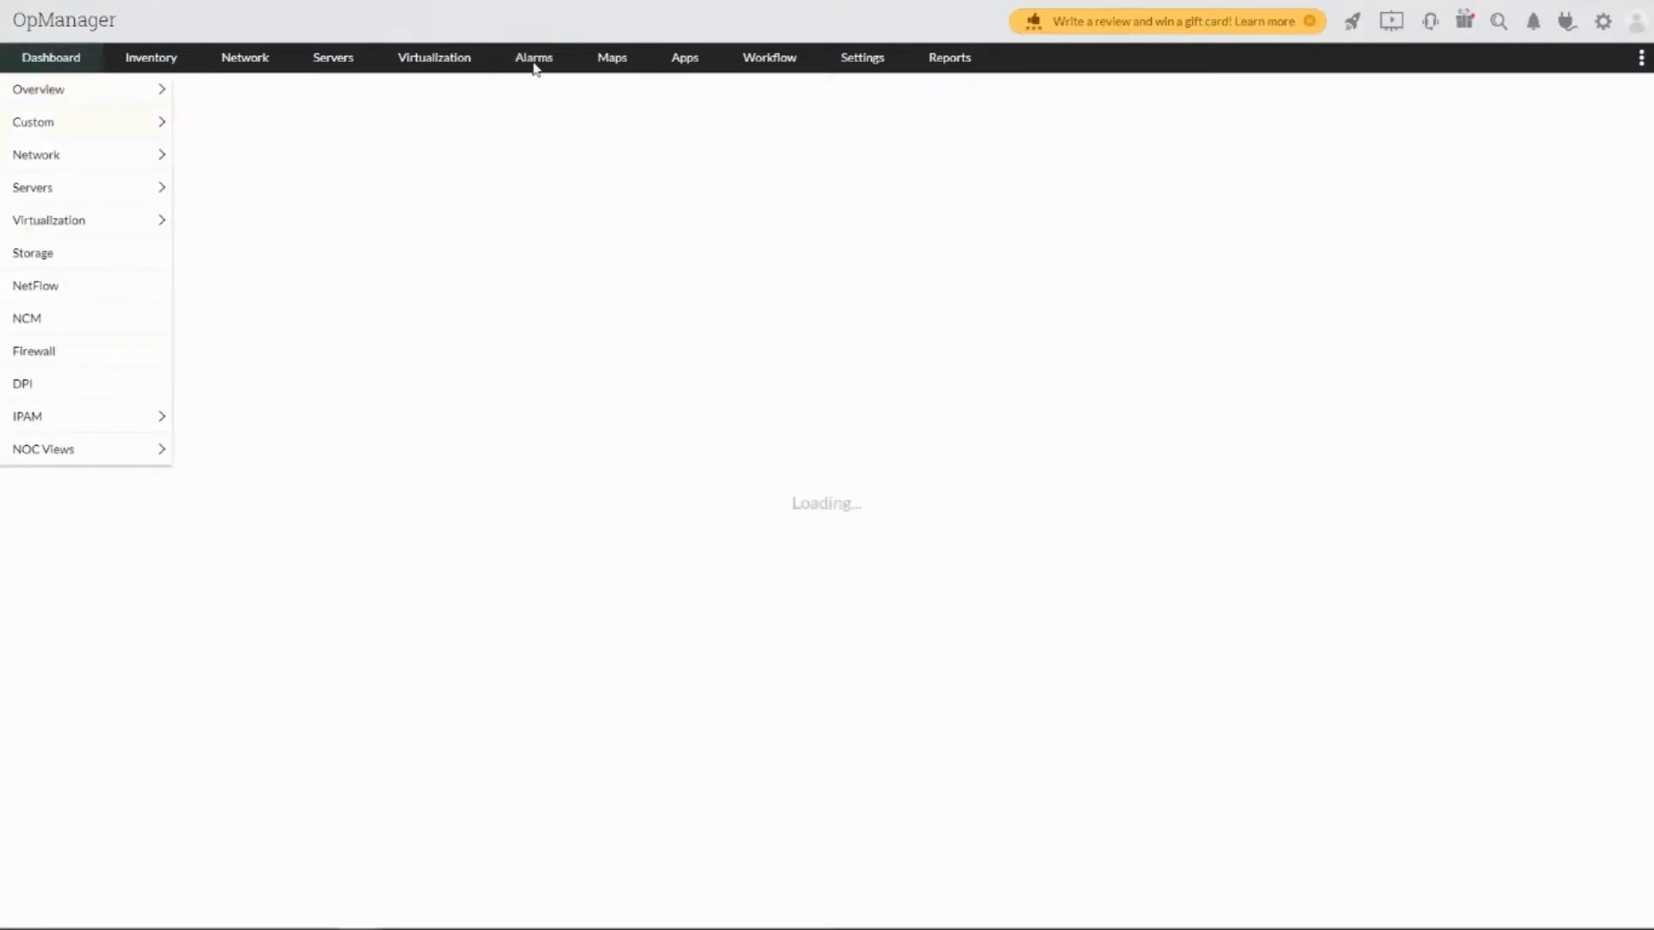
mouse_move(535, 68)
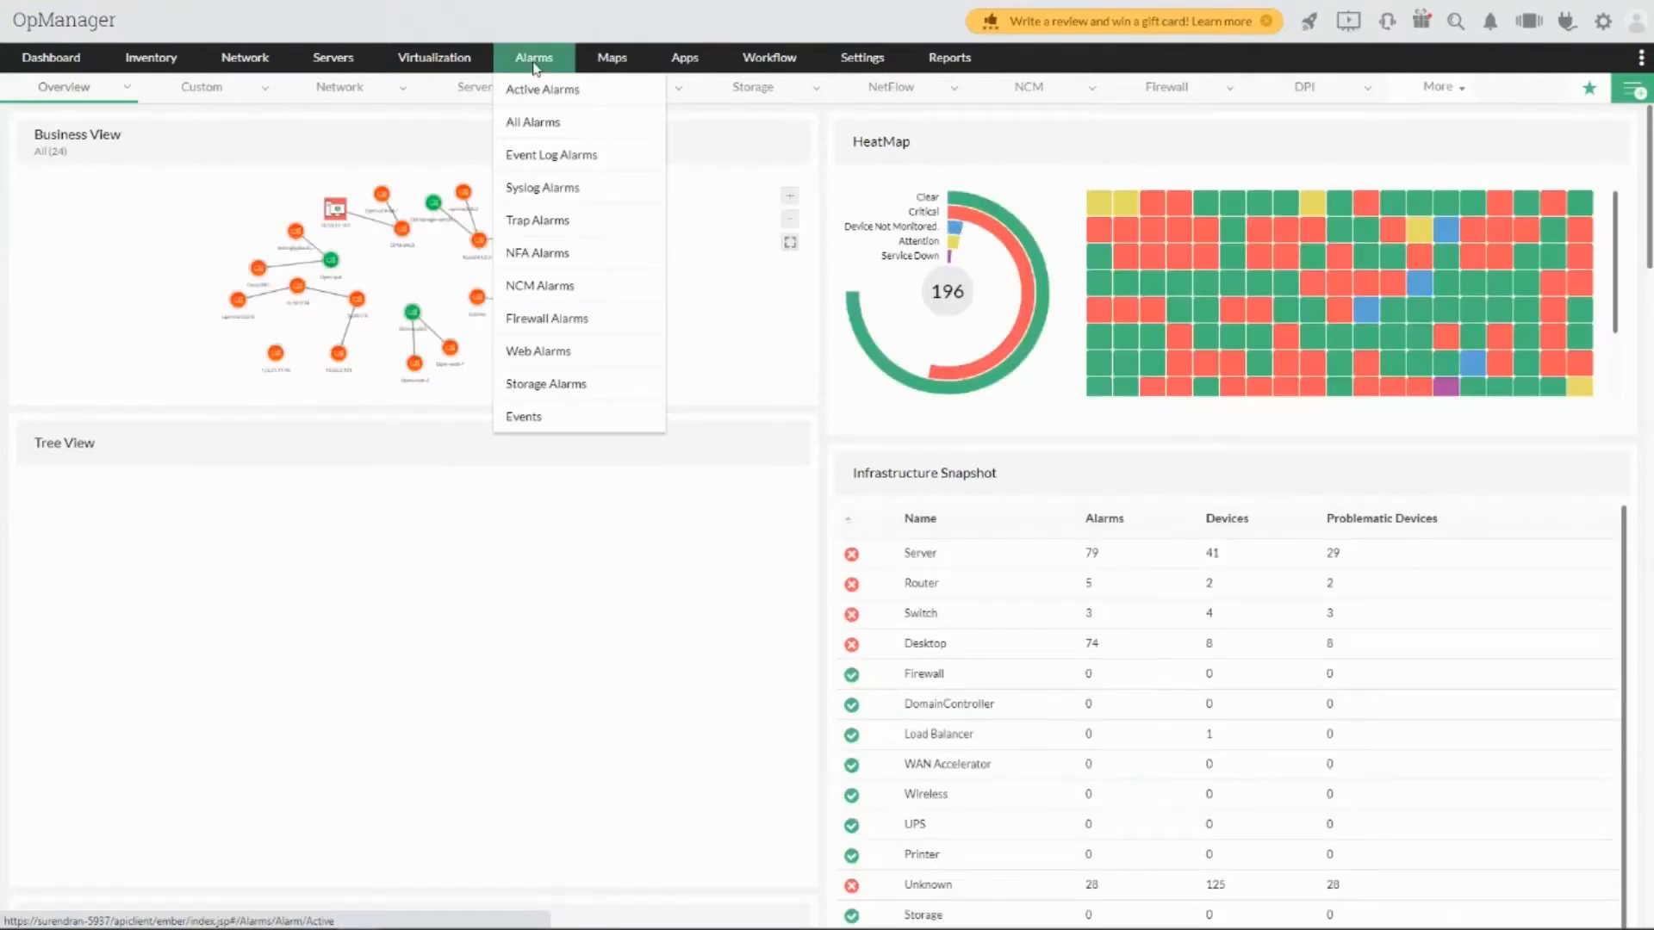
click(533, 65)
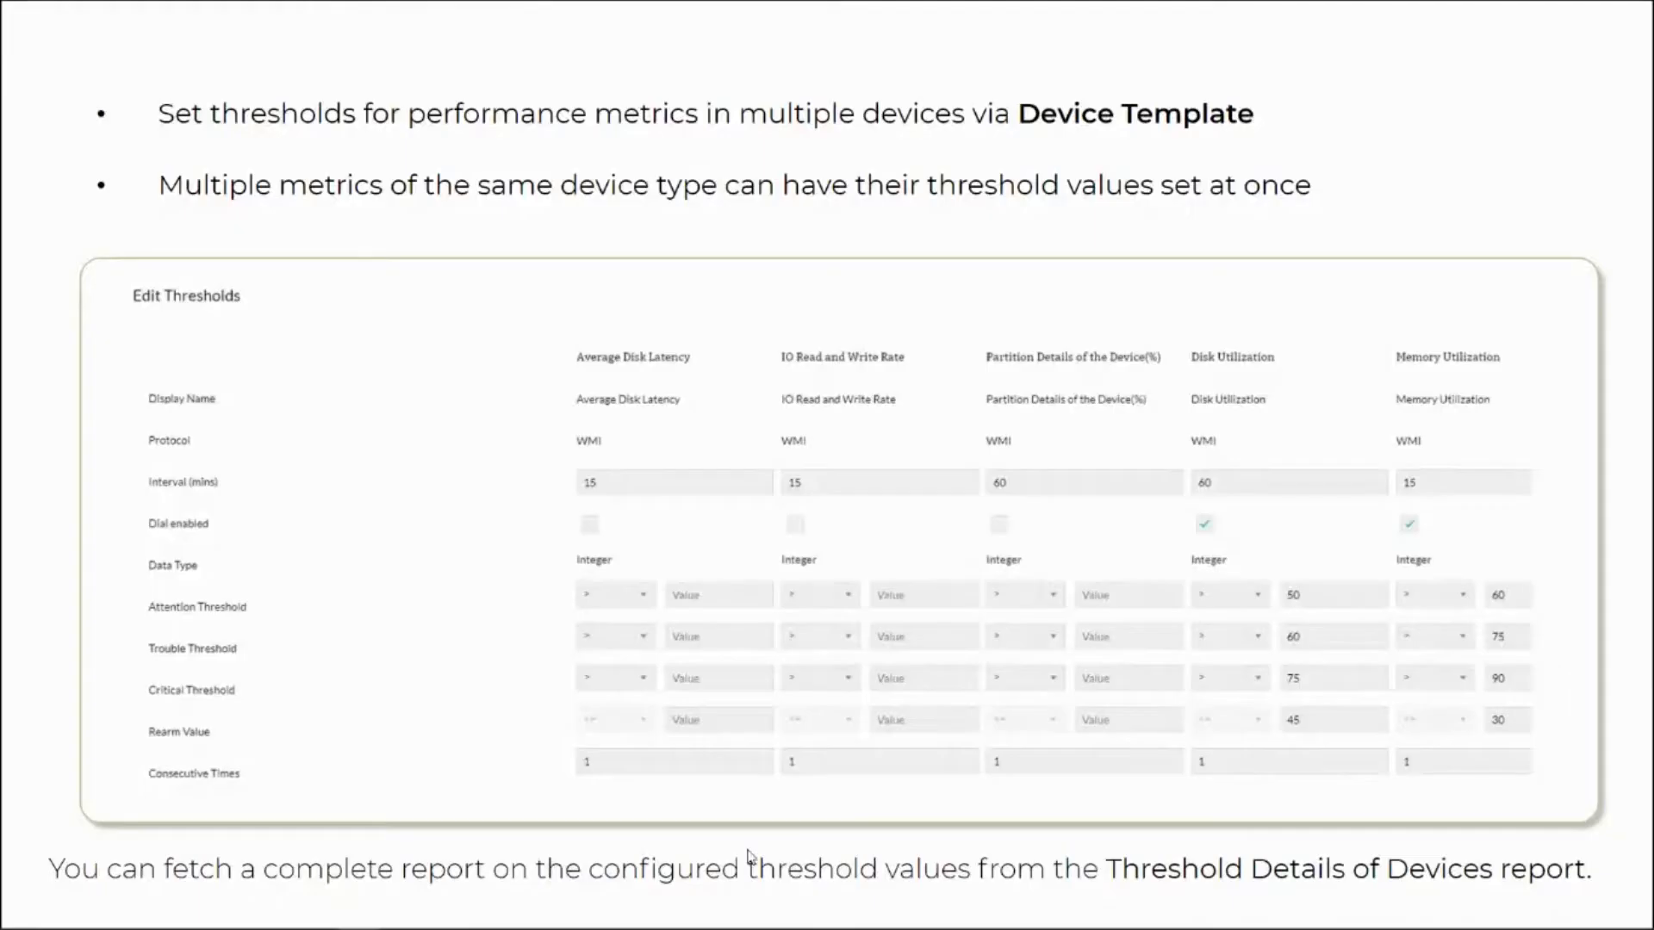
click(1198, 905)
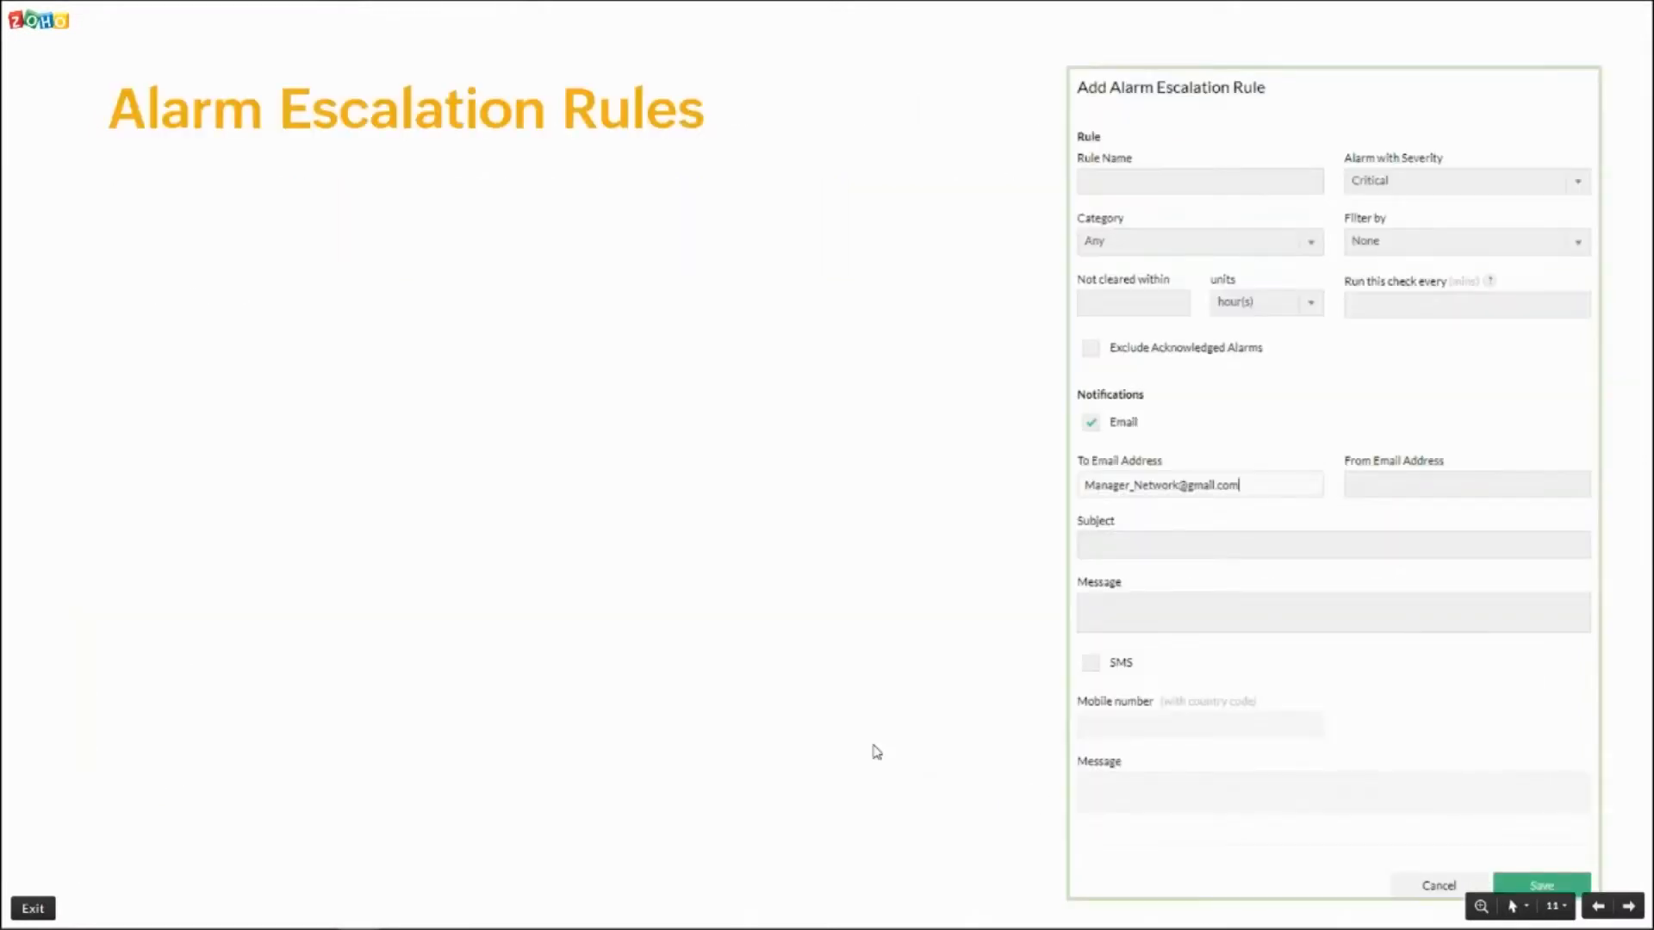
click(745, 552)
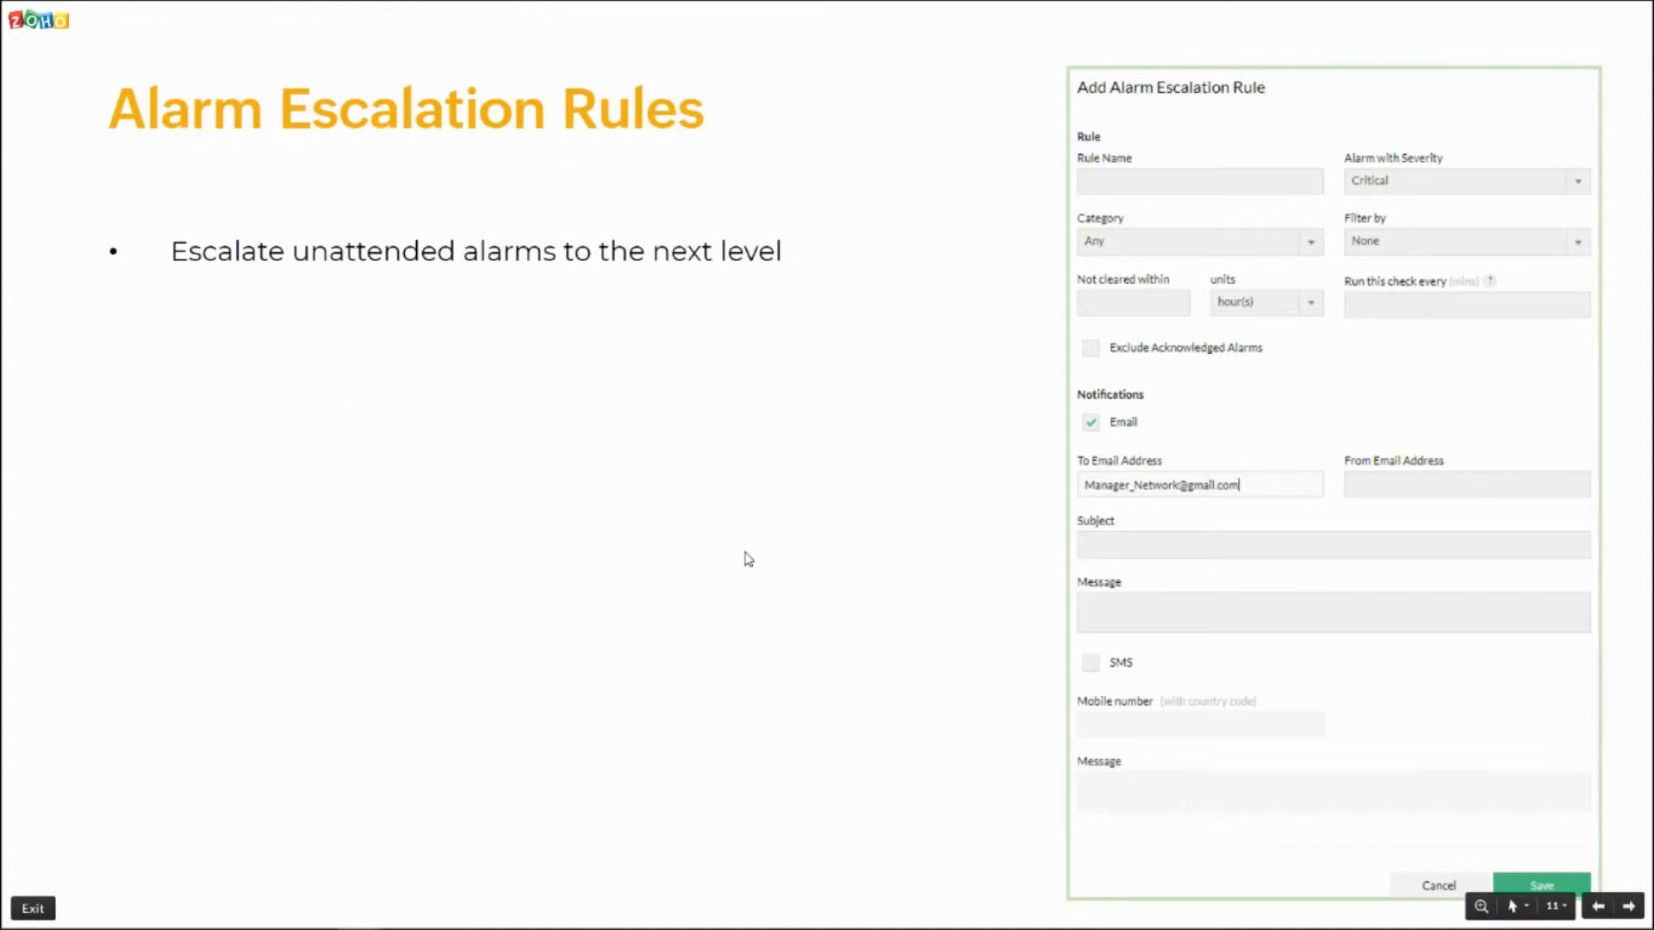
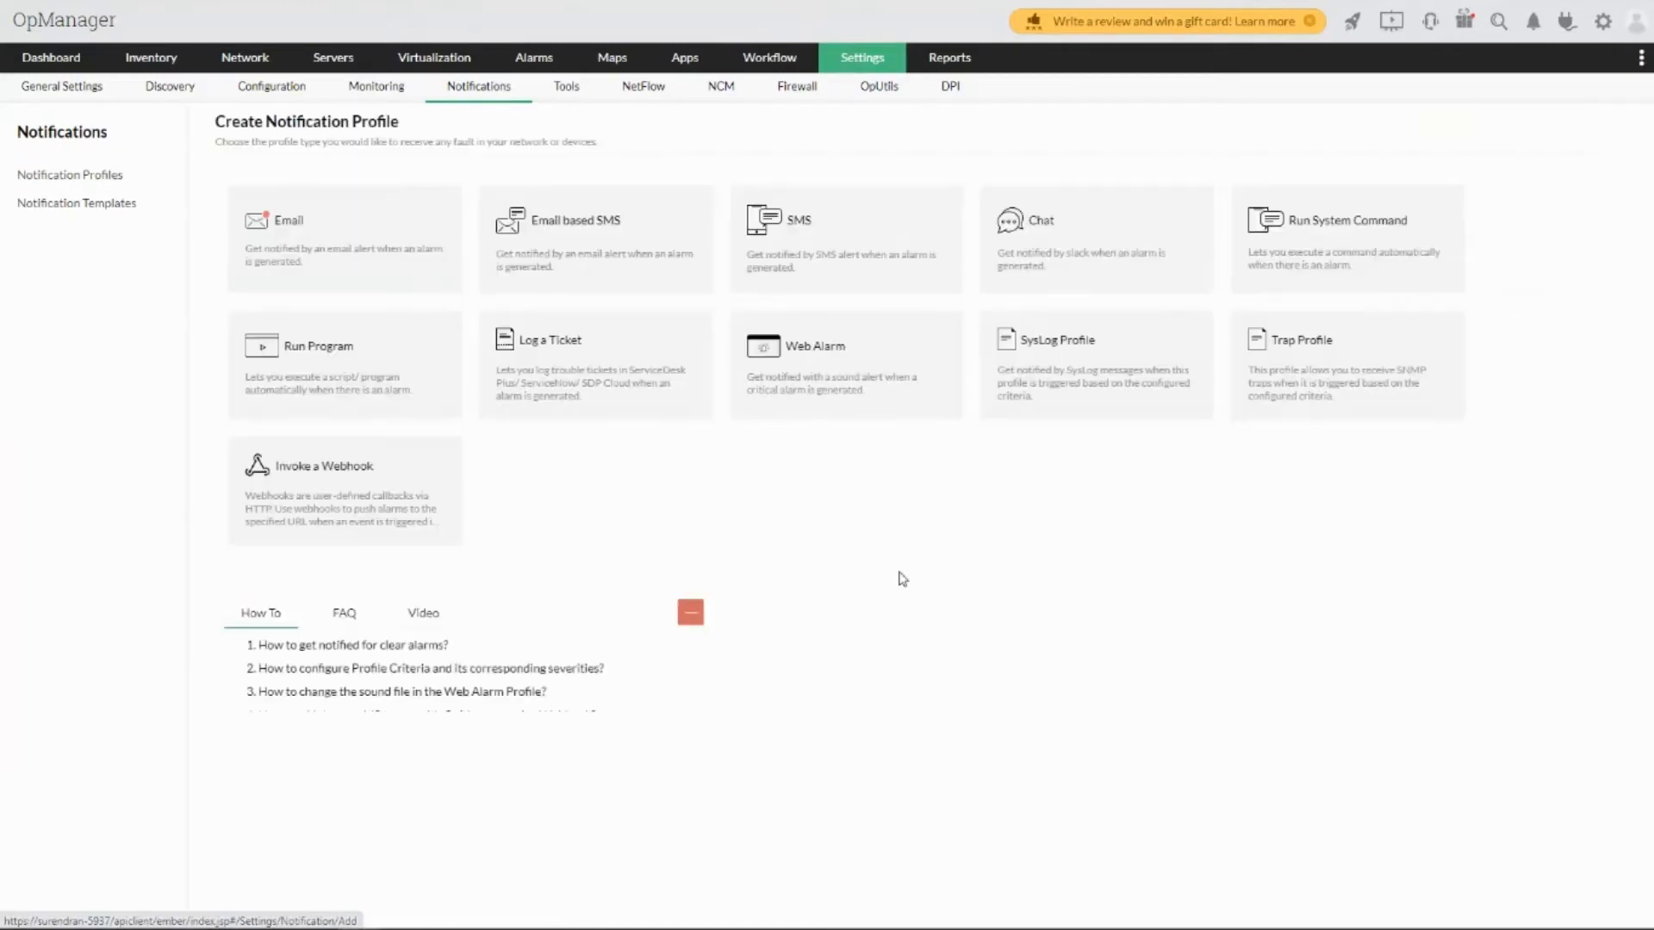
- Start an Email notification profile with the prefilled mail settings and examine the available alert criteria
click(382, 258)
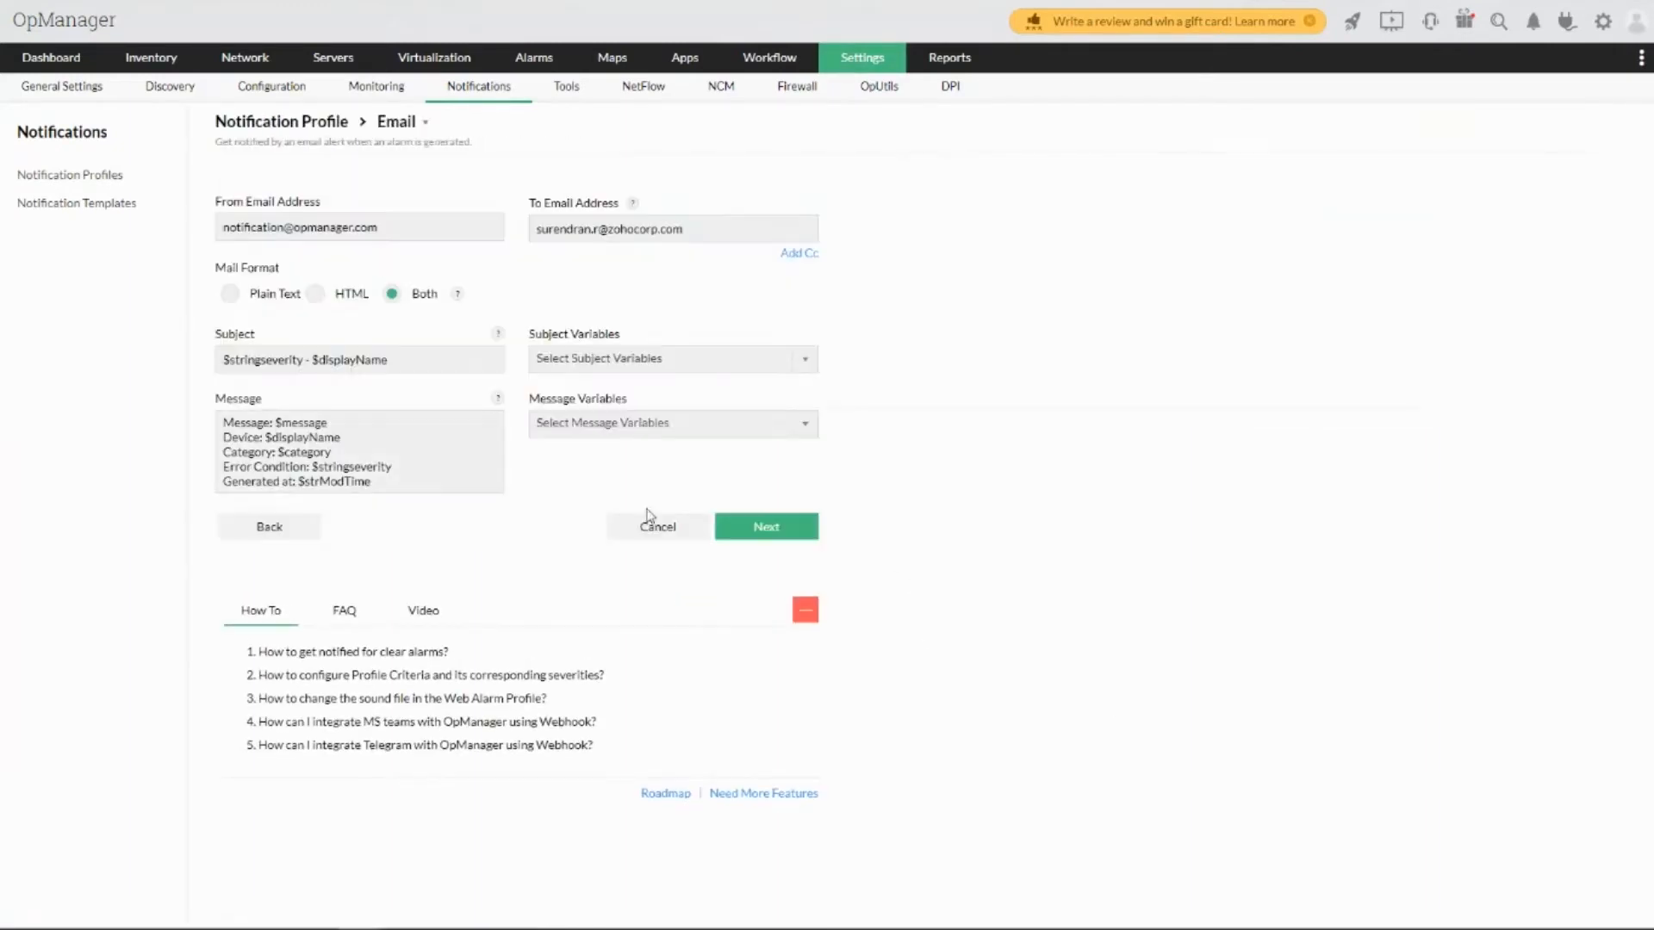
click(758, 529)
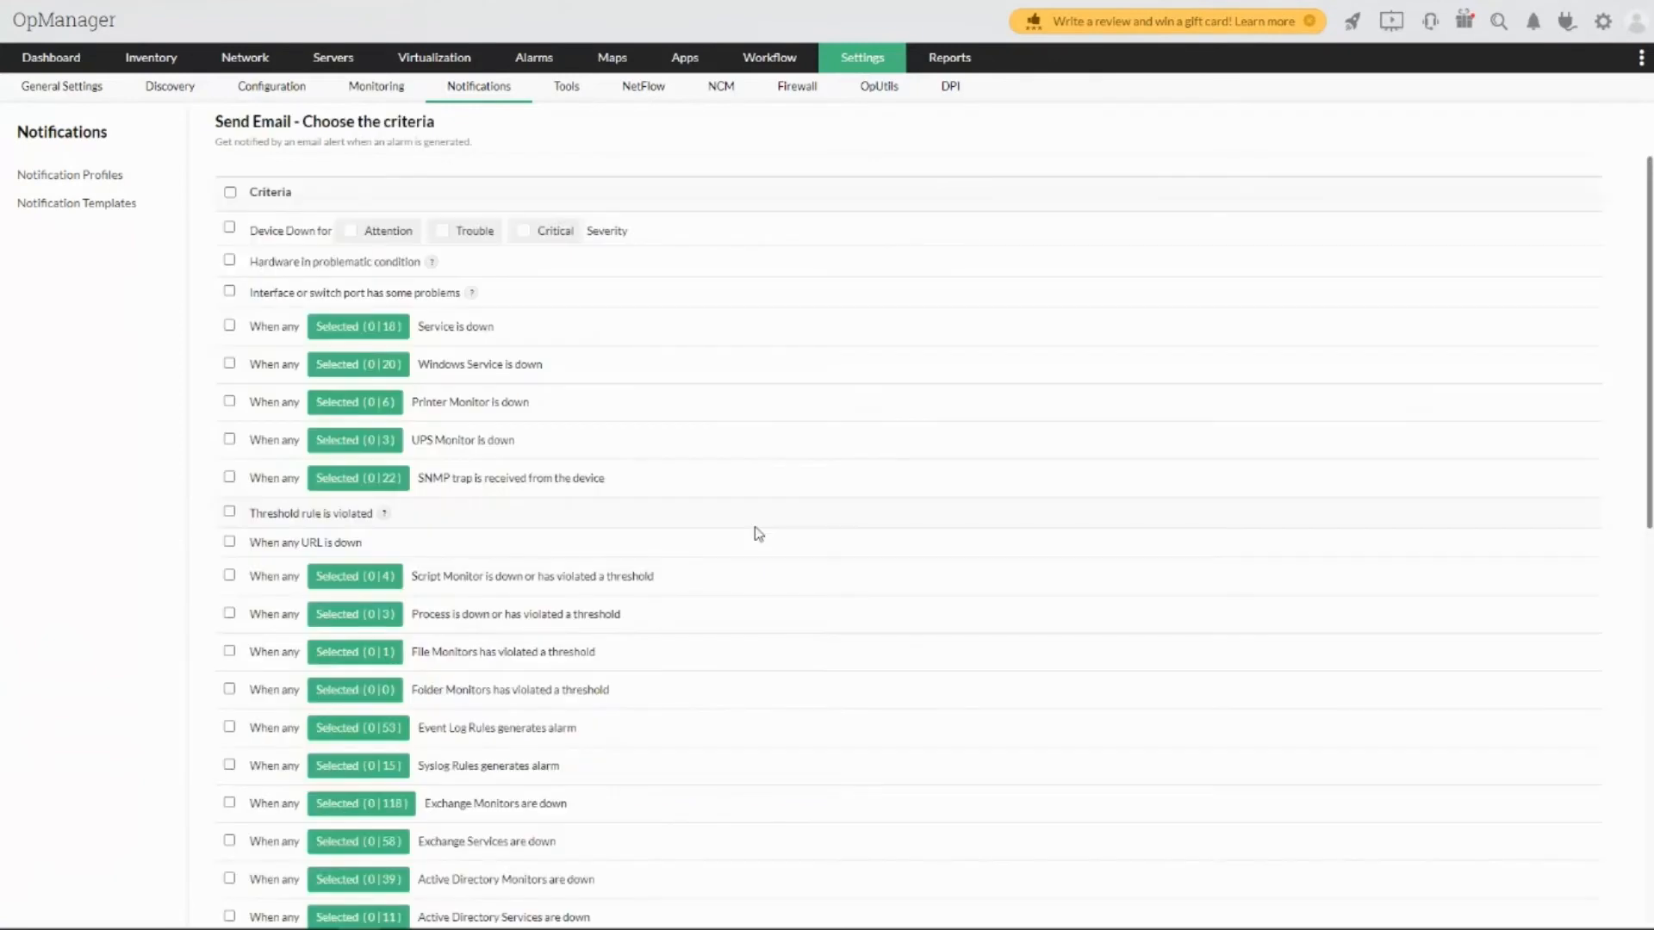
scroll(754, 525, down, 5)
scroll(755, 525, up, 5)
scroll(242, 257, down, 5)
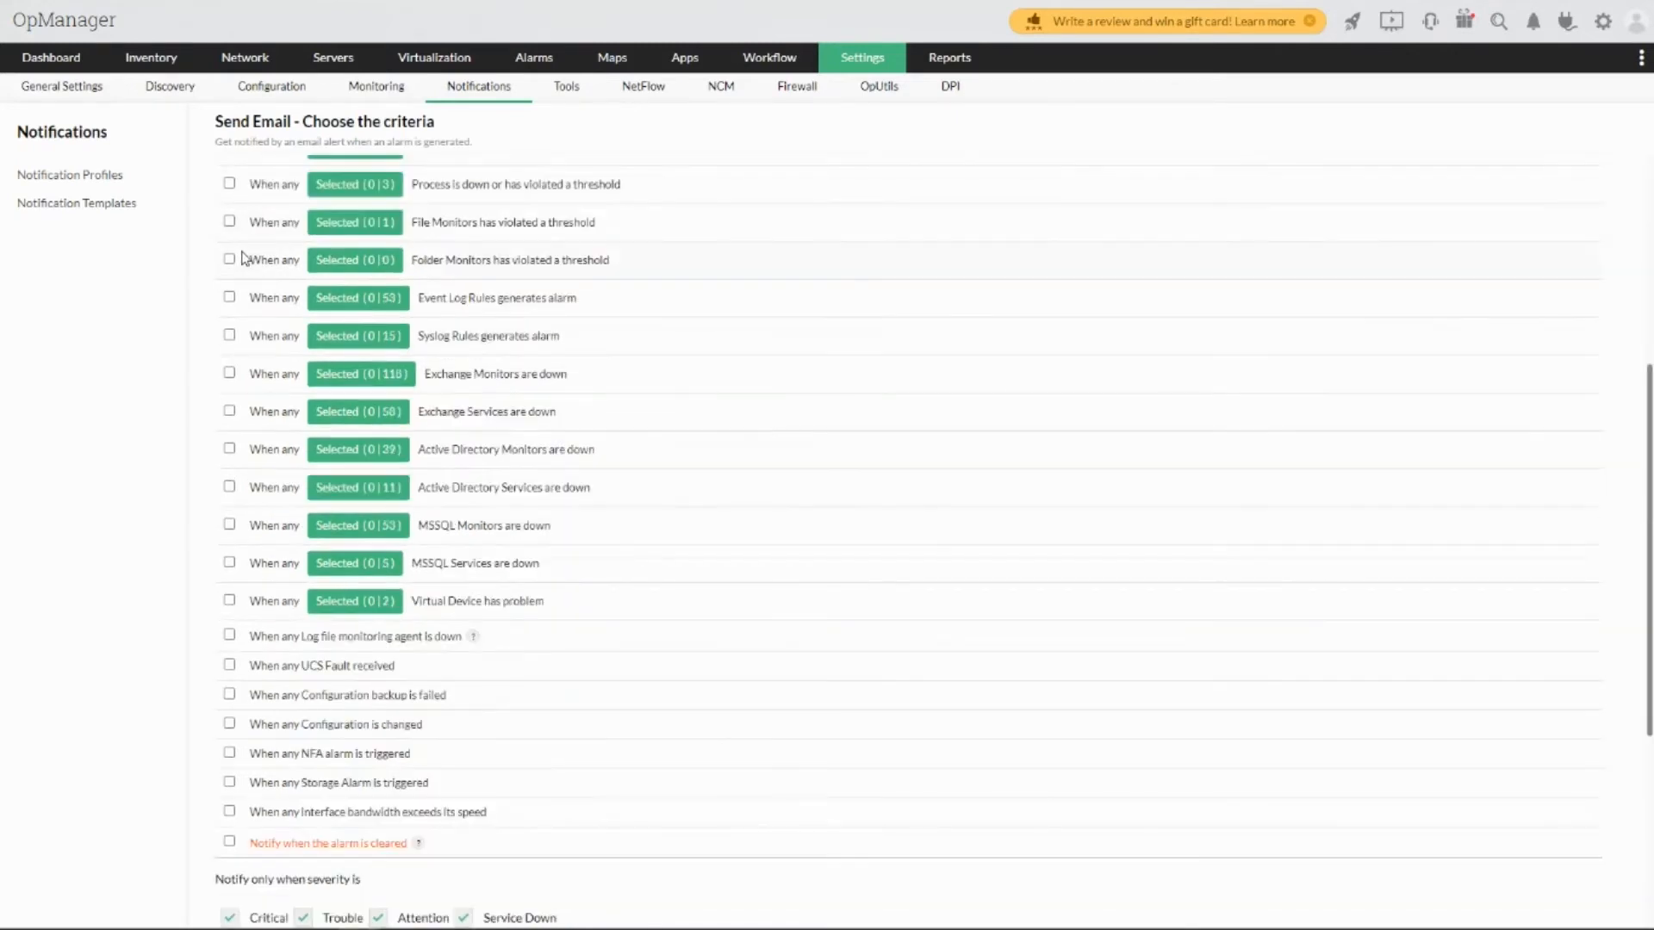
scroll(242, 258, down, 5)
scroll(242, 258, up, 10)
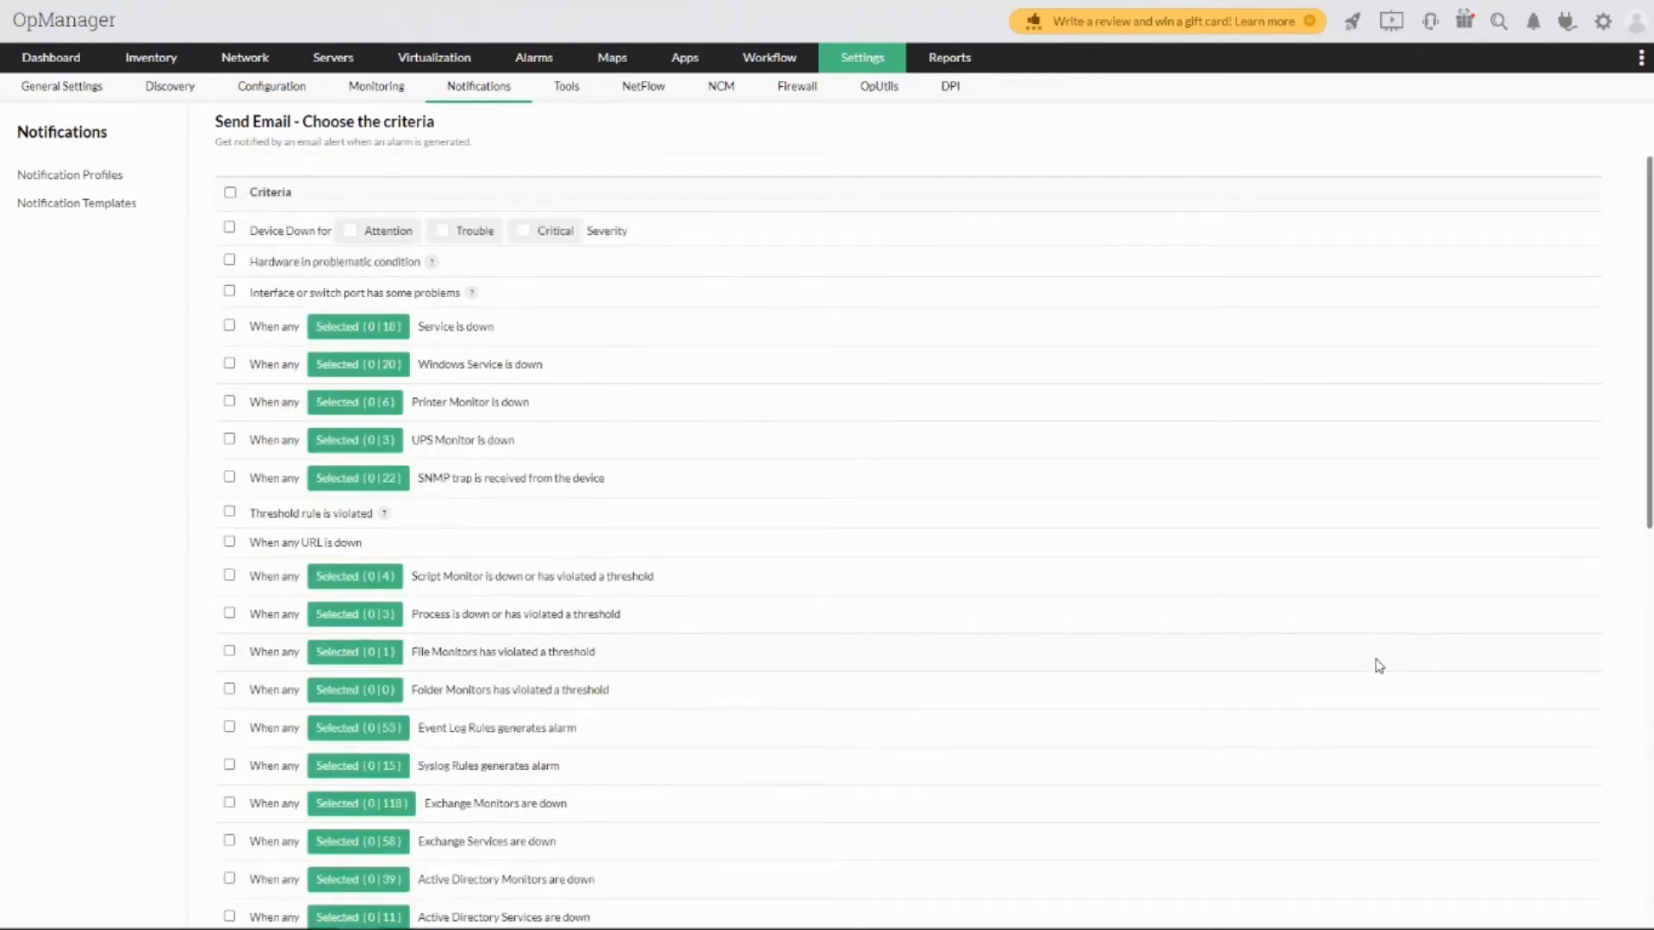
scroll(1154, 577, down, 5)
scroll(1153, 575, down, 5)
scroll(1151, 573, up, 10)
- Enable the Device Down criterion for Trouble and Critical severity, leaving Attention unselected
click(229, 227)
click(376, 234)
click(546, 237)
click(474, 230)
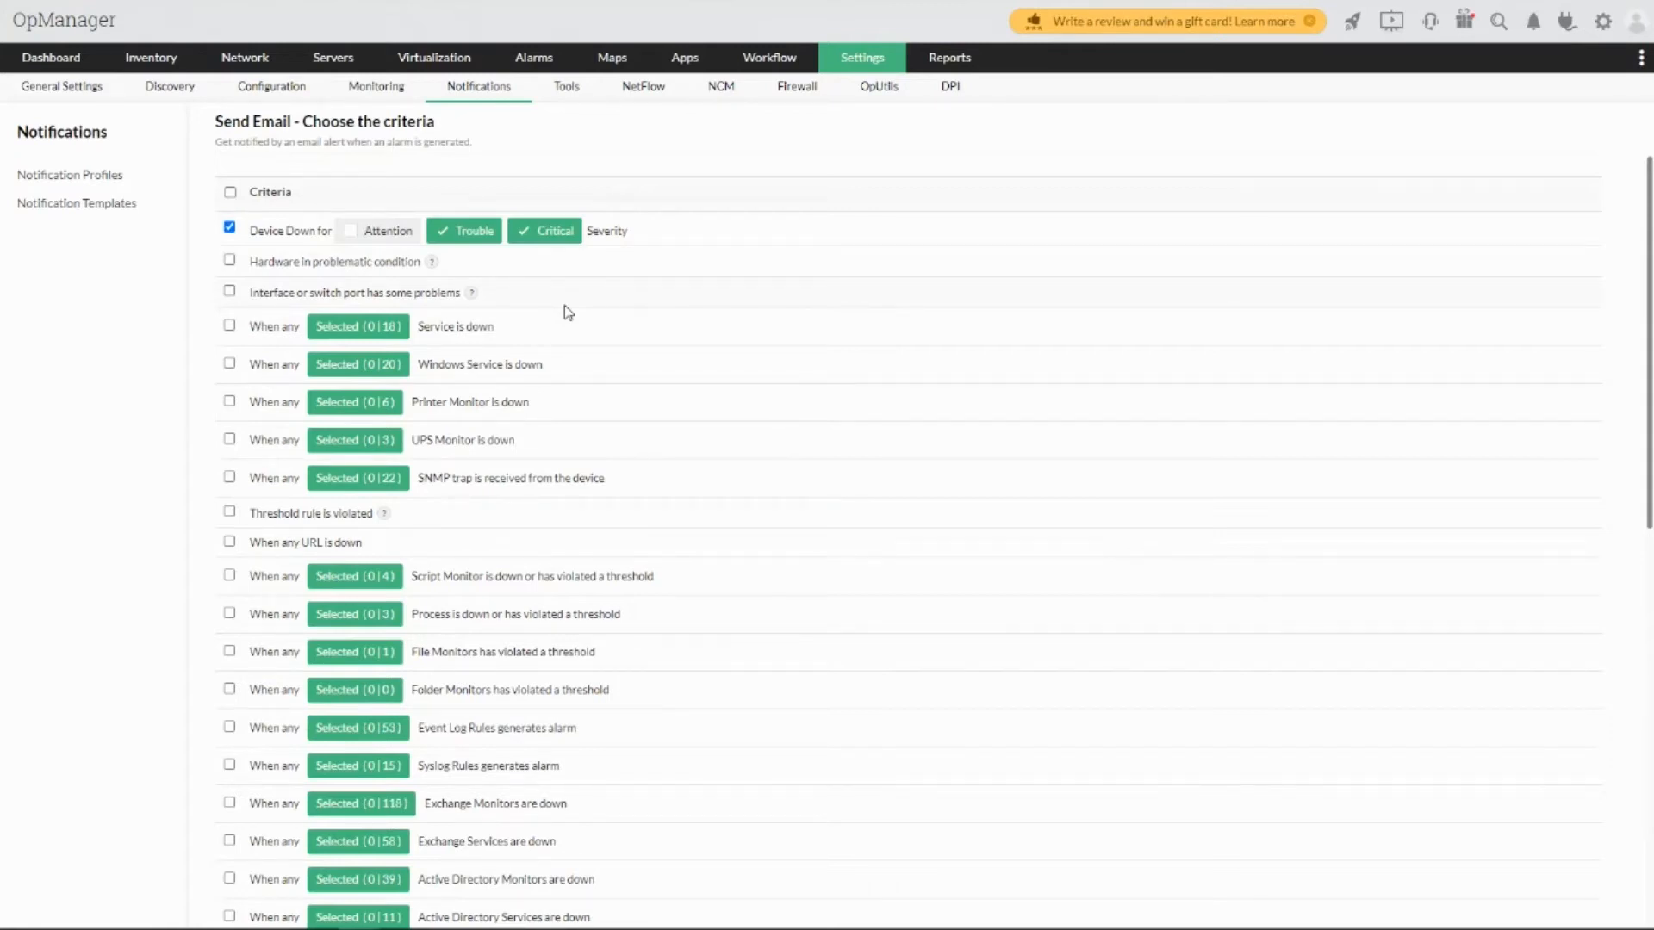
- Enable the Windows Service down criterion, excluding services including Telnet, Telephony, Messenger, IIS, IAS, Alerter, DNS Server and ManageEngine OpManager
click(230, 364)
click(362, 366)
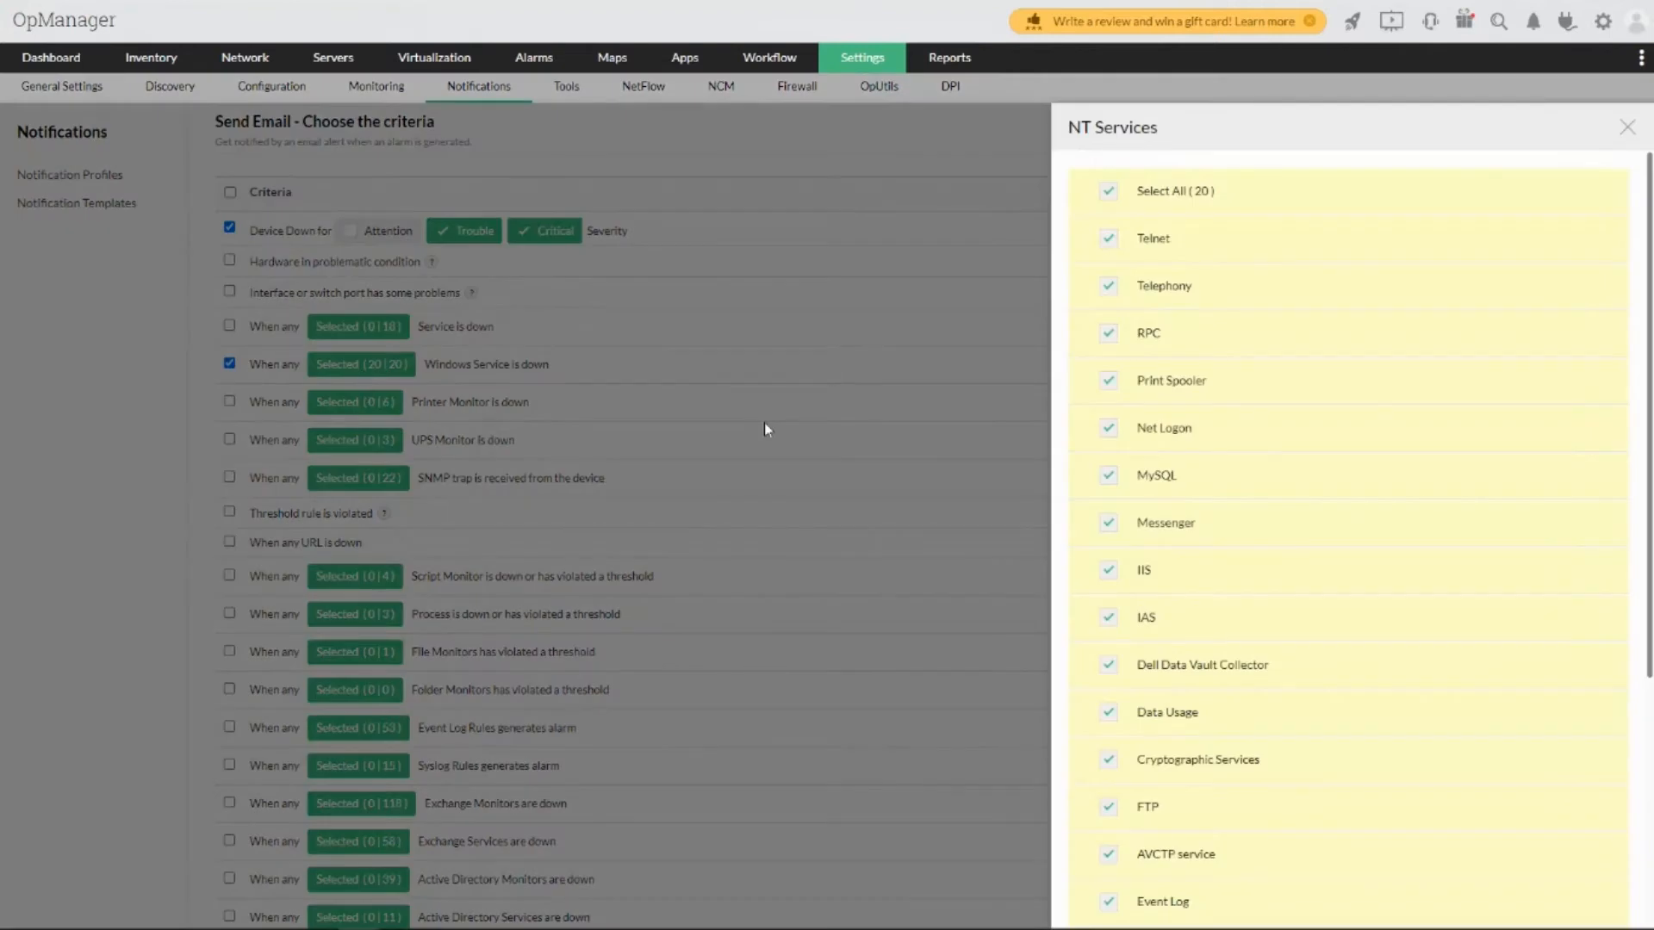
click(1109, 238)
click(1109, 286)
click(1107, 527)
click(1109, 570)
click(1108, 618)
scroll(1115, 624, down, 4)
click(1113, 776)
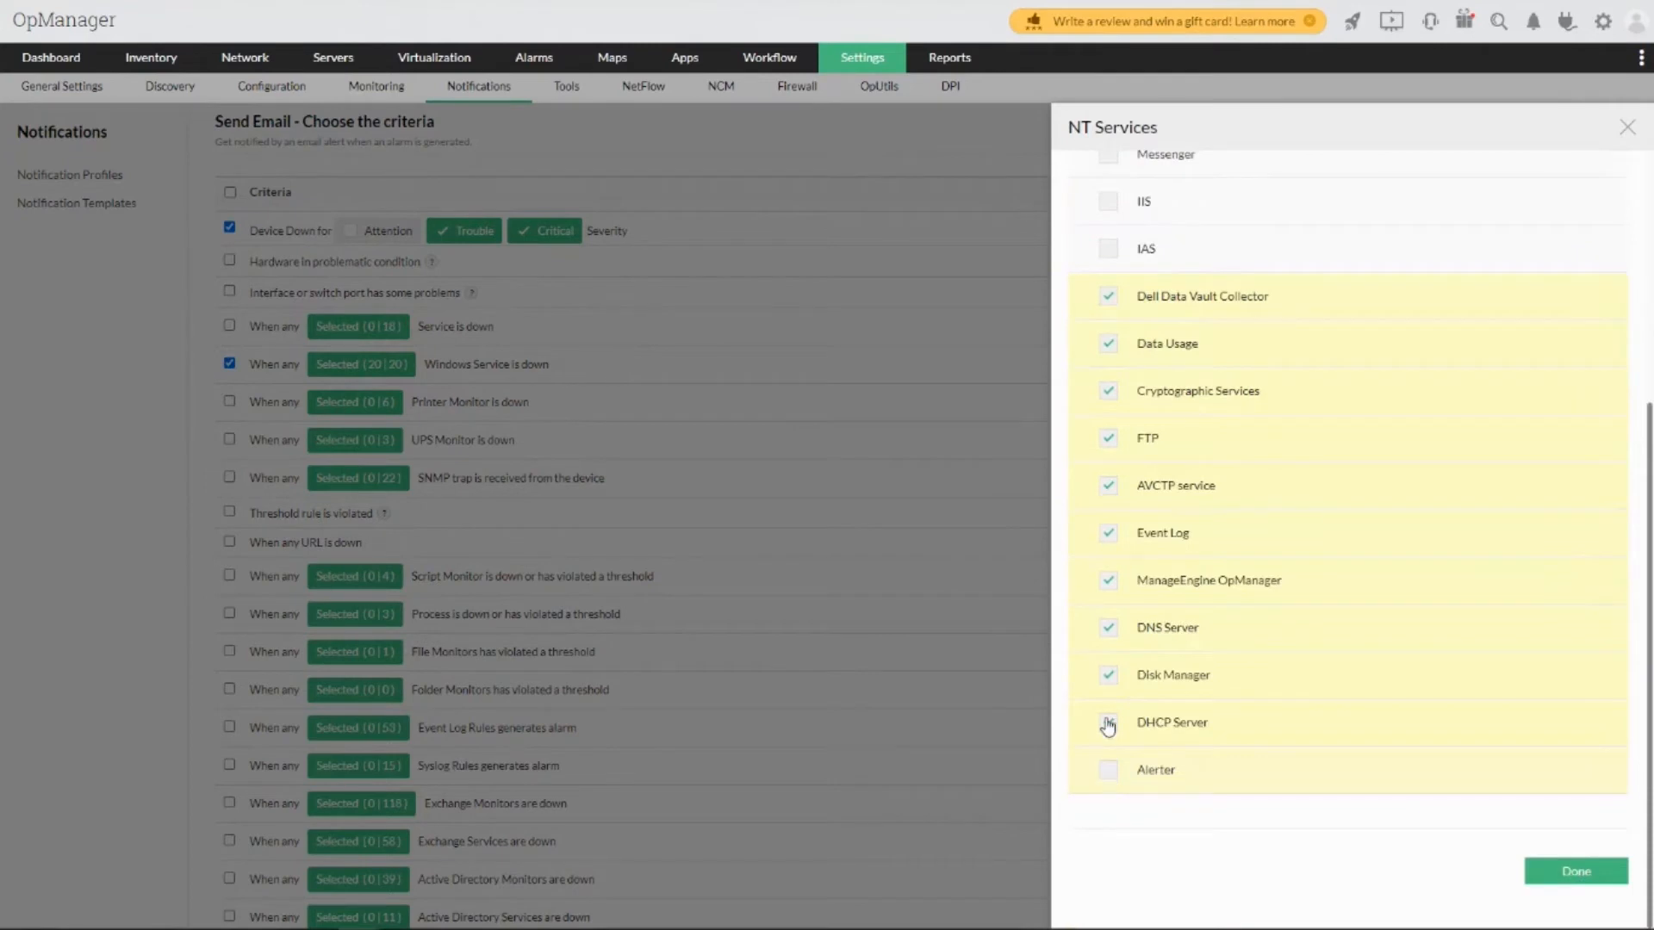
click(1112, 633)
click(1108, 584)
click(1576, 872)
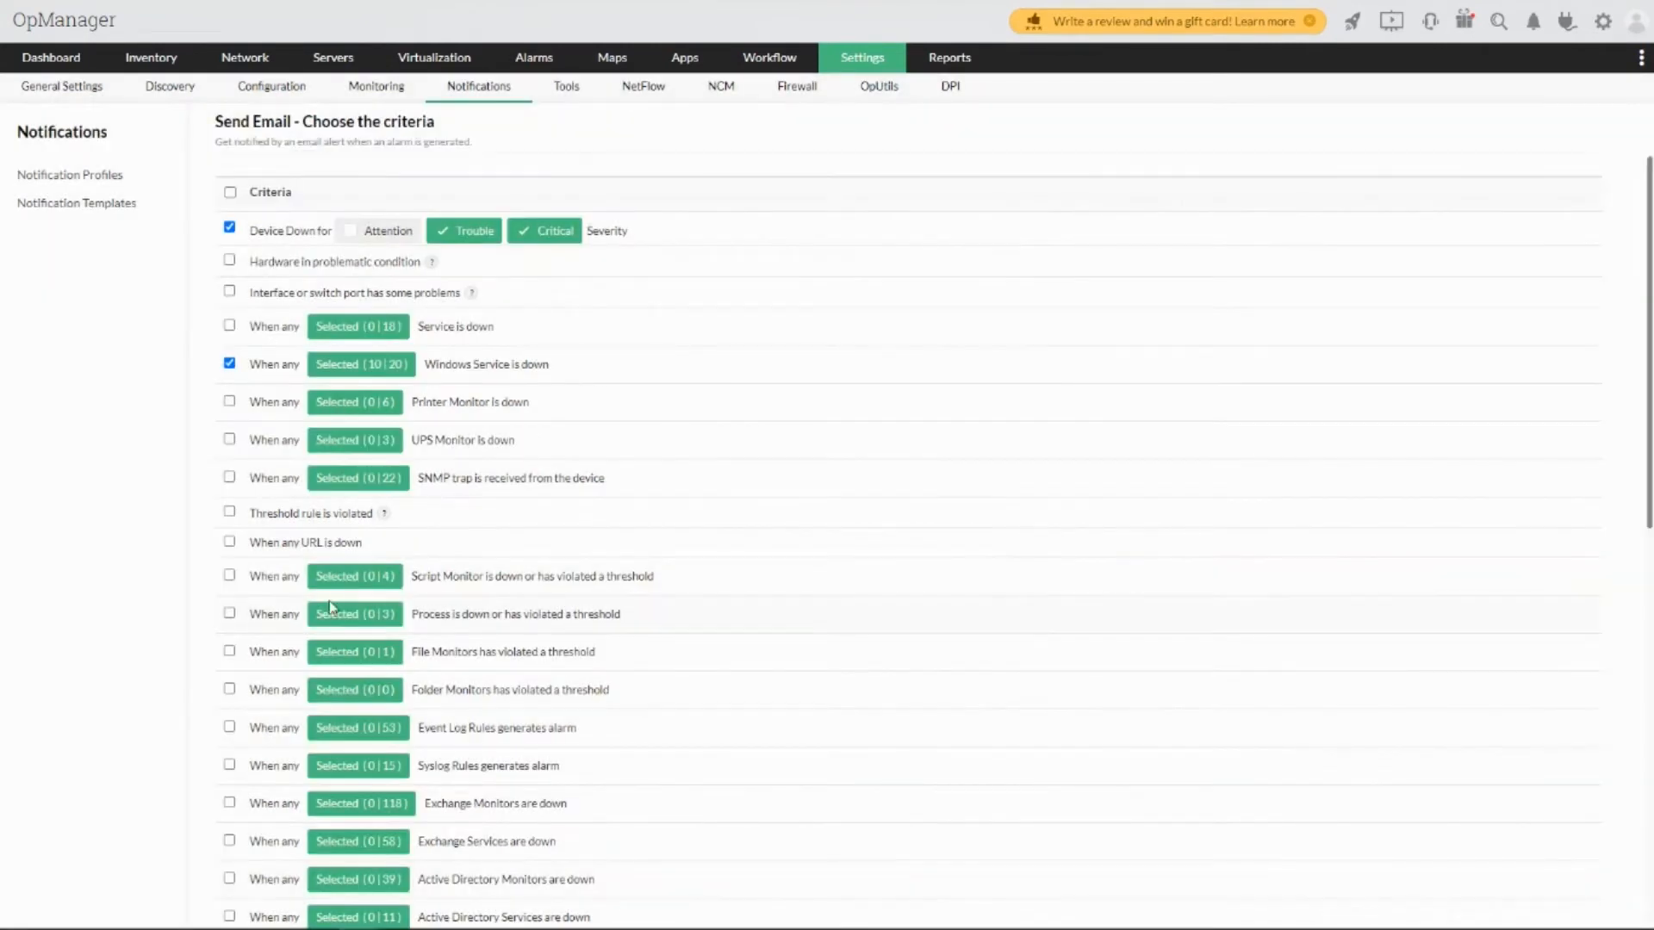
- Add the threshold rule violation criterion, keep all severities selected, and proceed to the device association page
click(229, 514)
scroll(230, 514, down, 5)
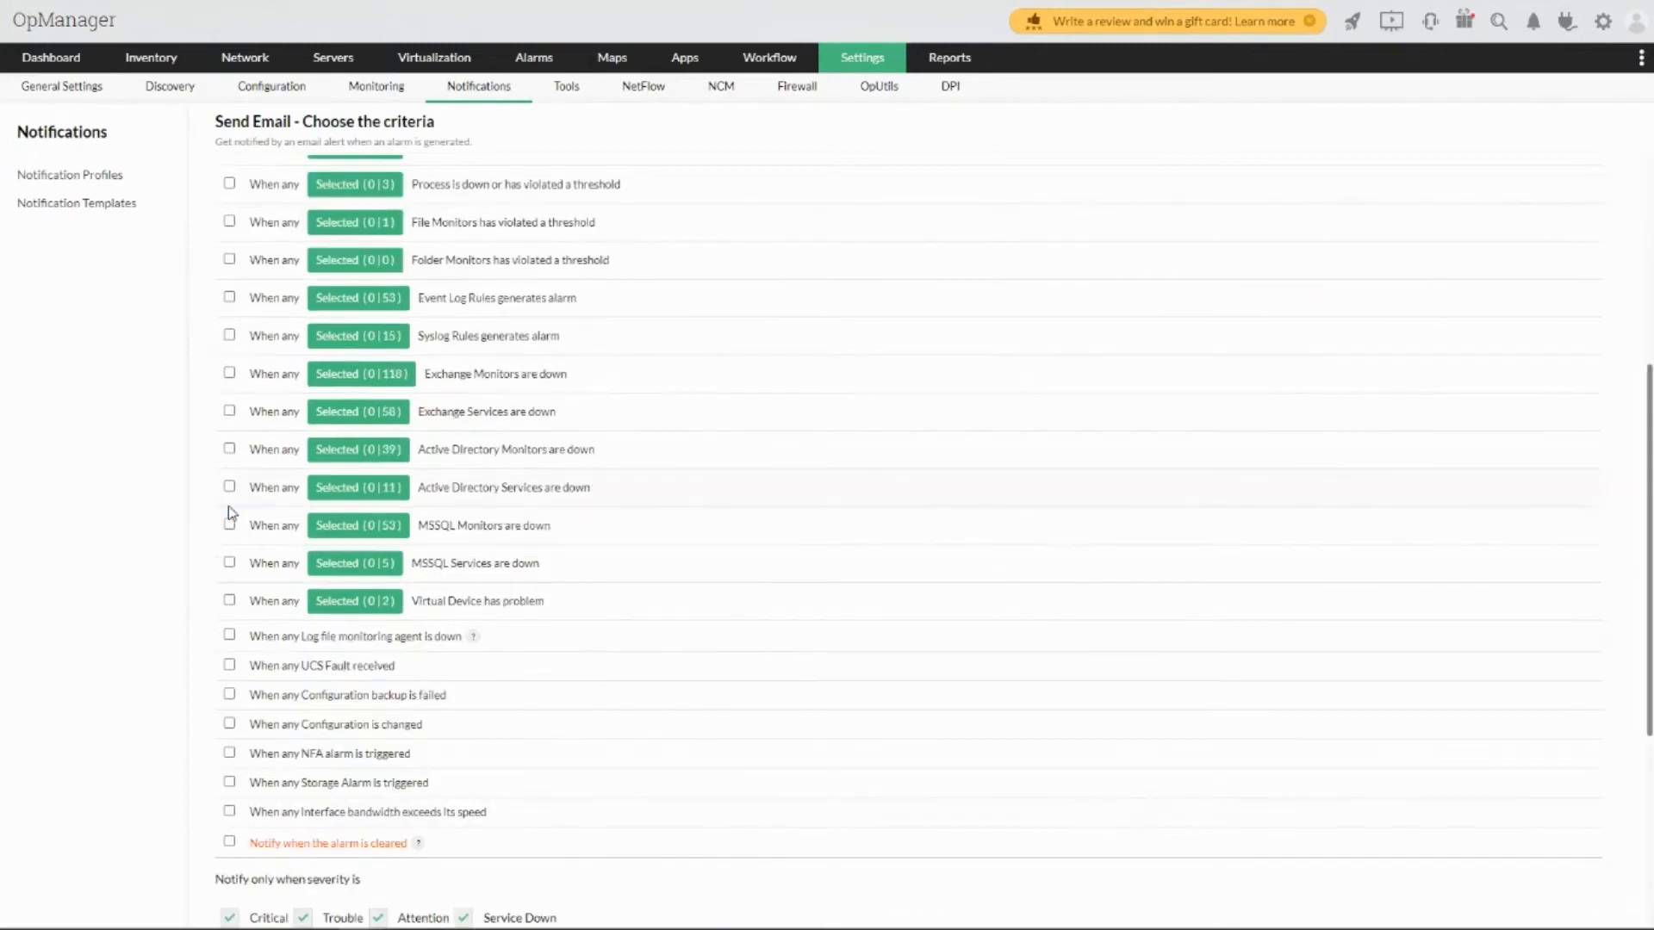
scroll(229, 513, up, 5)
scroll(569, 572, down, 5)
scroll(568, 579, down, 5)
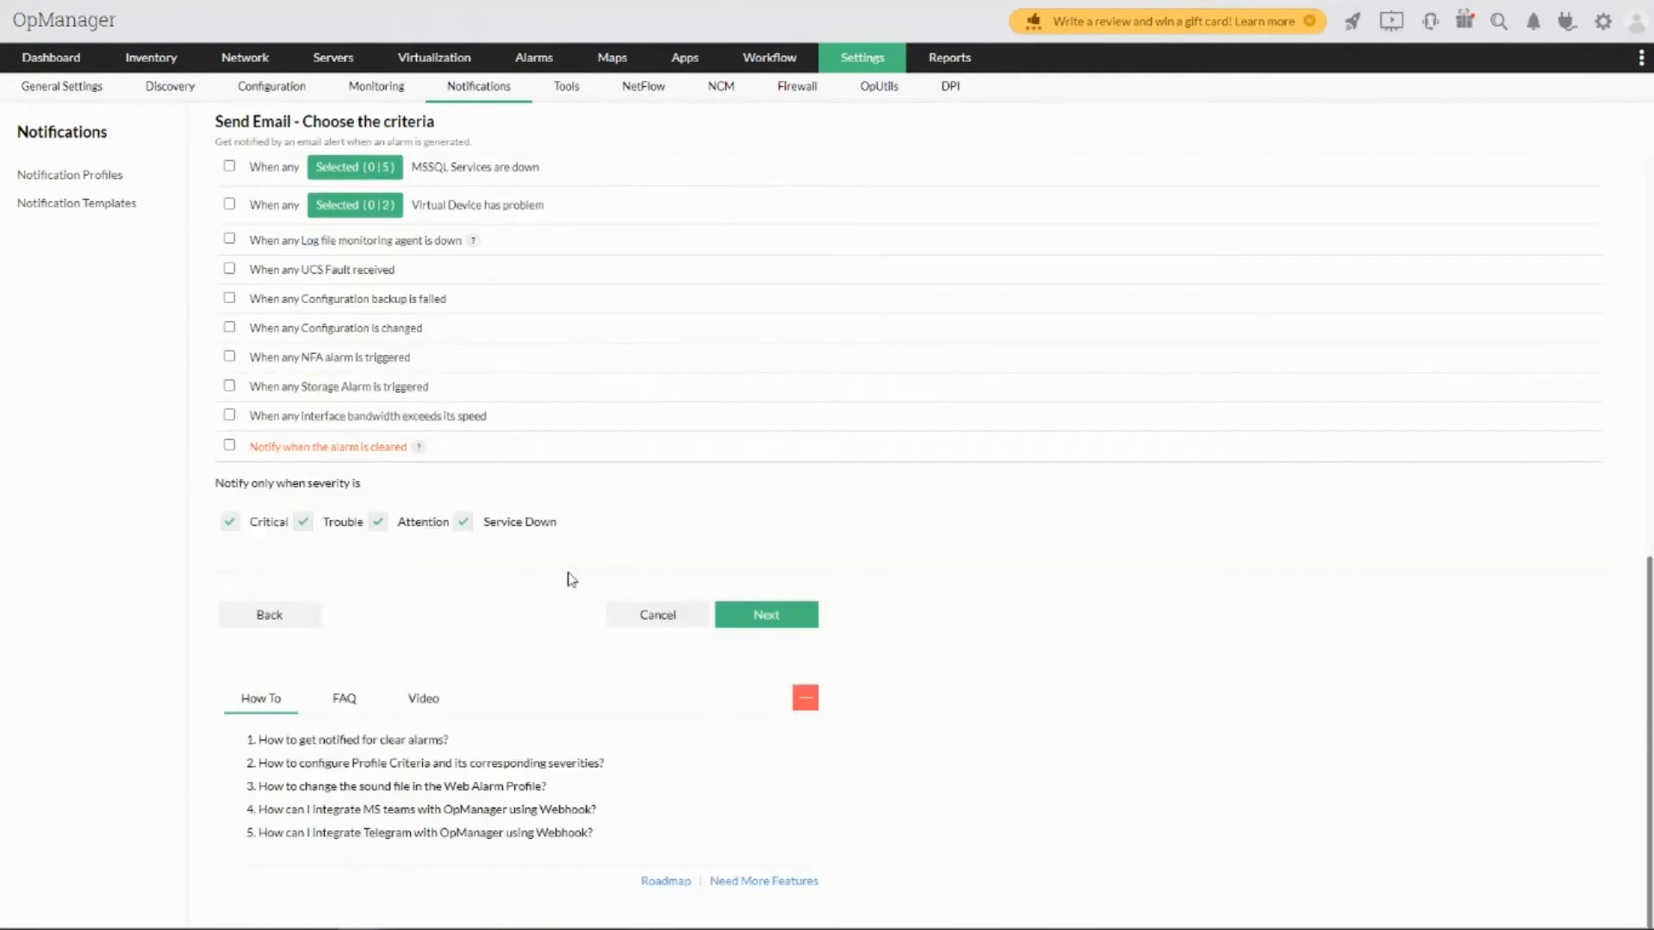
click(732, 613)
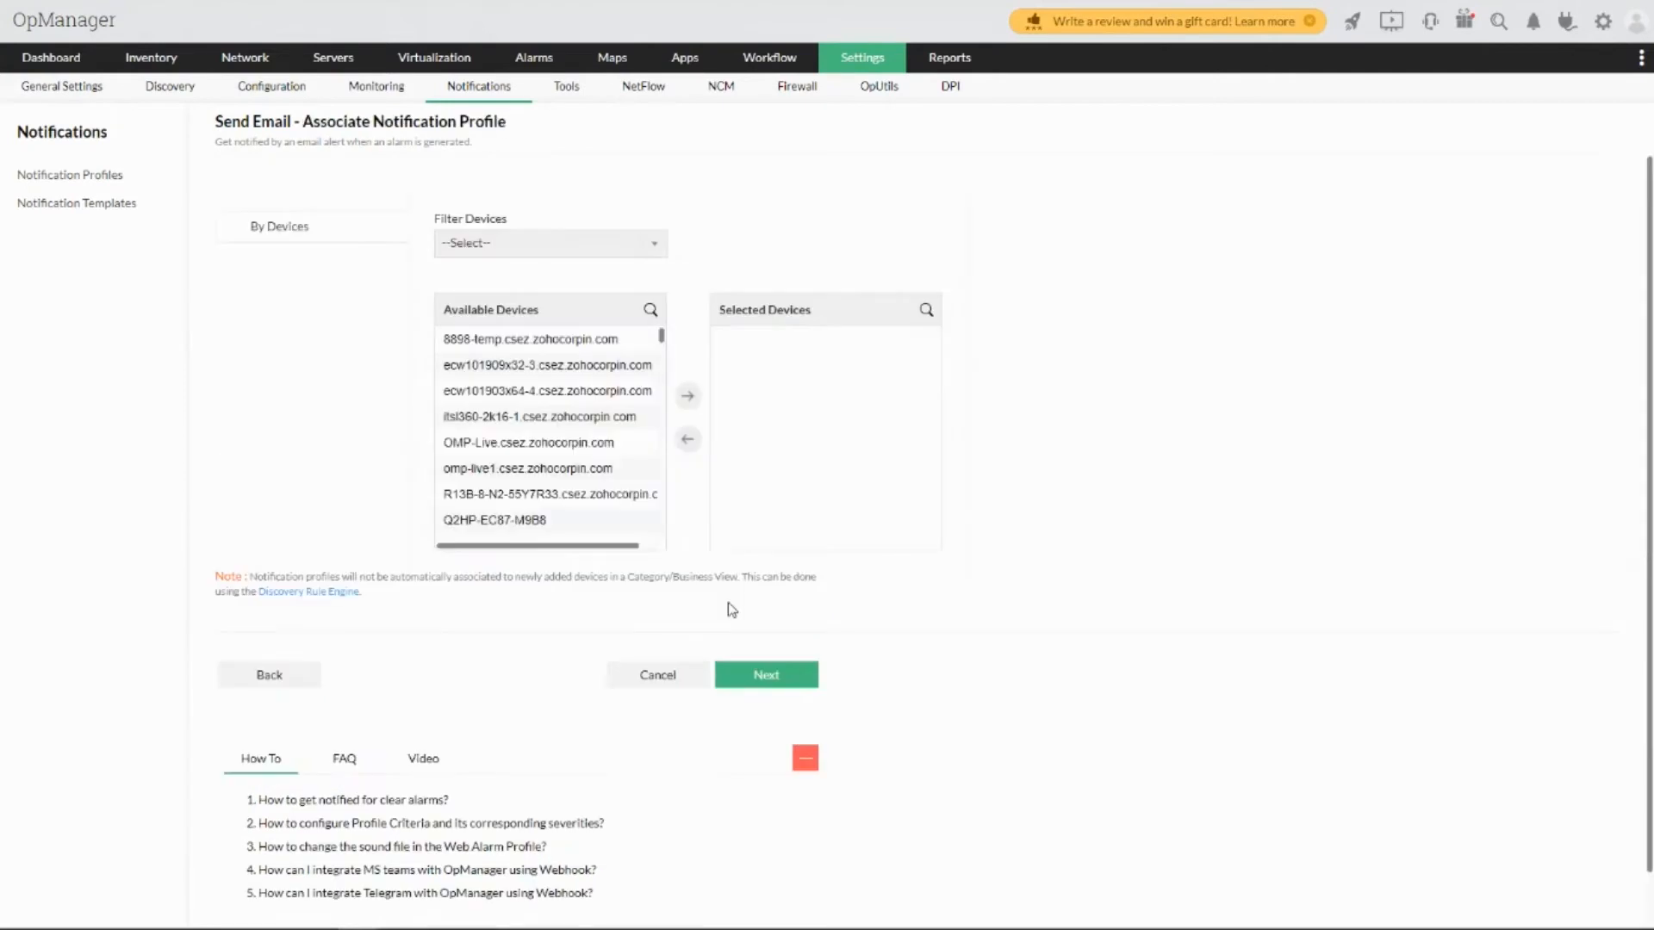
- Filter the devices by the Server infrastructure view, associate all of them with the profile, and proceed to the schedule settings
click(530, 254)
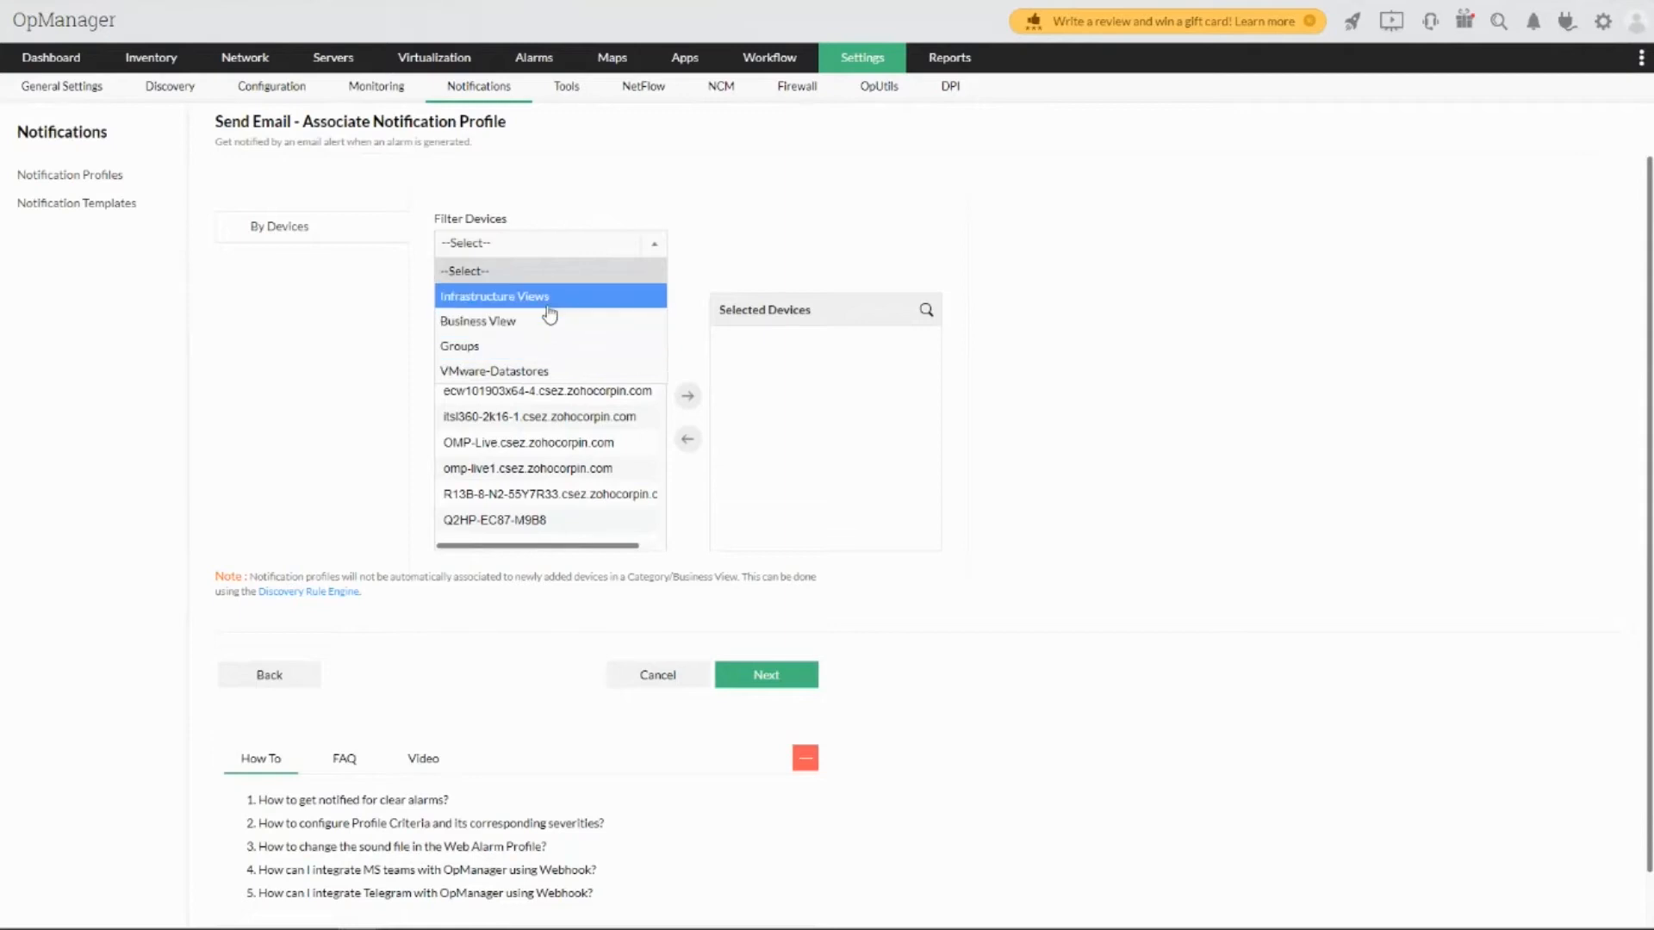
click(548, 301)
click(546, 297)
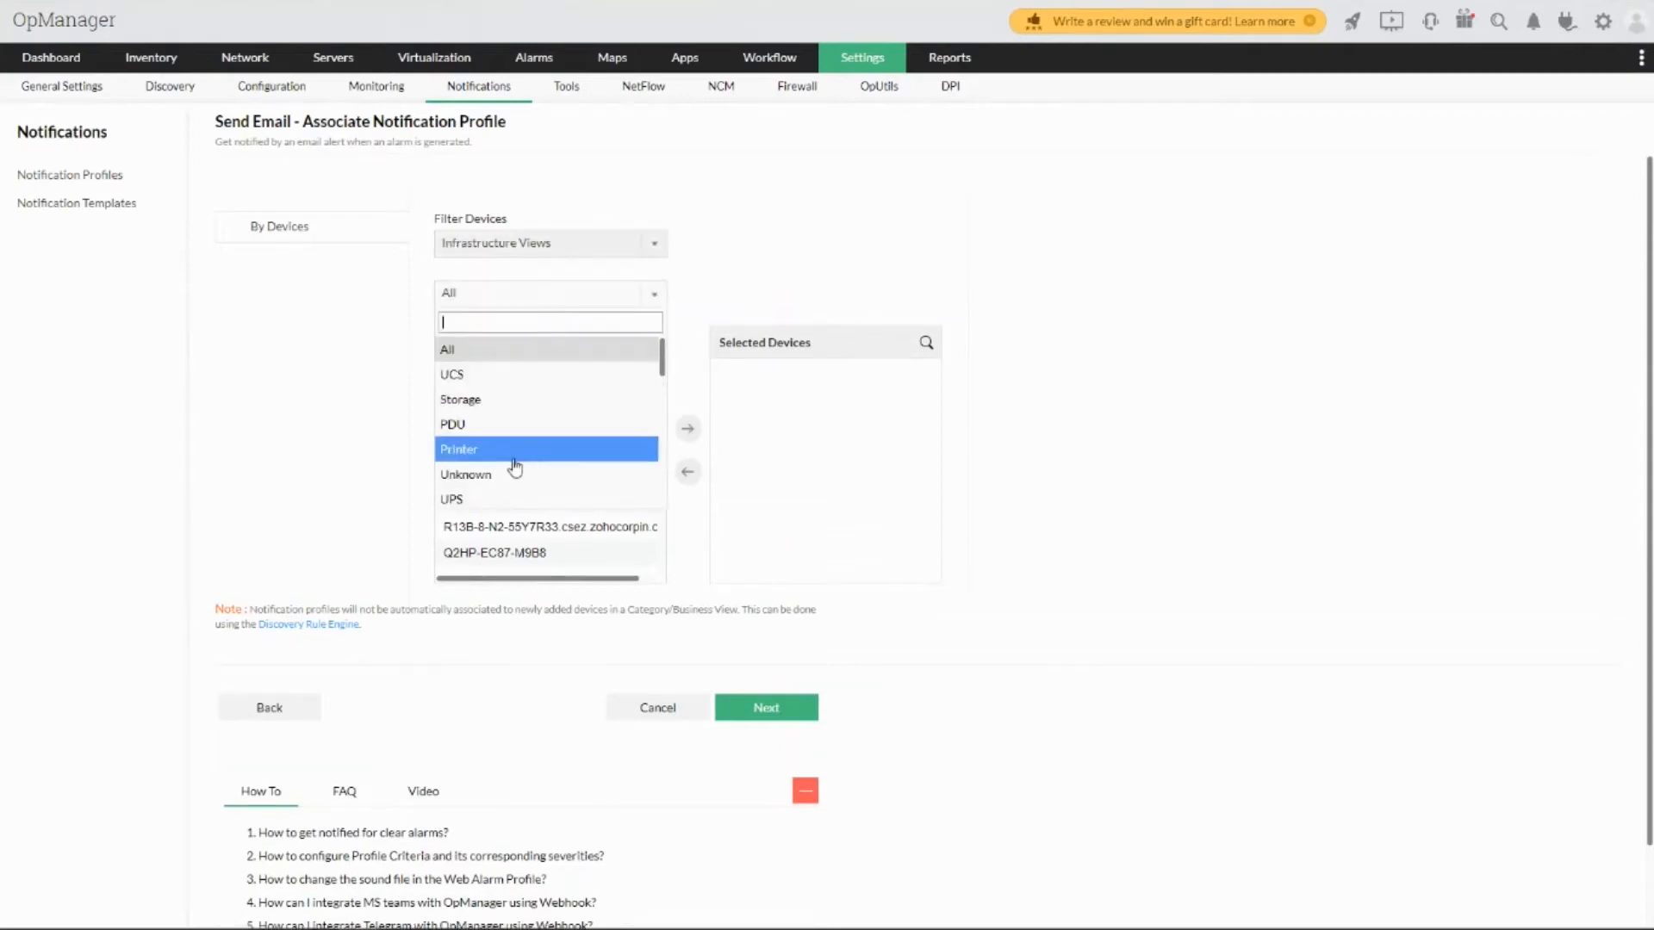
scroll(514, 466, down, 3)
click(510, 392)
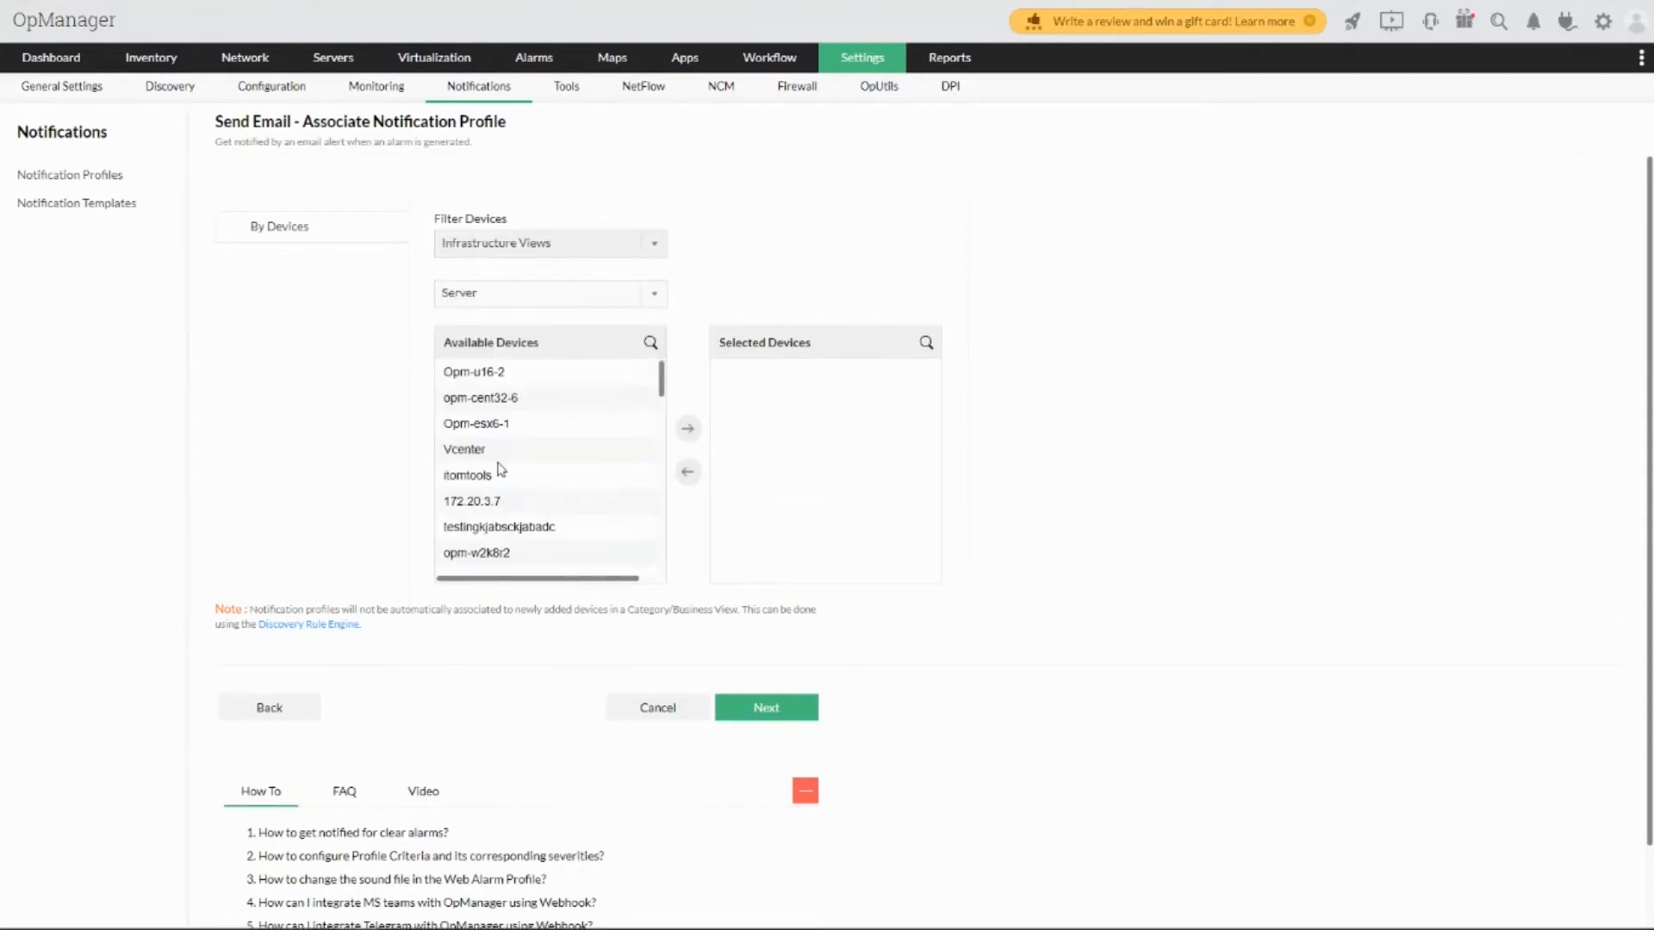
click(498, 460)
key(ctrl+a)
click(687, 428)
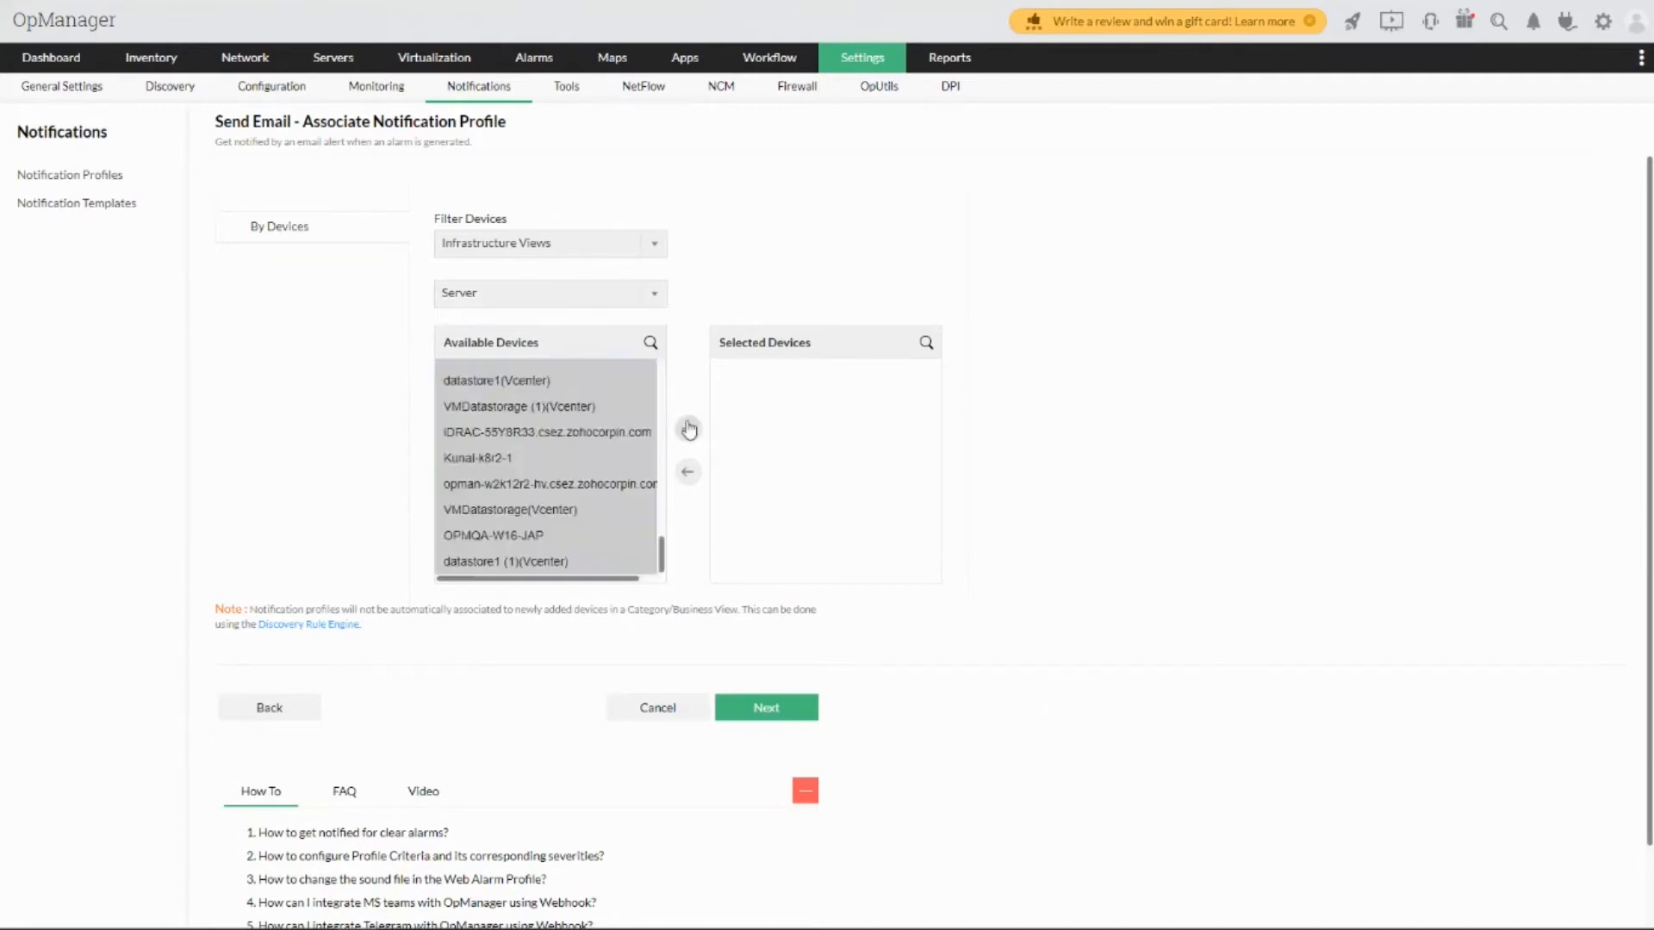
click(766, 707)
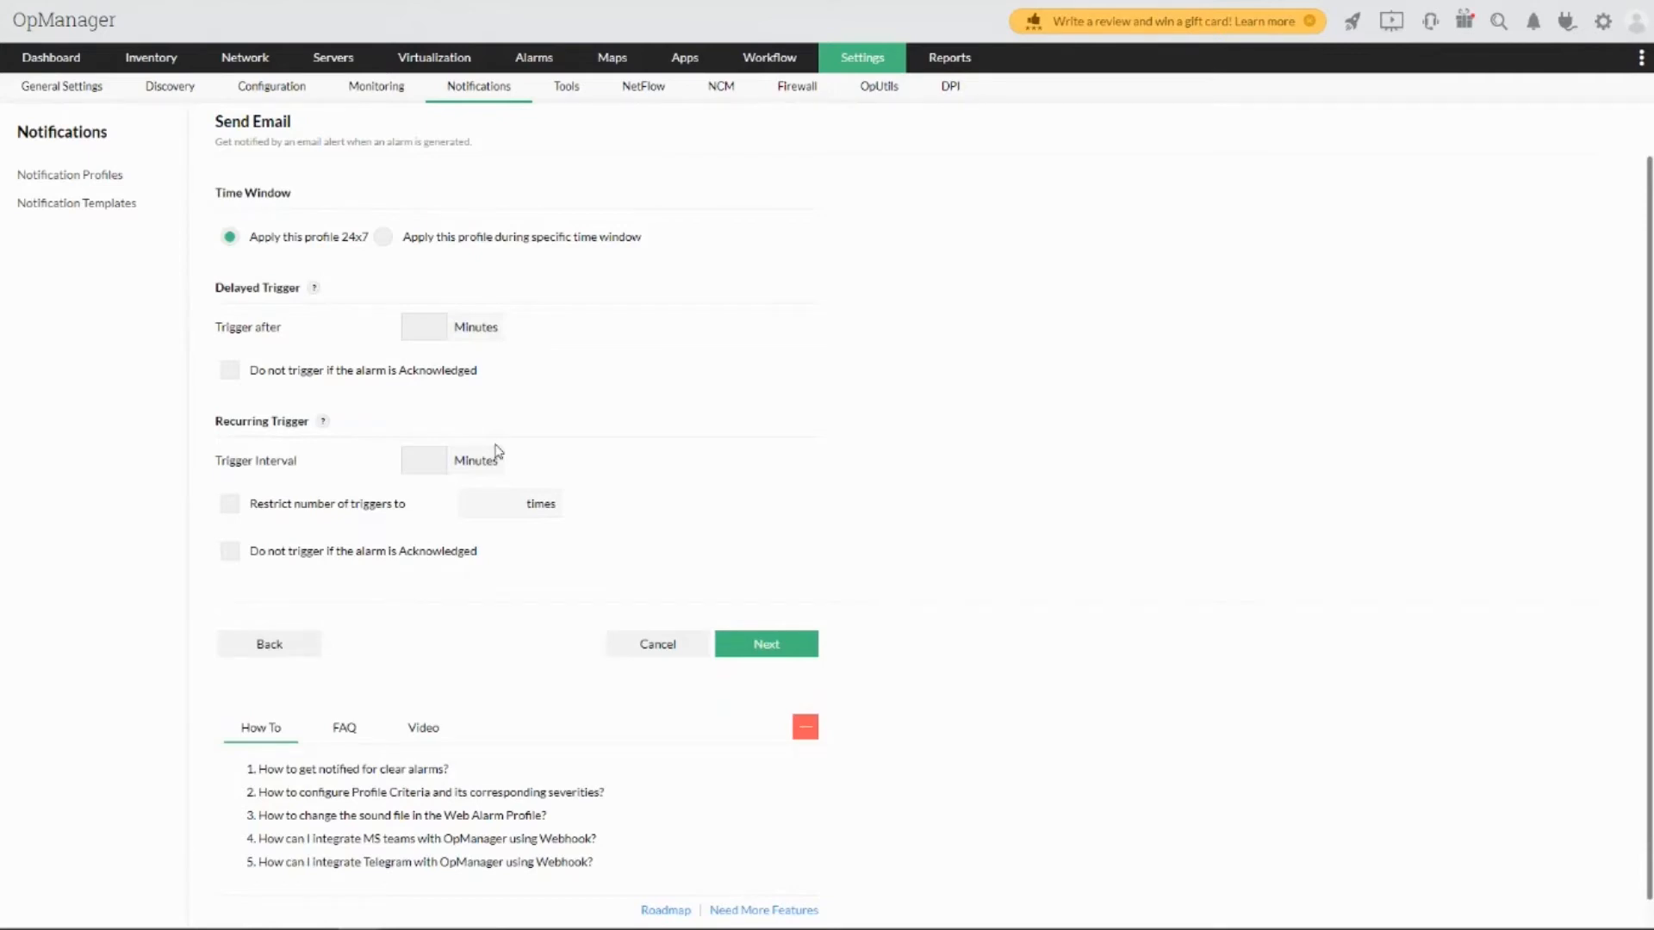
- Set the profile to apply 24x7 after viewing the specific time window options, and cancel the profile on its summary page
click(384, 237)
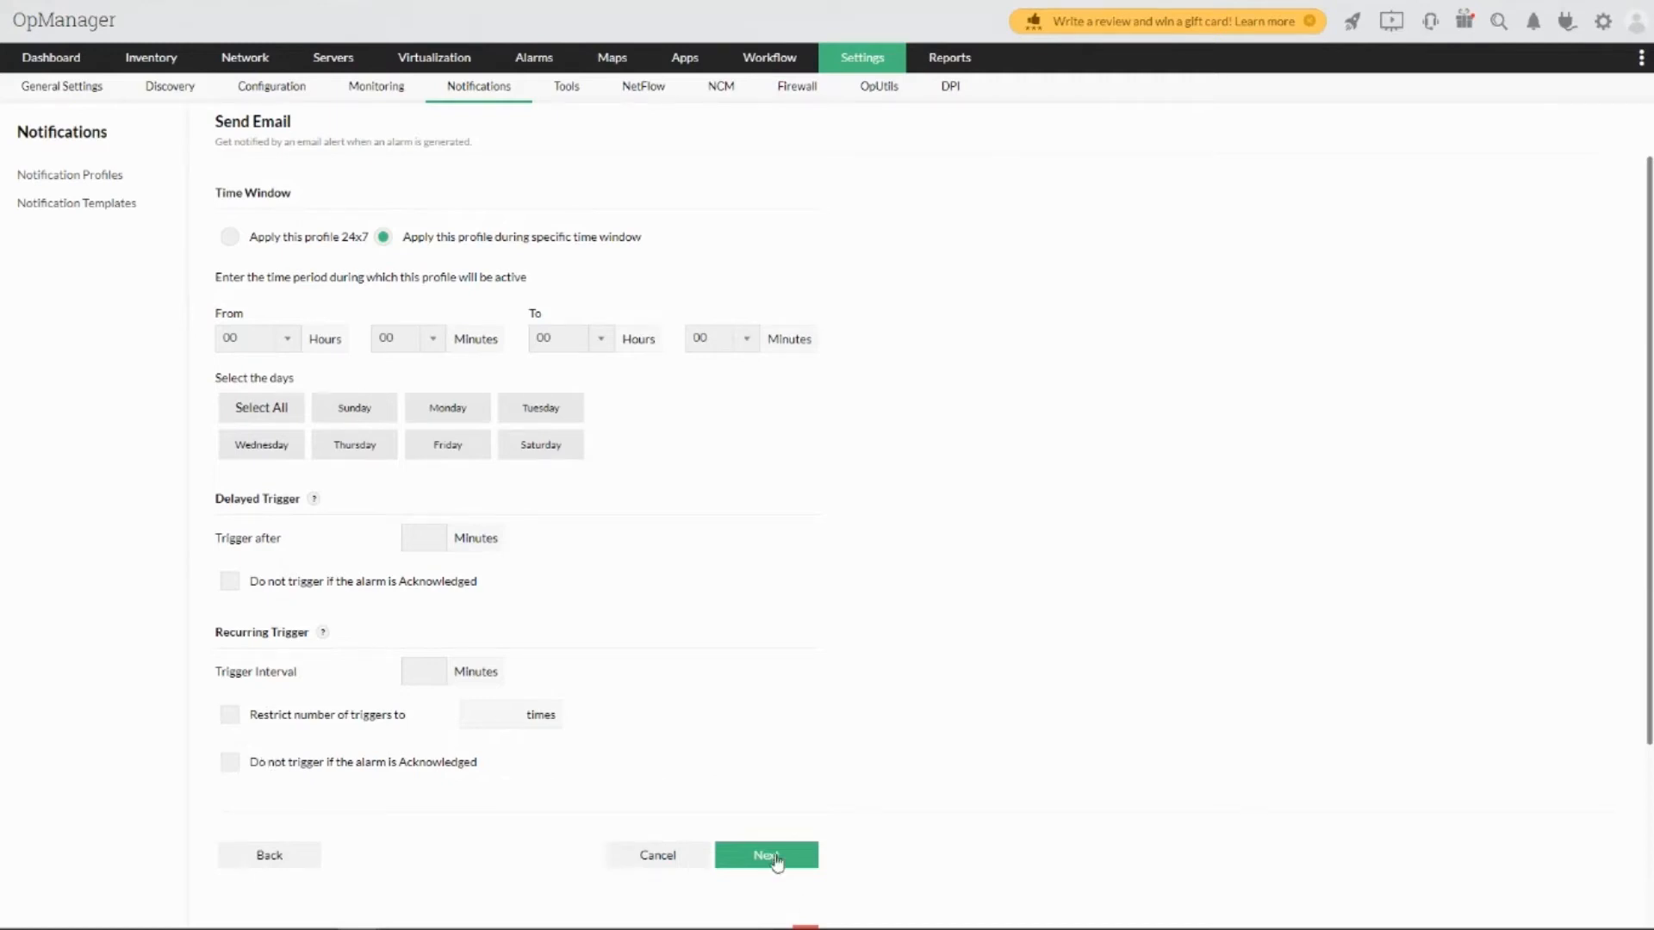
click(229, 237)
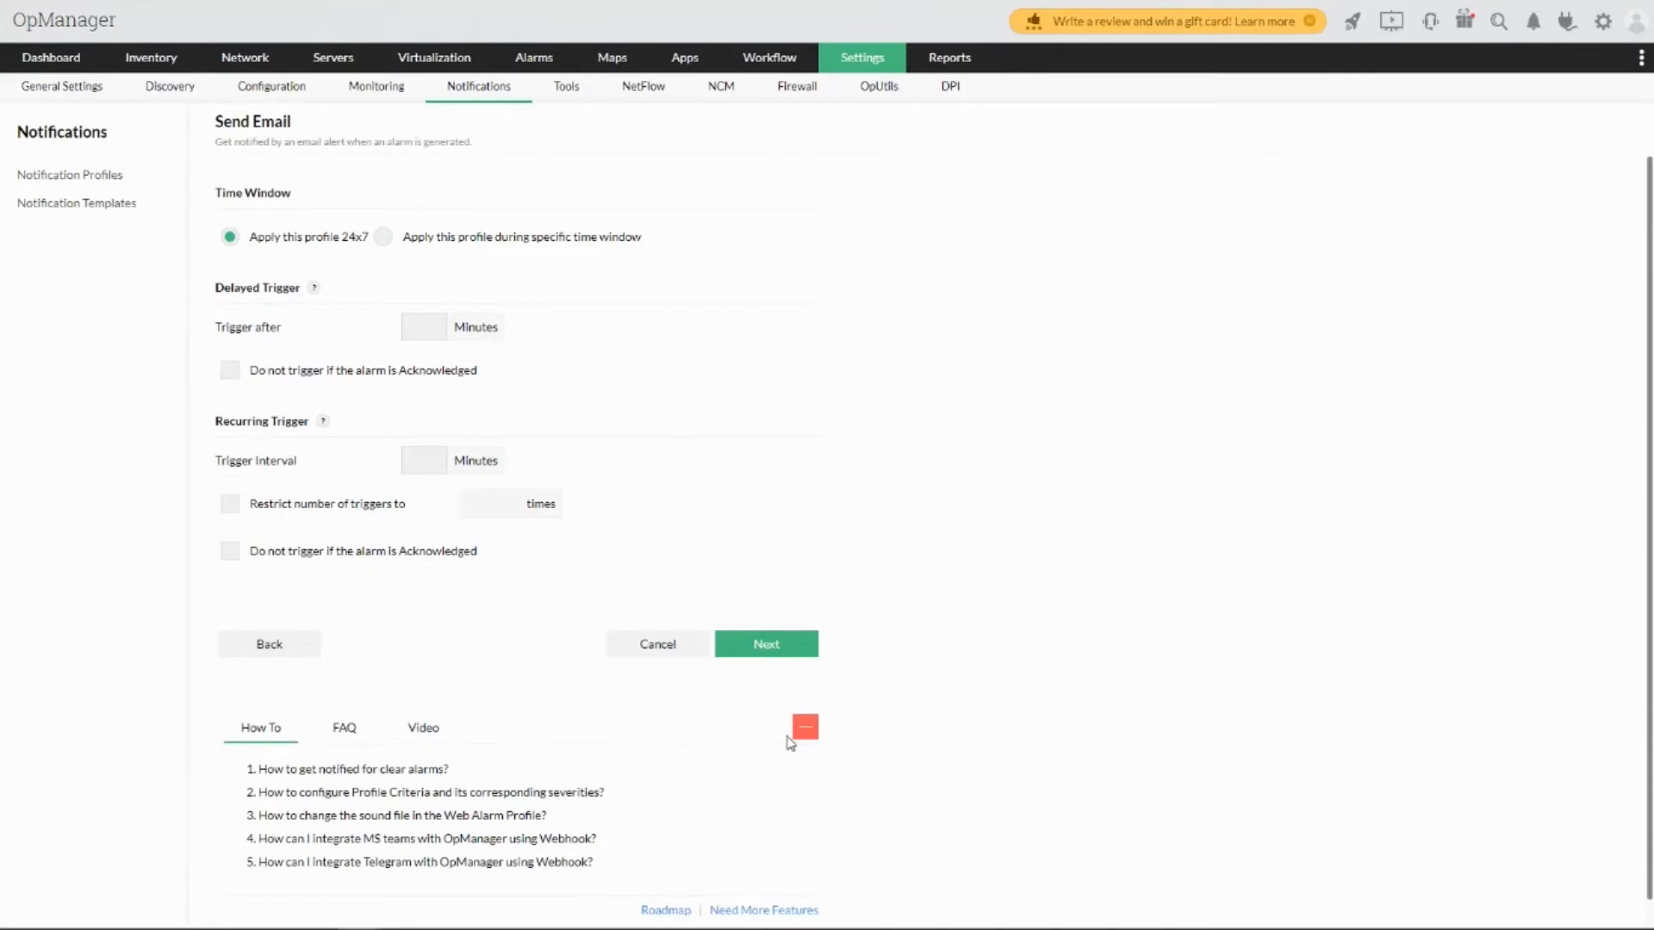
click(774, 646)
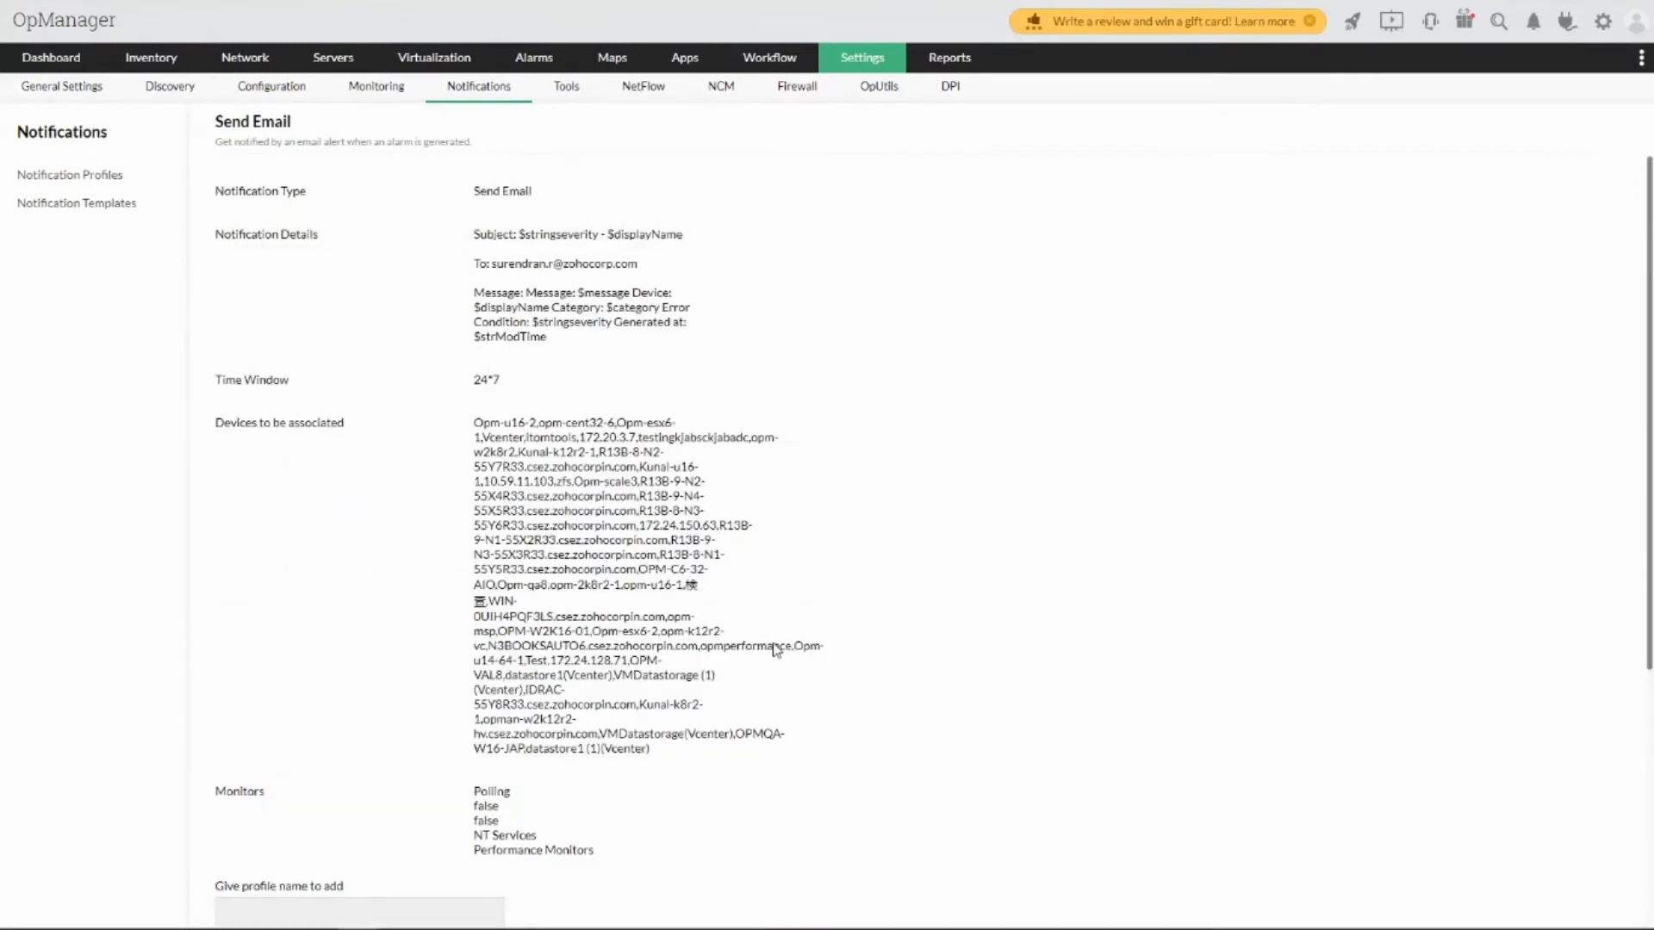
scroll(774, 647, down, 5)
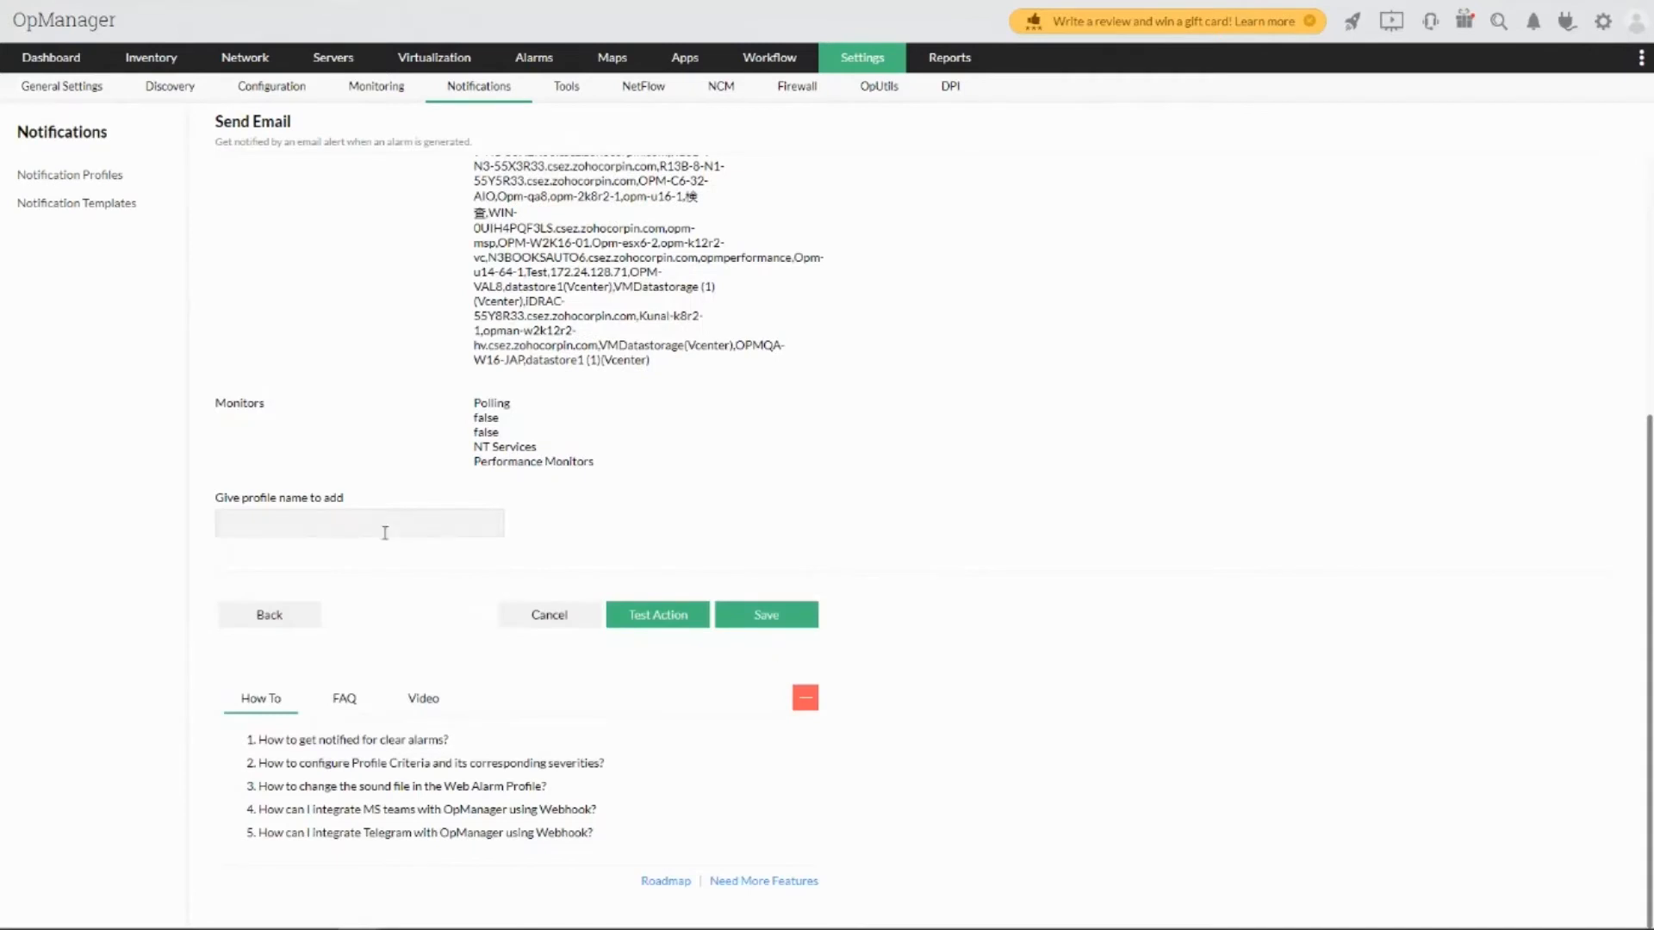
click(557, 620)
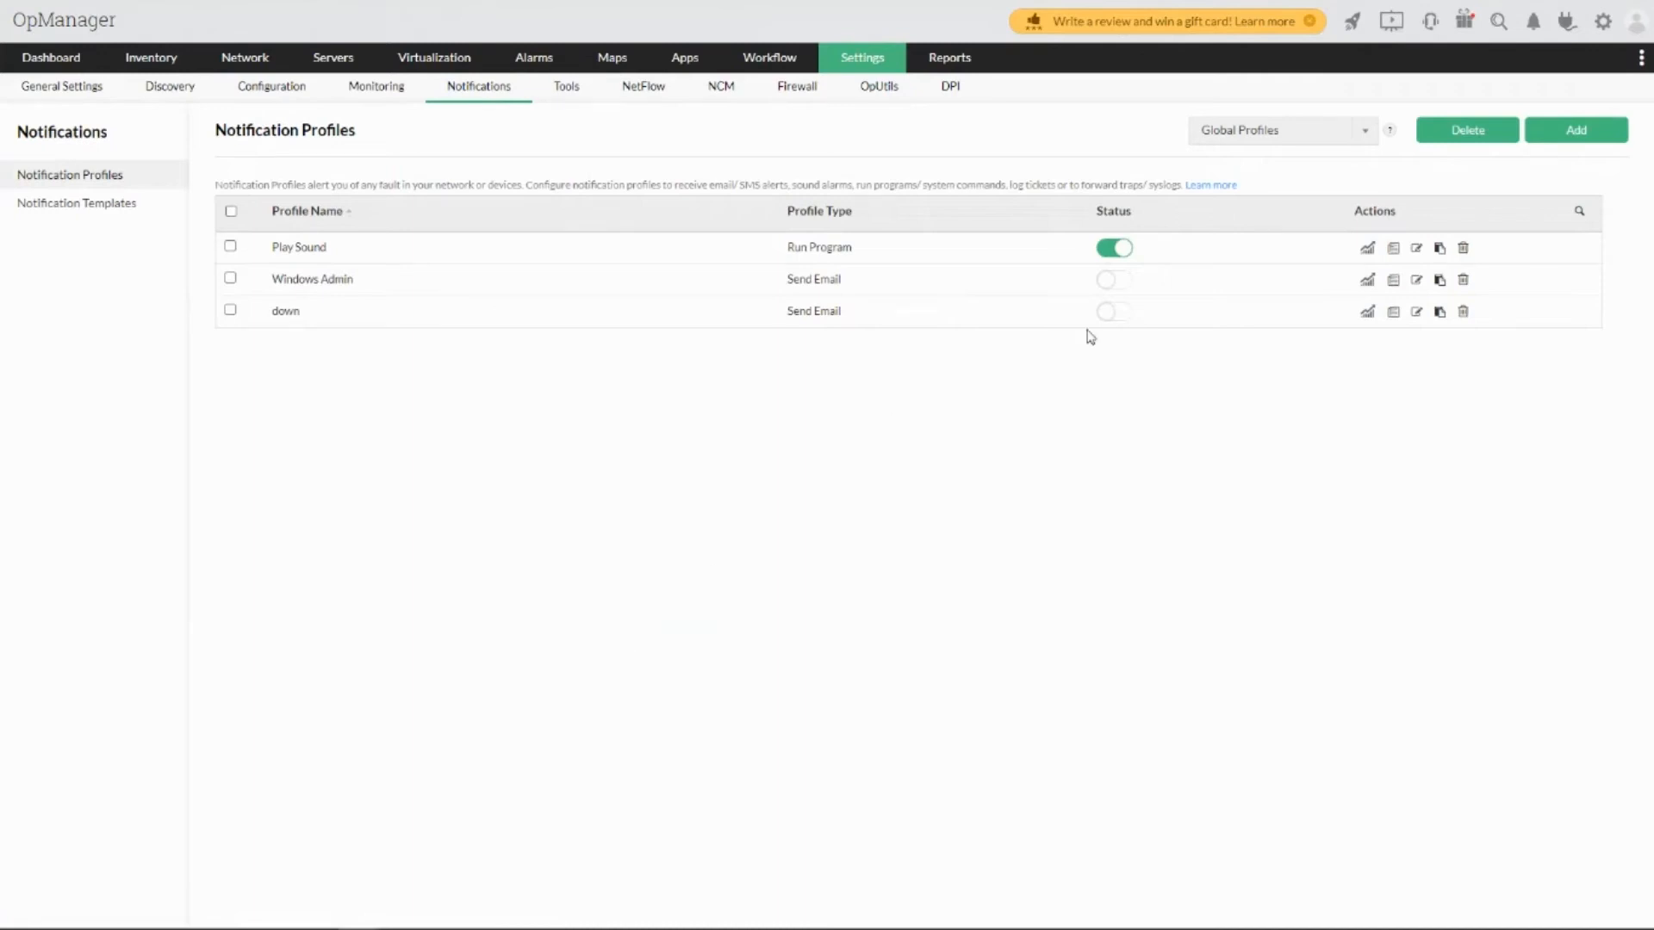
- Enable the existing "down" email notification profile
click(1117, 322)
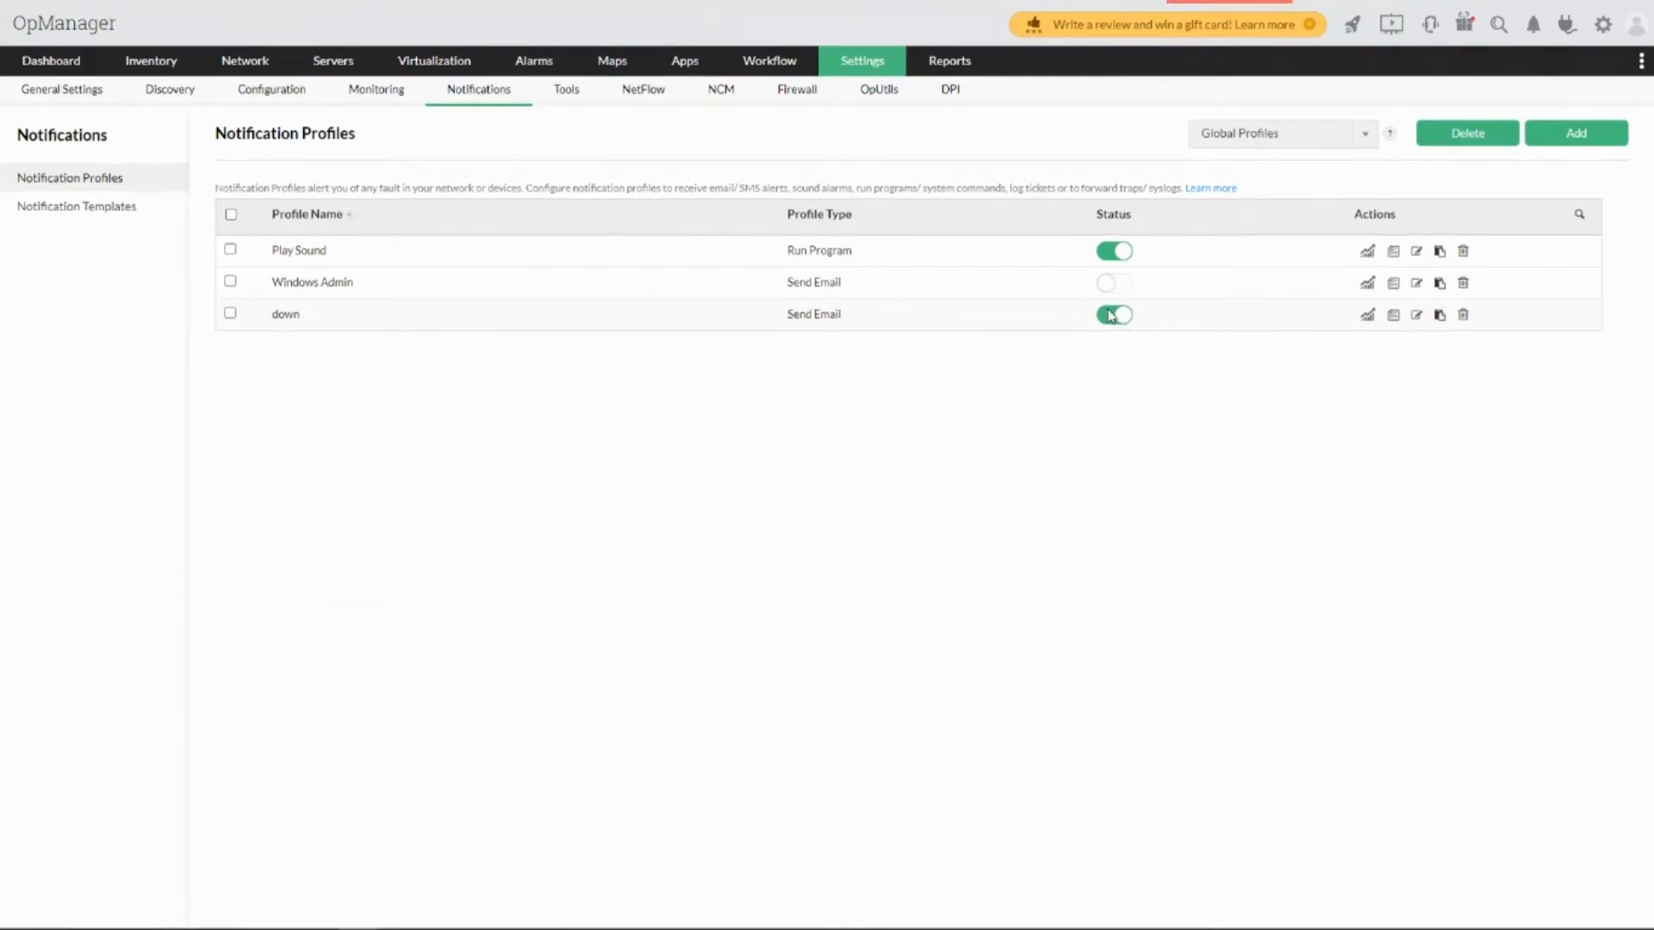
key(super+Tab)
click(731, 236)
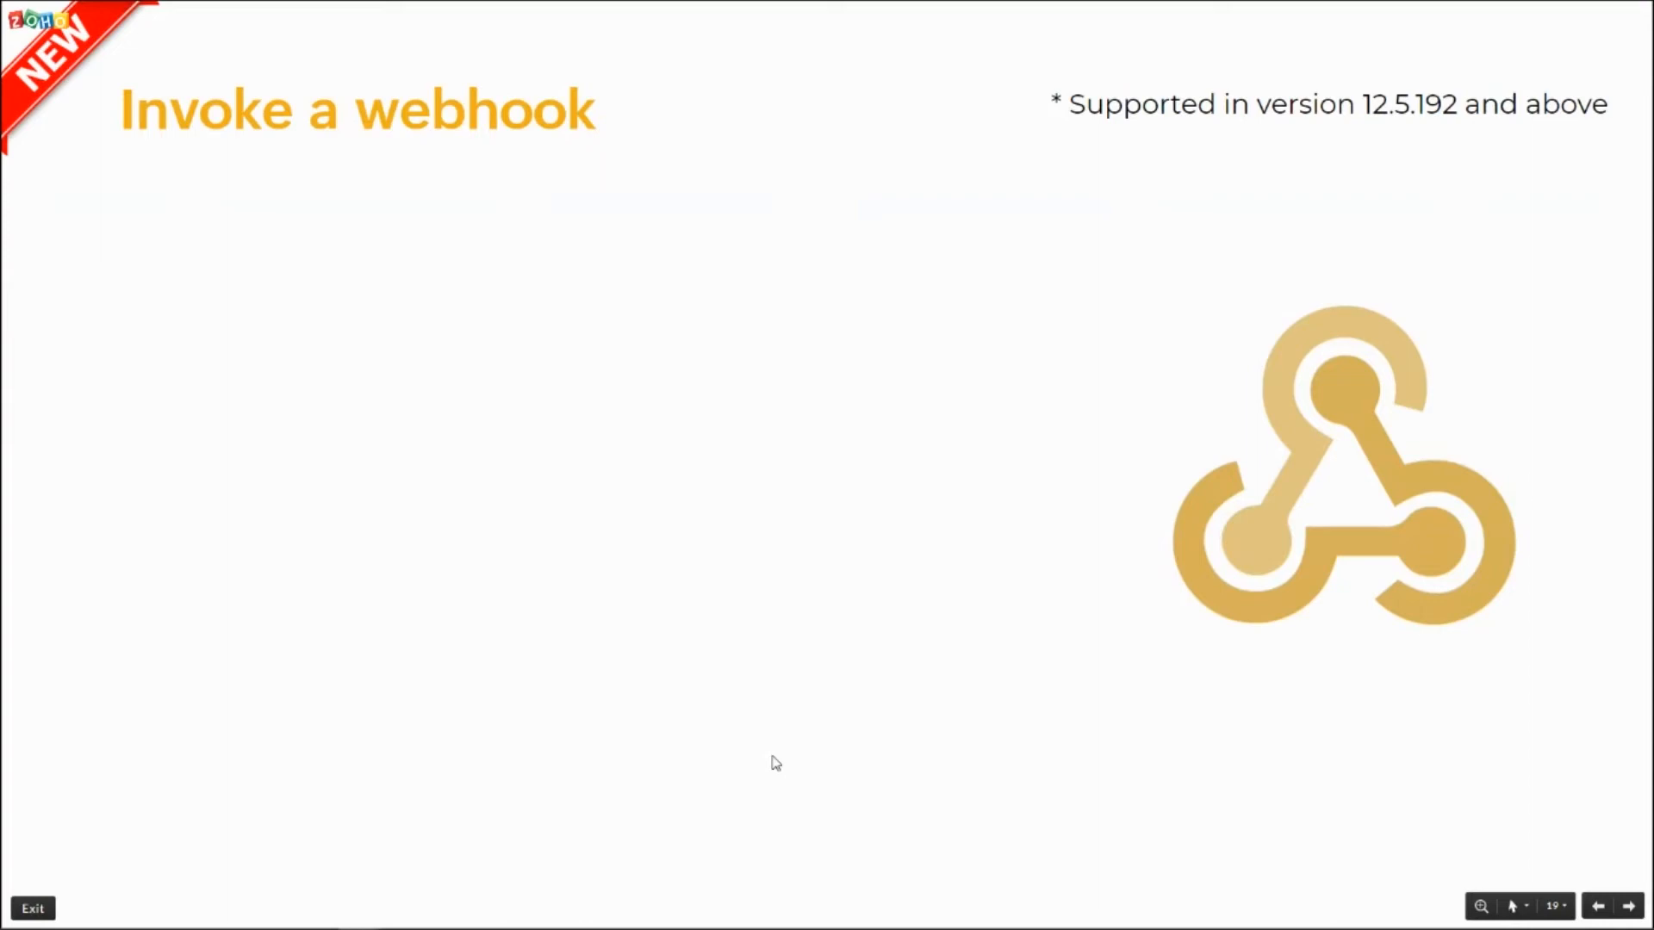
click(360, 597)
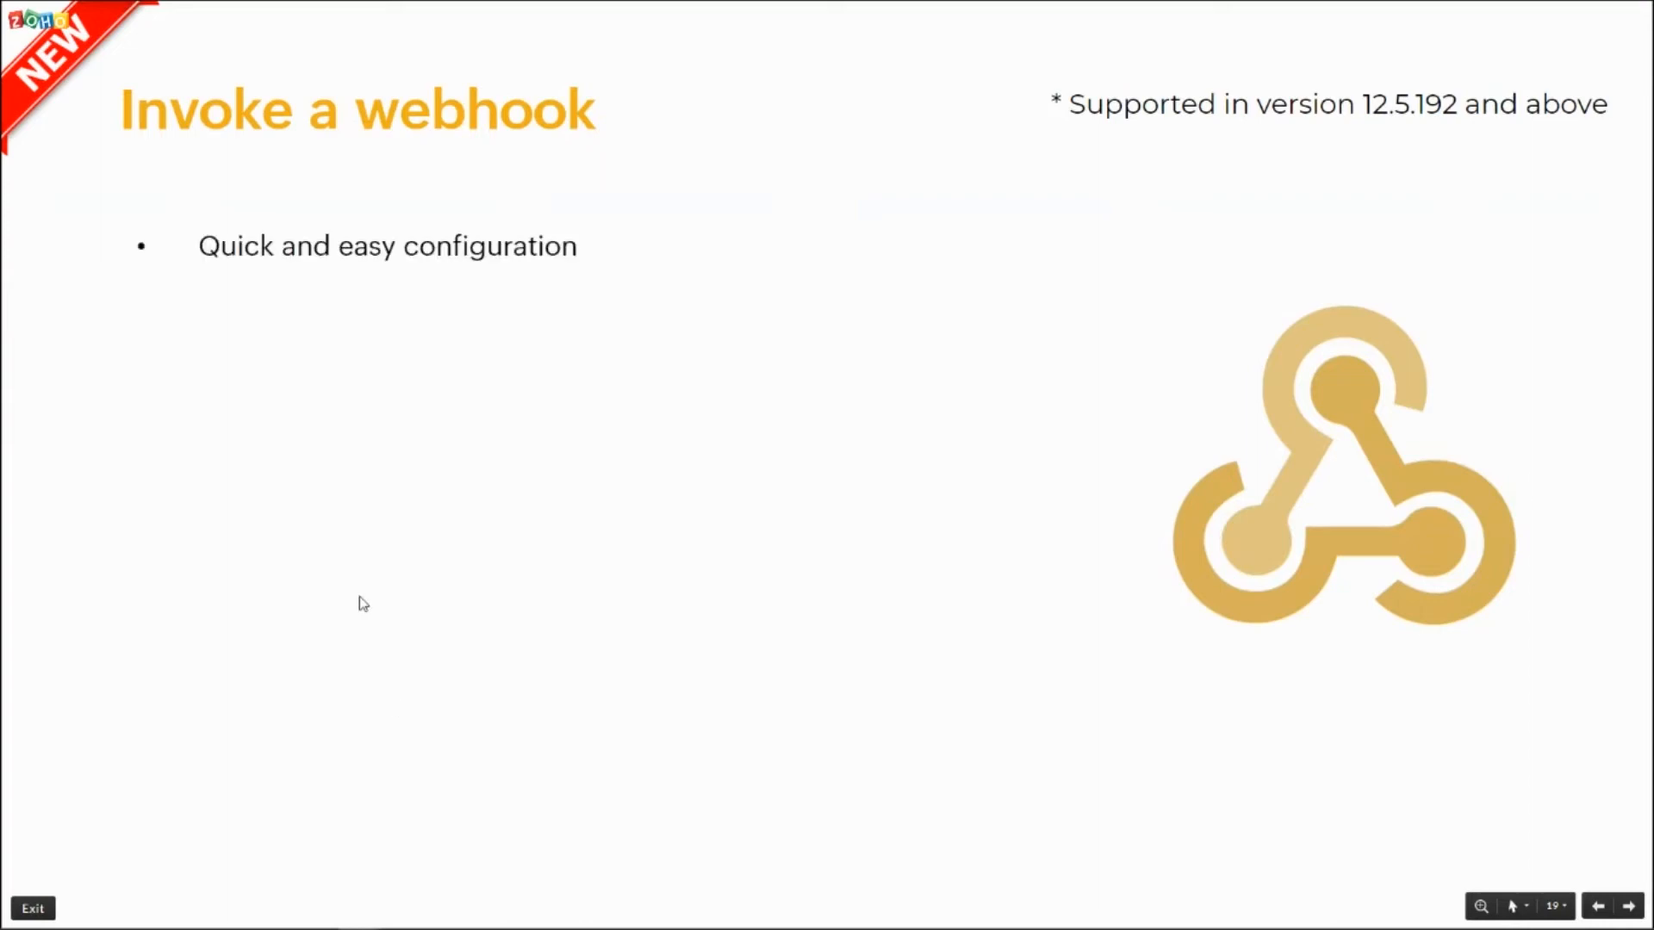
click(363, 603)
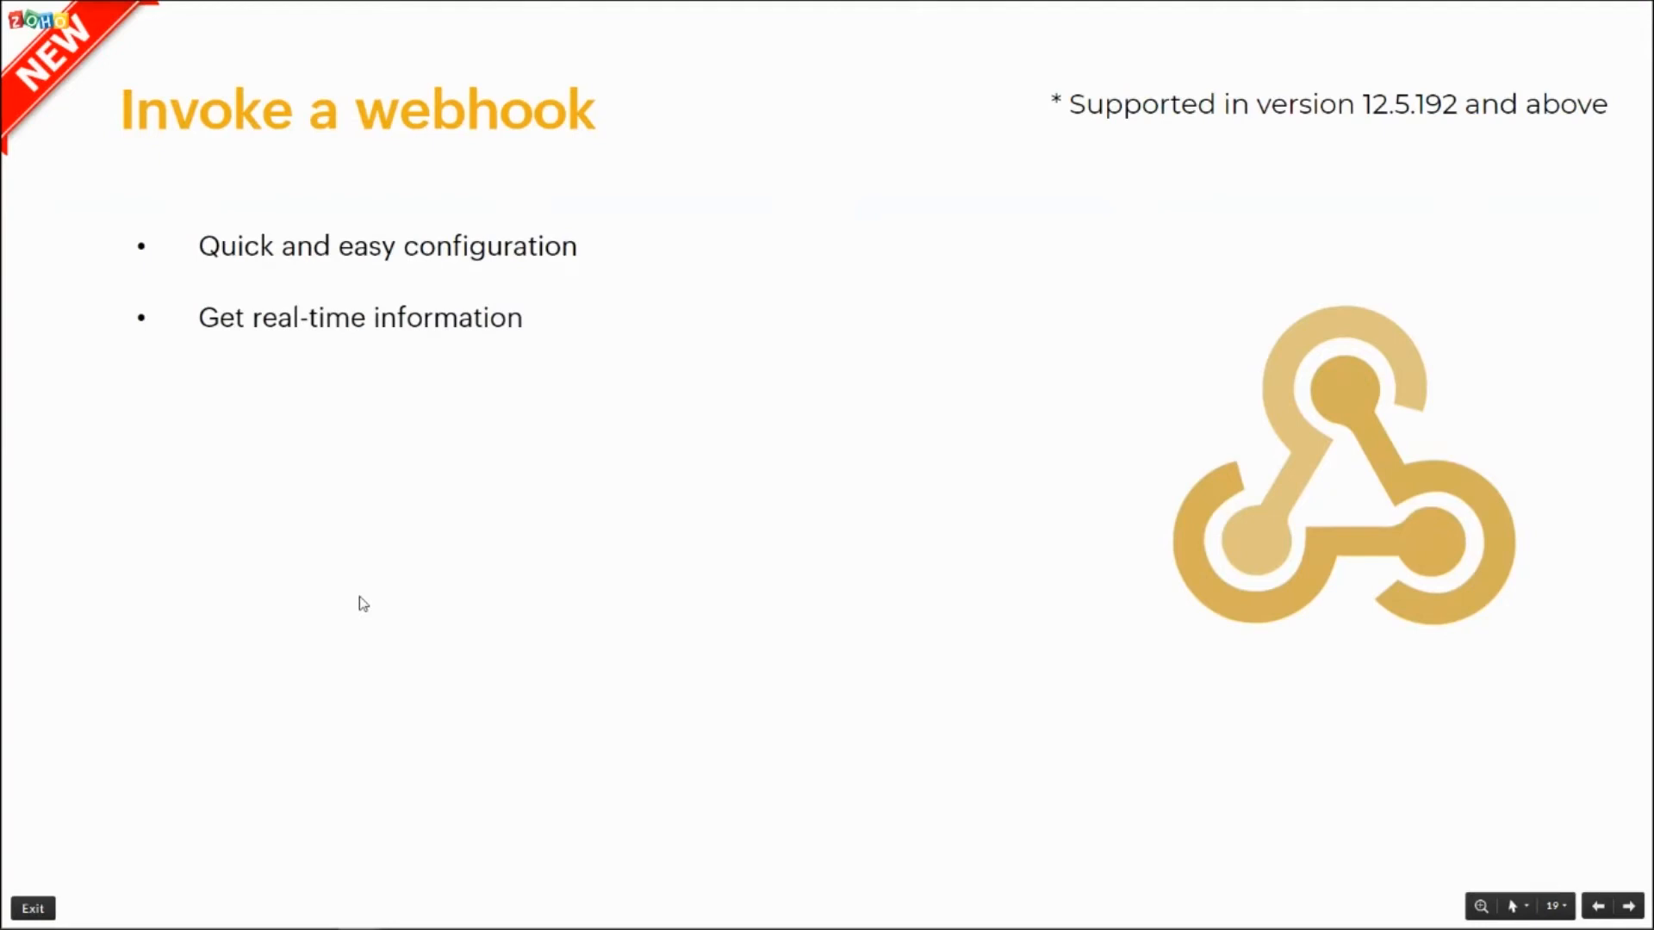
click(362, 602)
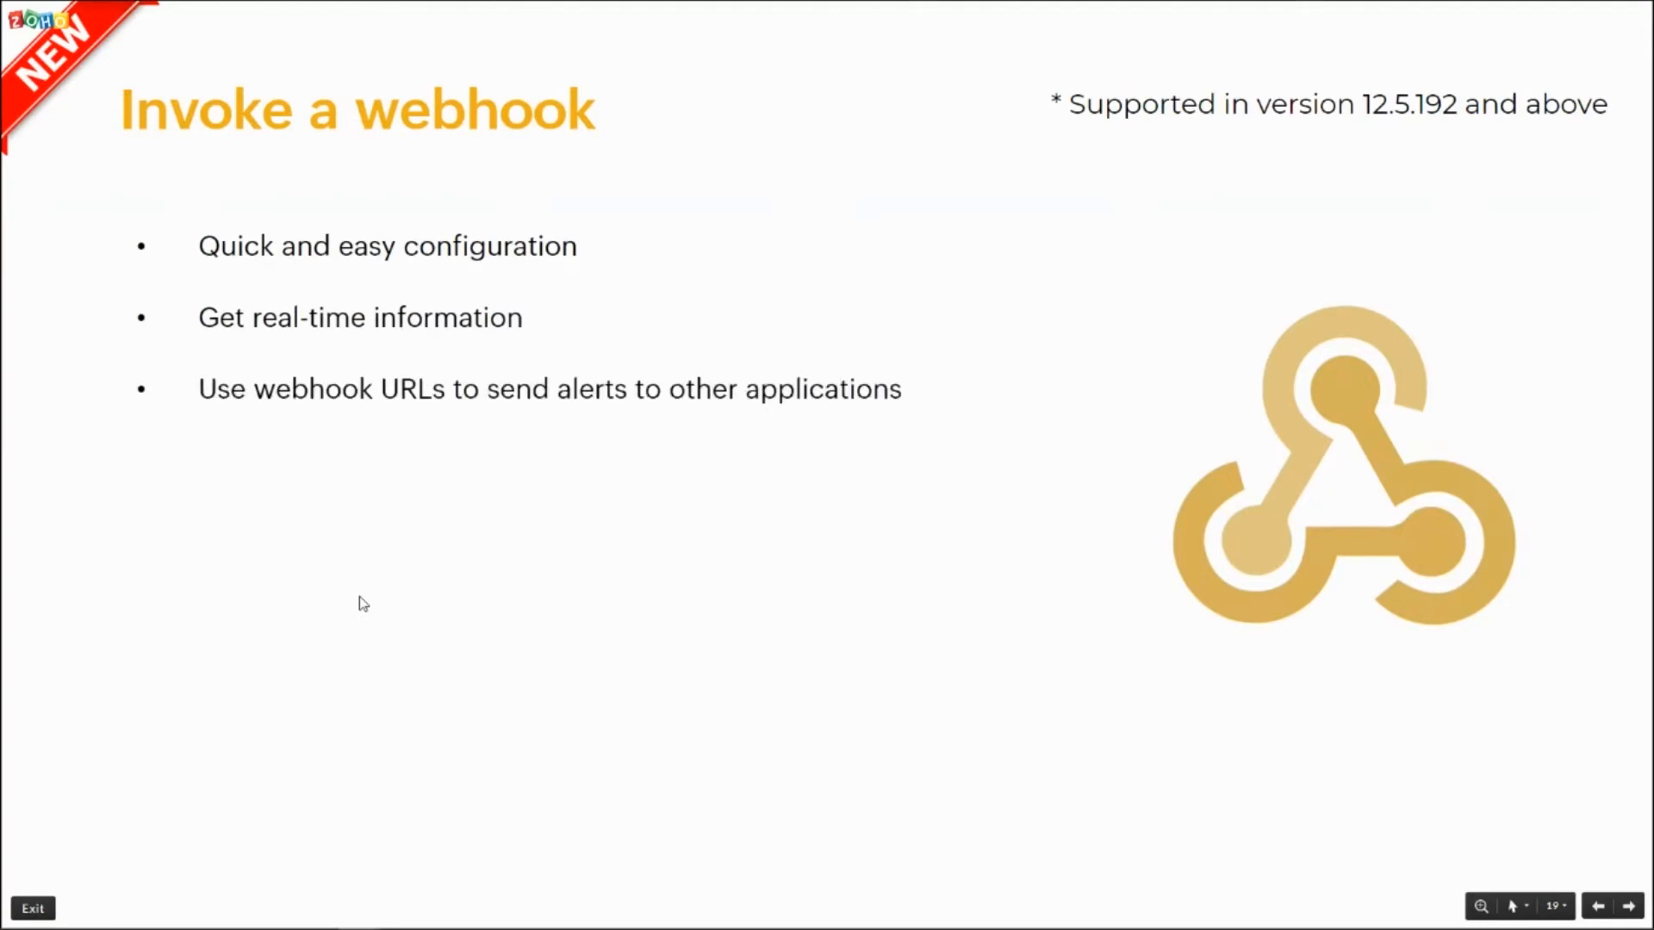
click(362, 602)
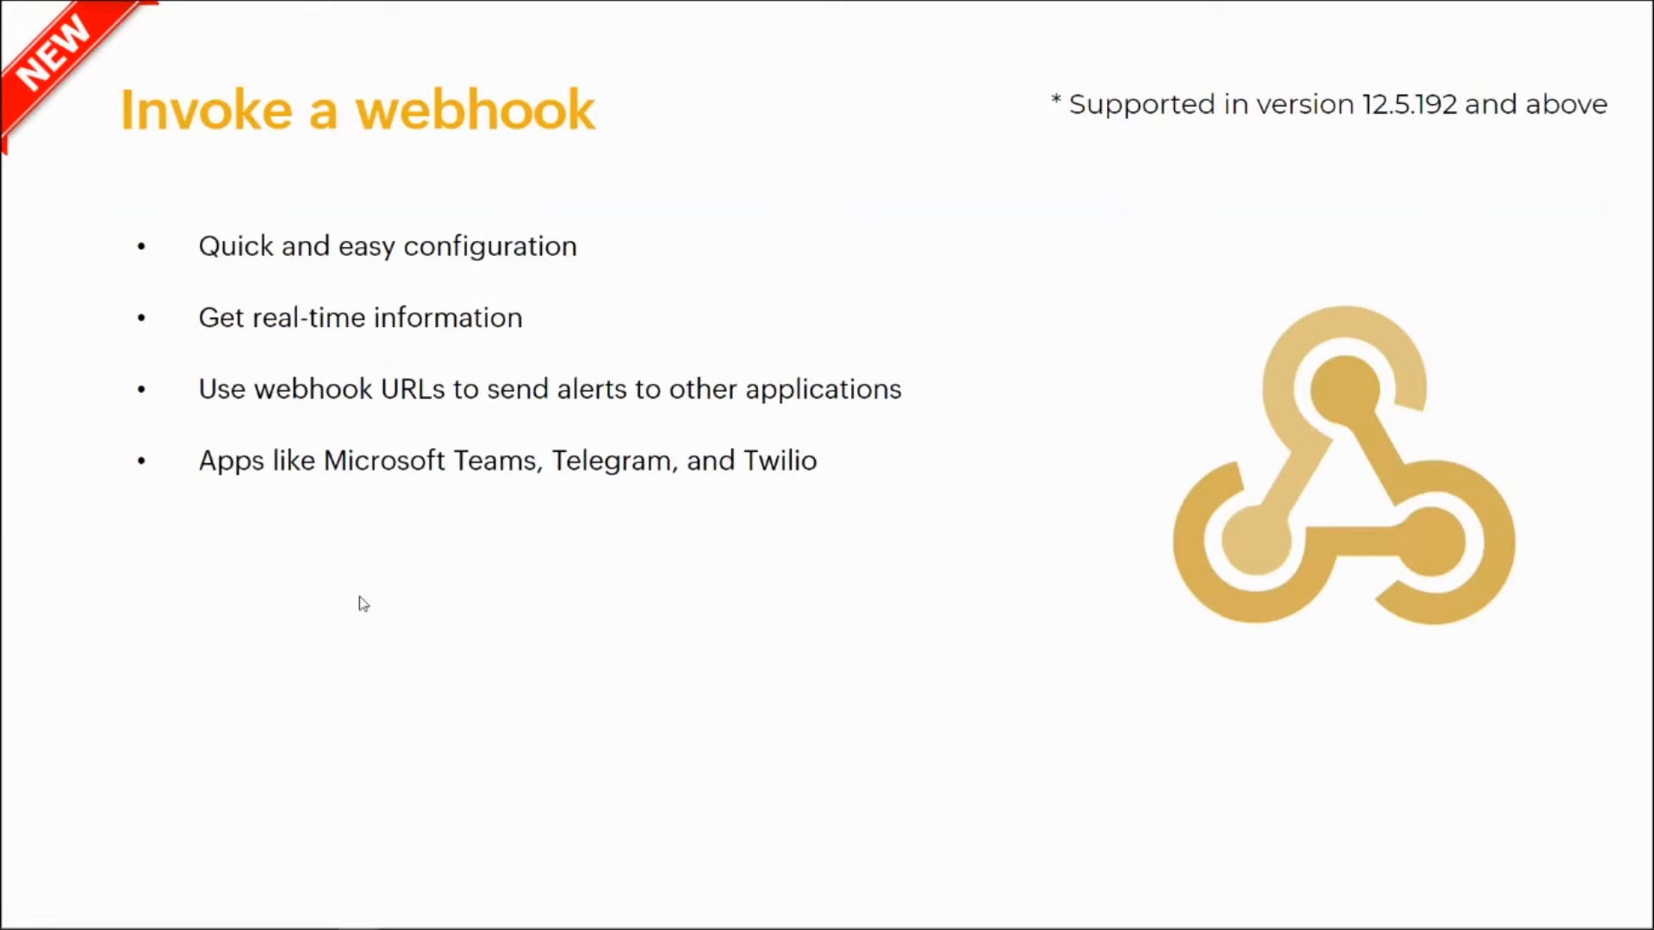
- Switch back to the OpManager notification settings and open the form for a new Invoke a Webhook profile
key(super+Tab)
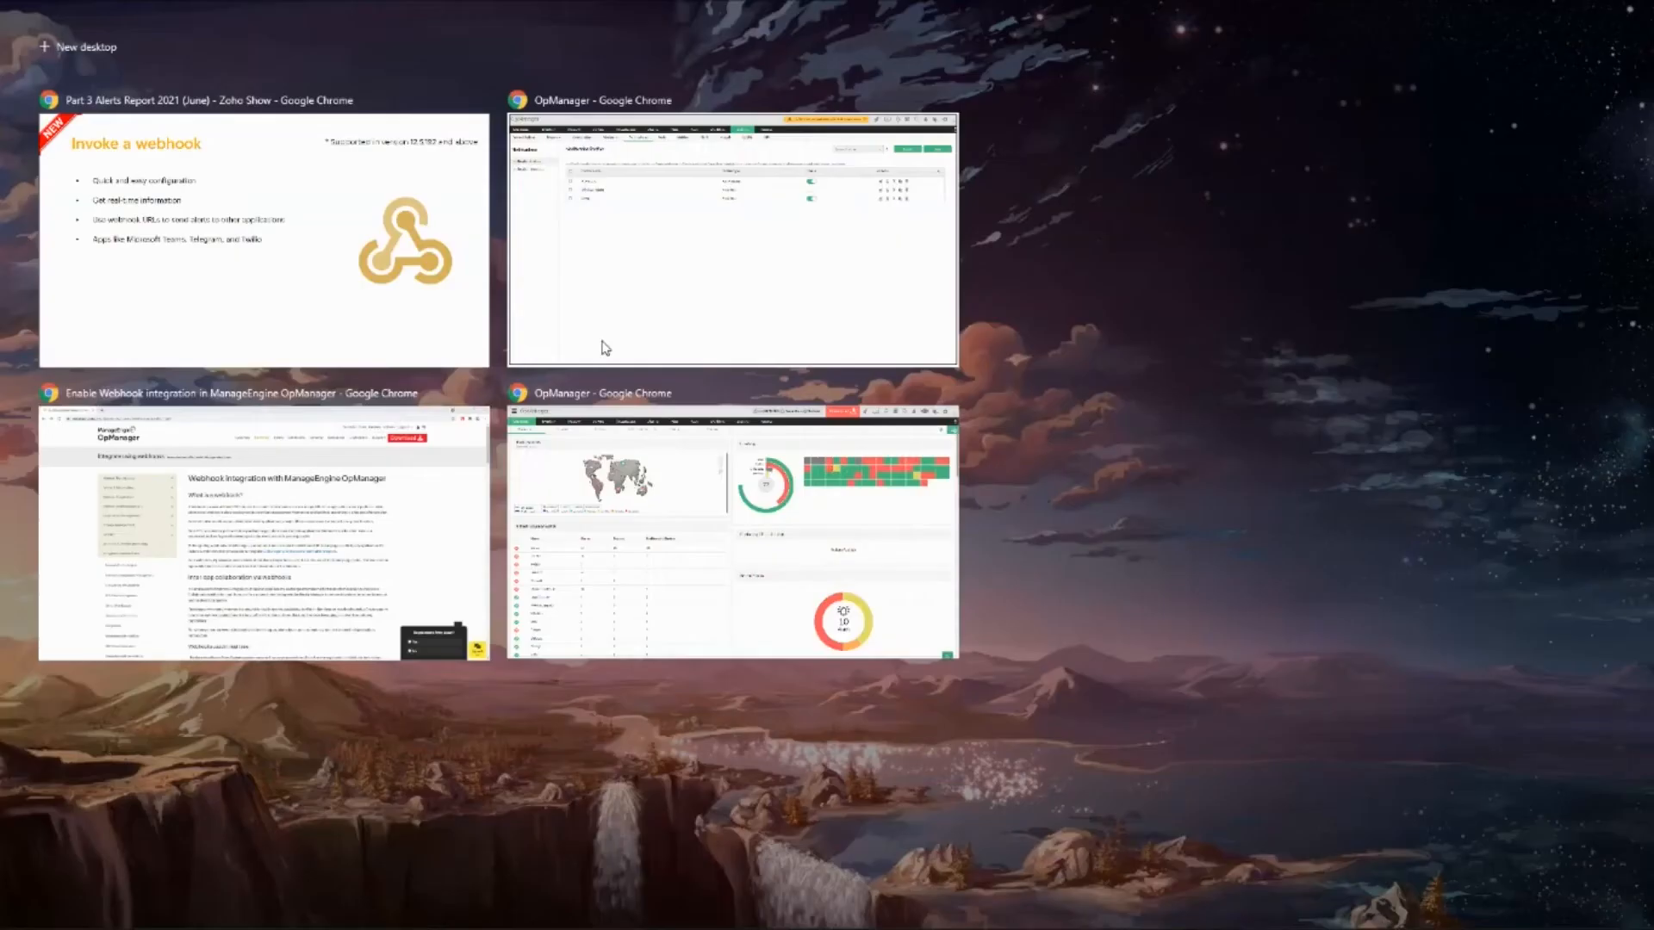
click(708, 302)
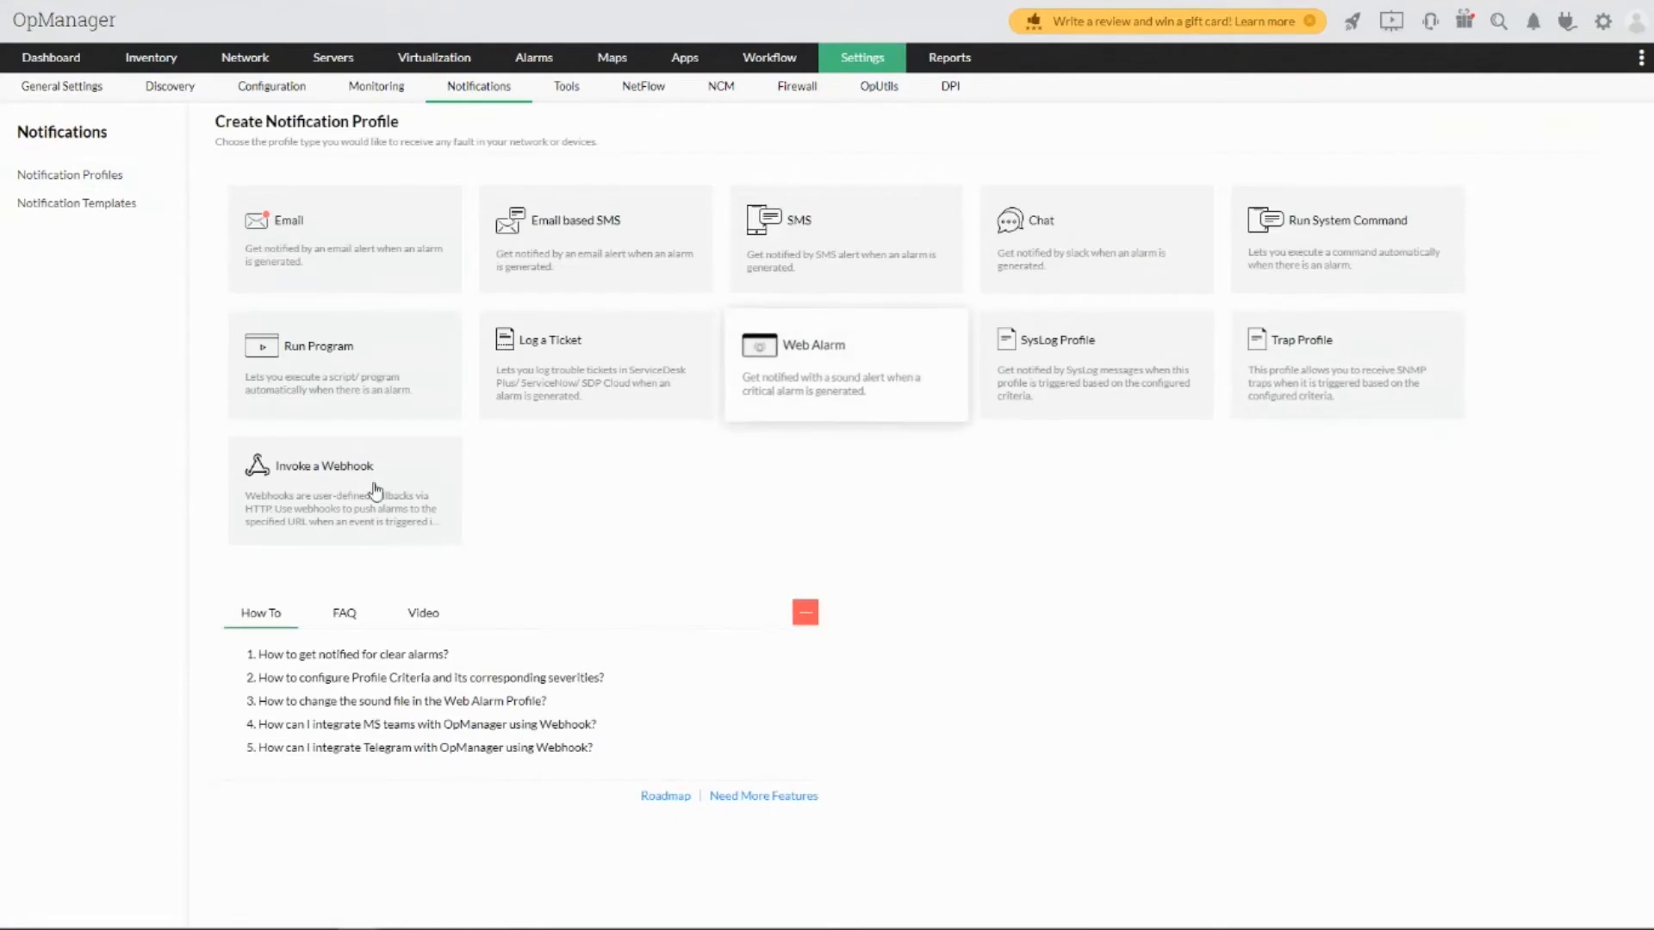
click(332, 491)
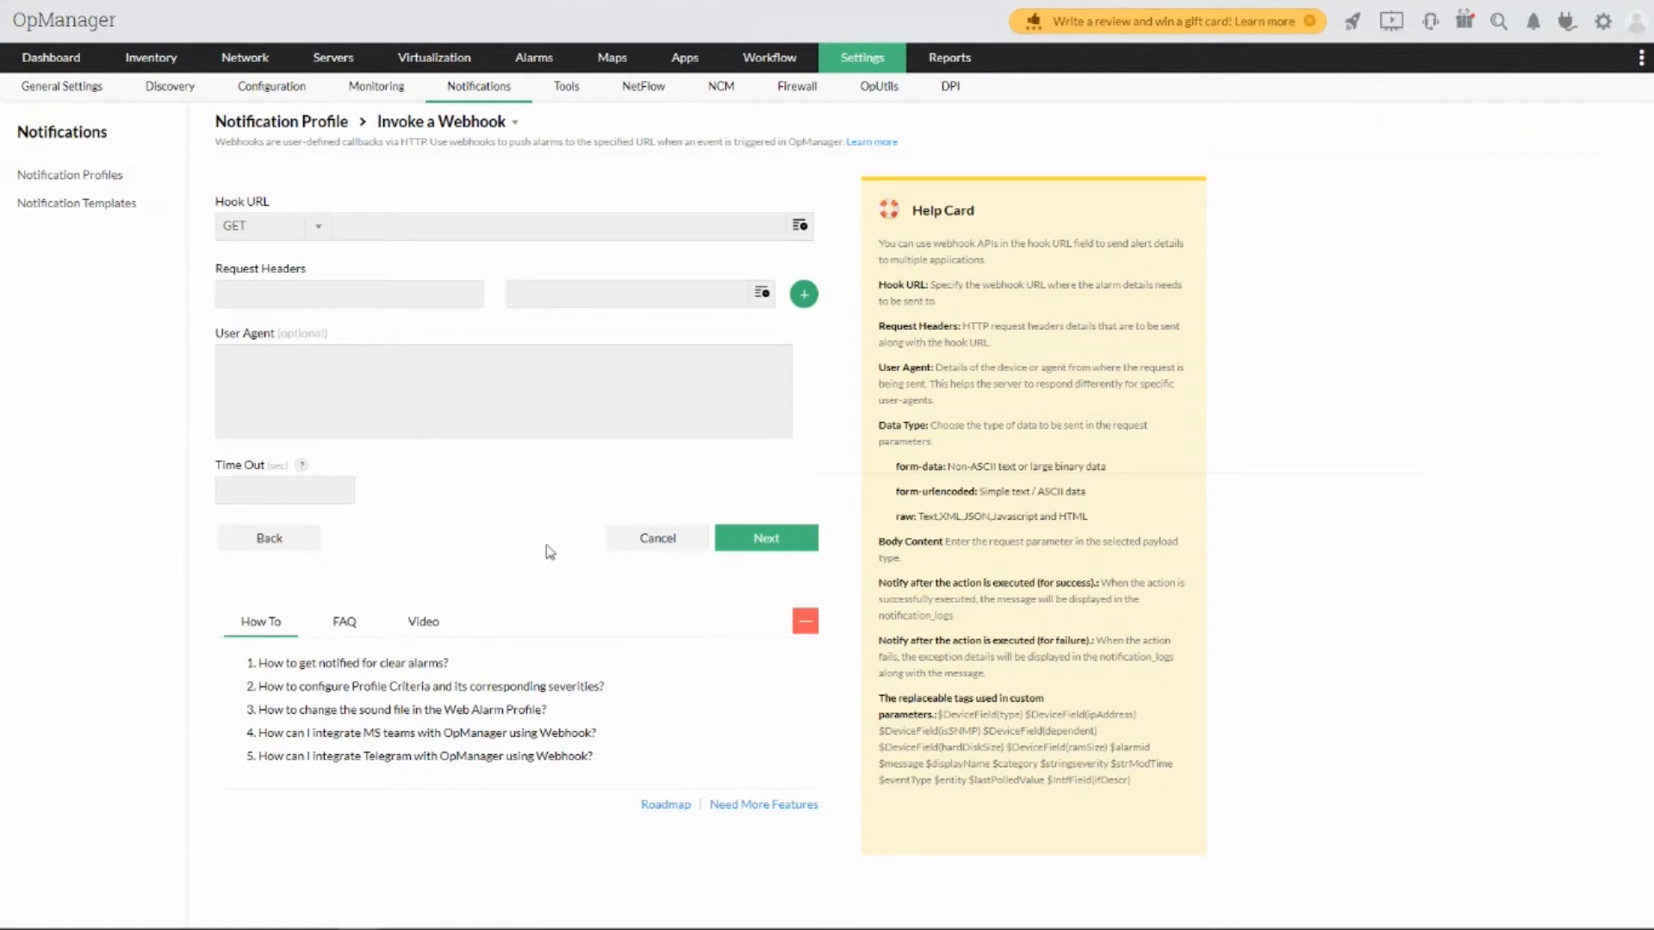
- Switch to the webhook integration web page in Chrome and skim its linked article on OpManager with Microsoft Teams
key(super+Tab)
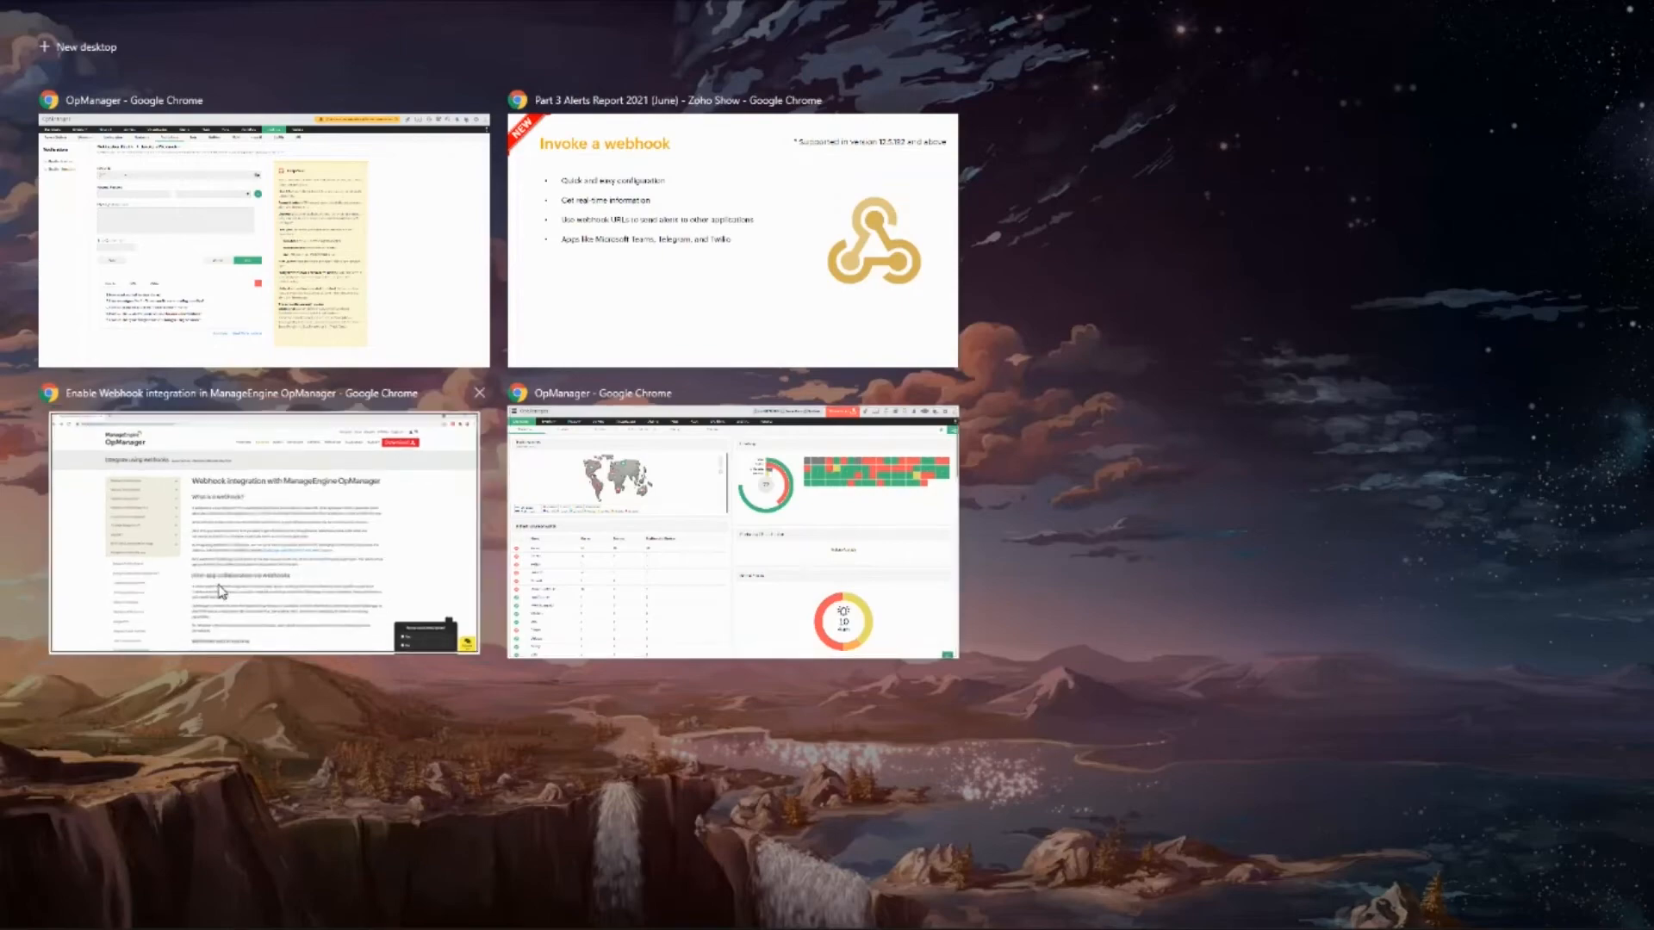
click(220, 592)
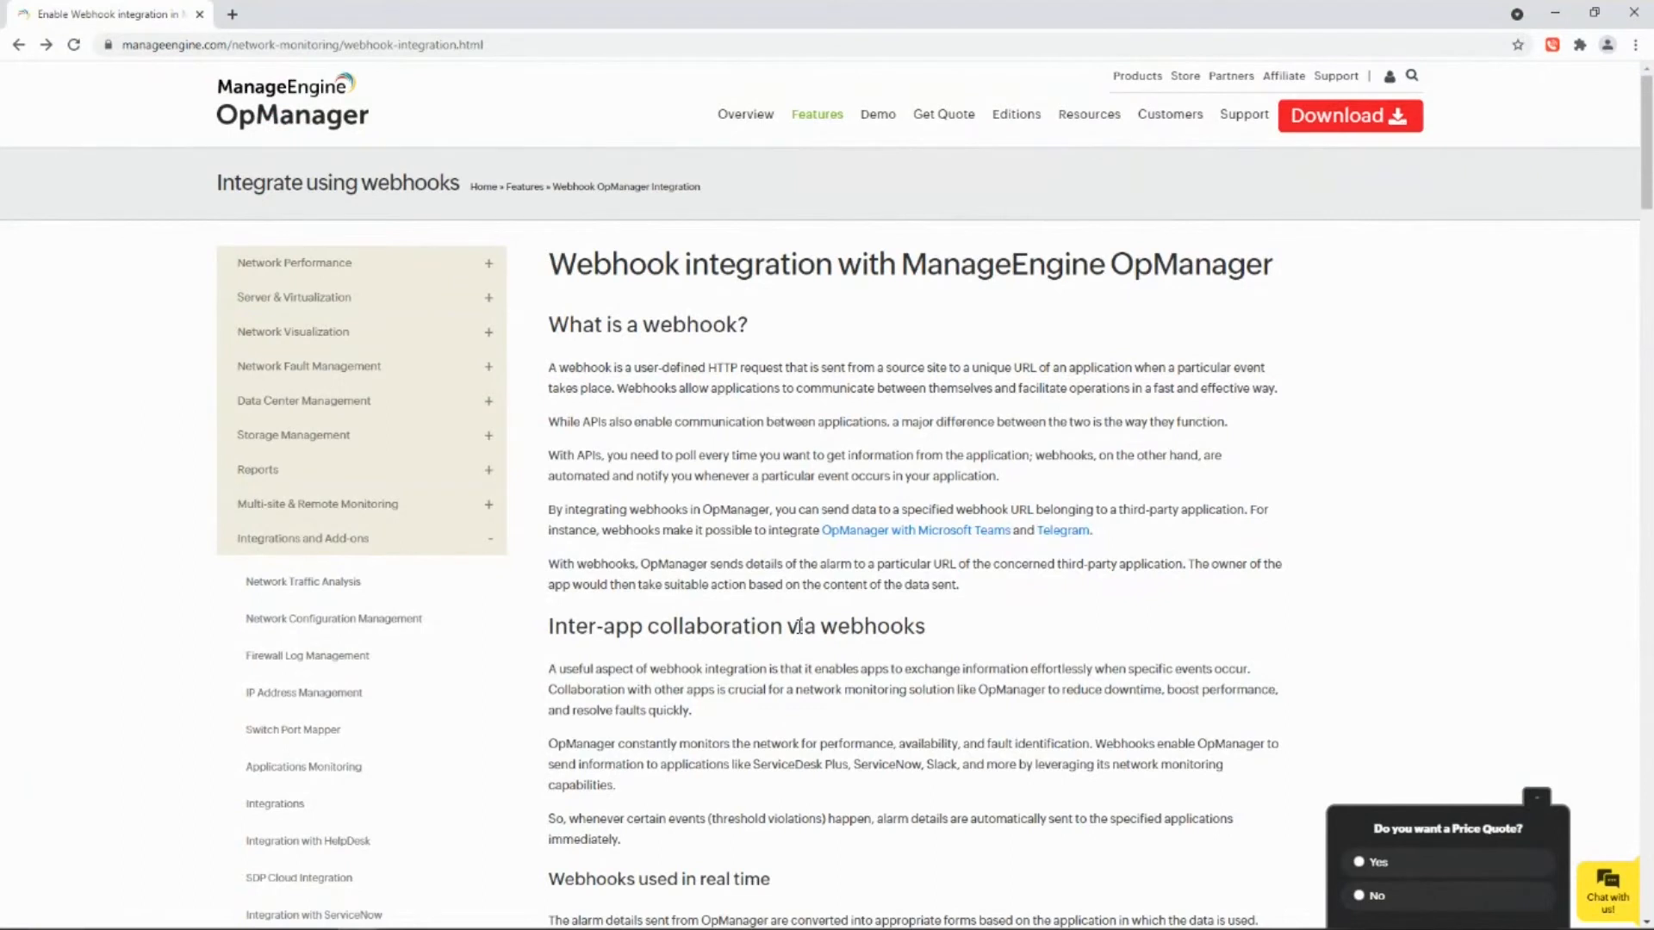
click(981, 533)
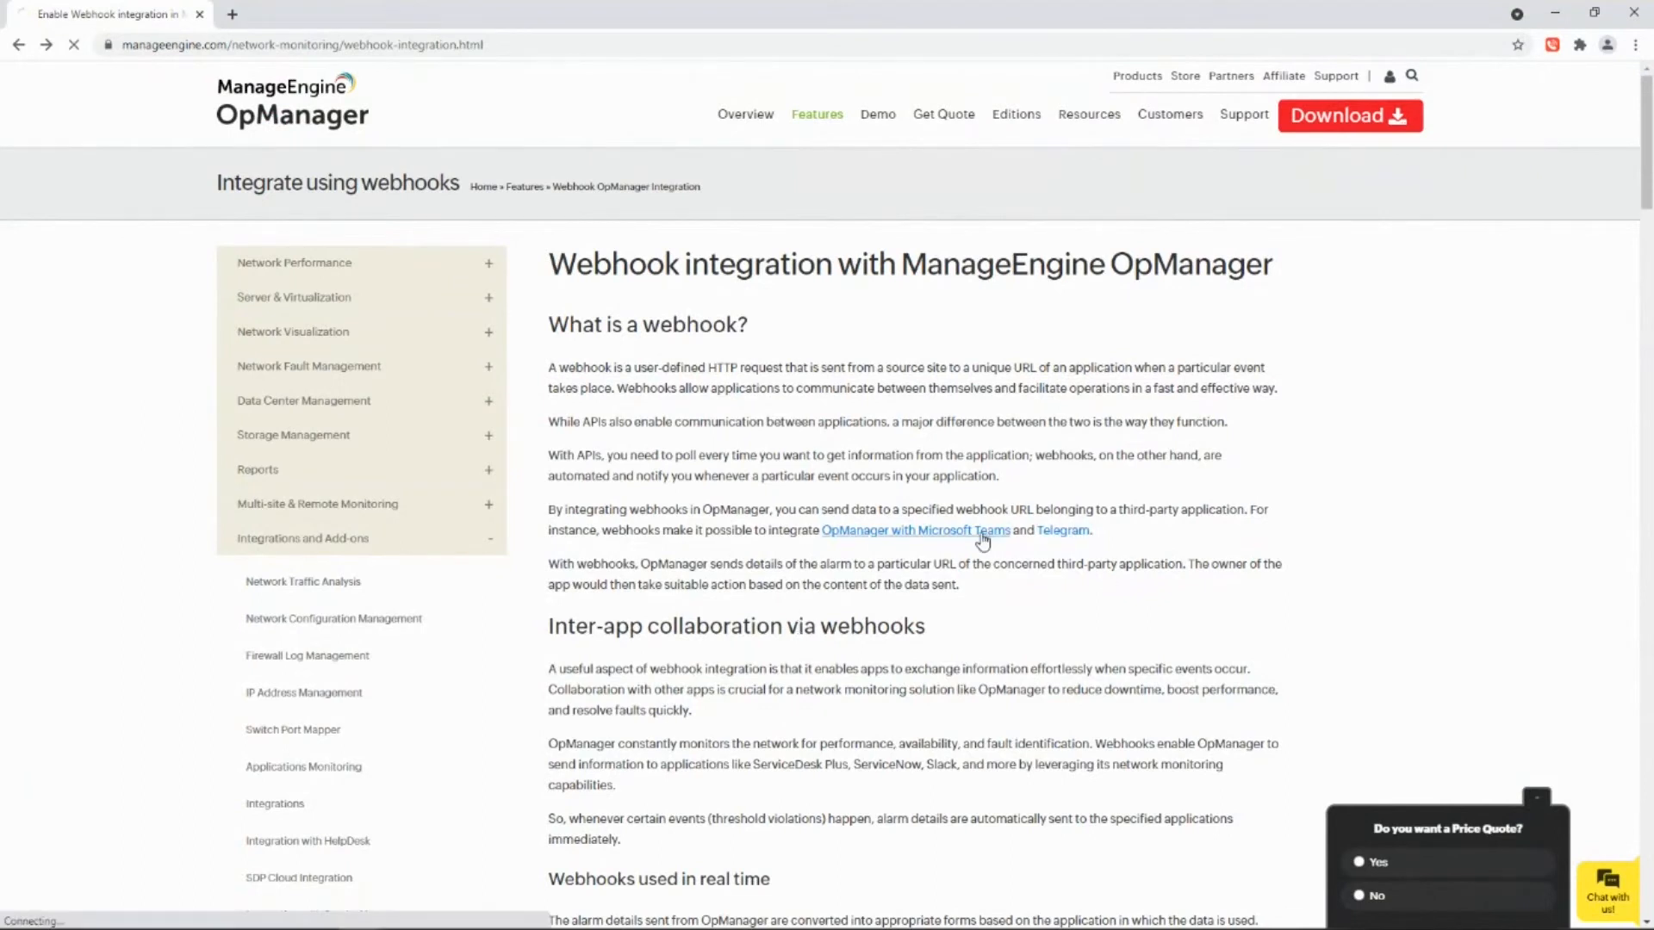
scroll(982, 541, down, 20)
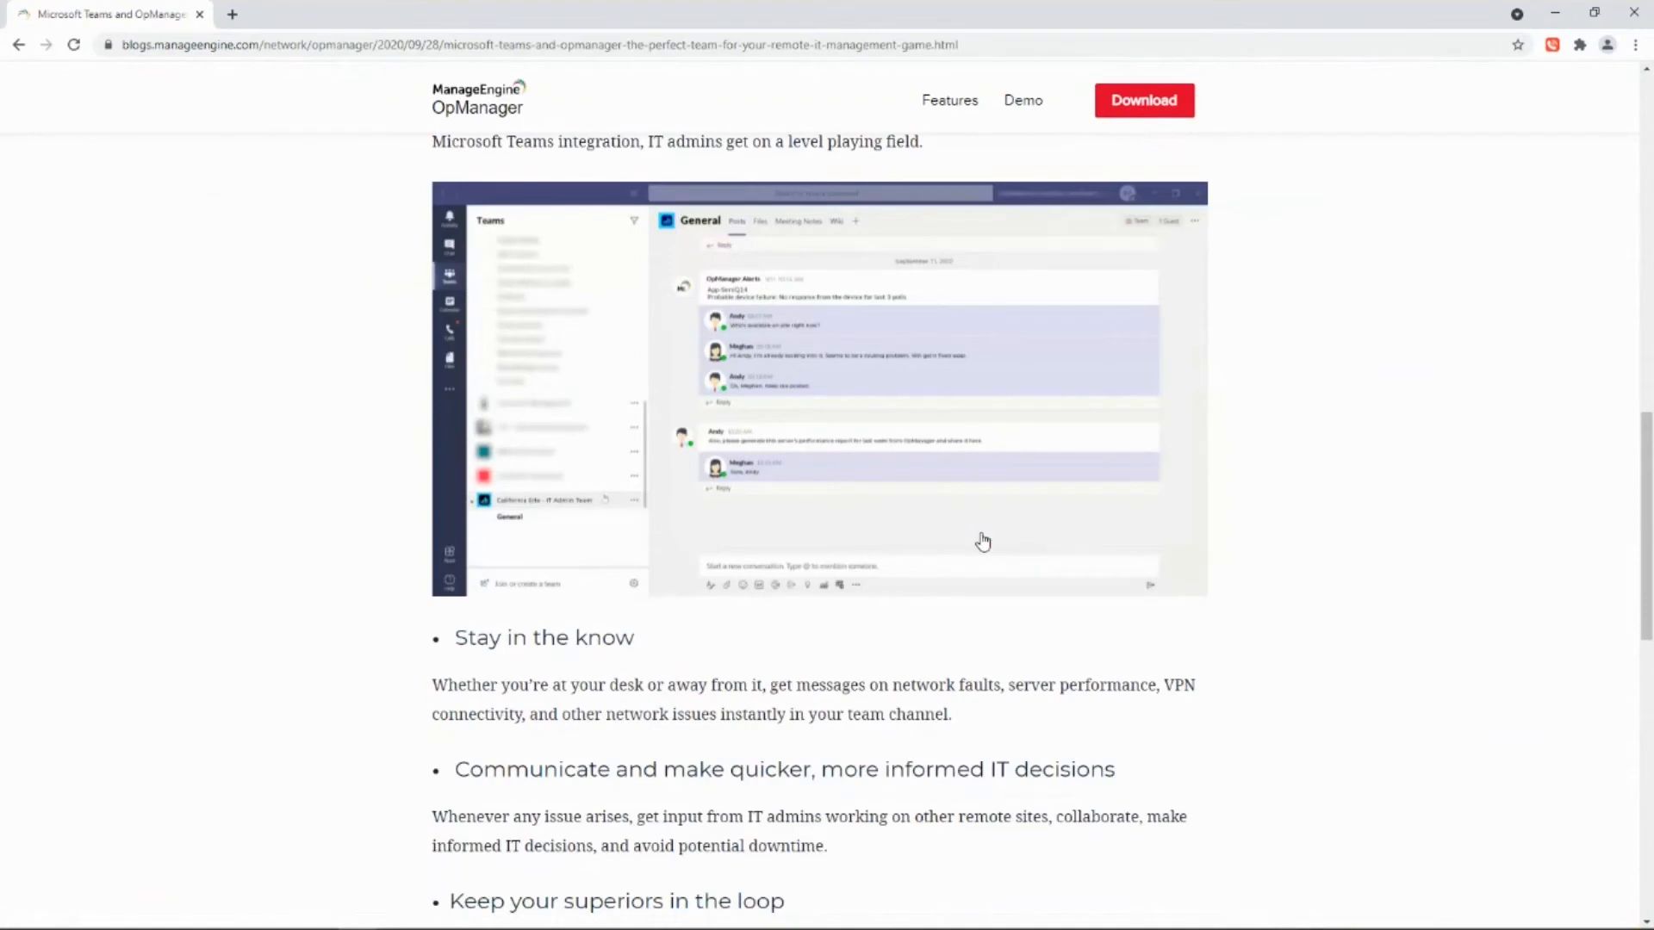
scroll(982, 541, down, 2)
scroll(982, 535, up, 20)
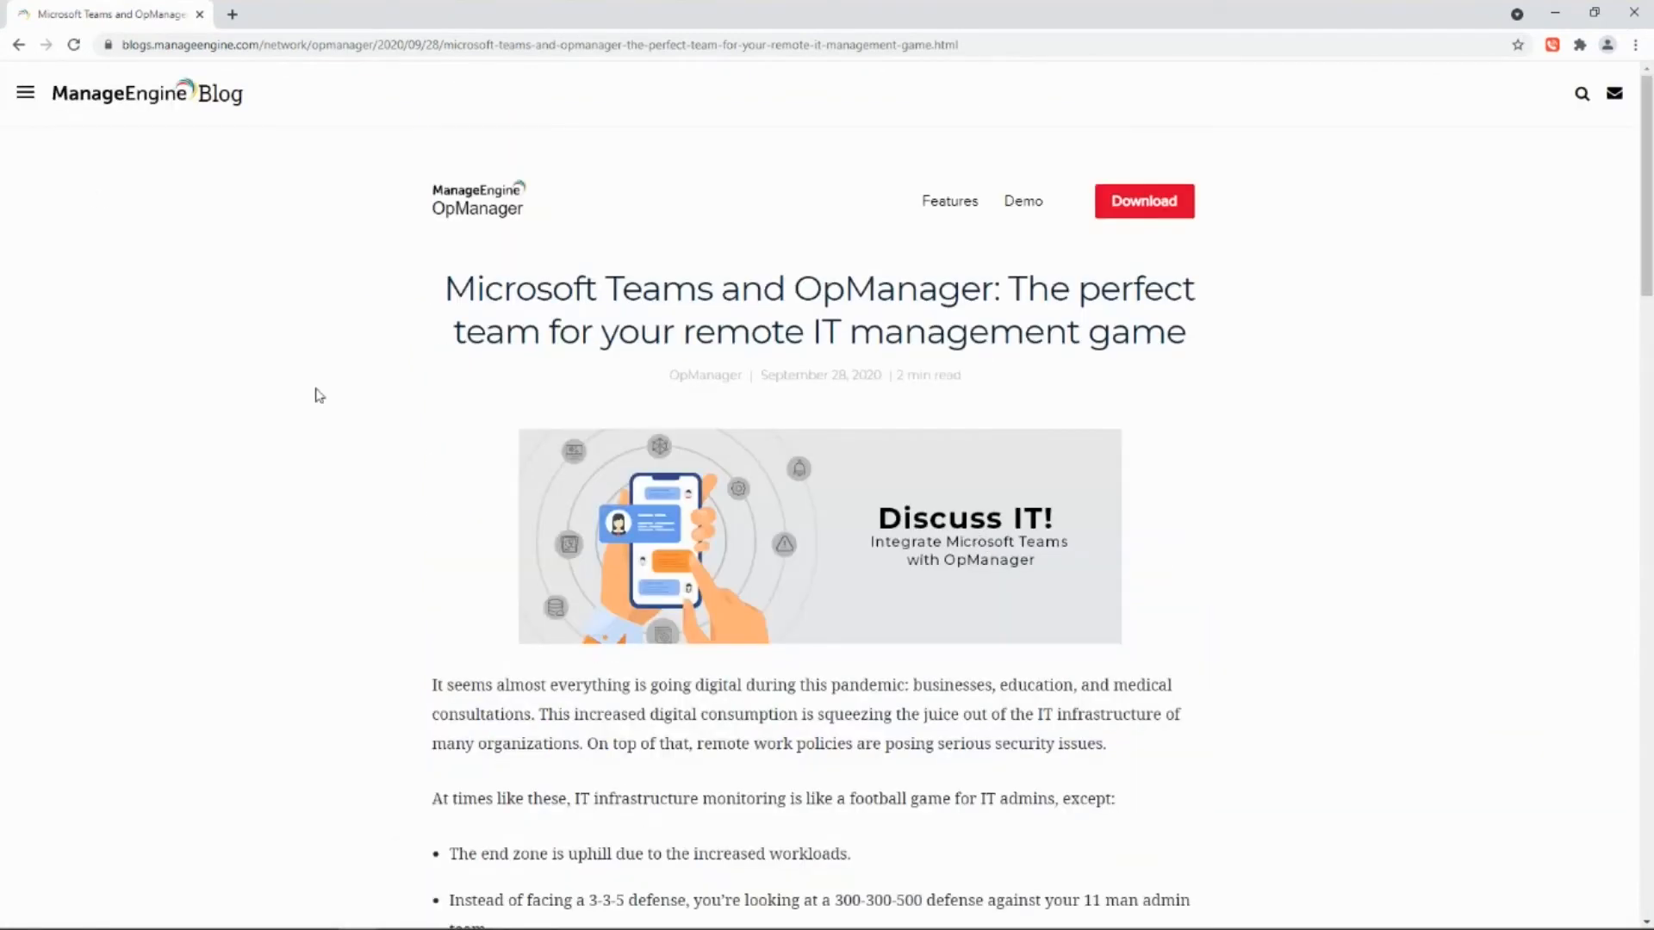
- Return to the webhook integration page and skim the linked help article on integrating Telegram with OpManager
click(18, 45)
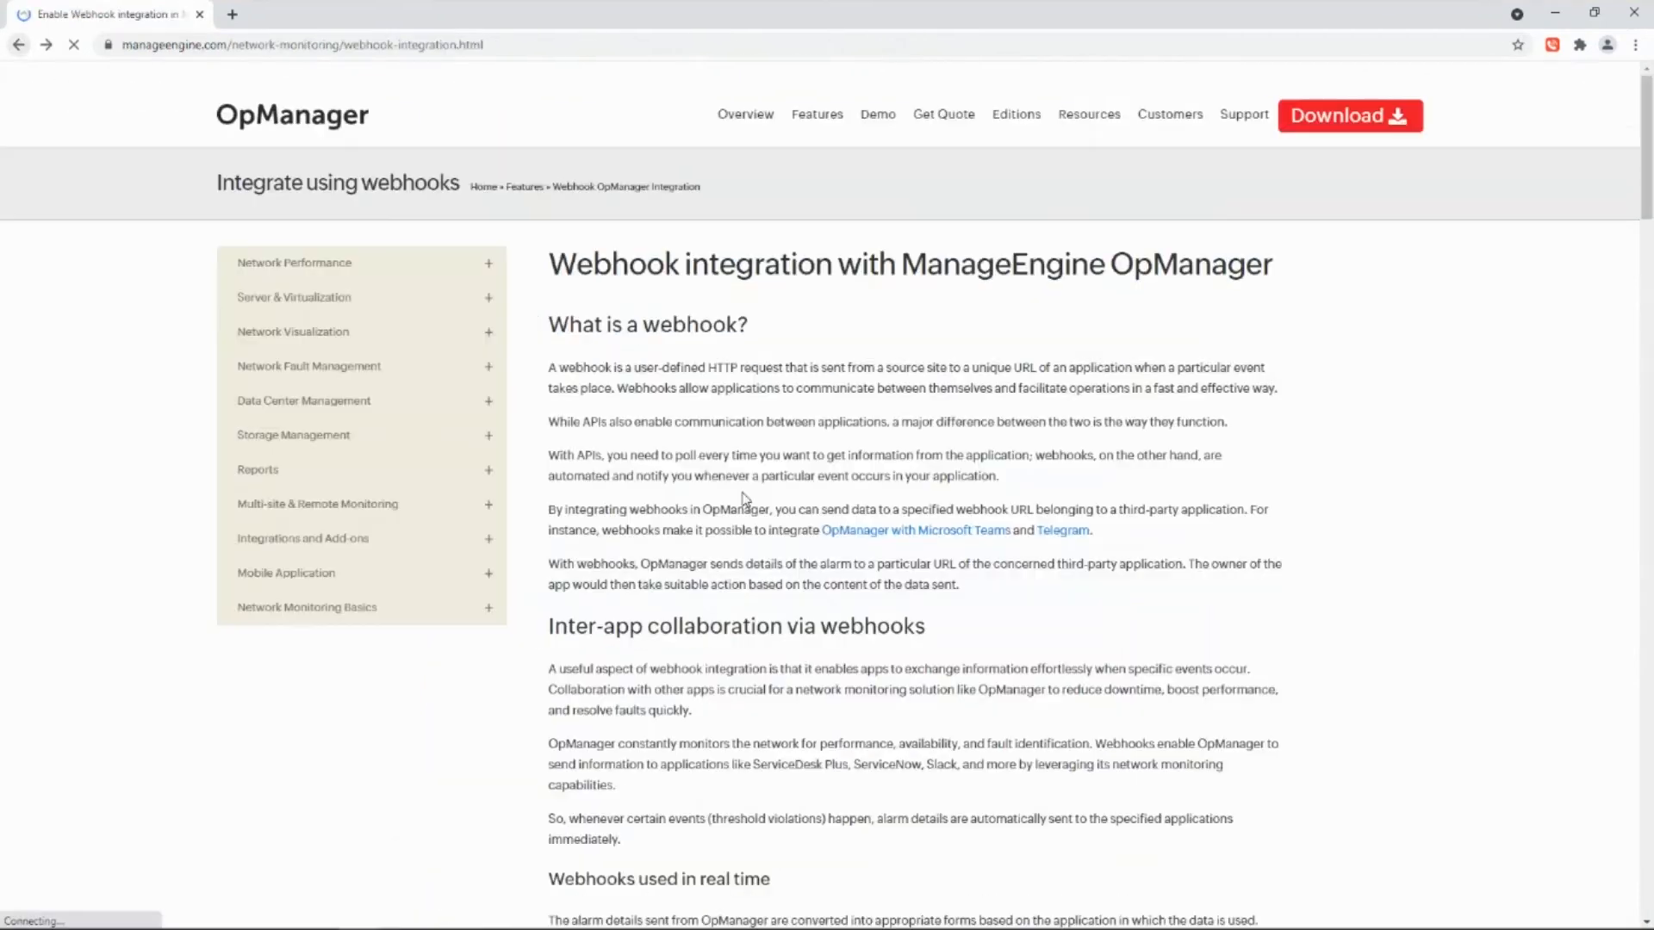
click(1065, 531)
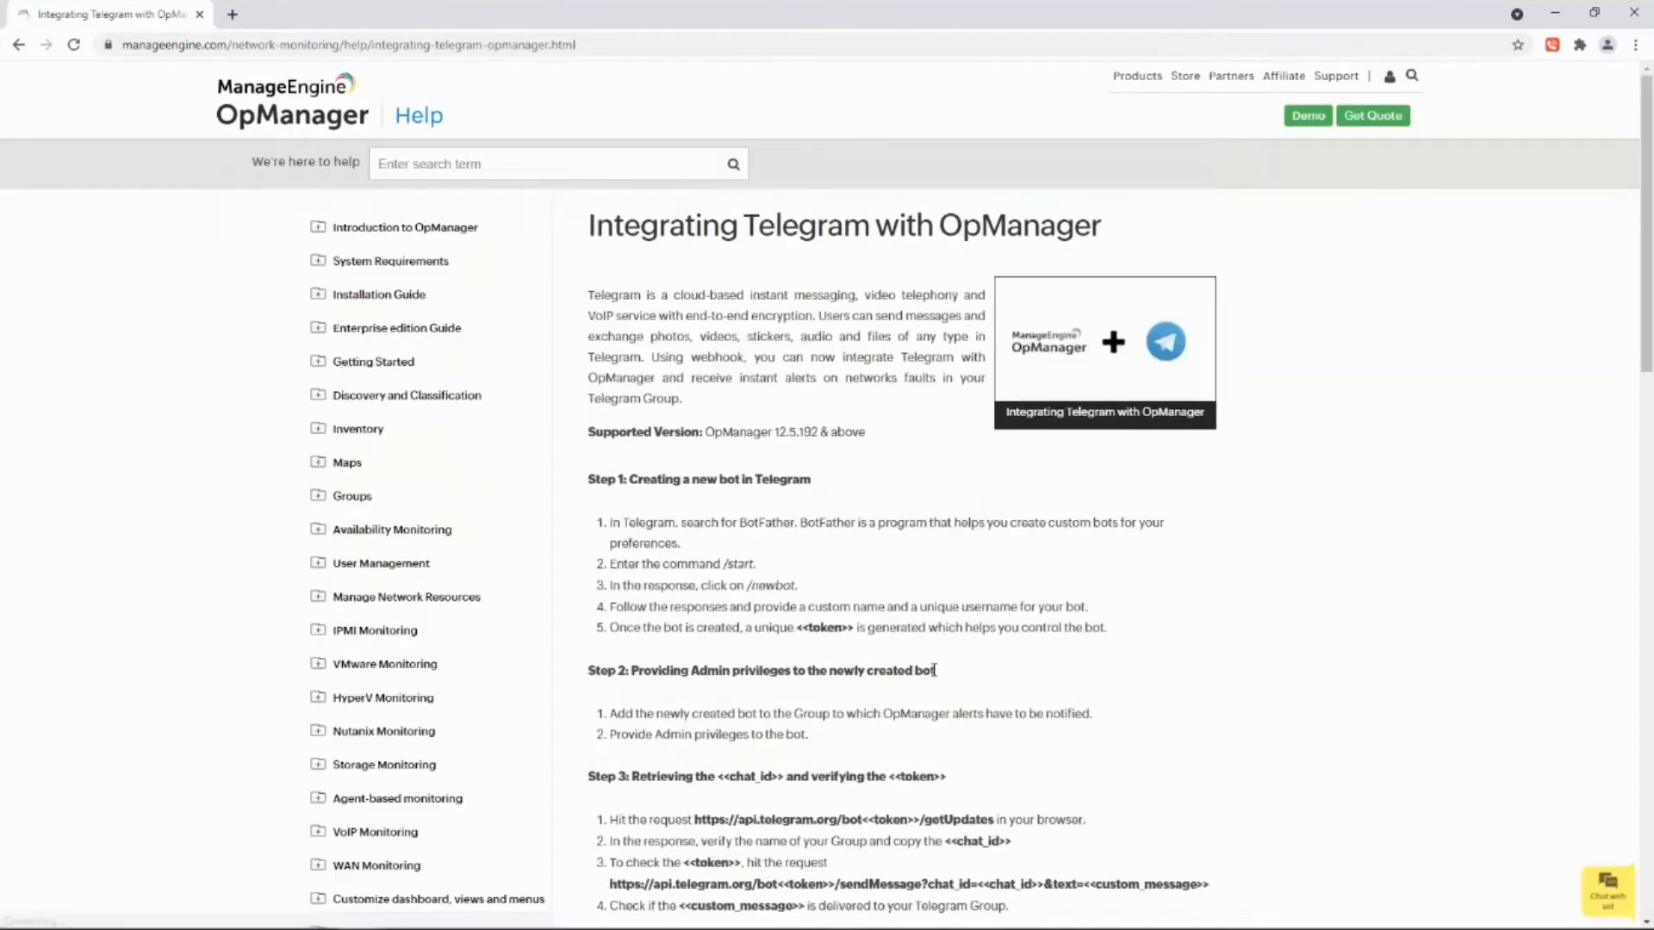
scroll(936, 676, down, 5)
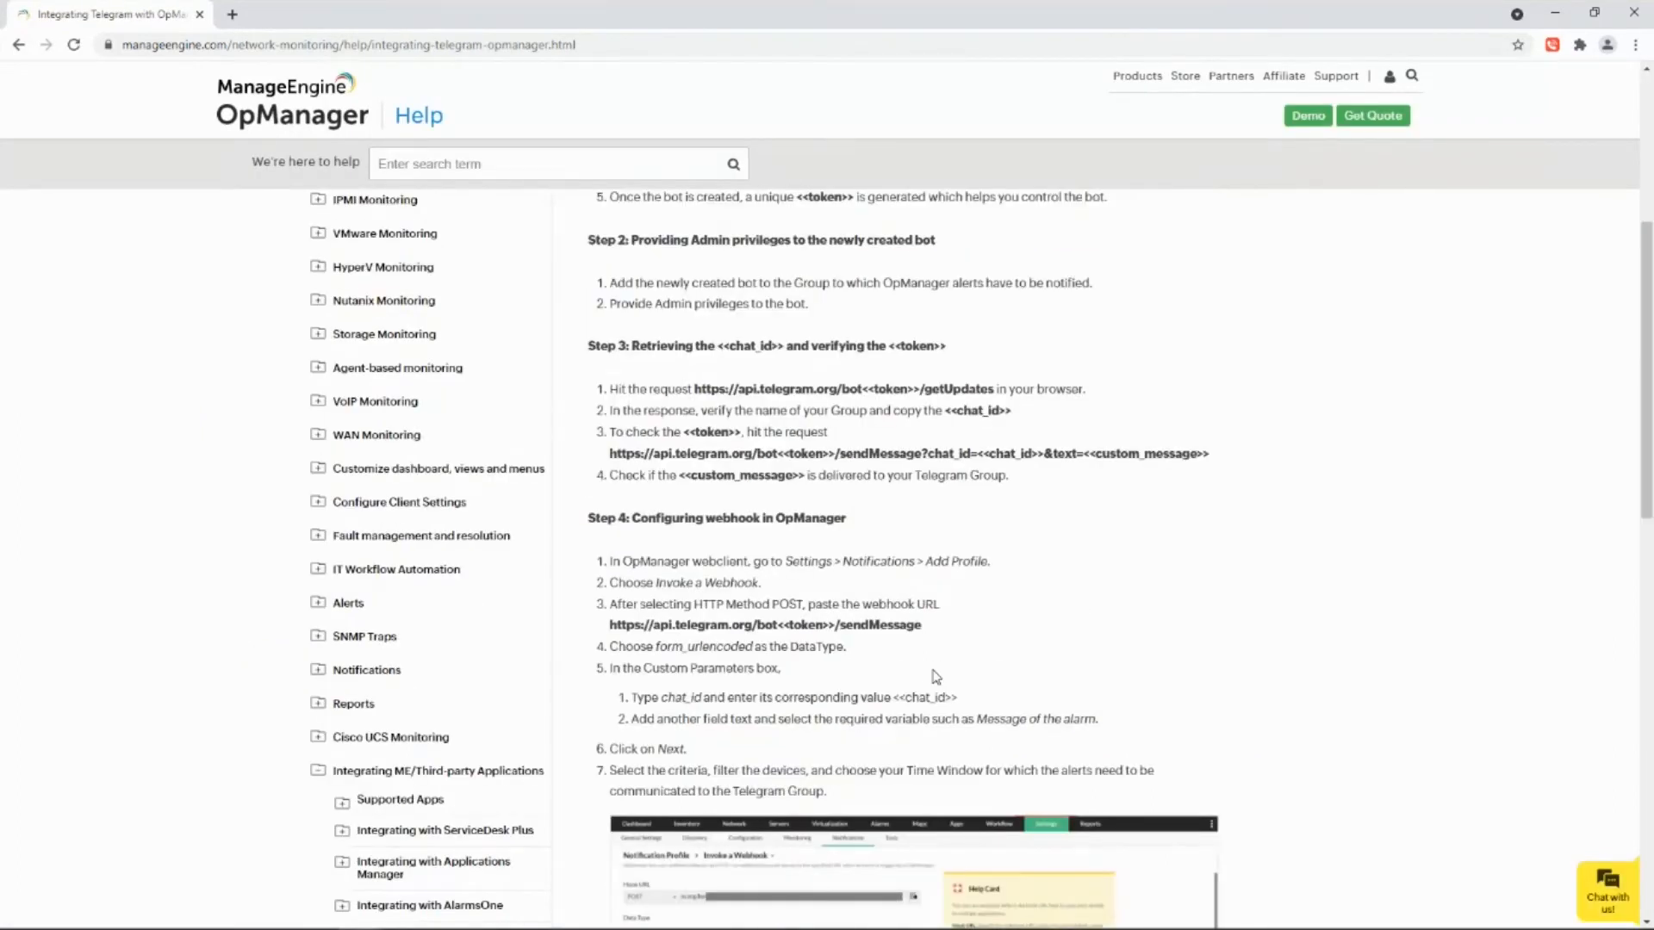
scroll(936, 677, down, 5)
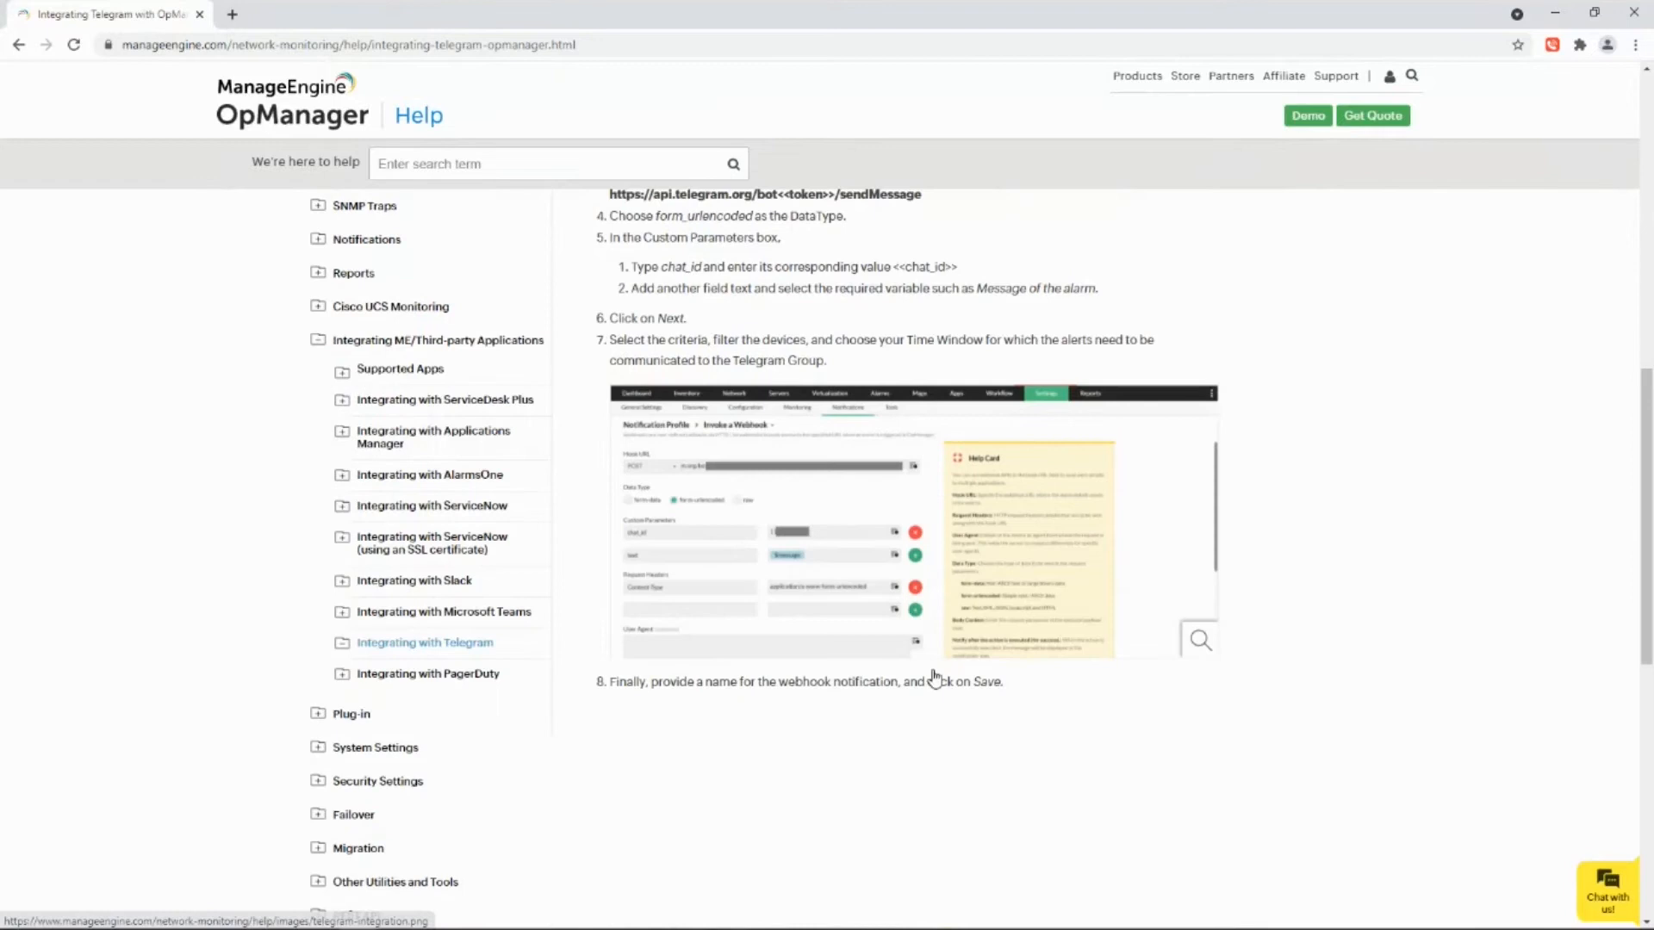
- Read the help article on integrating PagerDuty with OpManager using webhooks, and switch back to OpManager's webhook profile form
click(445, 677)
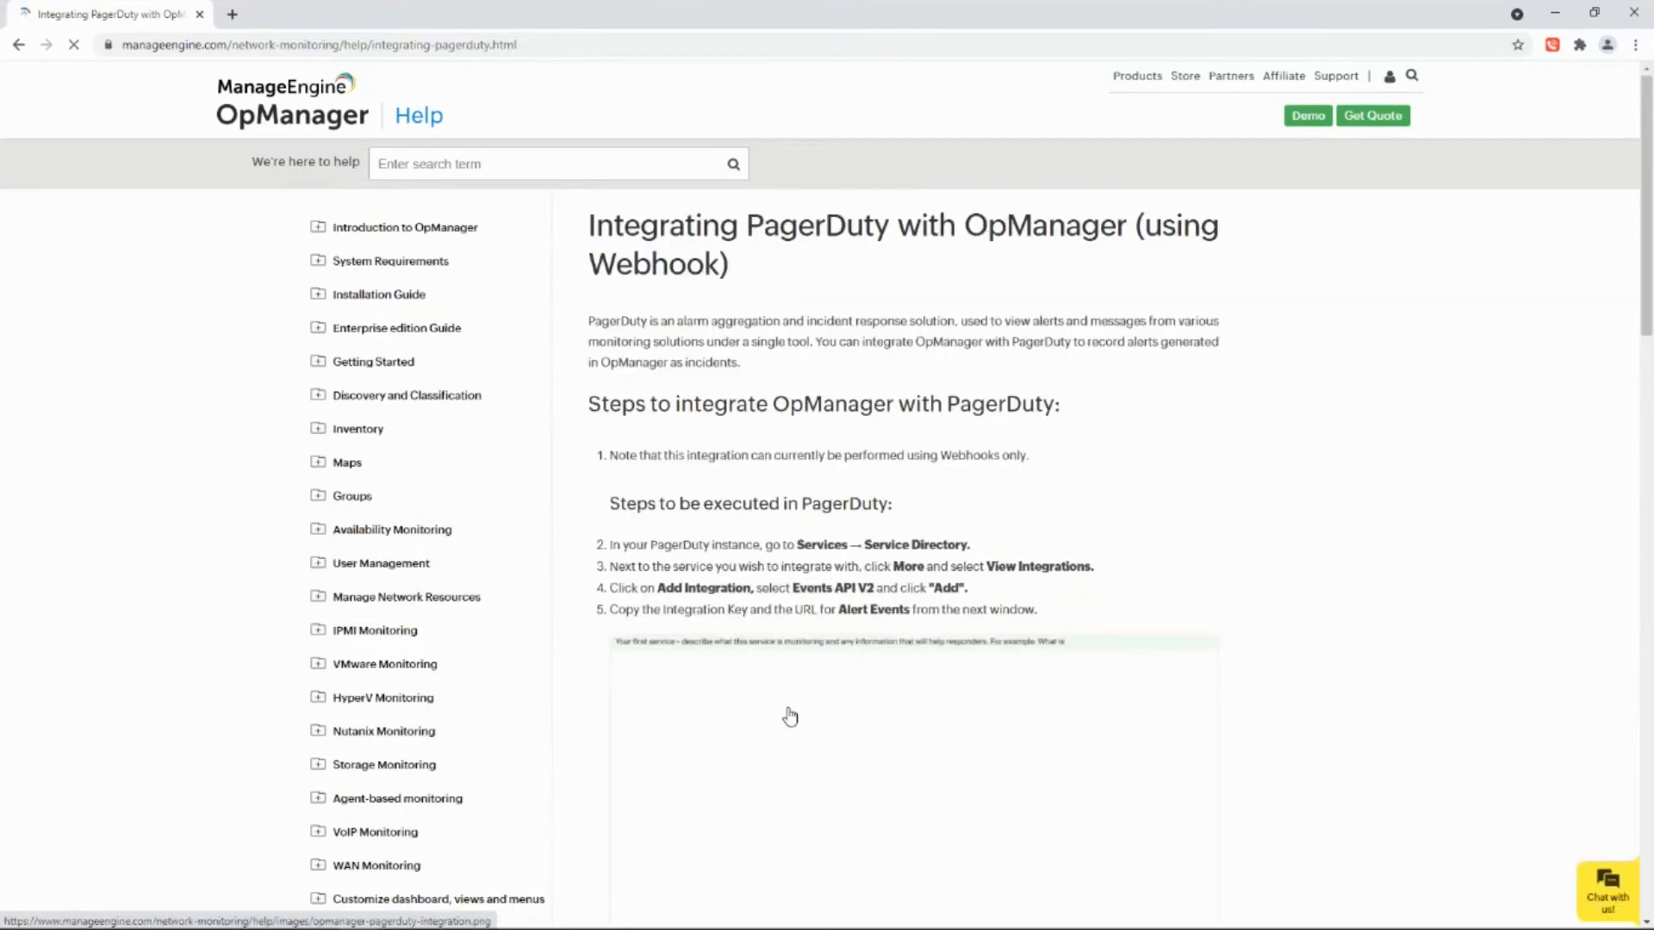
scroll(790, 716, down, 5)
scroll(791, 718, down, 10)
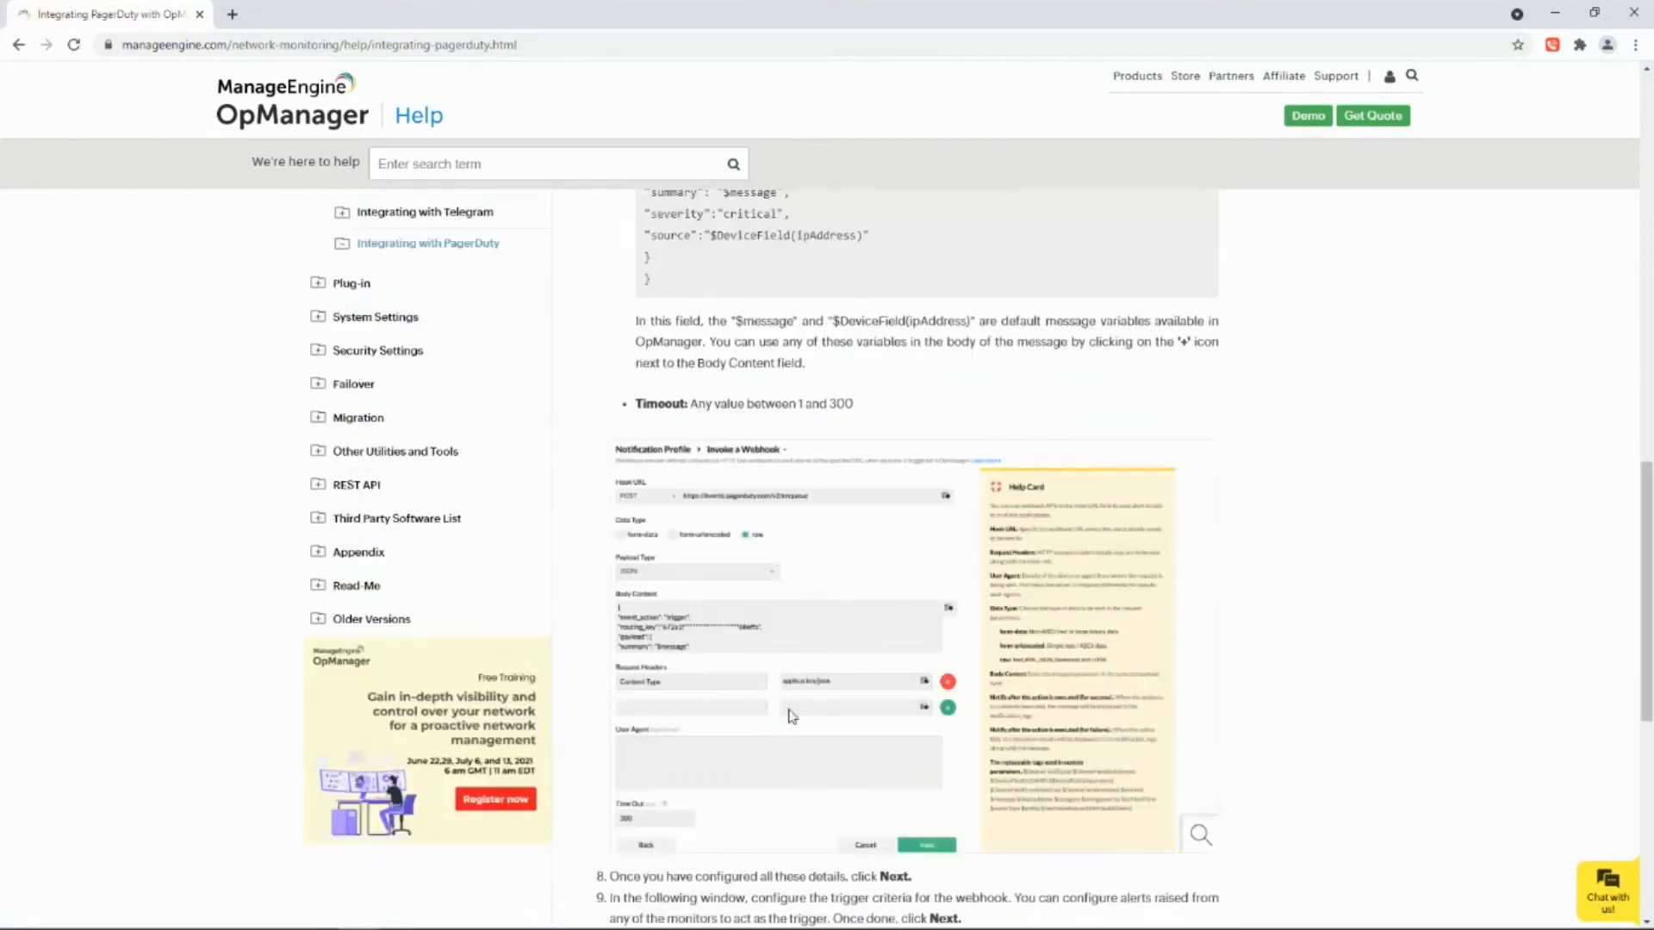
scroll(790, 718, up, 4)
scroll(791, 718, up, 6)
scroll(788, 715, down, 5)
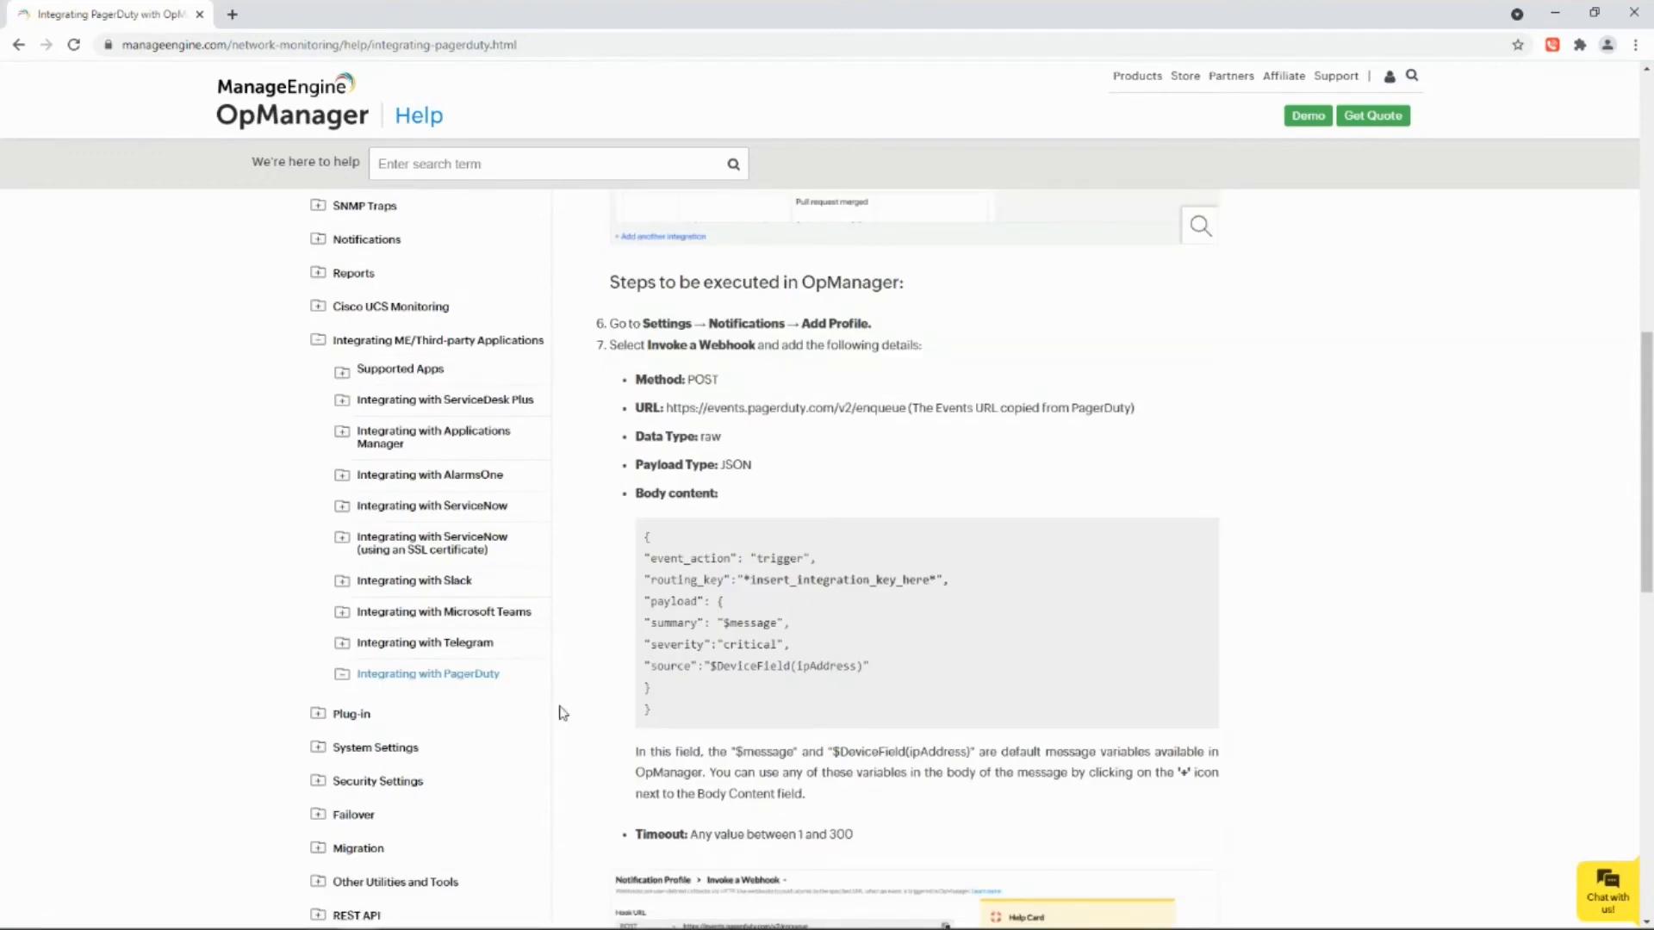
scroll(978, 586, up, 12)
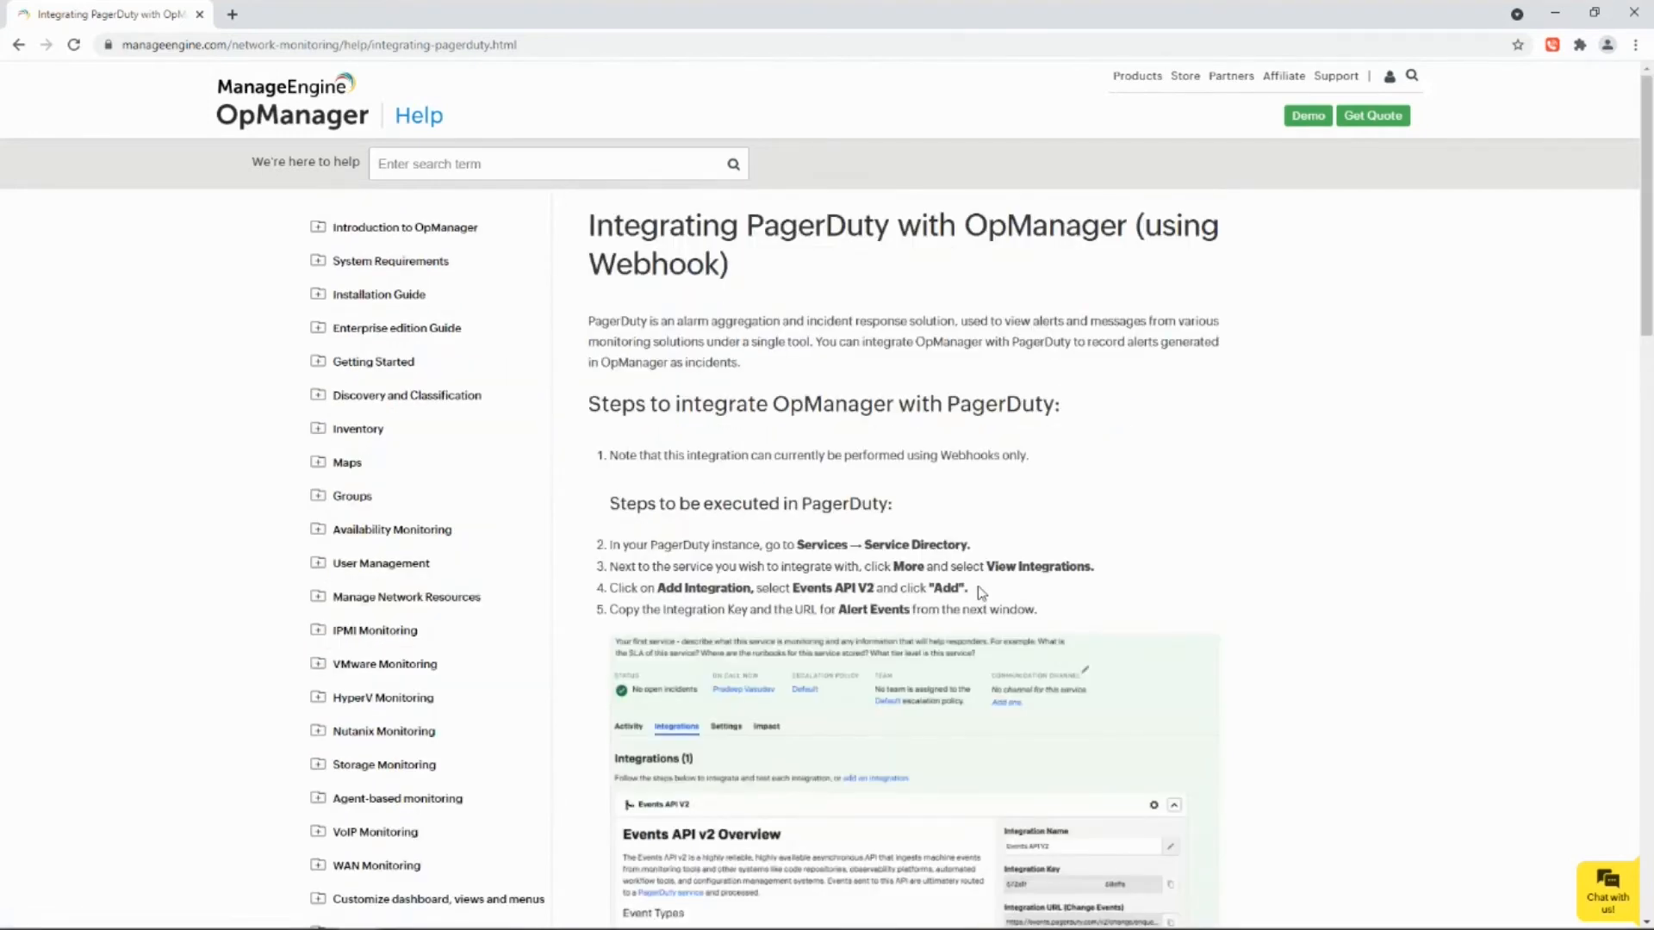
key(super+Tab)
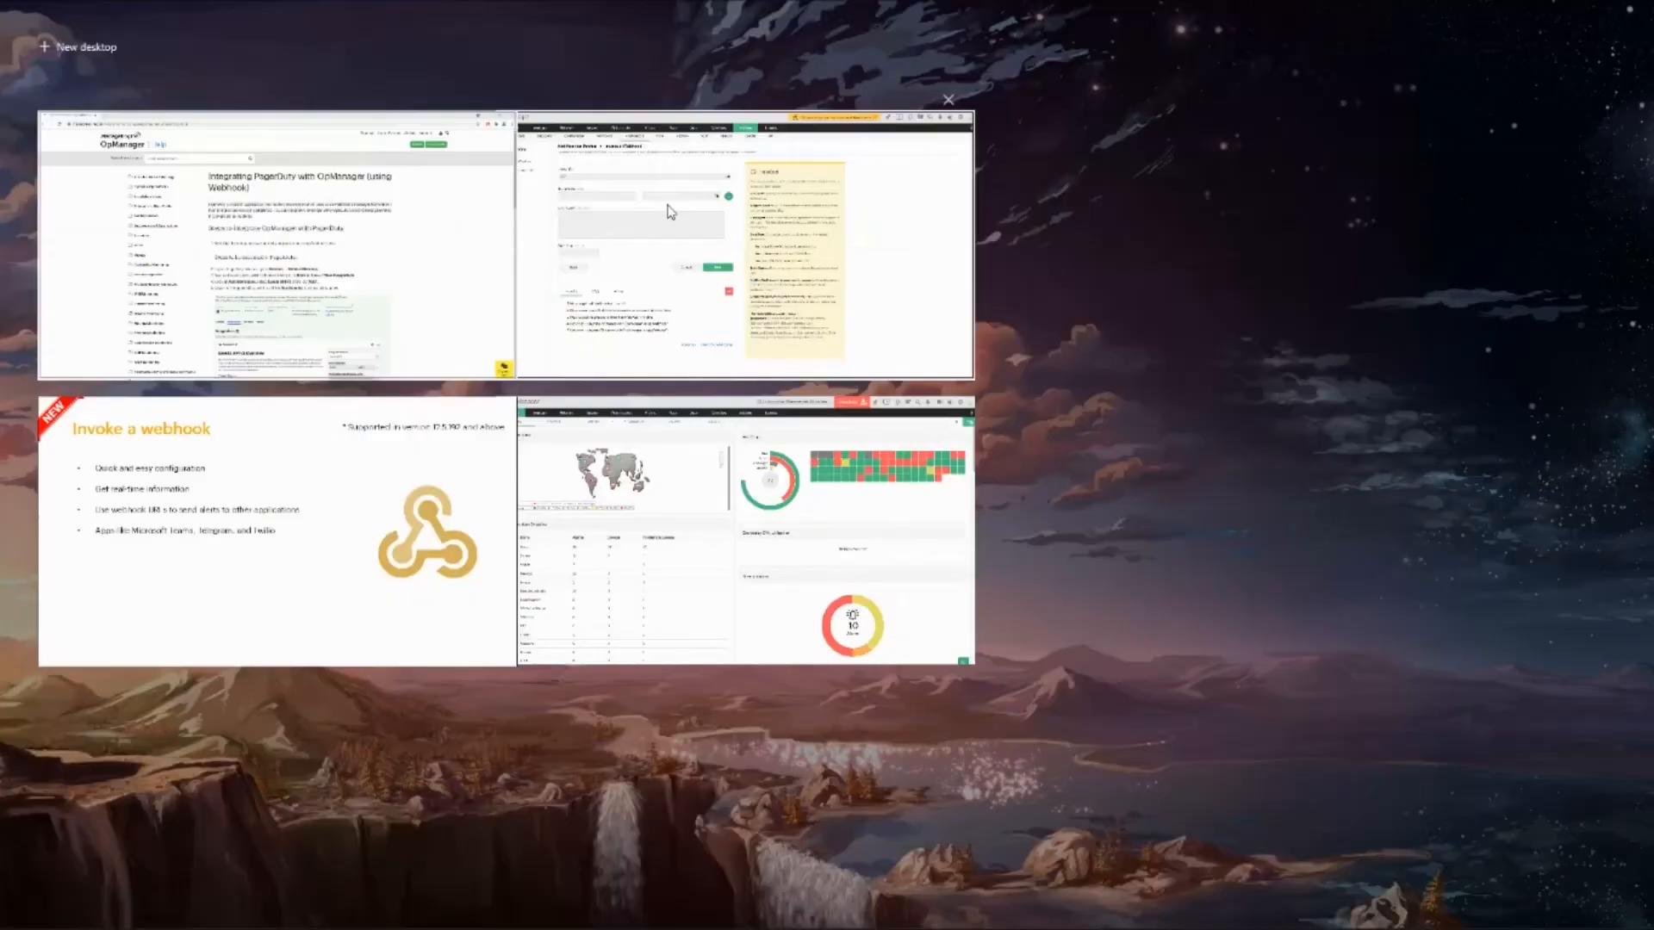
click(644, 247)
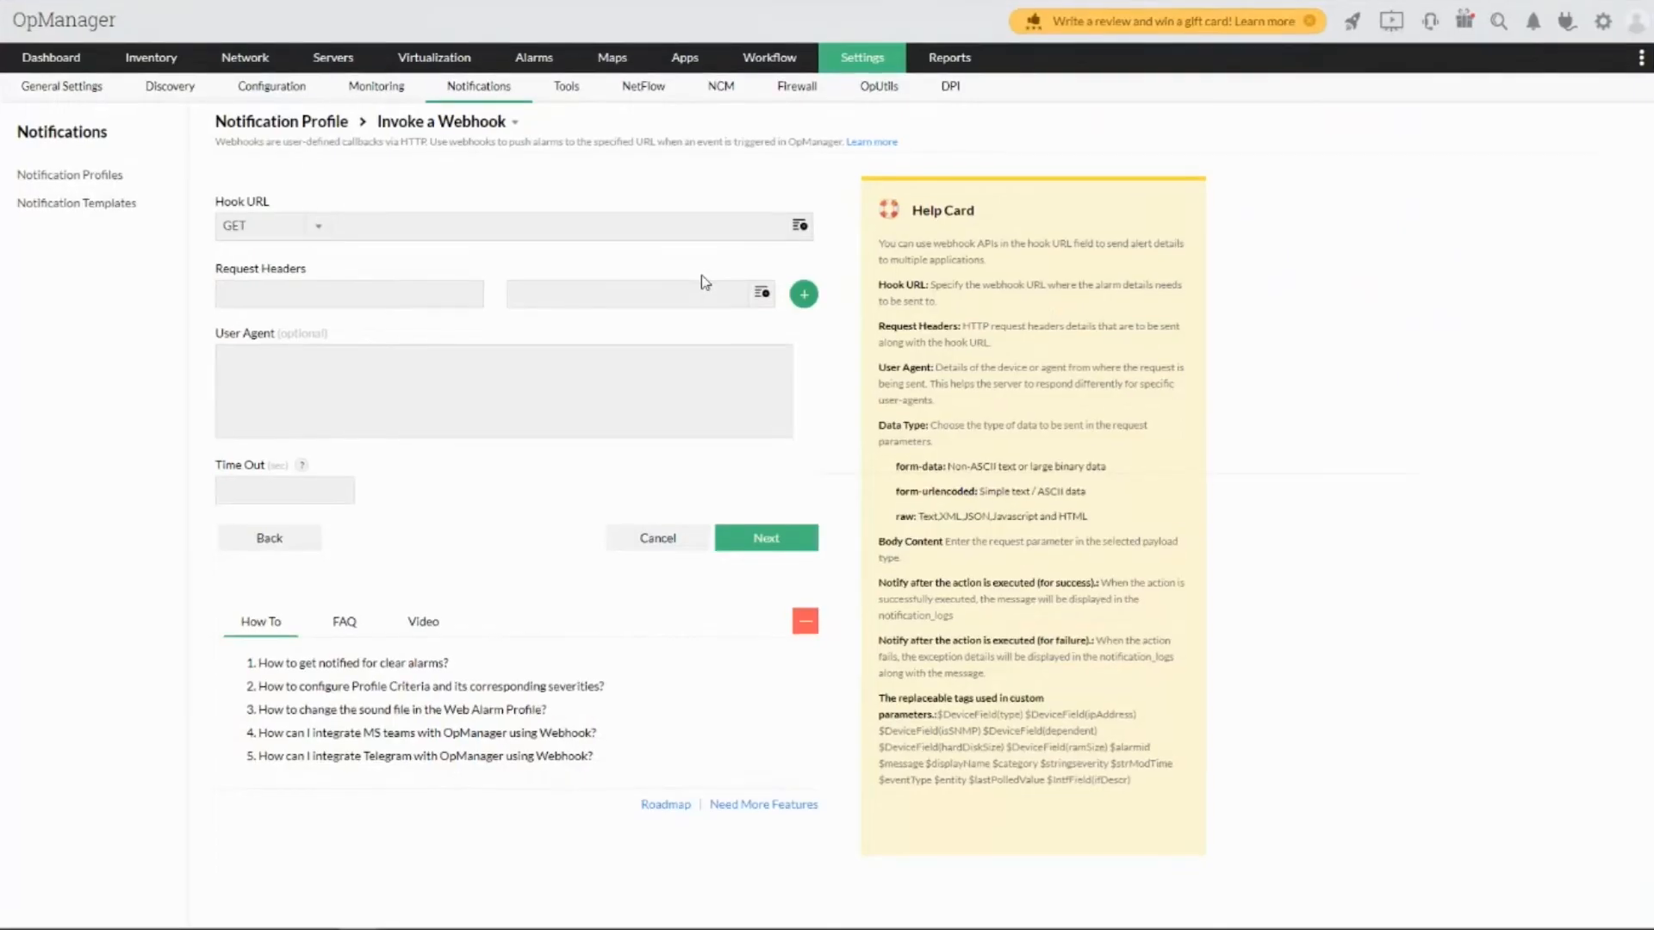
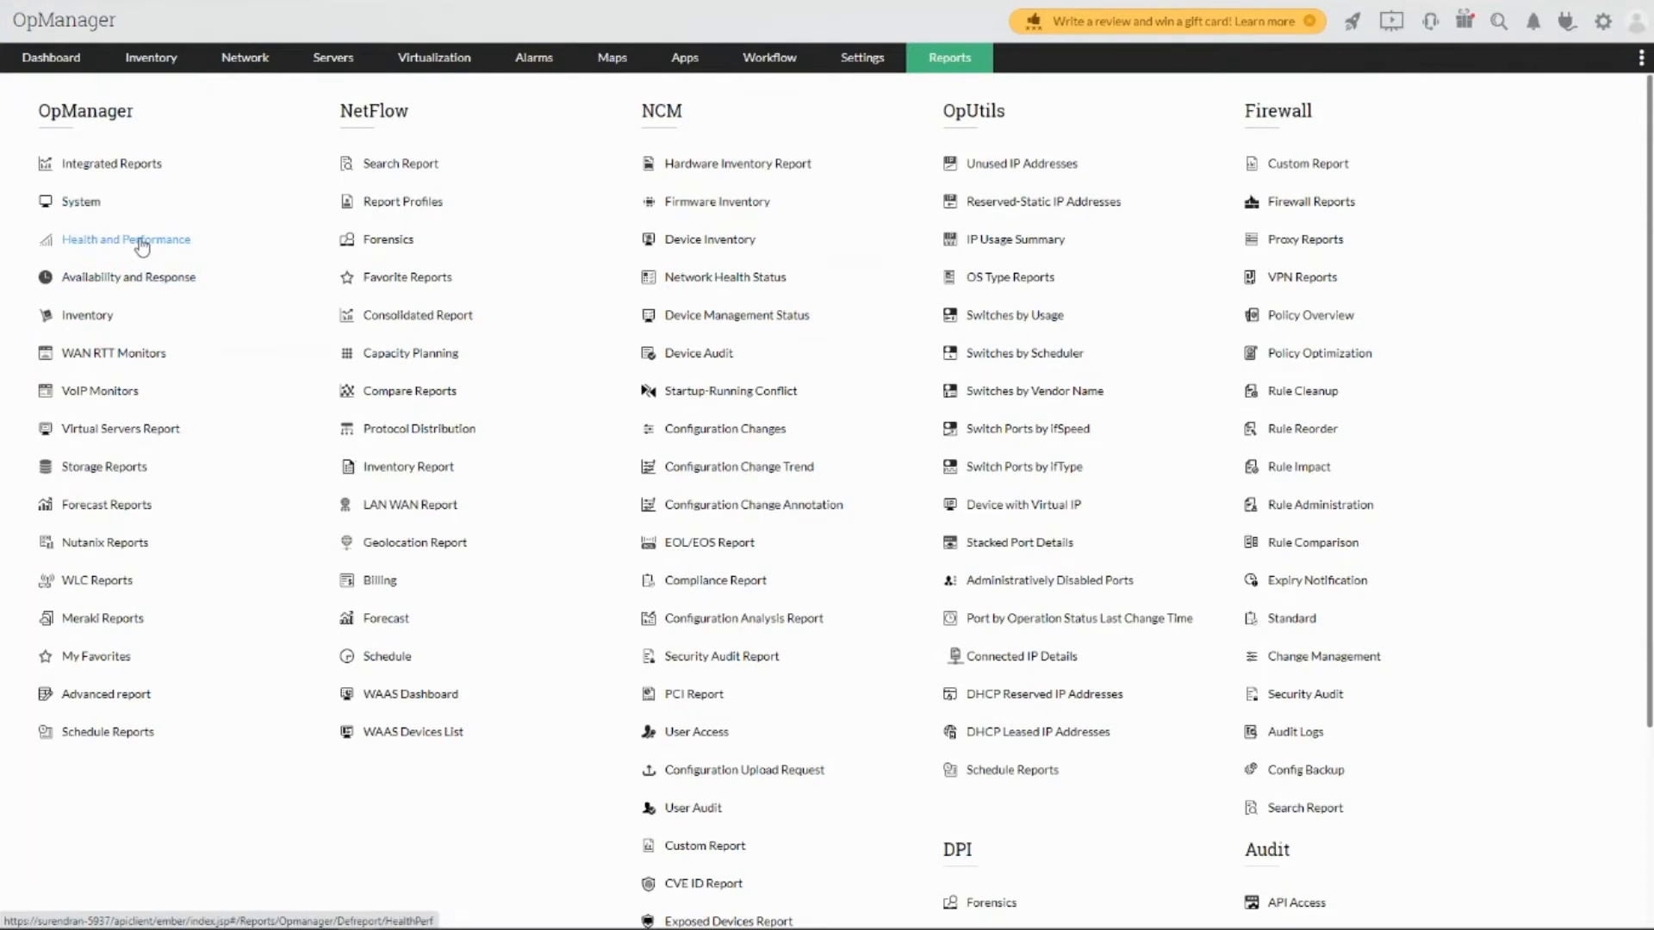
- View the Servers Health, All Servers Disk Usage and Servers by Rx Utilization reports among the Health and Performance reports
click(138, 241)
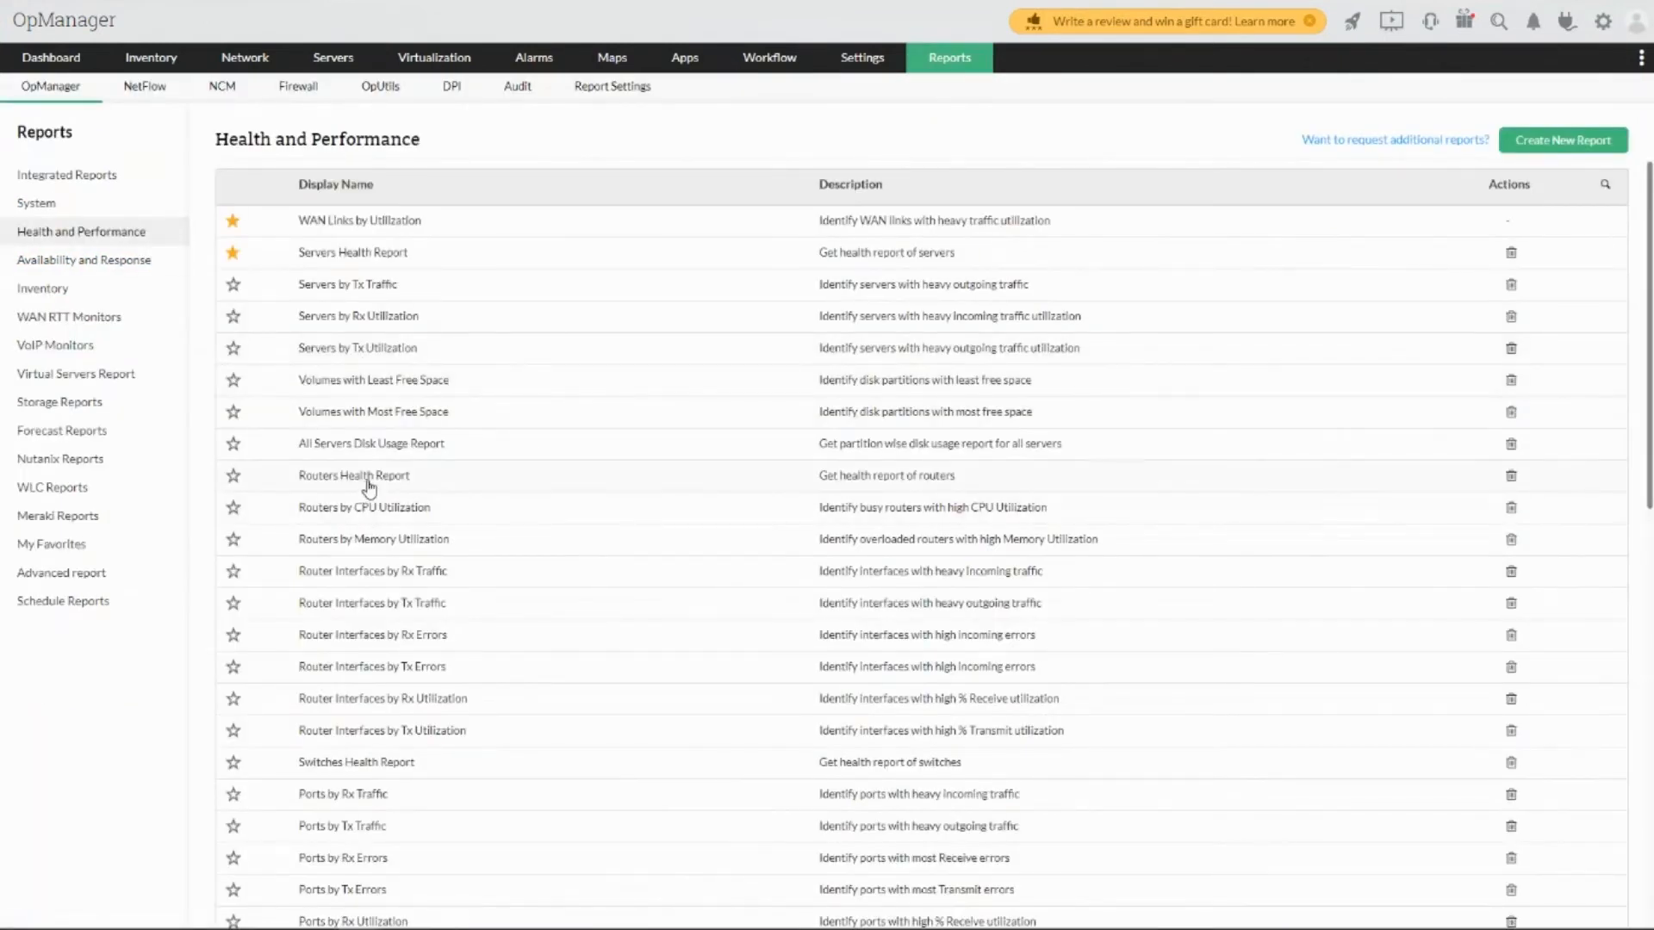
click(385, 259)
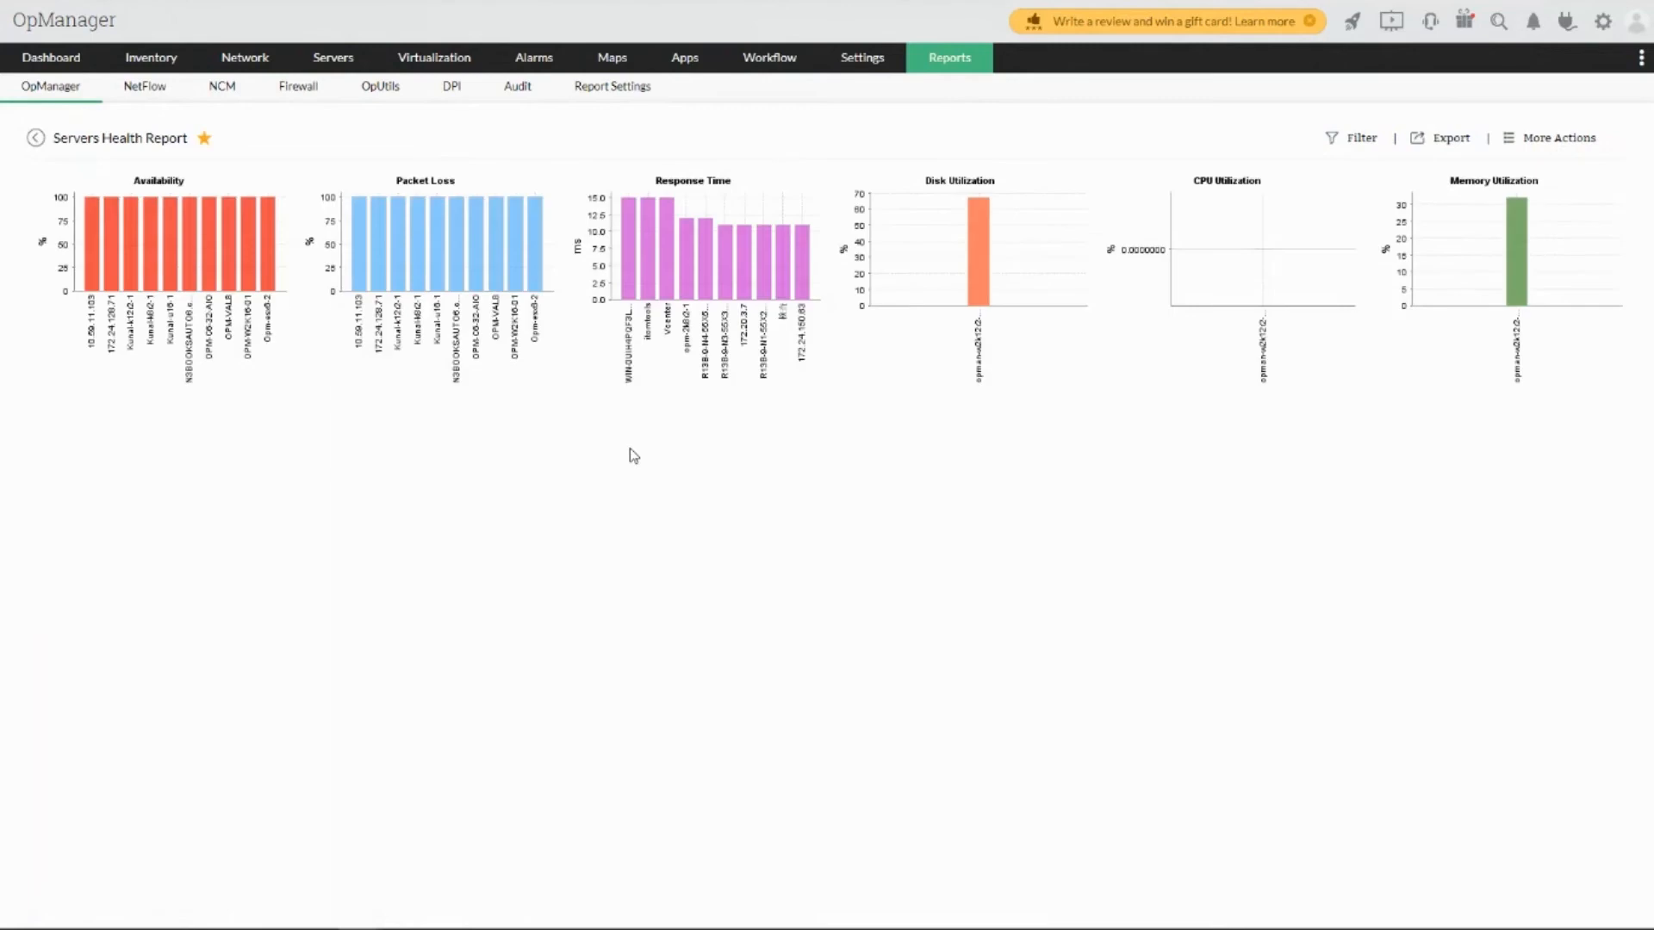
click(35, 138)
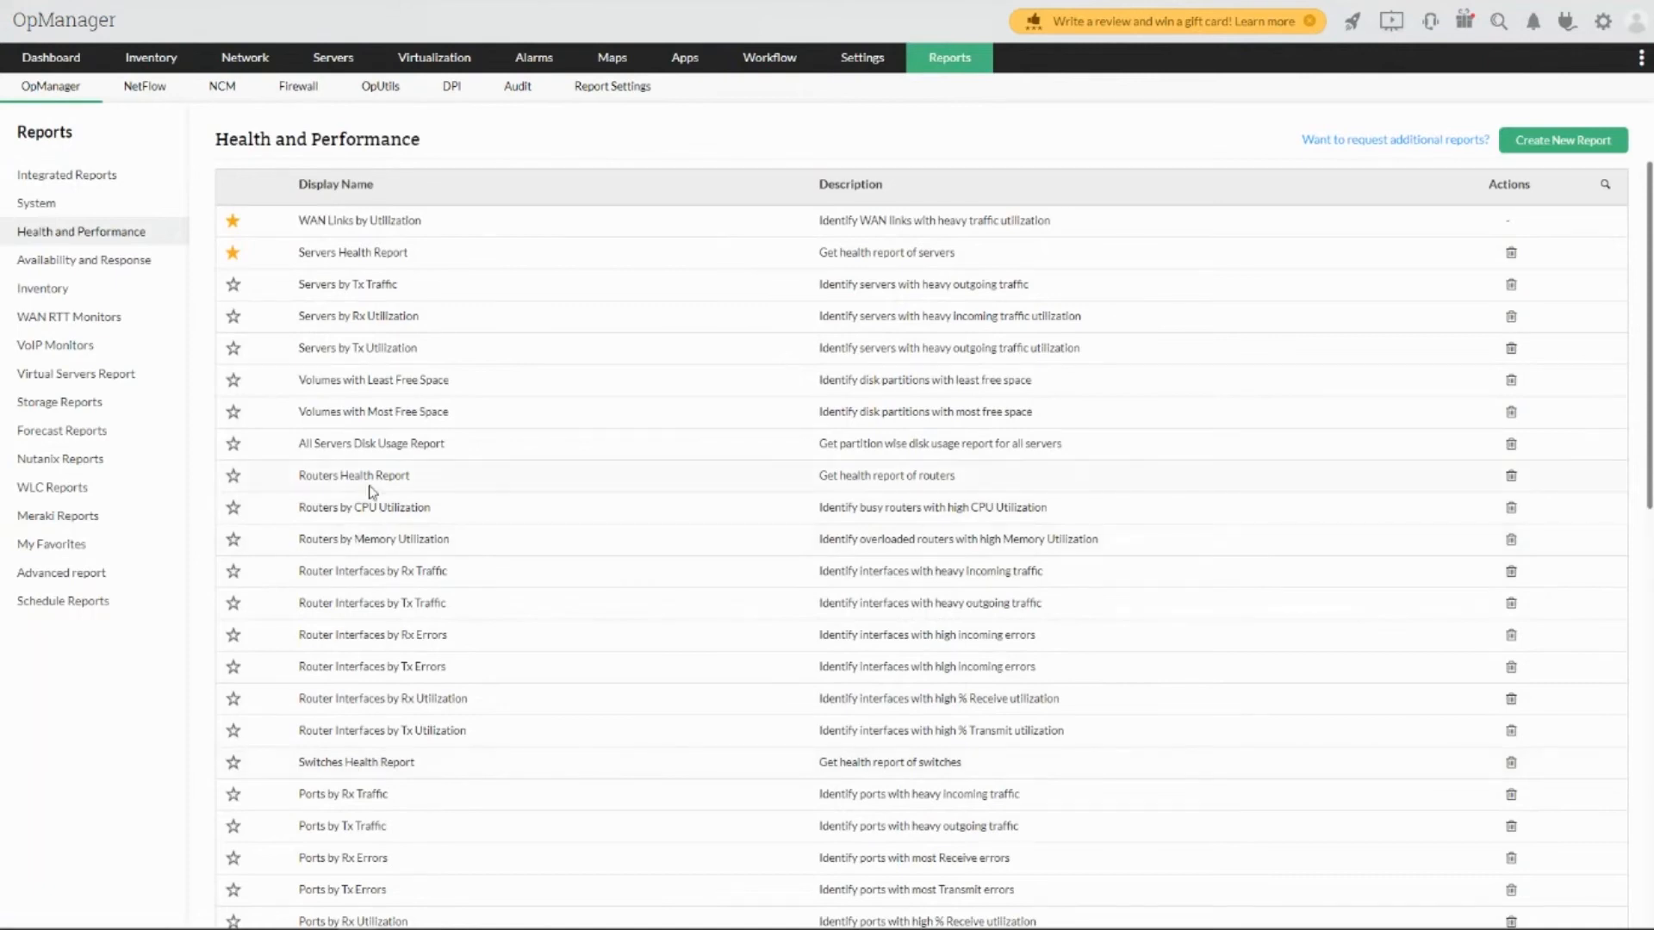
click(382, 446)
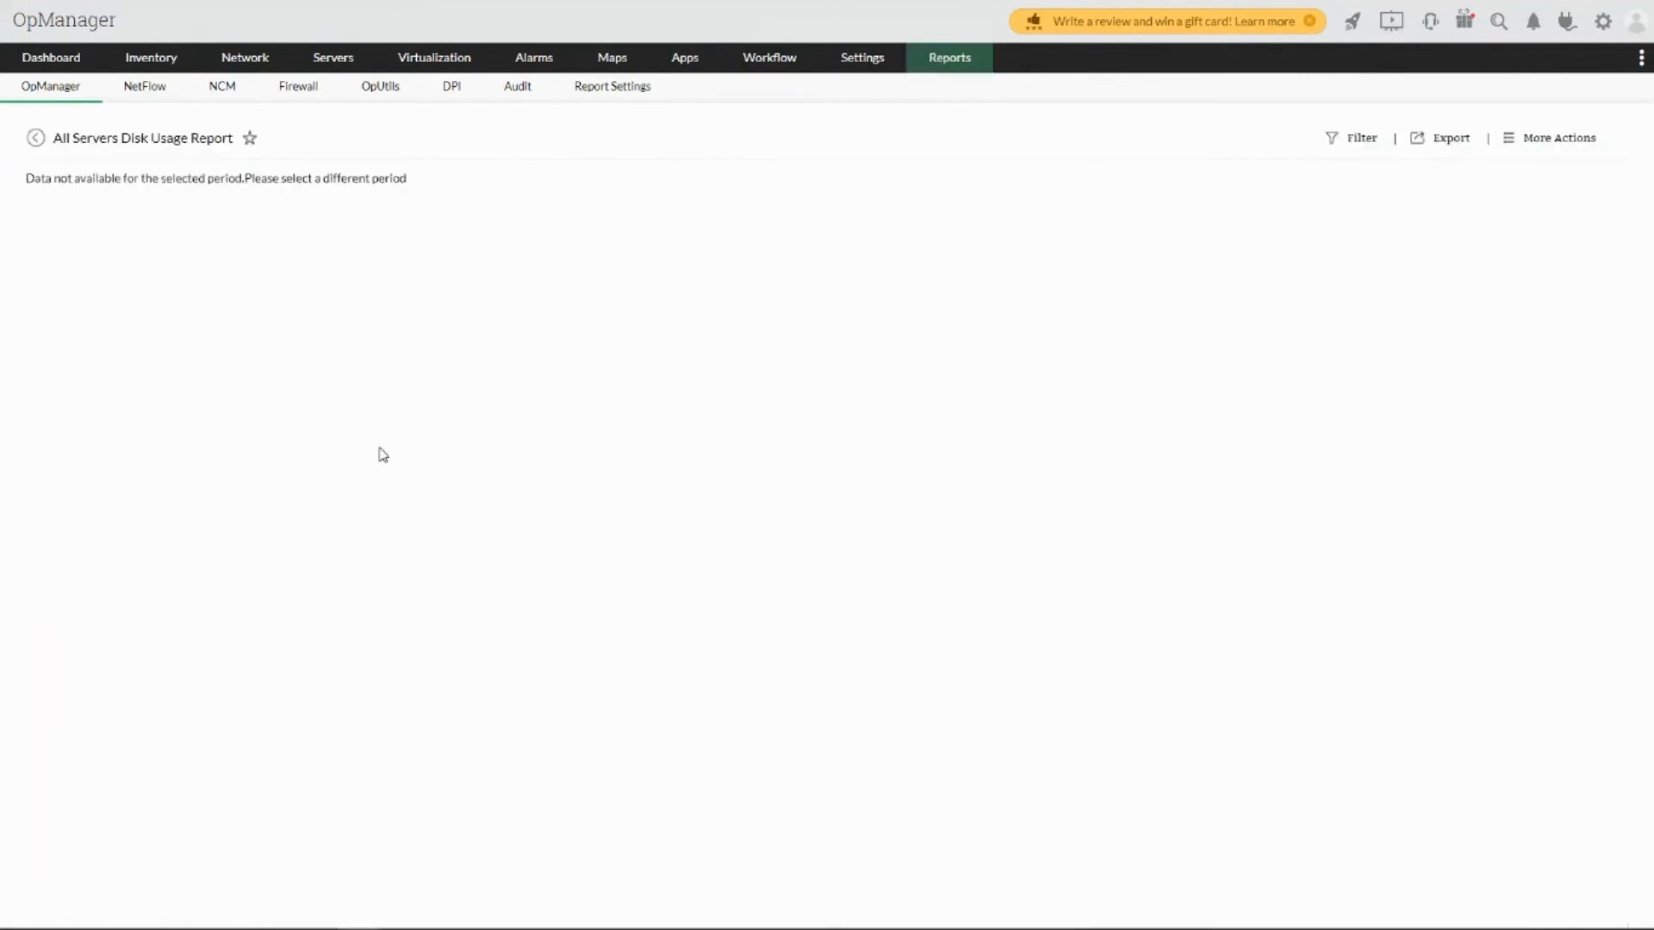
click(26, 138)
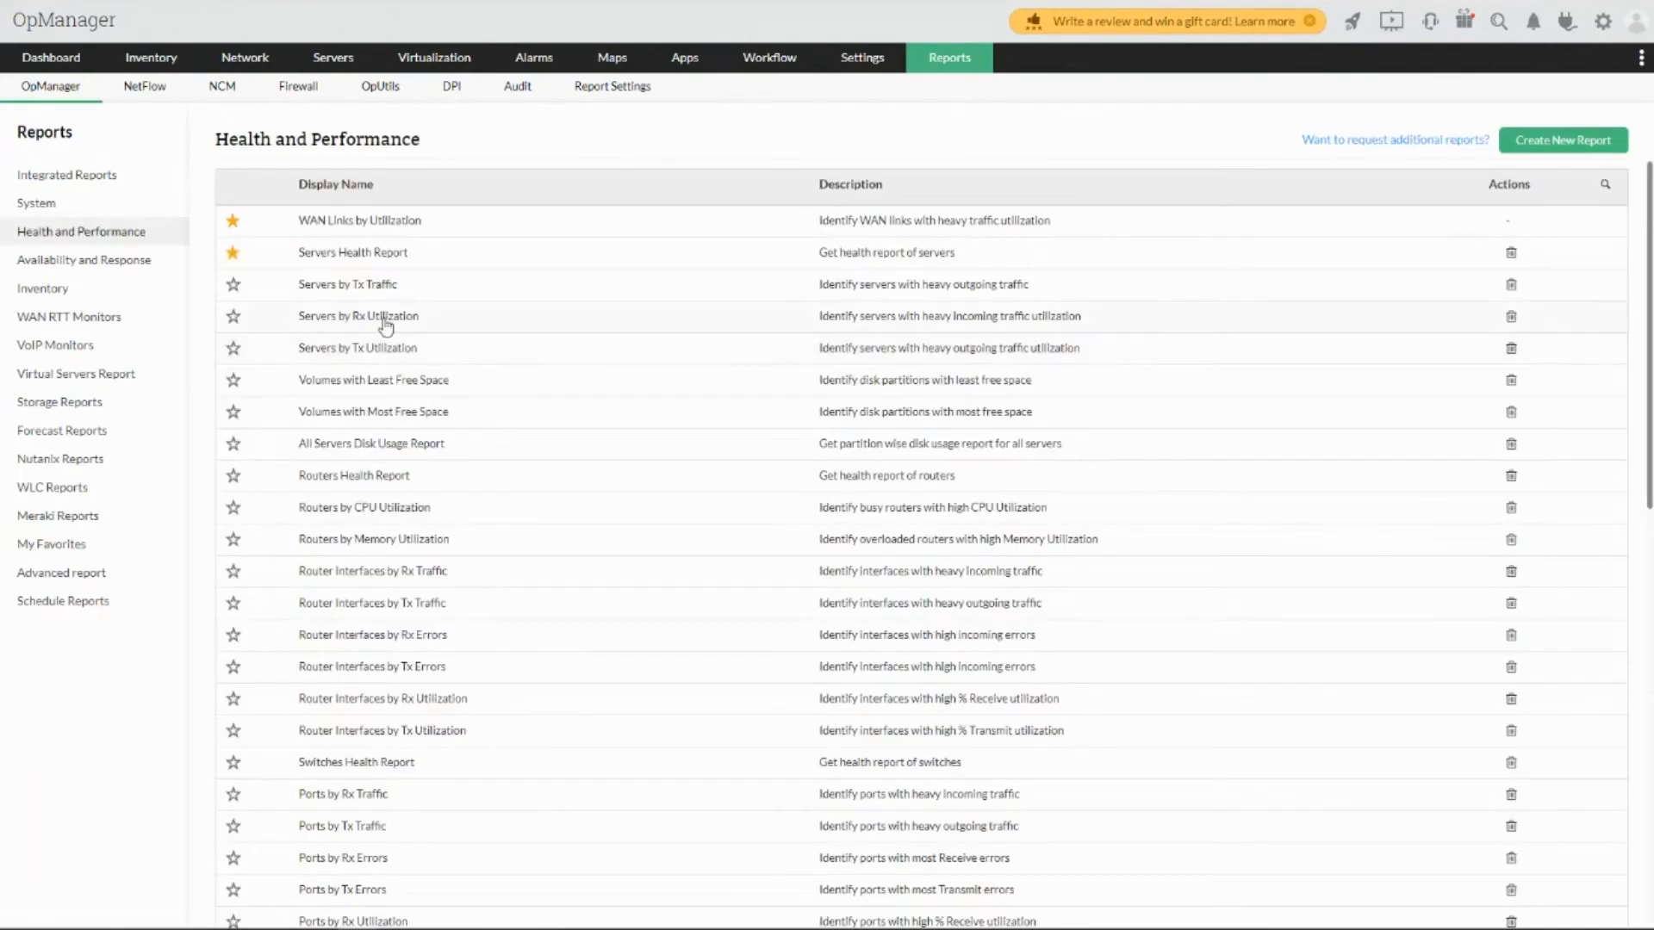
click(385, 319)
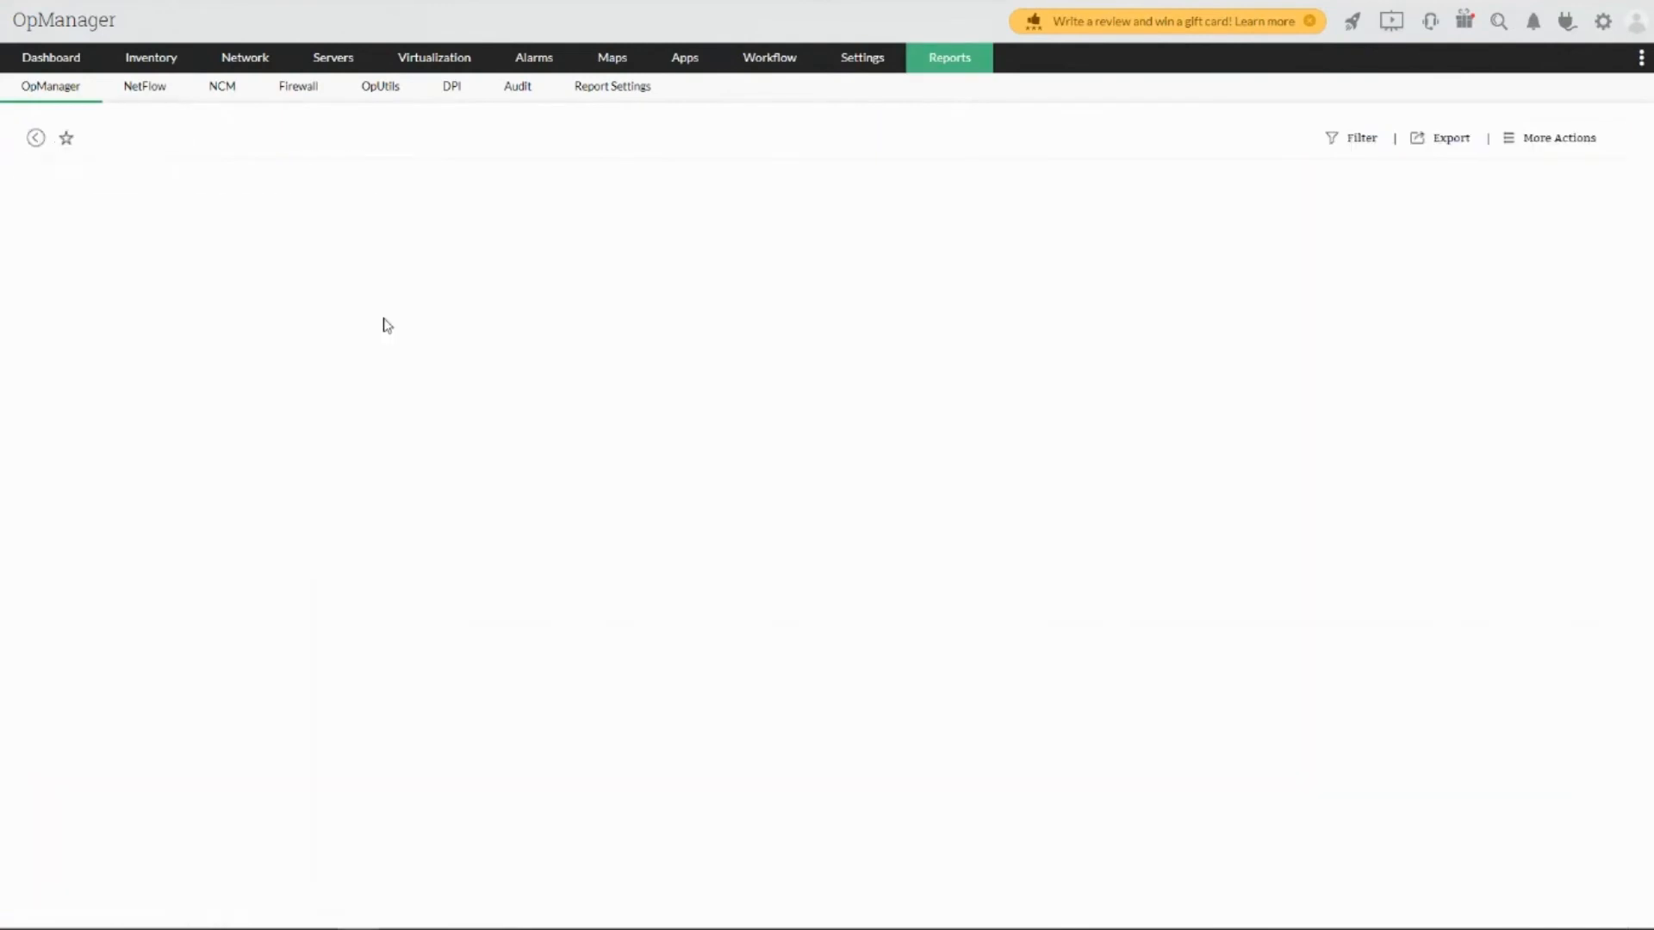
click(36, 143)
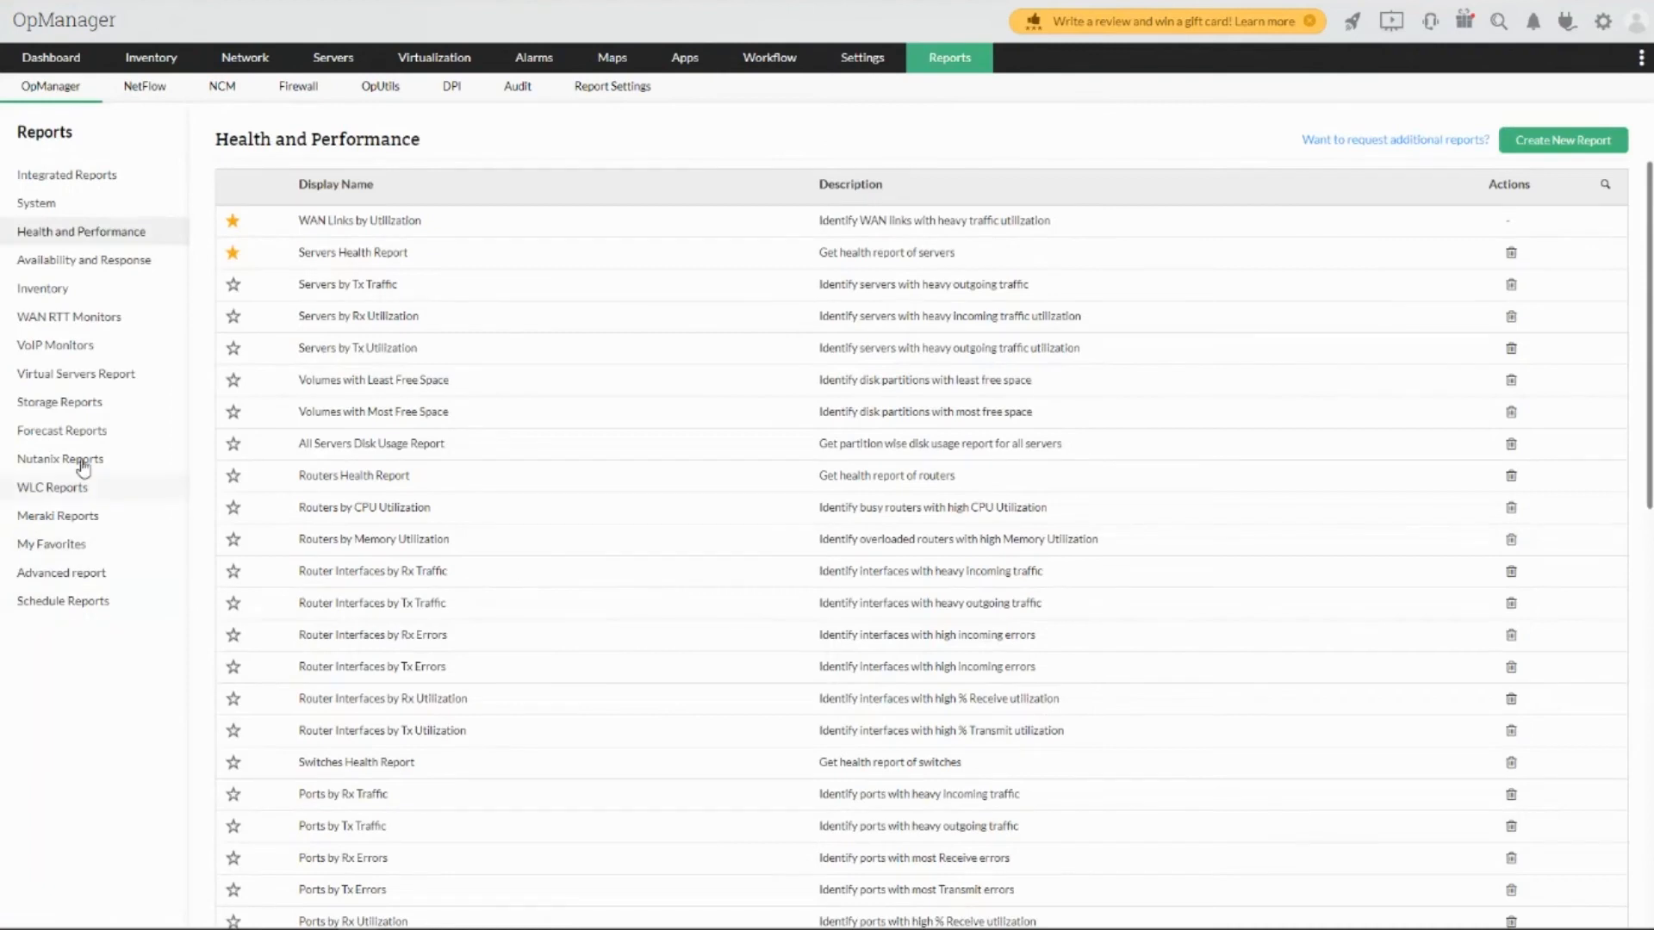
- View the Disk Forecast By Usage report with its filter, export and additional action options, and return to the Forecast Reports list
click(87, 439)
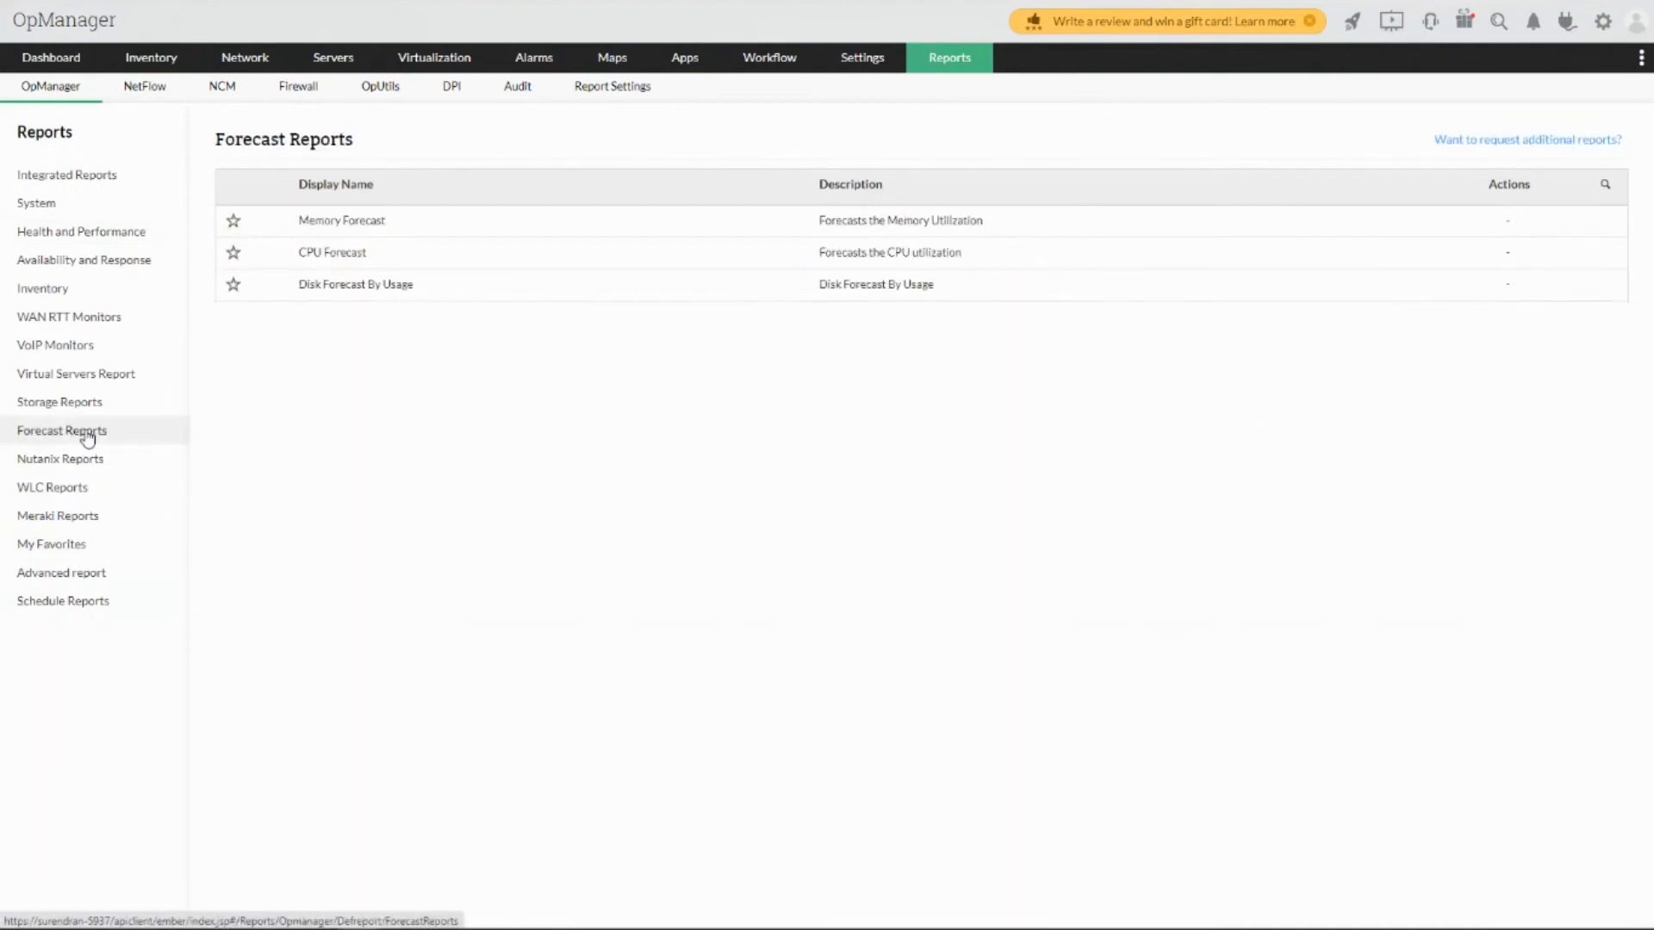
click(339, 288)
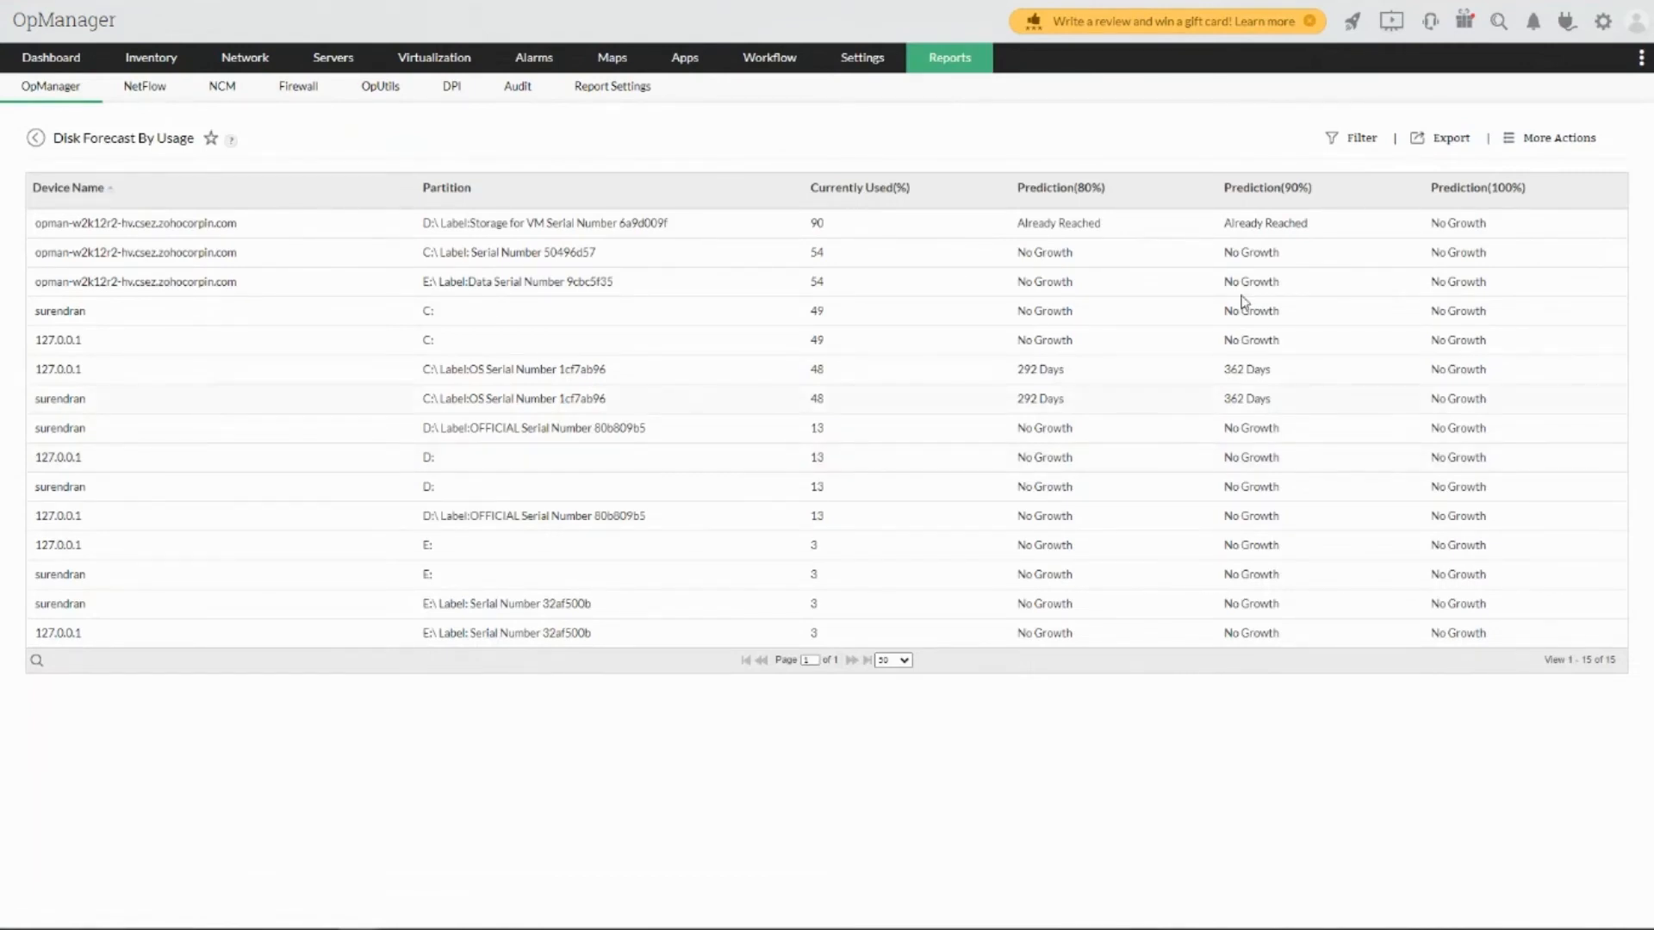
click(1361, 142)
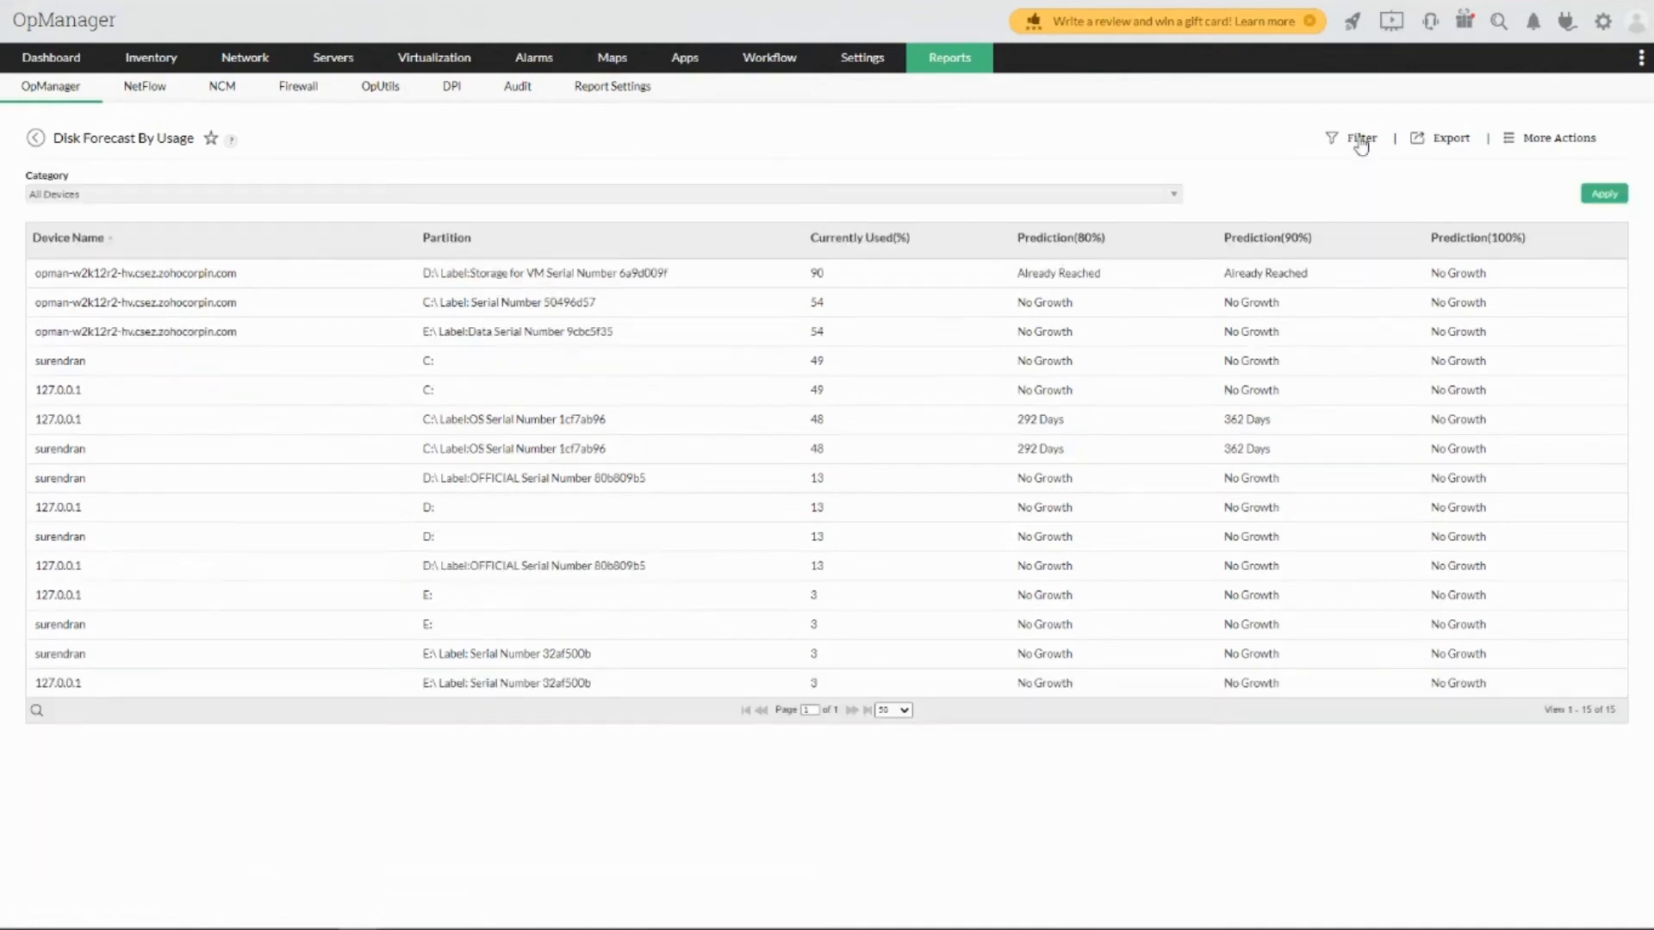
click(1464, 148)
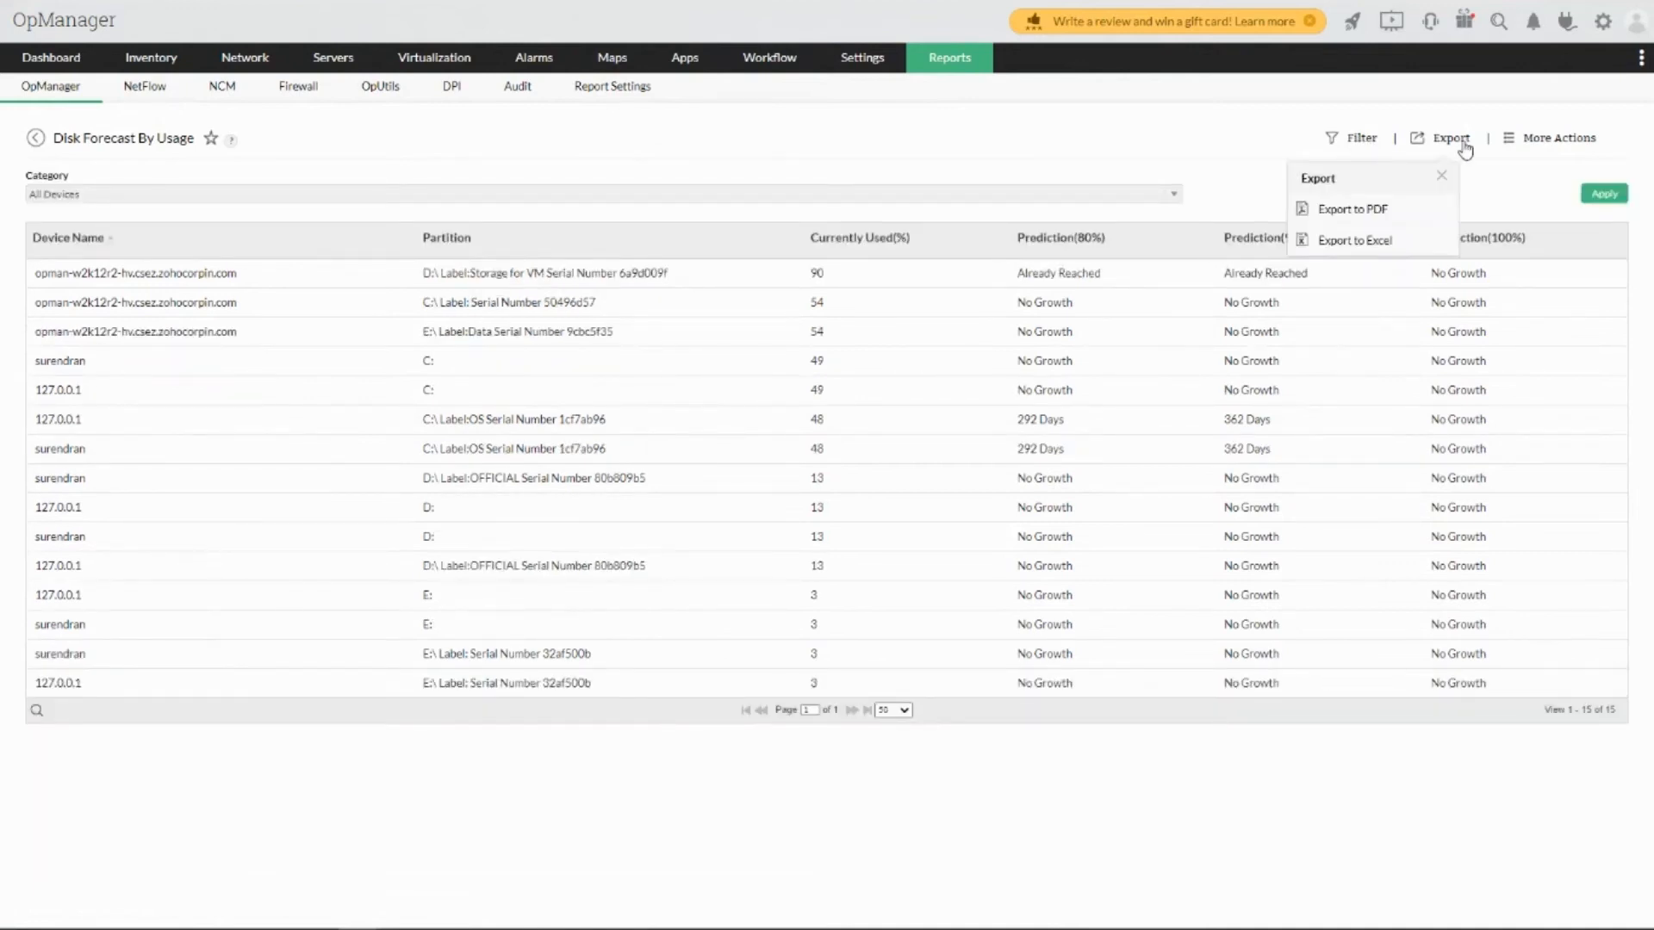
click(1513, 146)
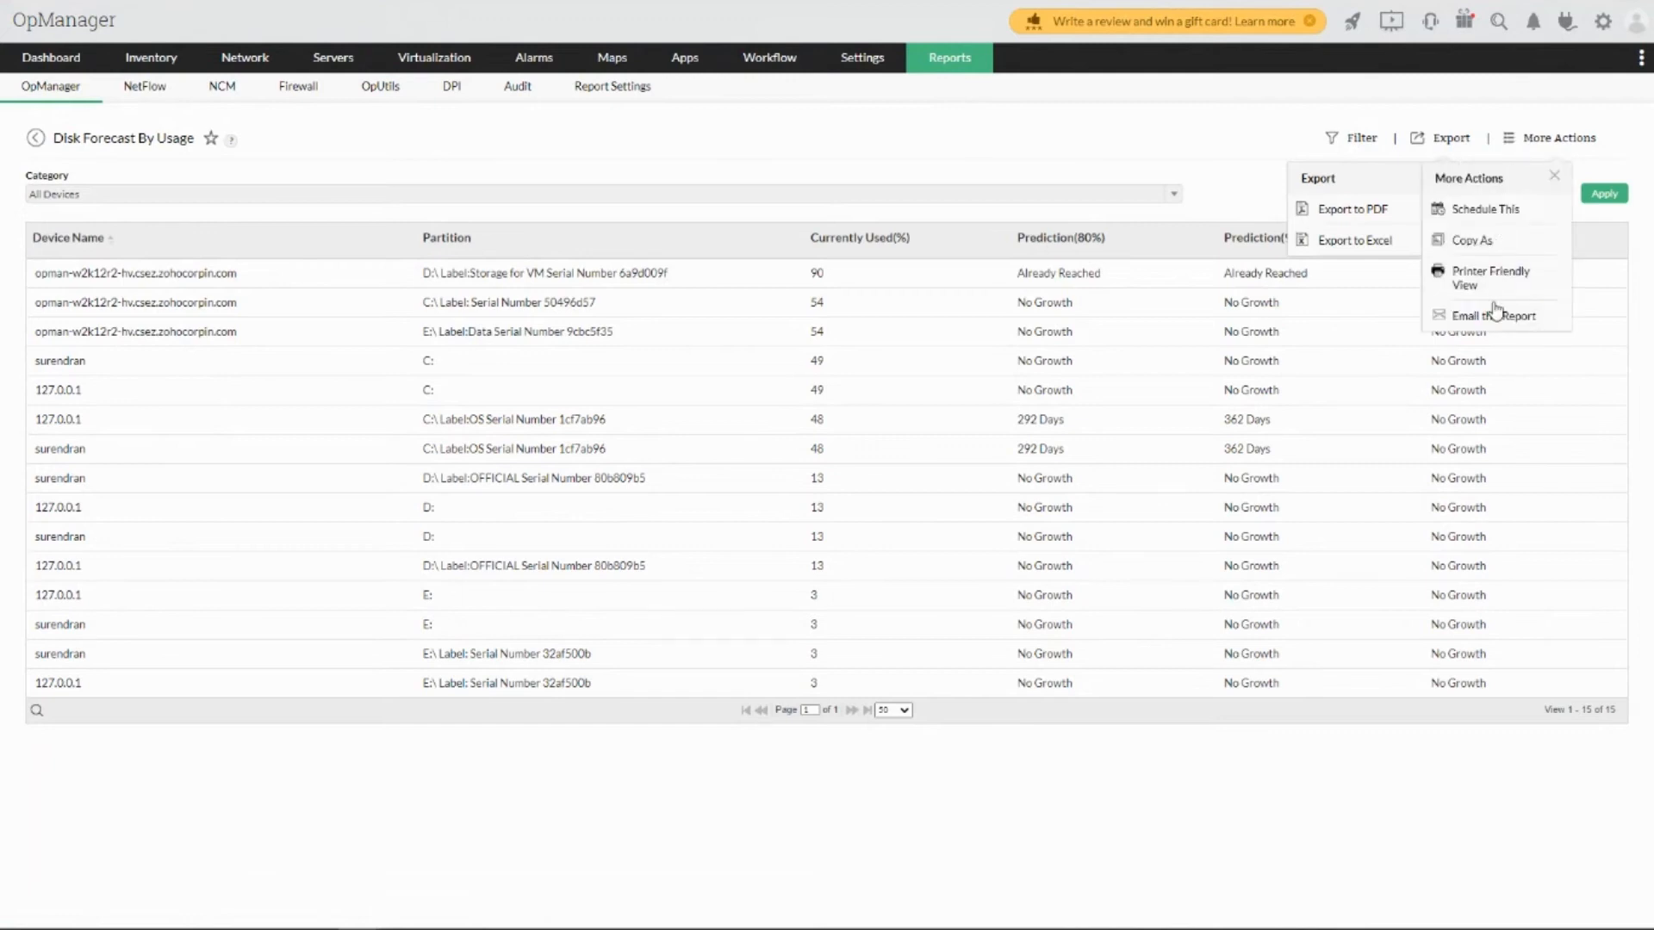
click(36, 137)
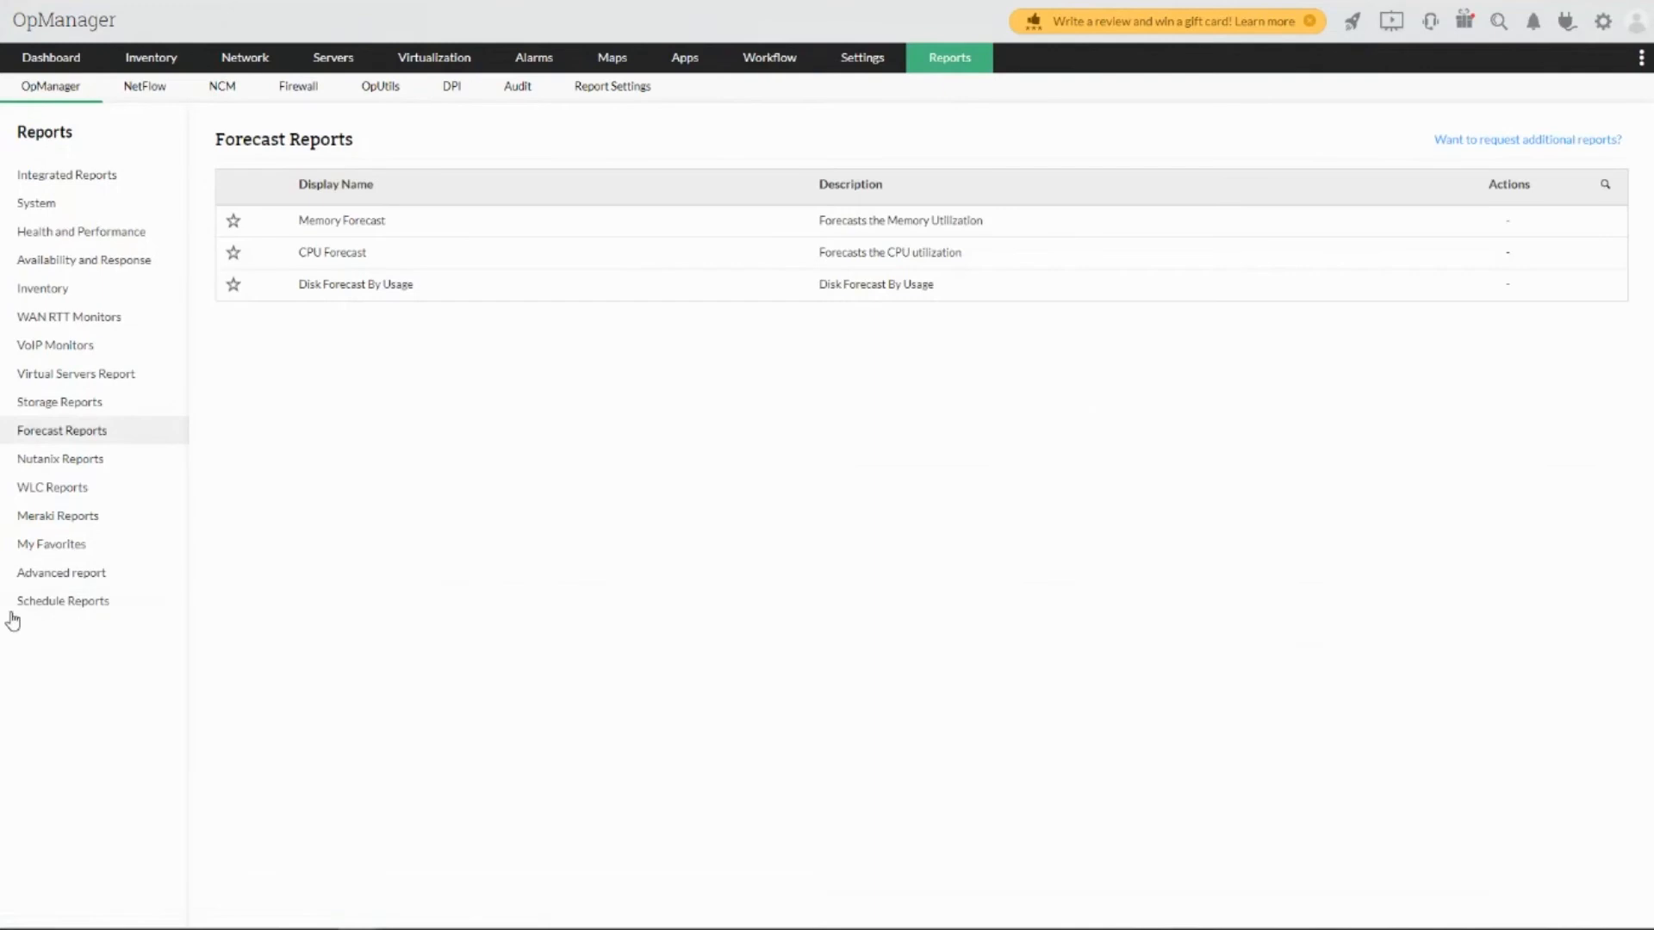
- Start a new advanced report and add the Device Name and Disk in GB columns from General Properties
click(67, 583)
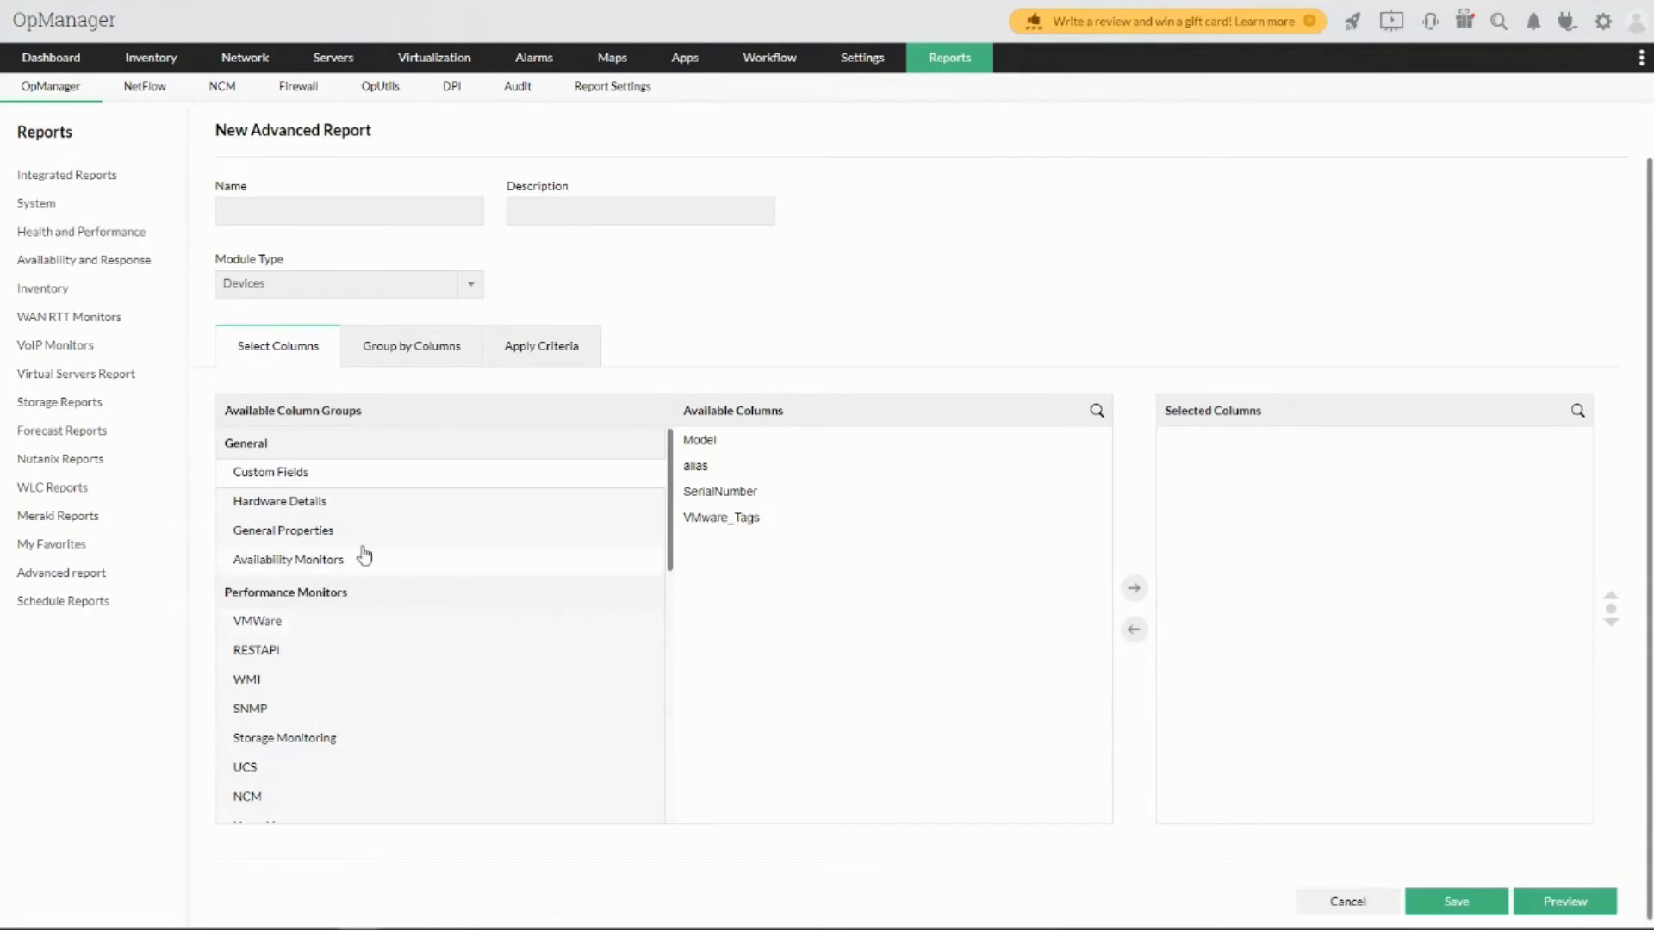
click(328, 543)
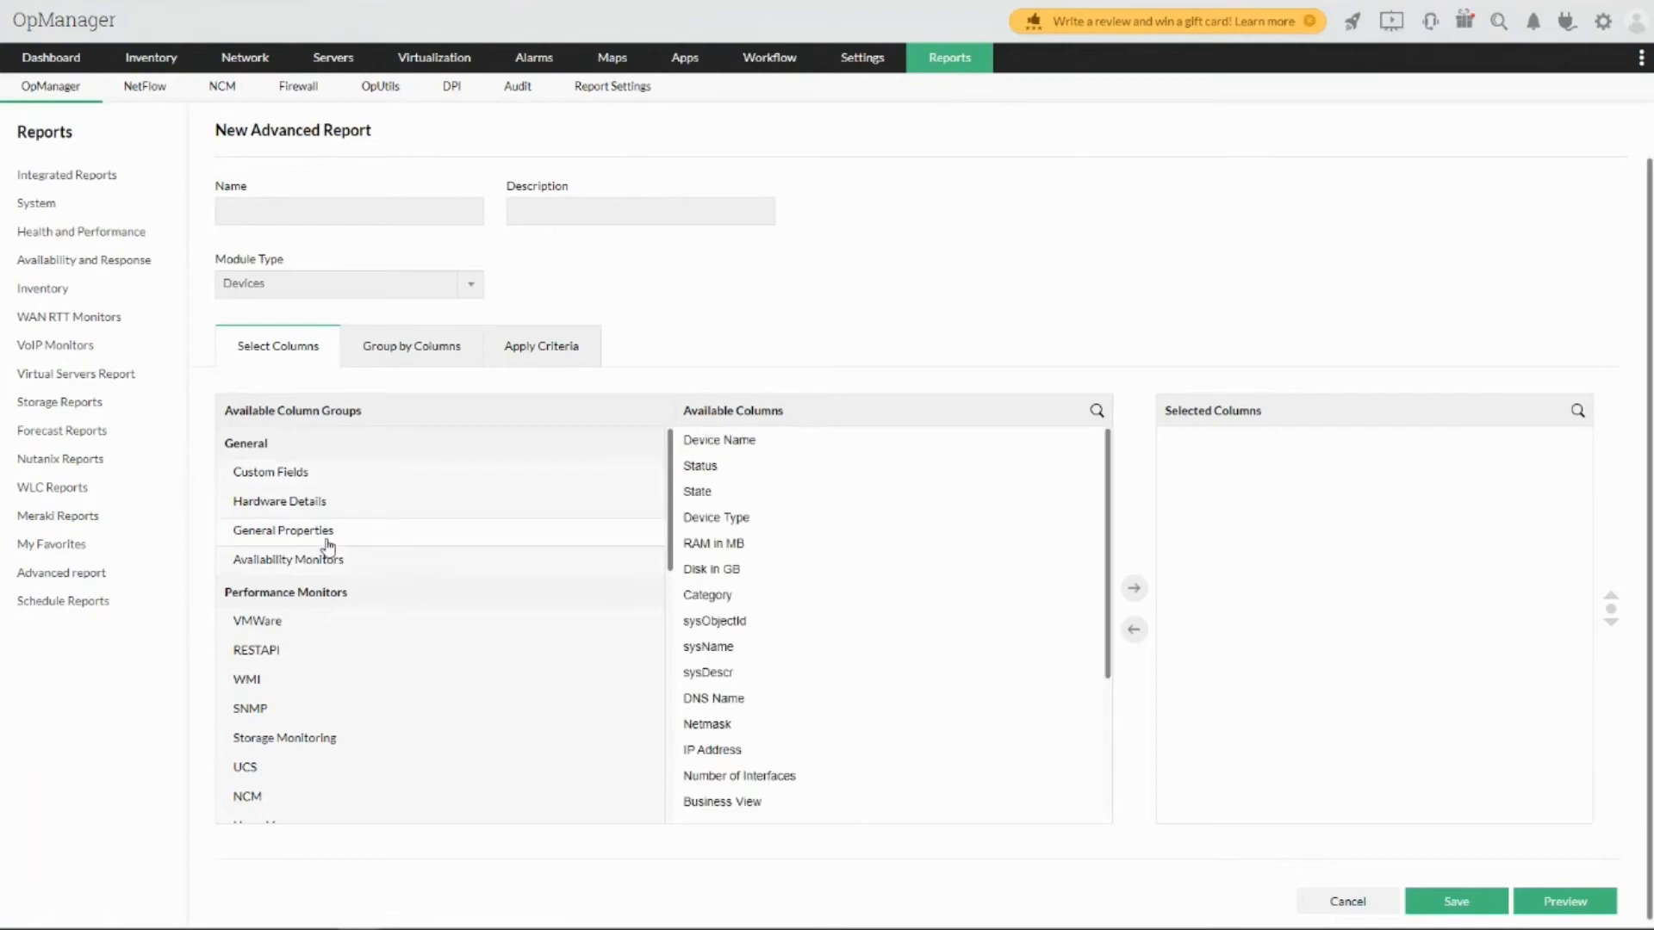
click(715, 441)
click(1134, 588)
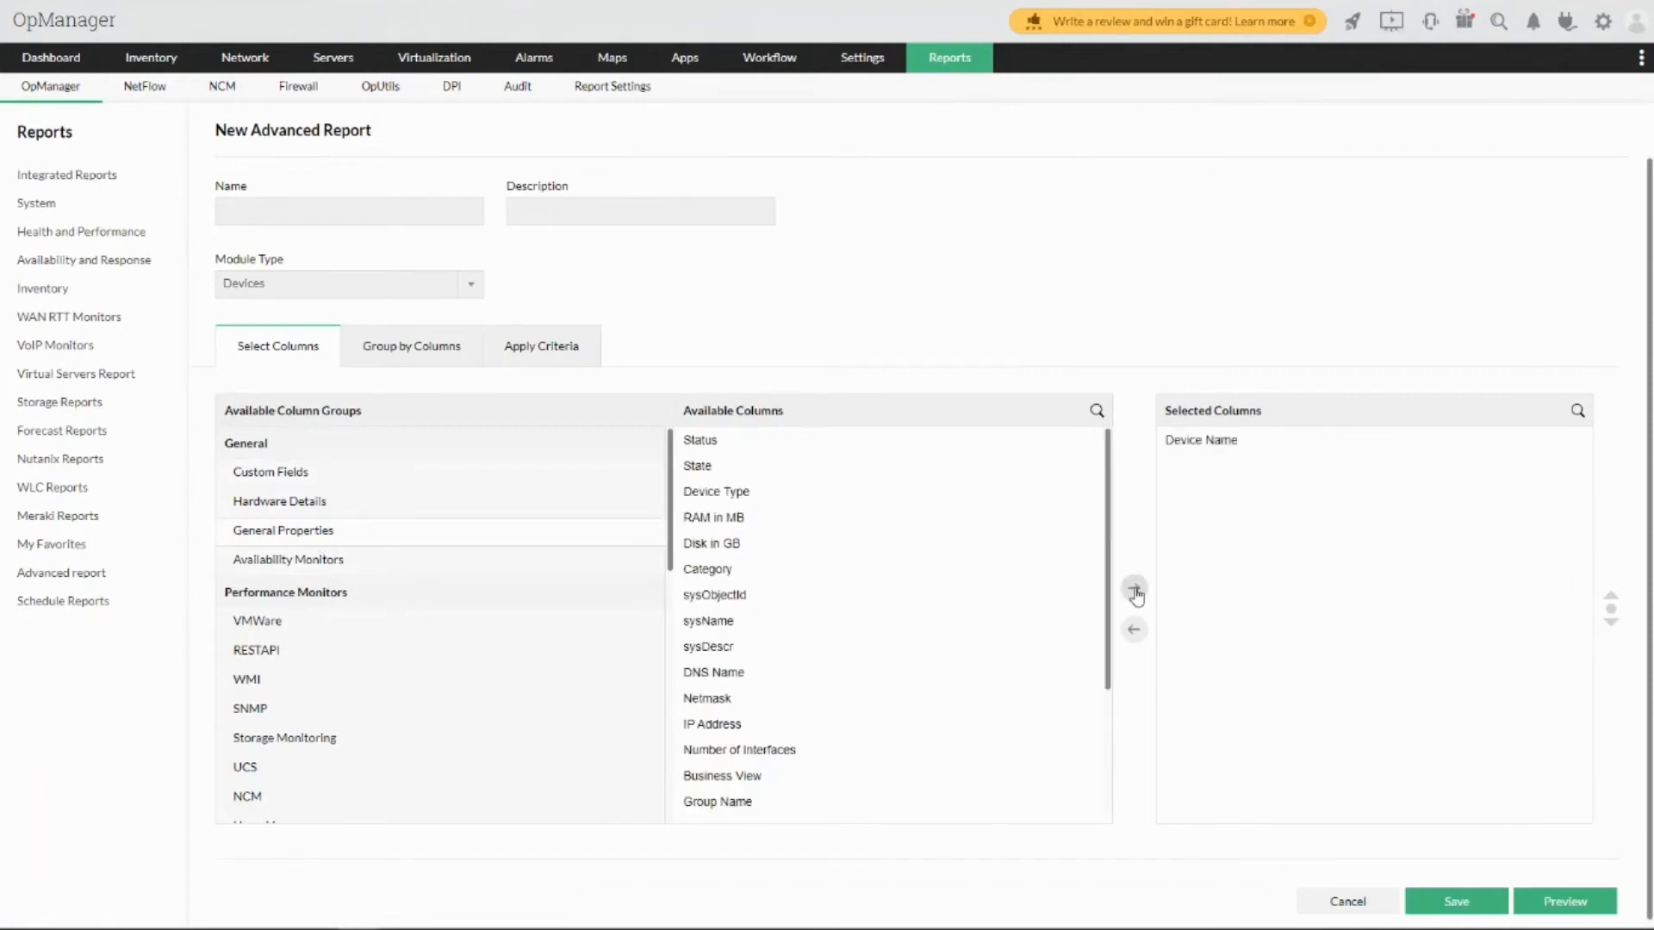
click(711, 525)
click(715, 544)
click(1134, 588)
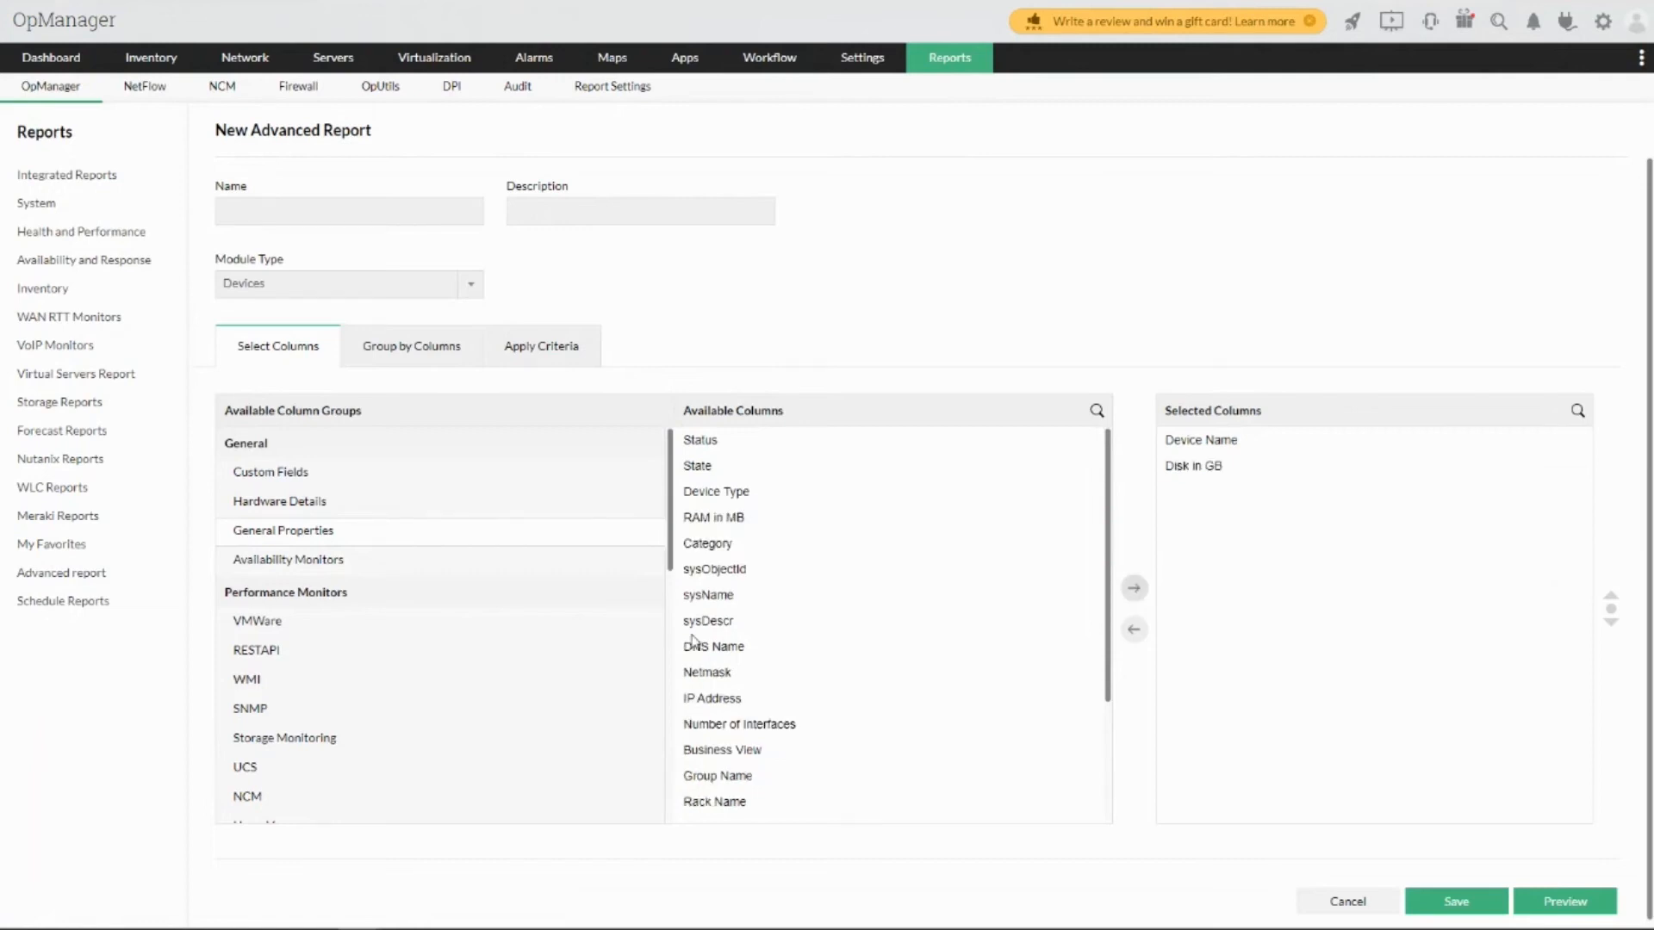
- Add the DNS Name column to the report and move it above Disk in GB
click(715, 646)
click(1134, 588)
click(1203, 493)
click(1610, 596)
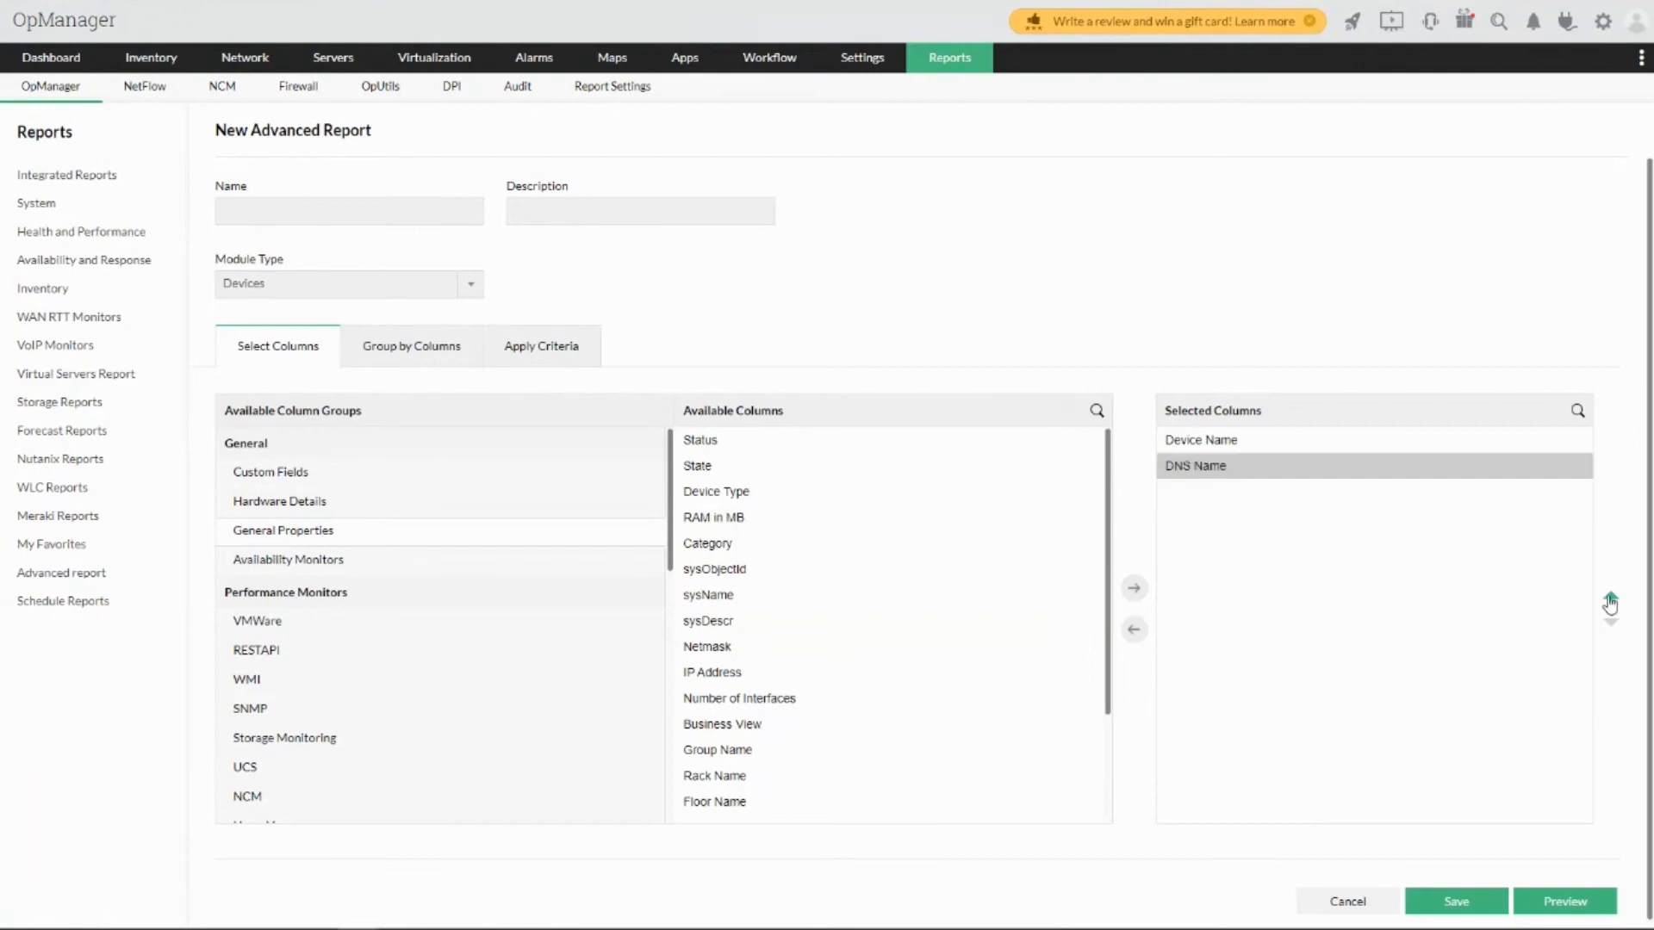
- Add the Number of Interfaces and IP Address columns, and move IP Address directly below Device Name
scroll(732, 739, down, 2)
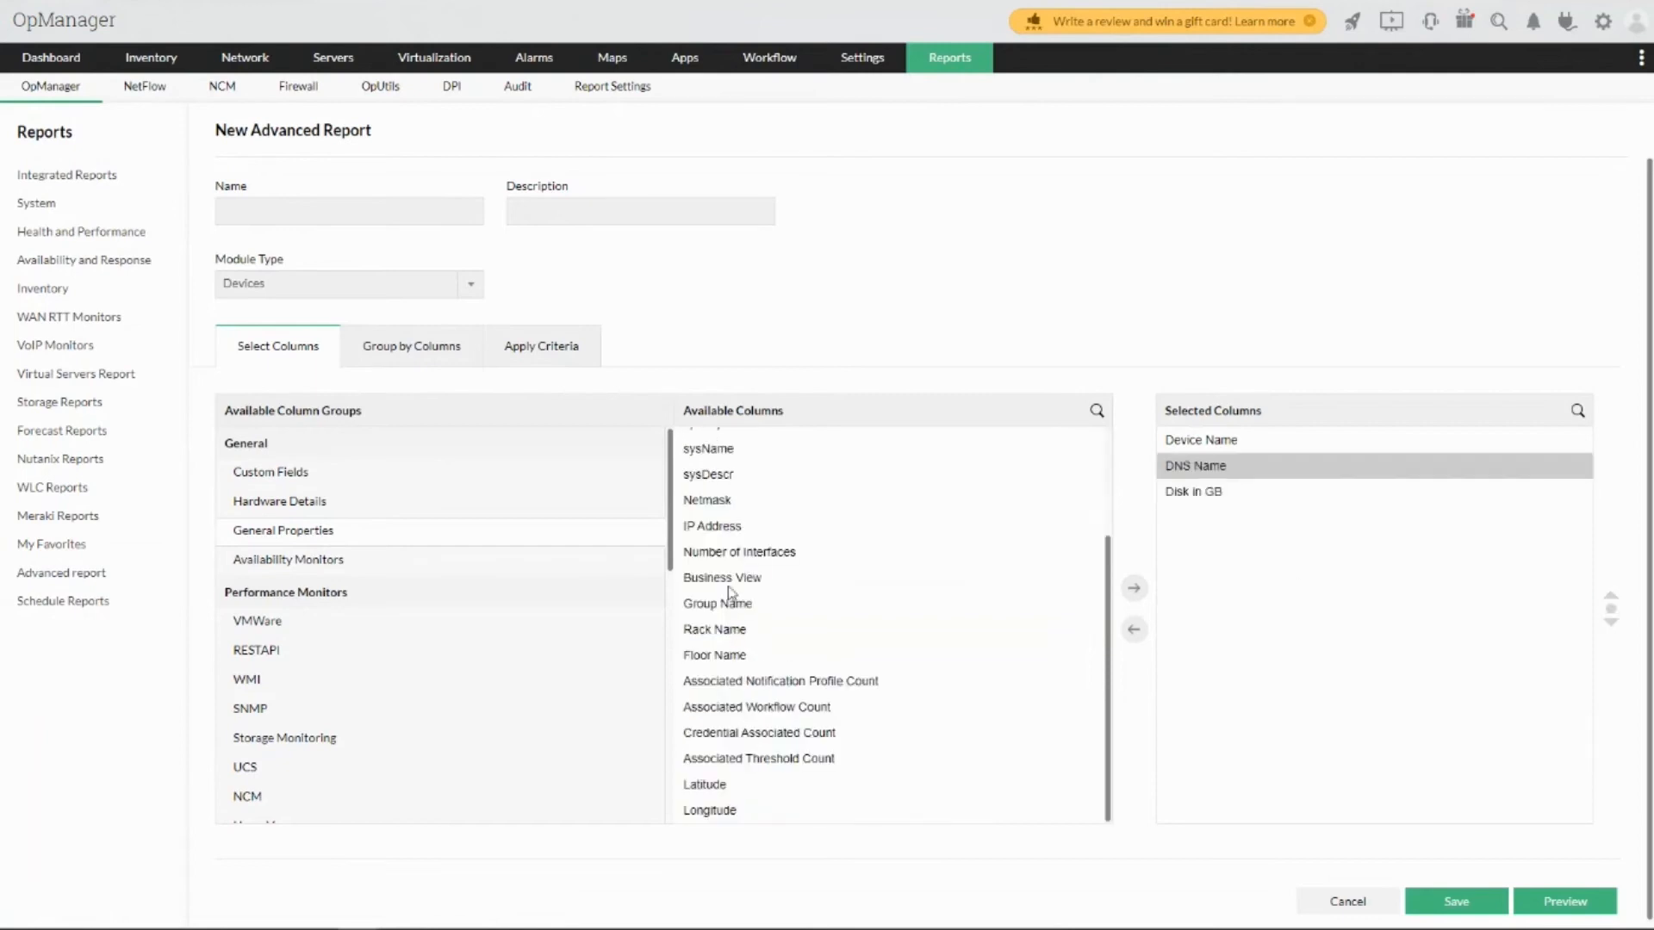
click(739, 552)
click(1135, 592)
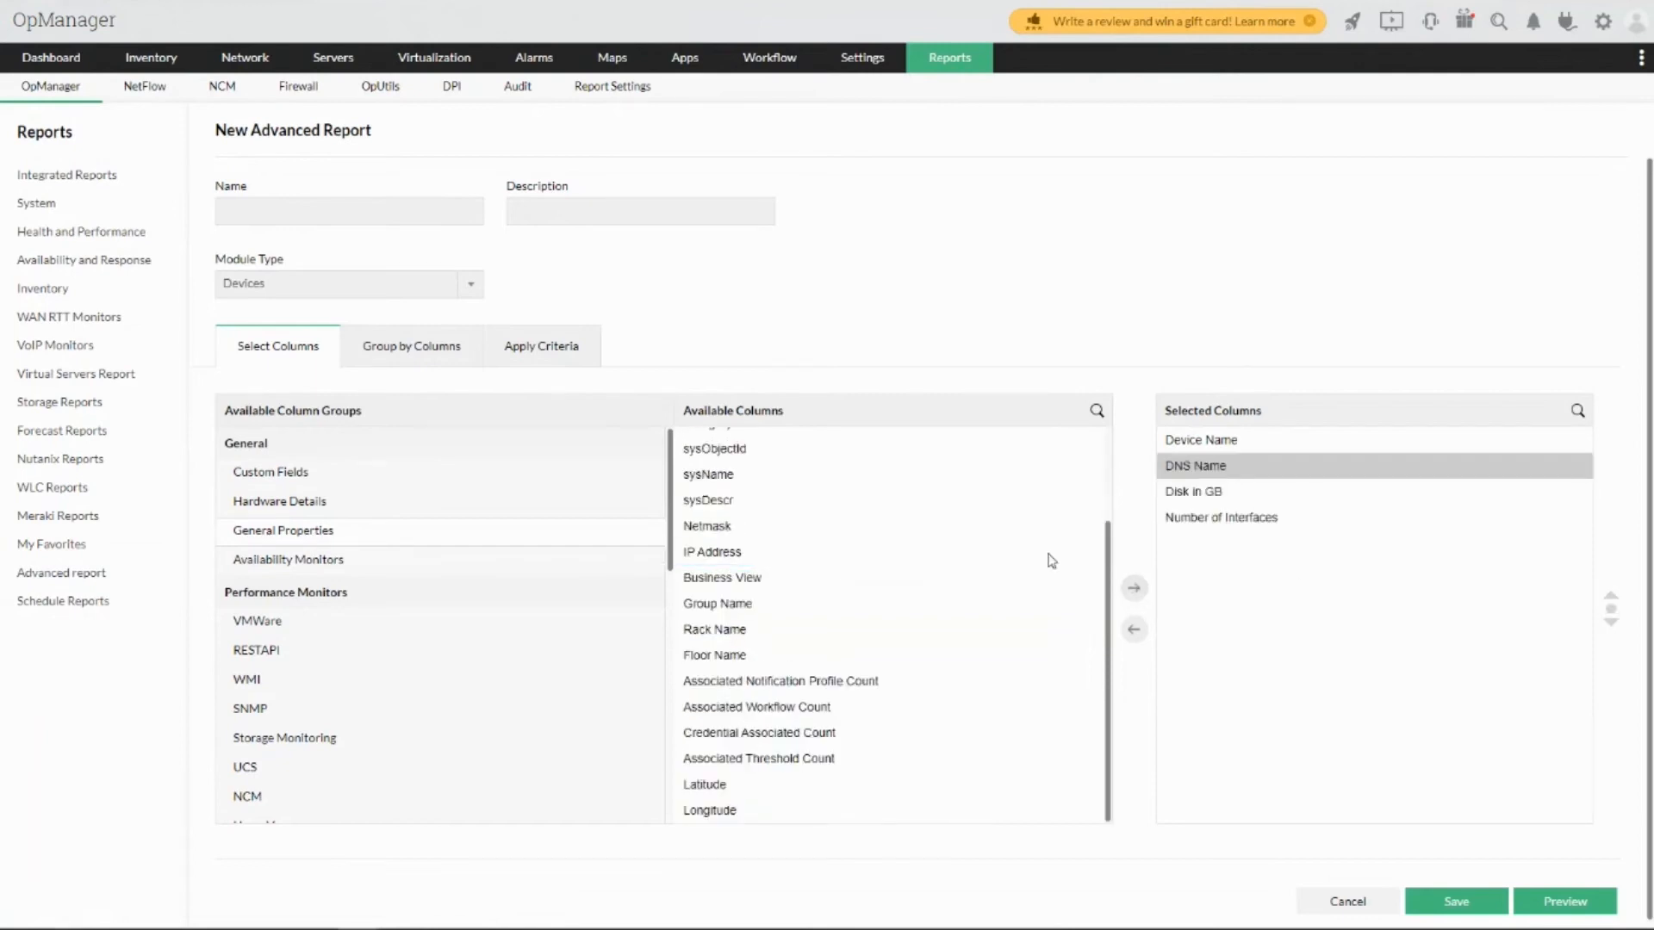
click(699, 555)
click(1132, 591)
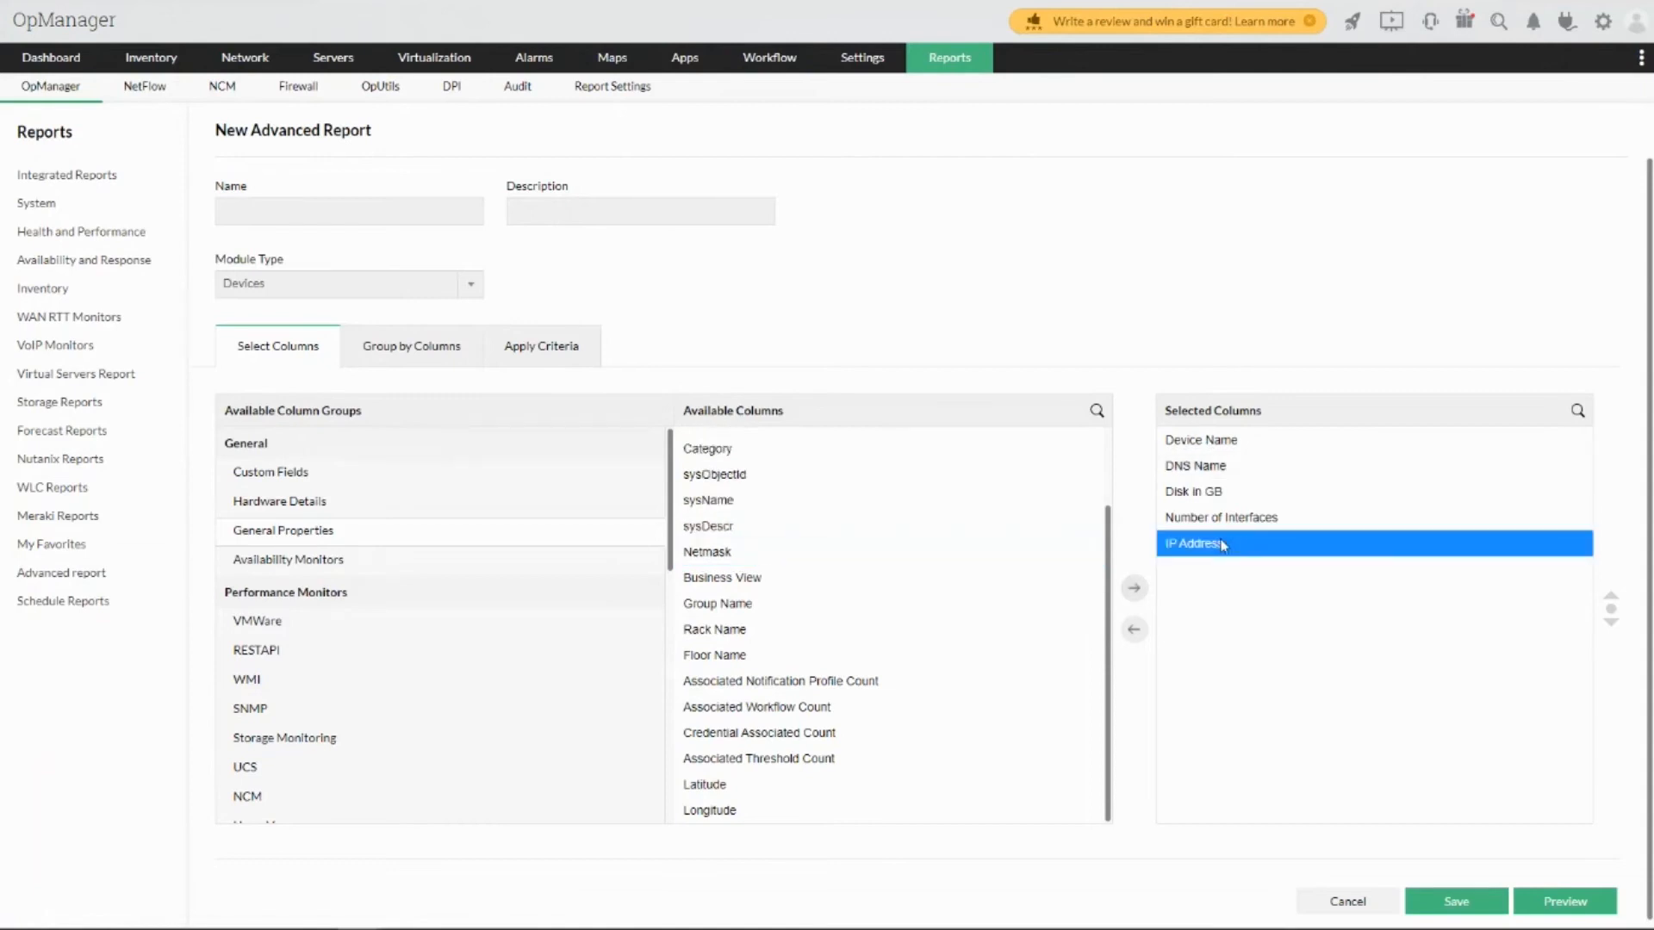
click(1612, 598)
click(1612, 598)
click(1612, 598)
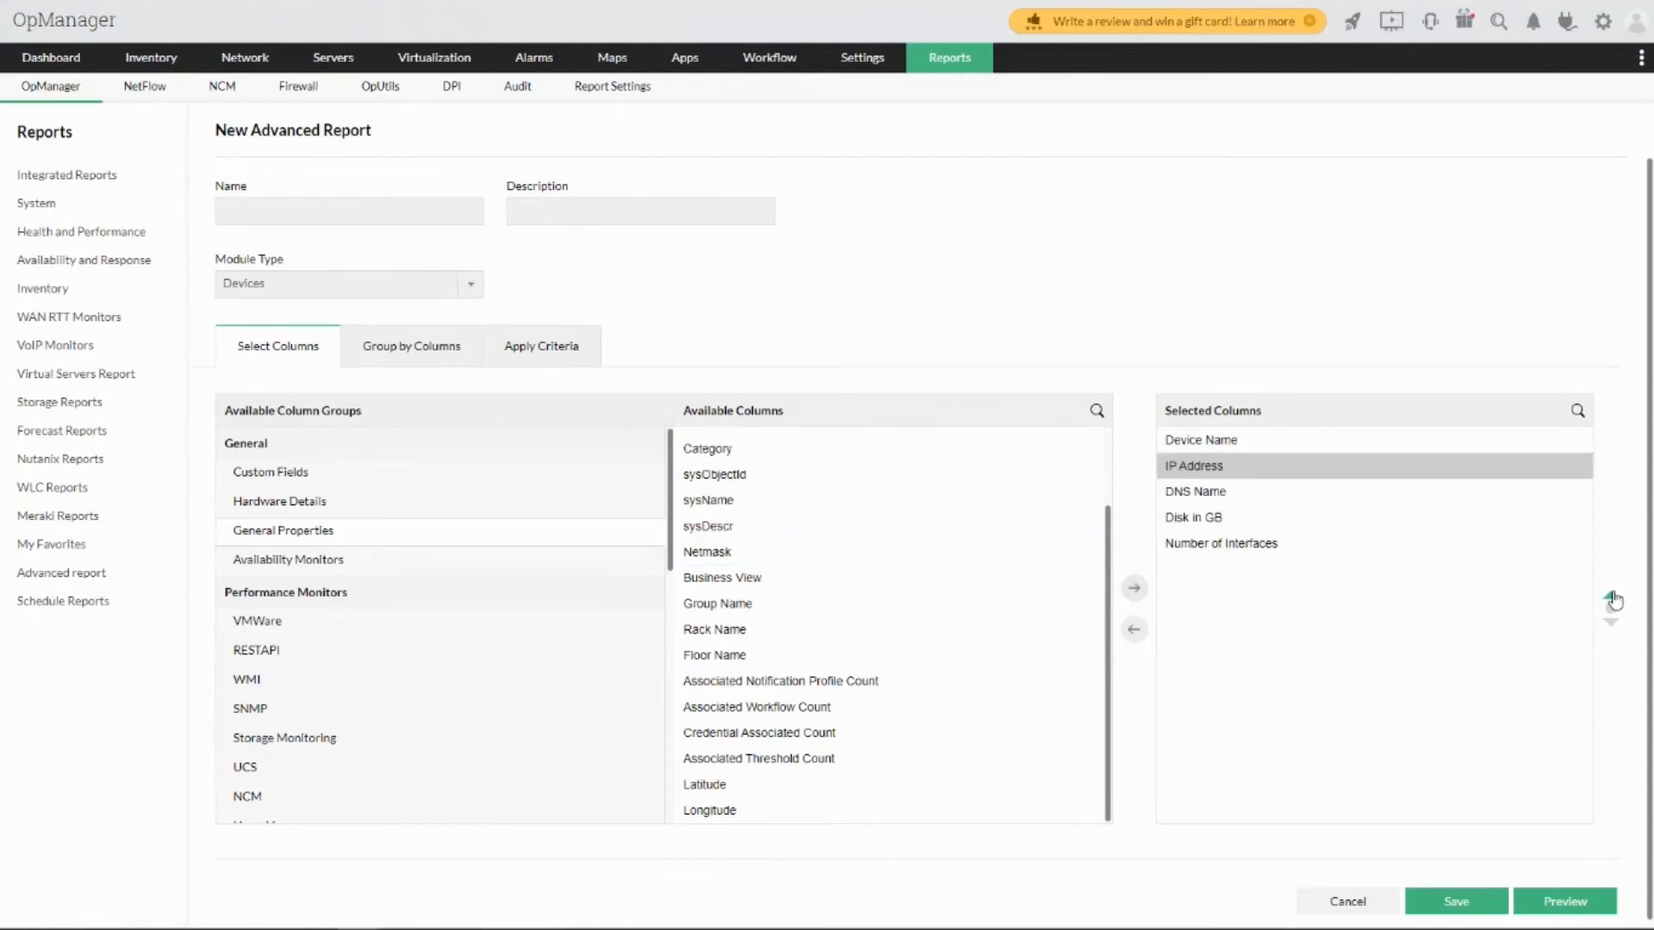
- Add the Availability (%) column from the Availability Monitors group to the report
click(306, 566)
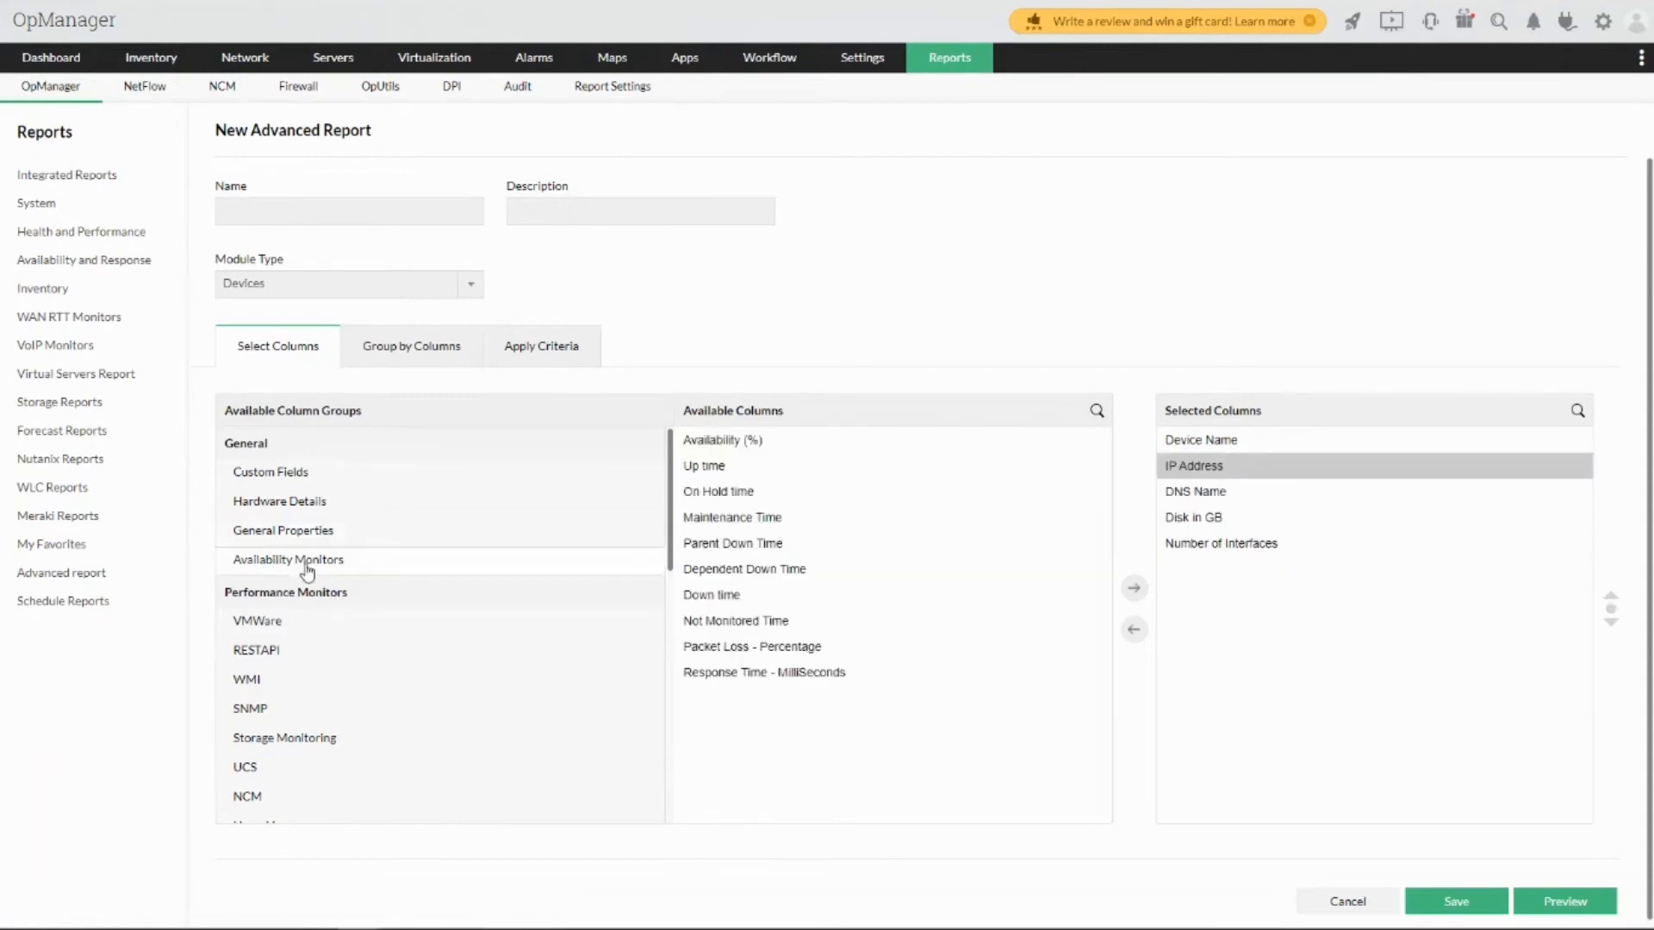
click(728, 443)
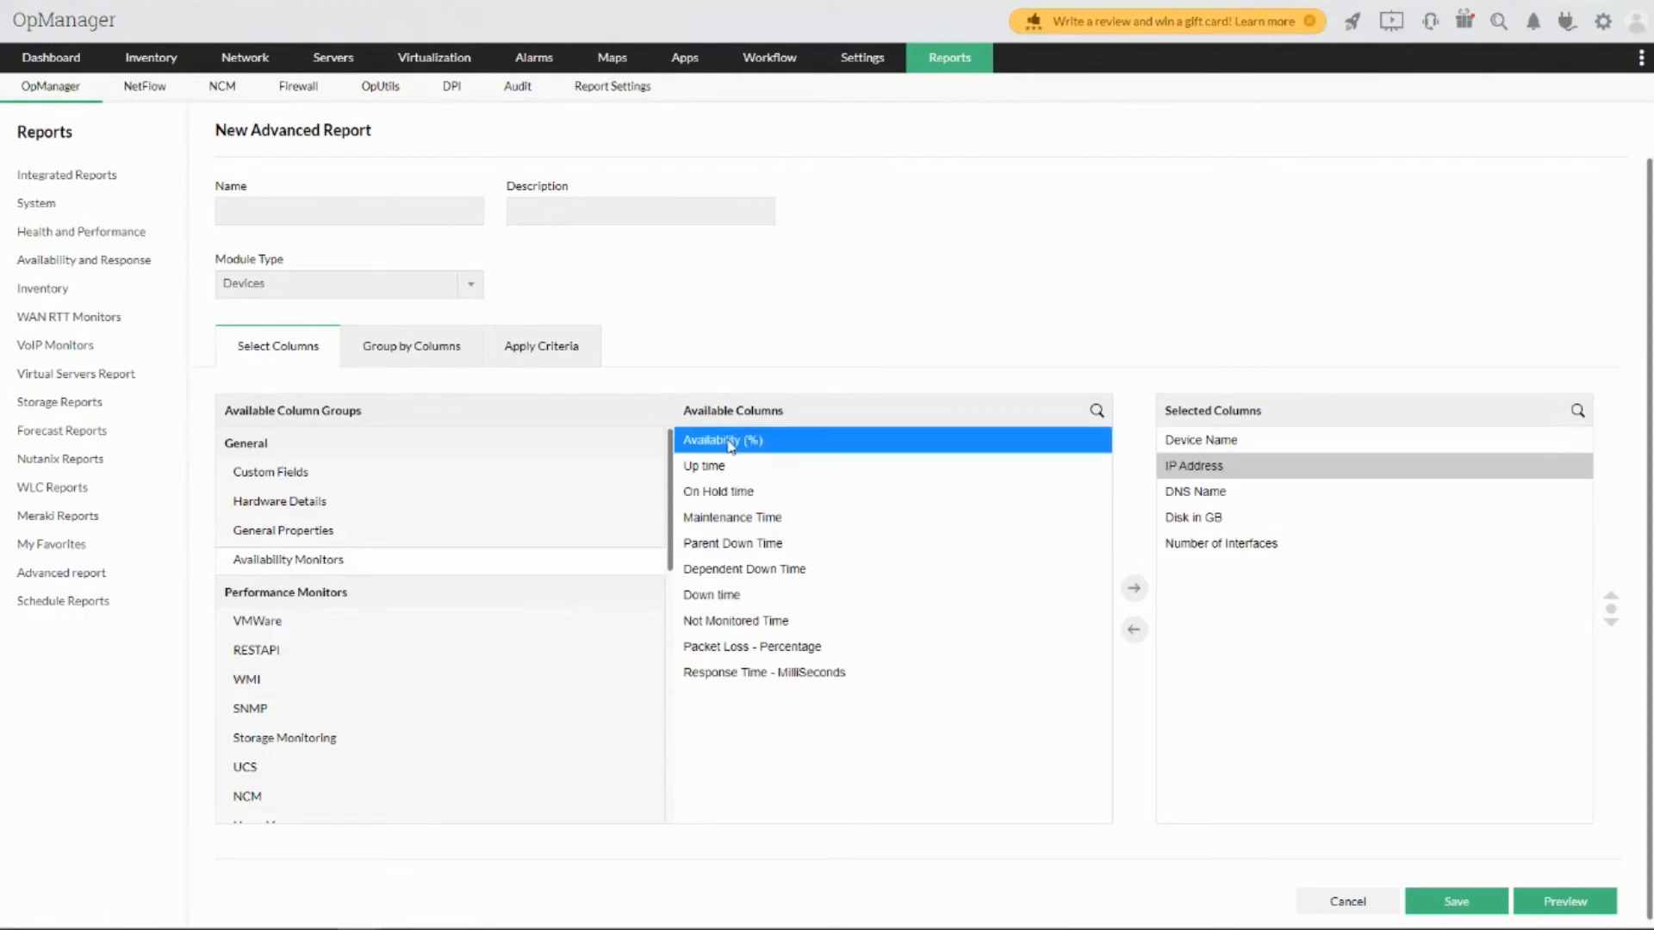
click(1134, 588)
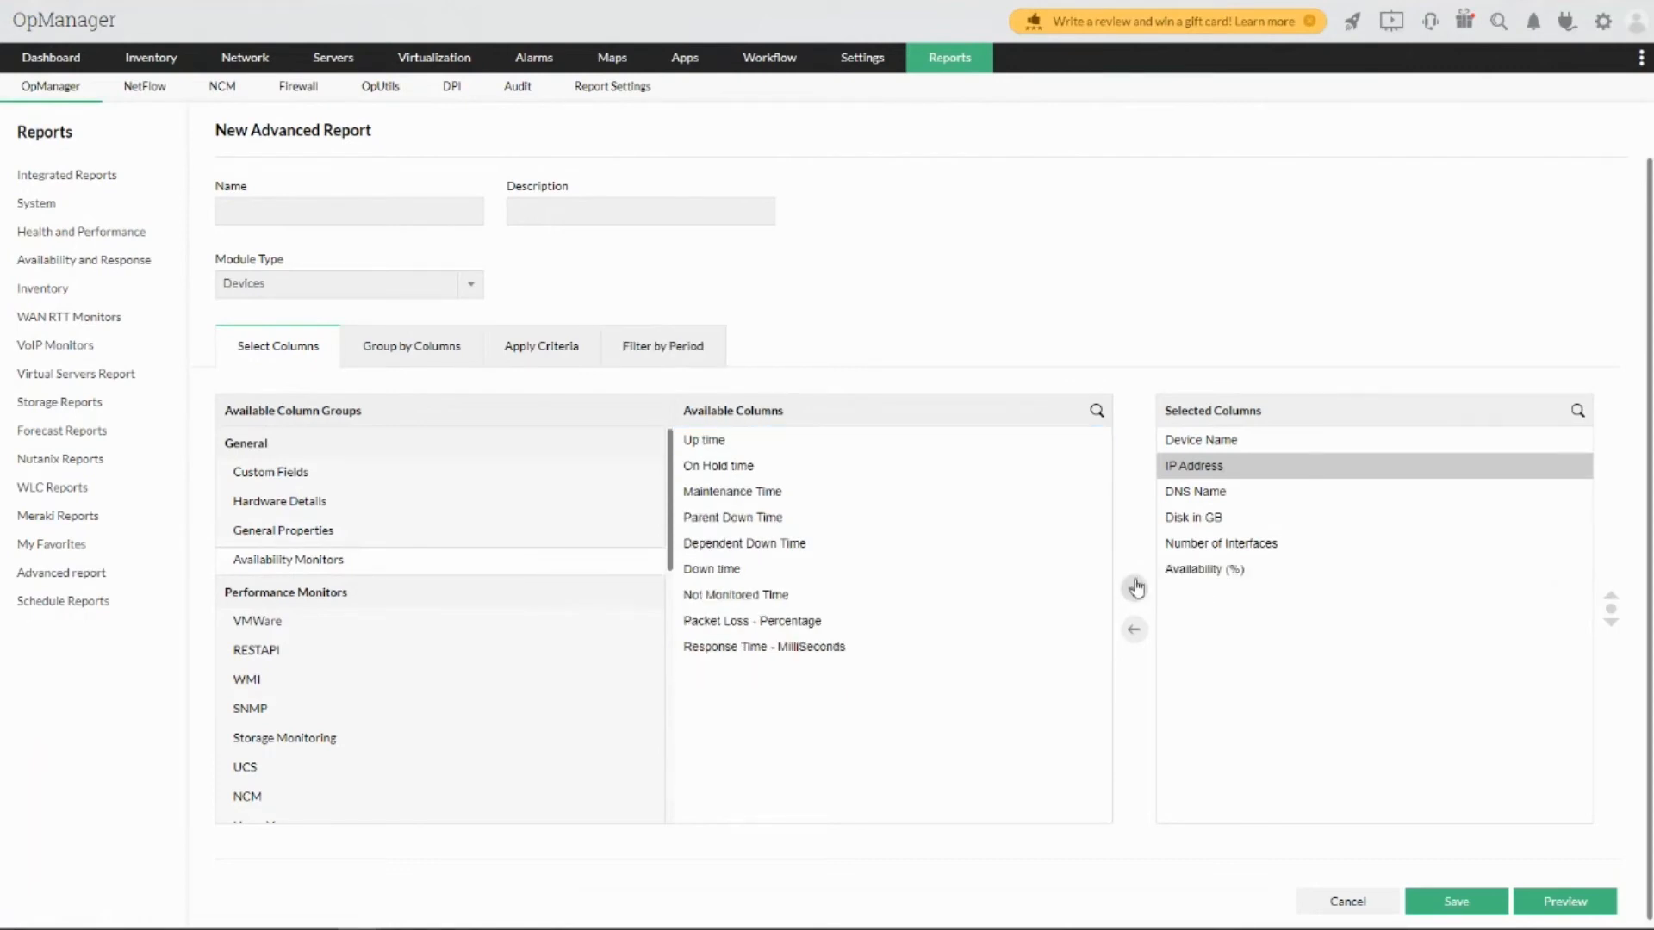
- Add the CPU Utilization - Percentage and Memory Utilization - Percentage columns from the WMI performance monitors
click(275, 689)
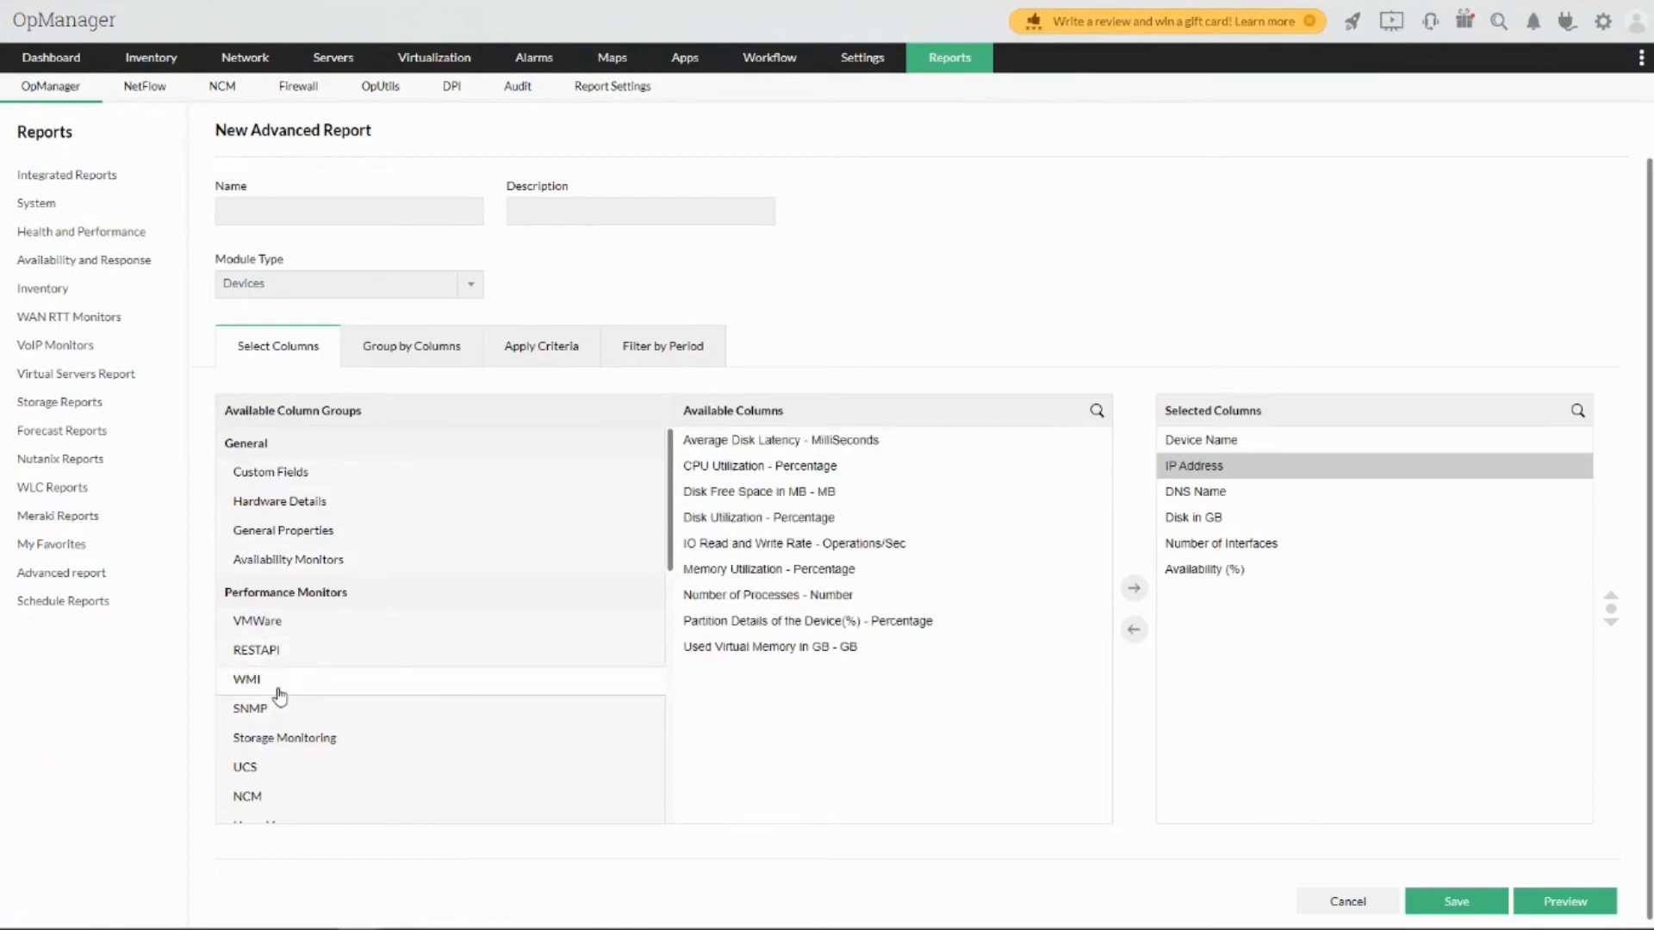
click(773, 470)
click(1133, 592)
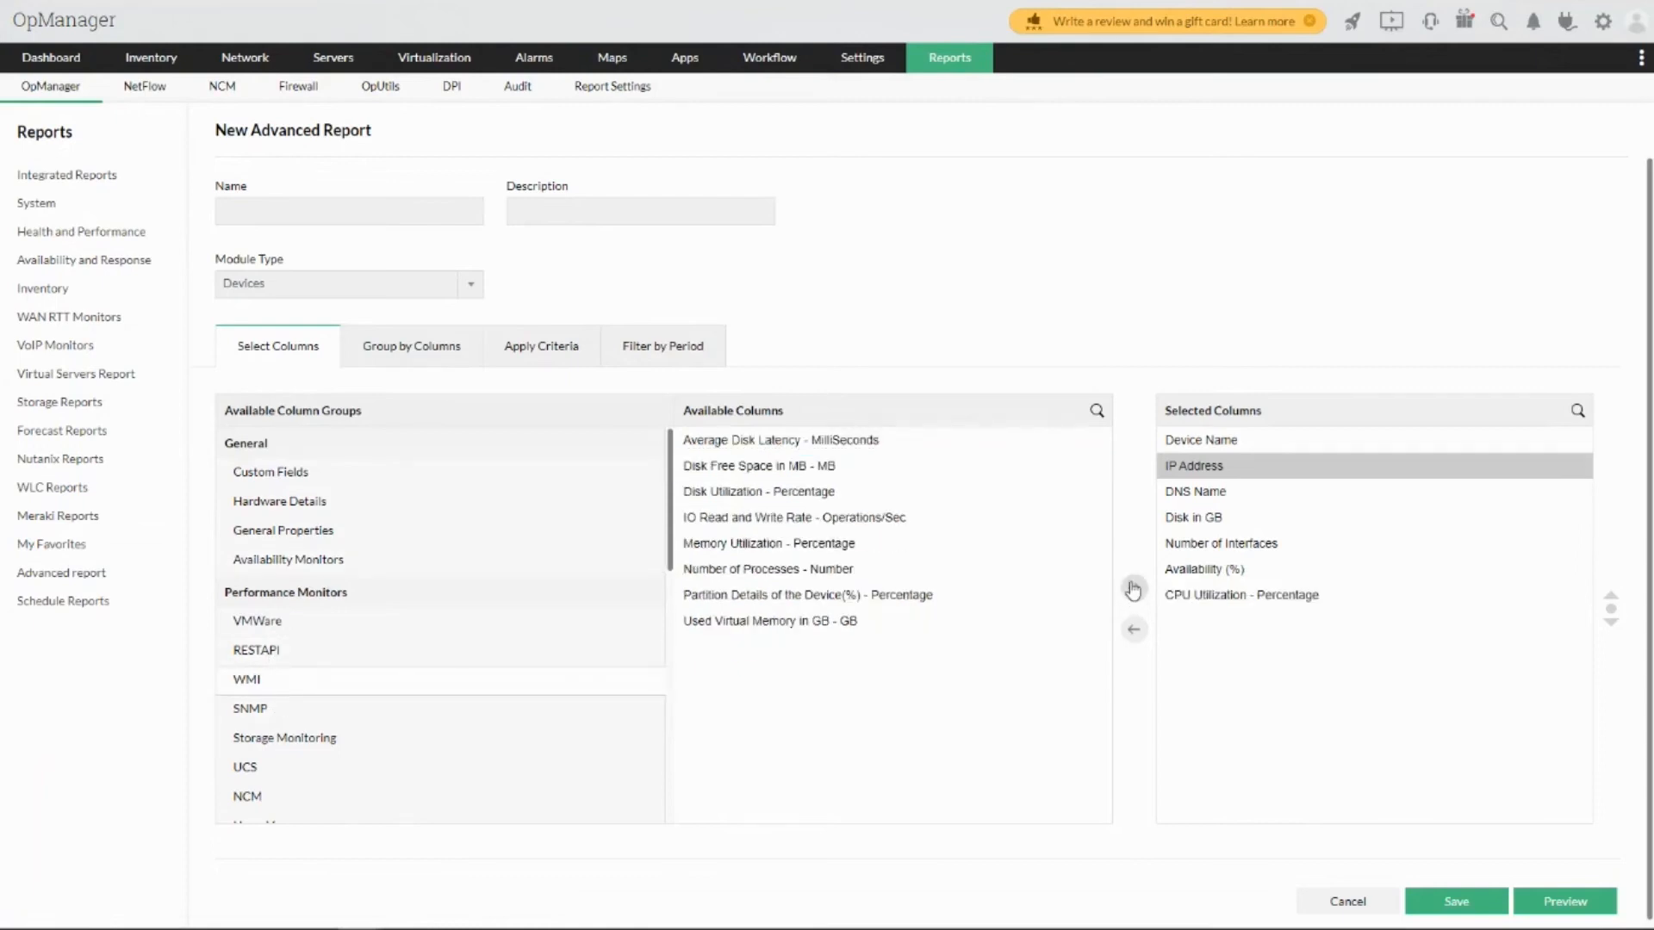
click(729, 544)
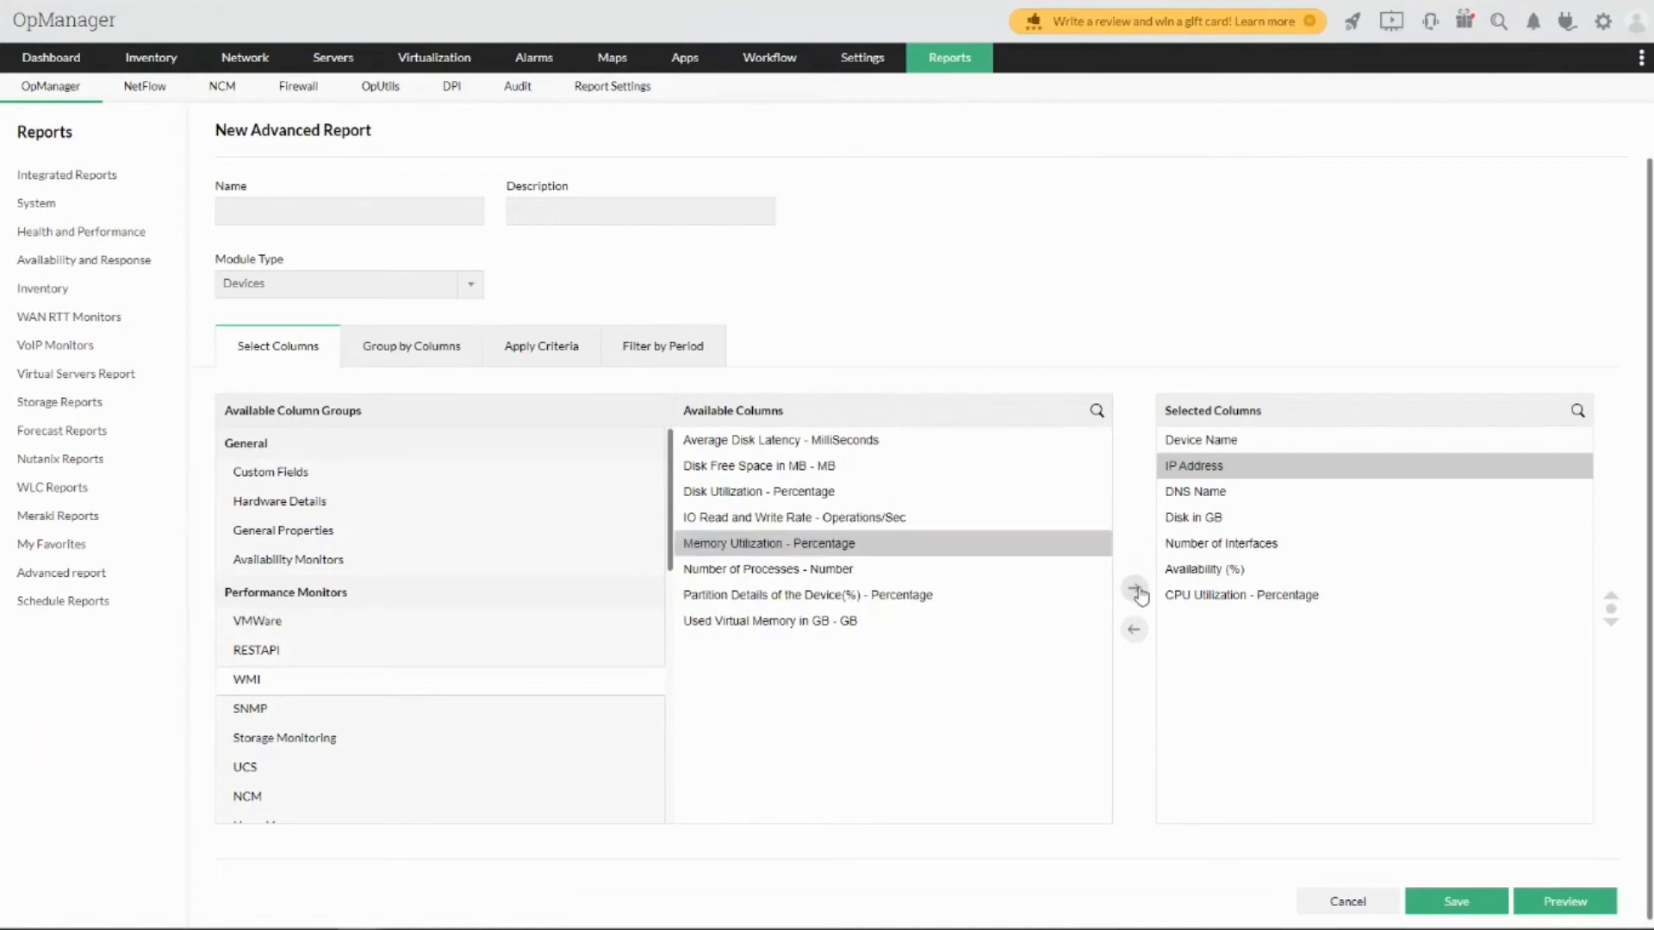
click(1133, 588)
- Examine the remaining column groups and the report's criteria and grouping options
scroll(405, 638, down, 10)
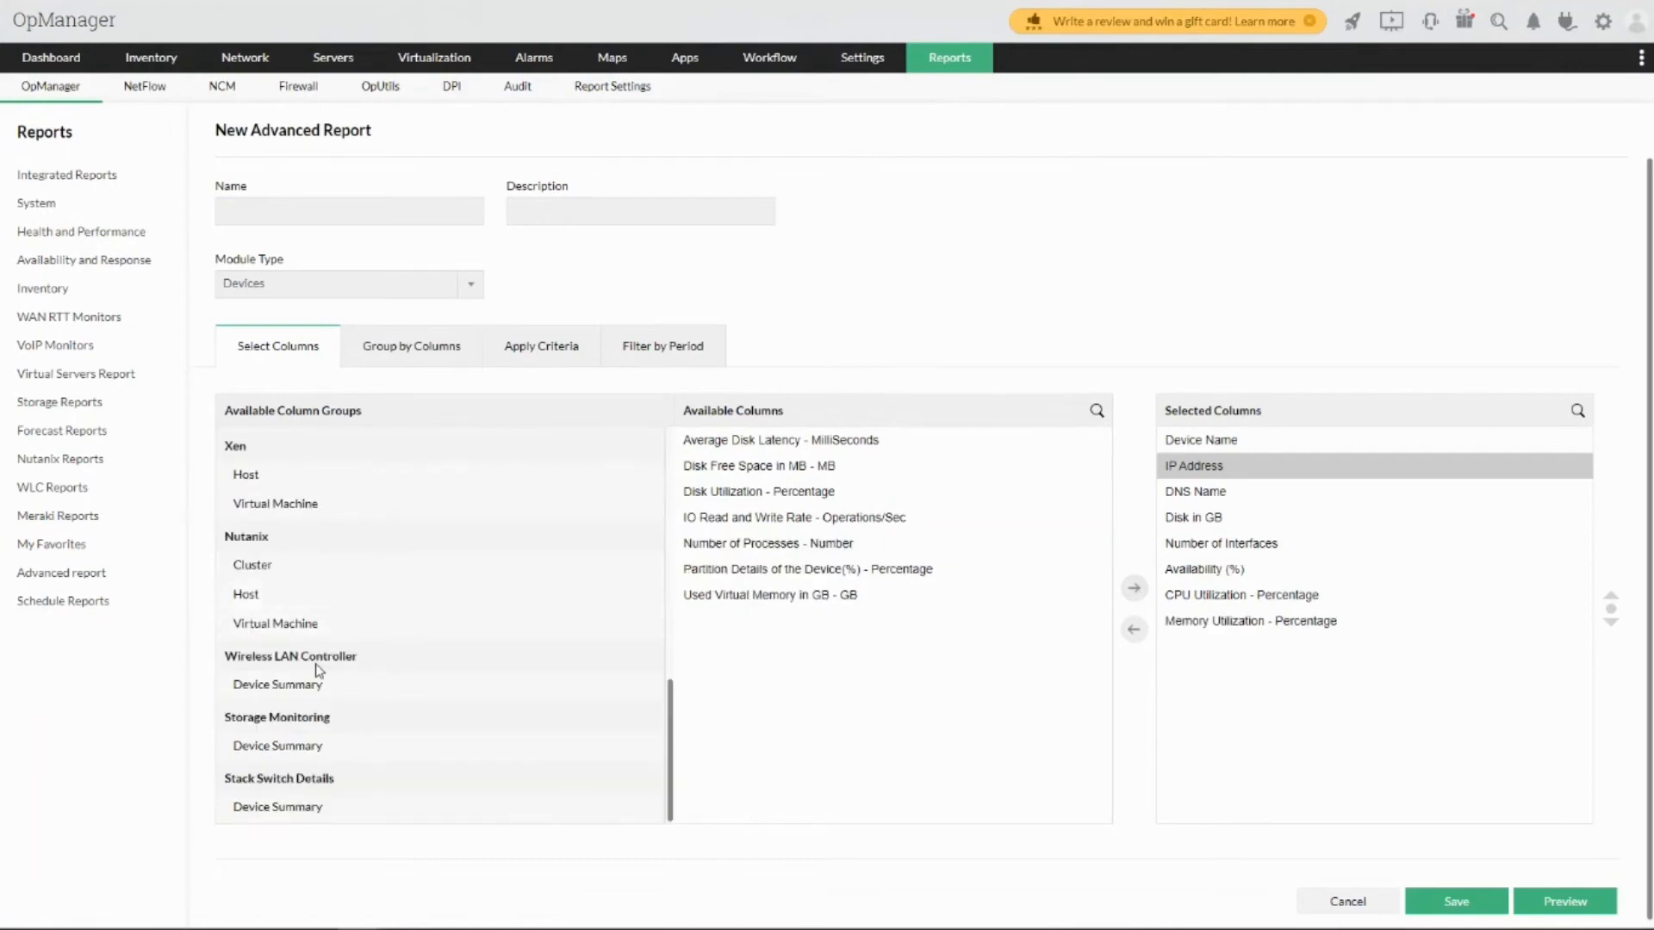
scroll(303, 685, down, 1)
scroll(303, 684, up, 7)
scroll(303, 685, up, 3)
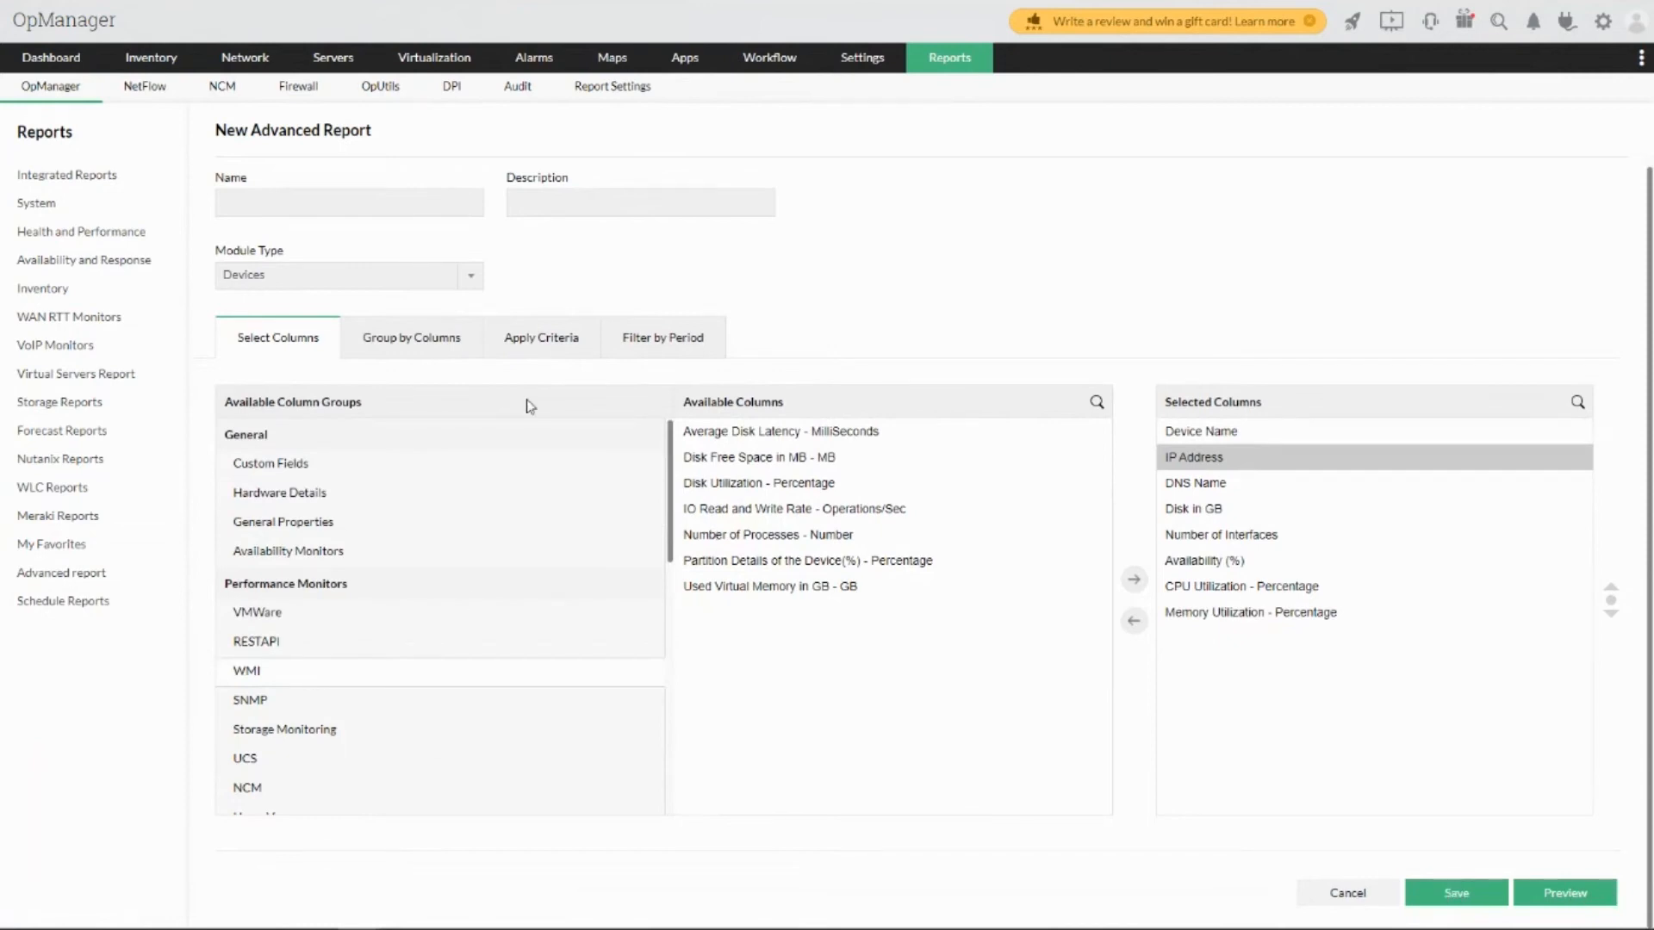
click(417, 341)
click(542, 369)
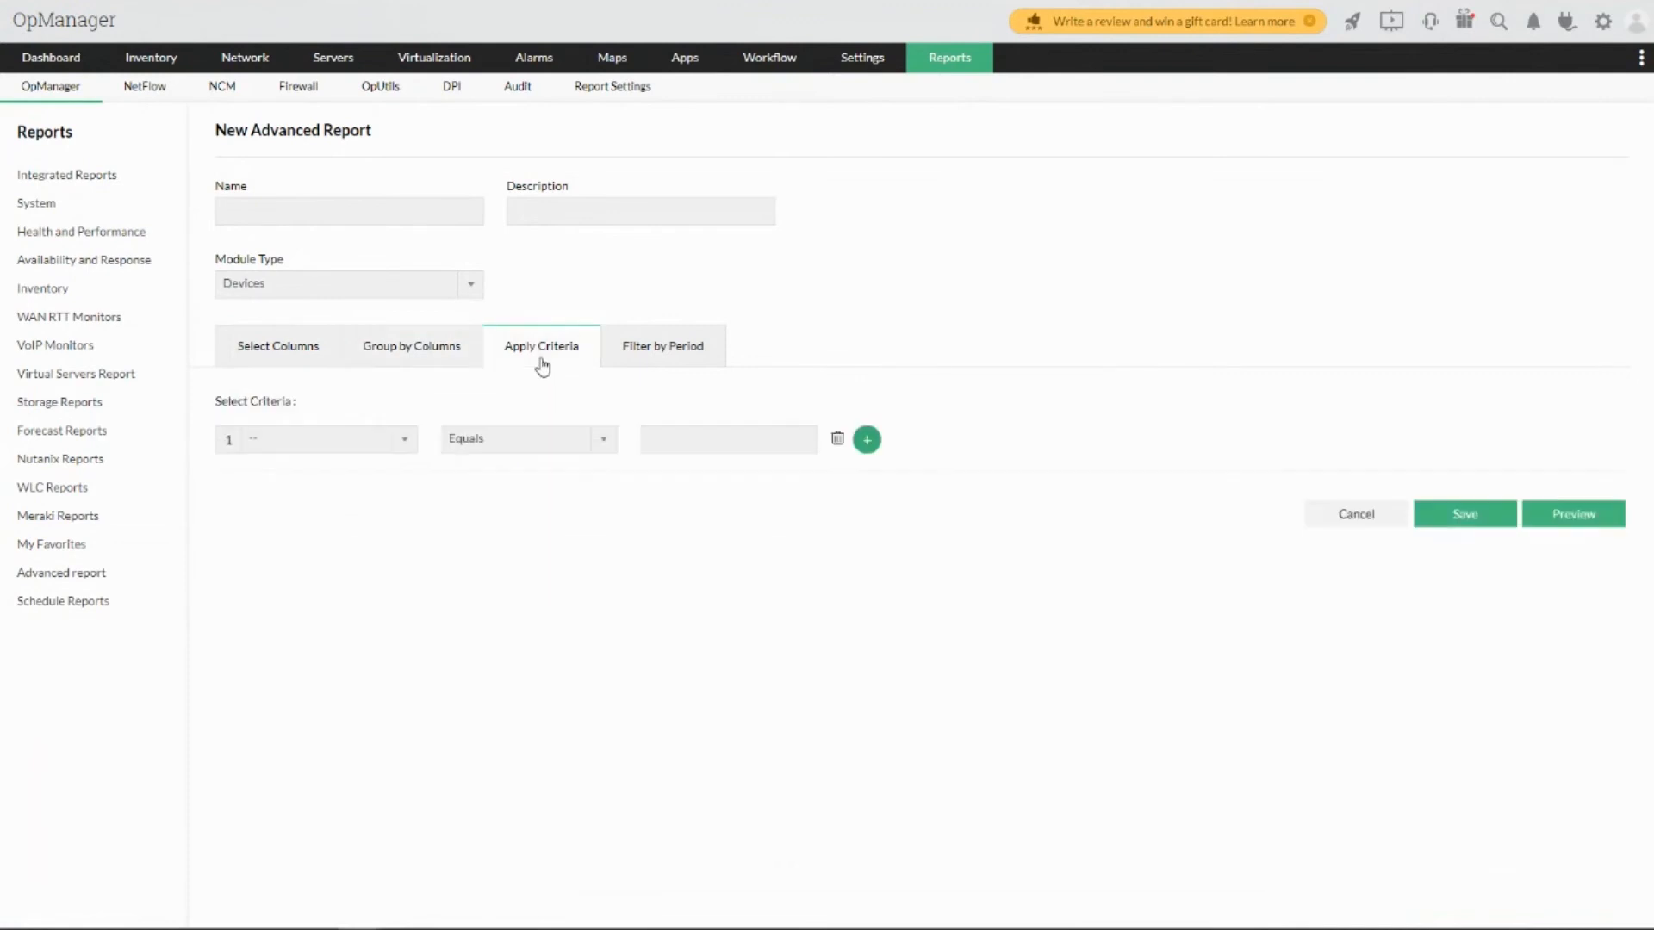
click(332, 447)
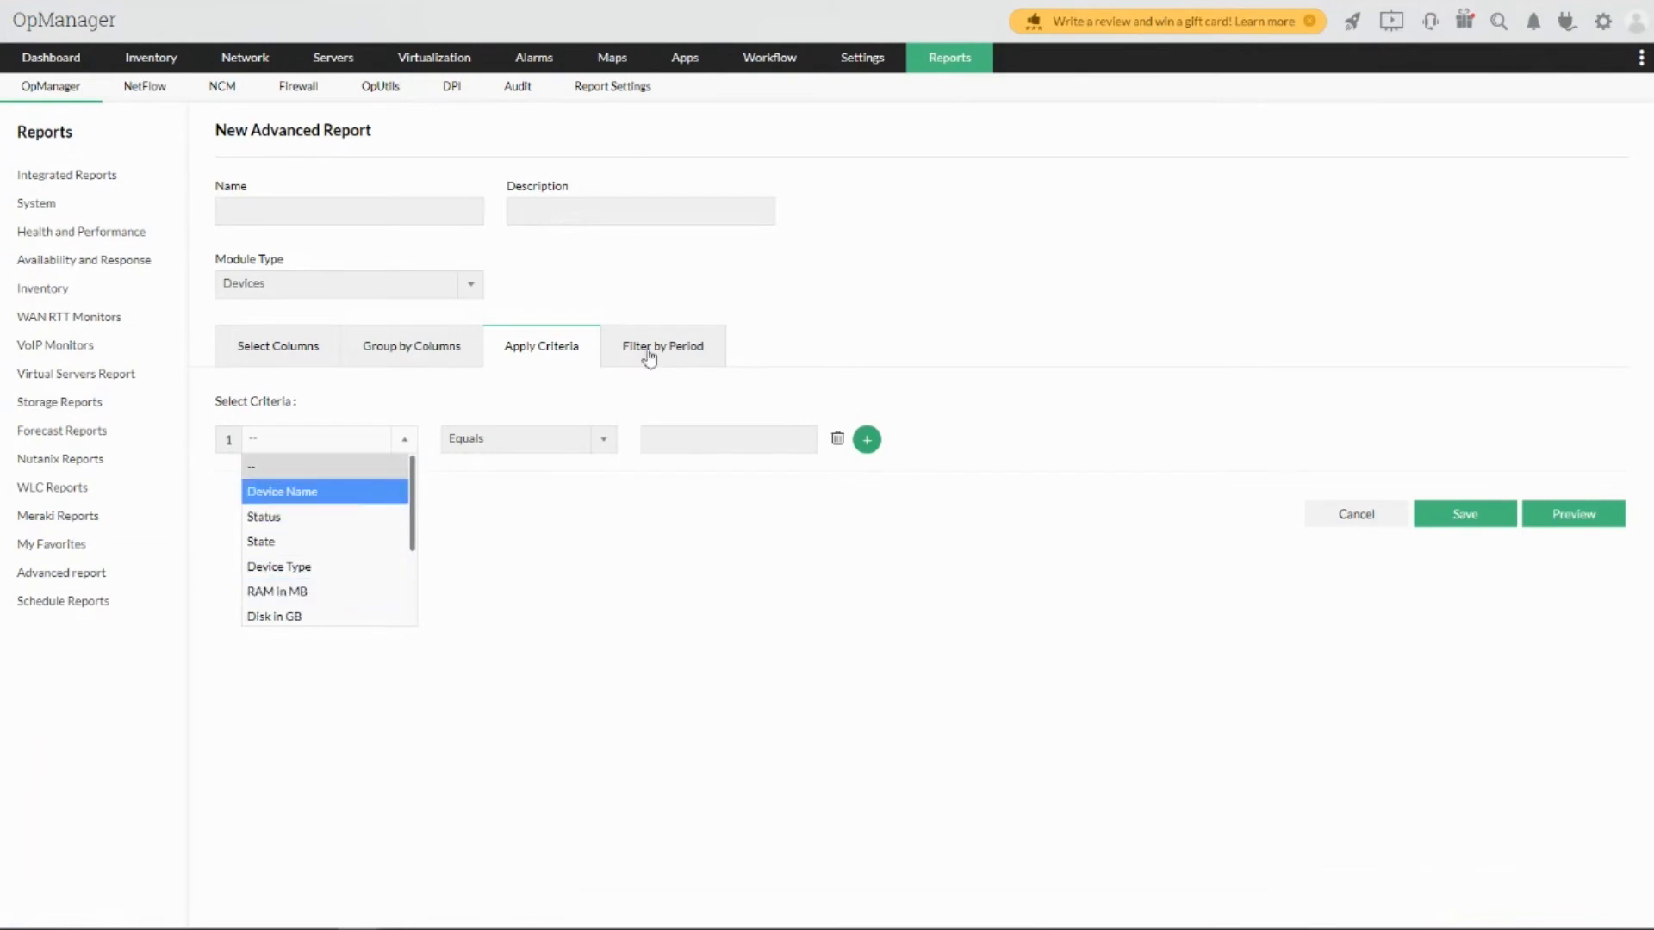
click(411, 361)
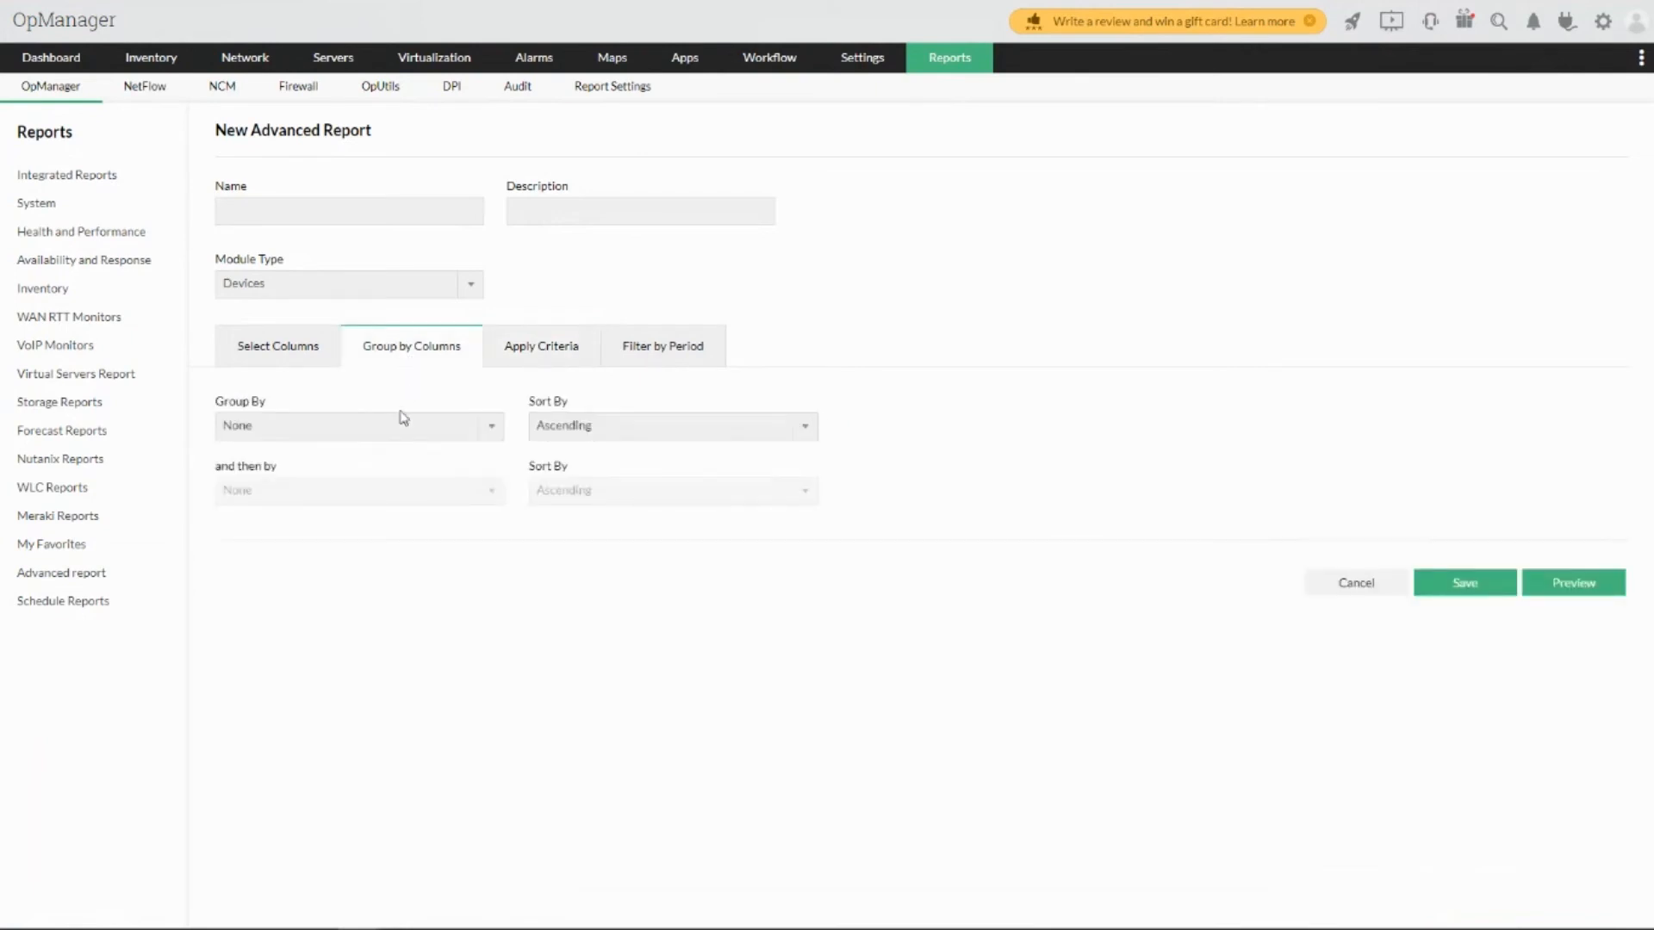
click(385, 440)
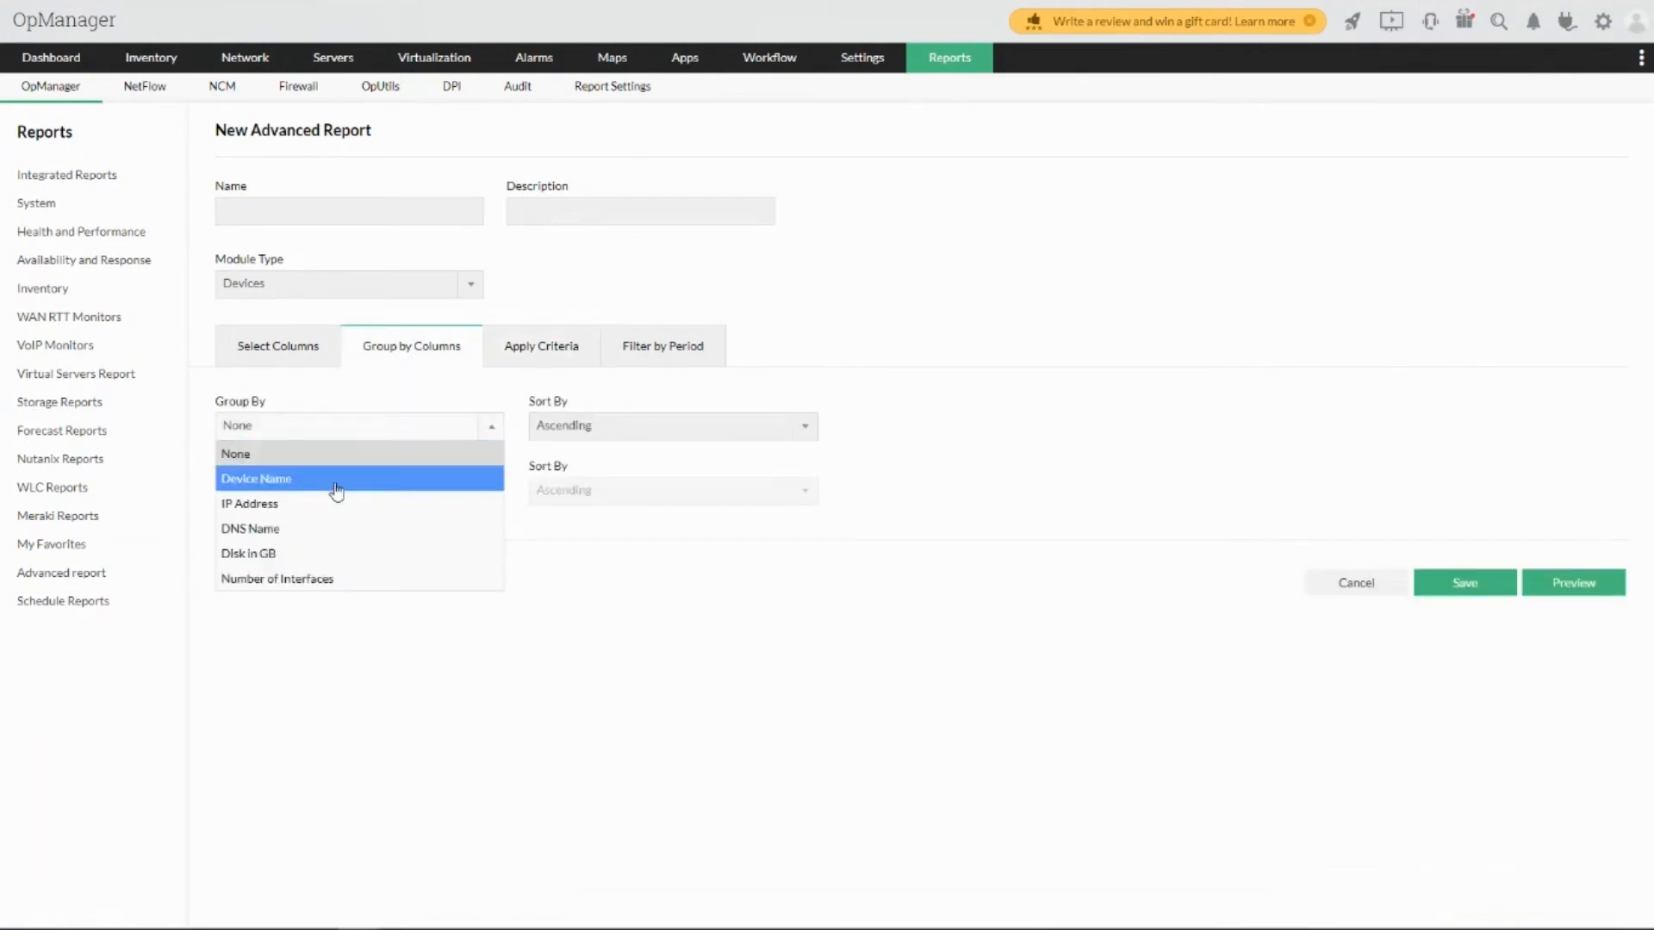
- Set the report's period filter to Last 30 days
click(684, 361)
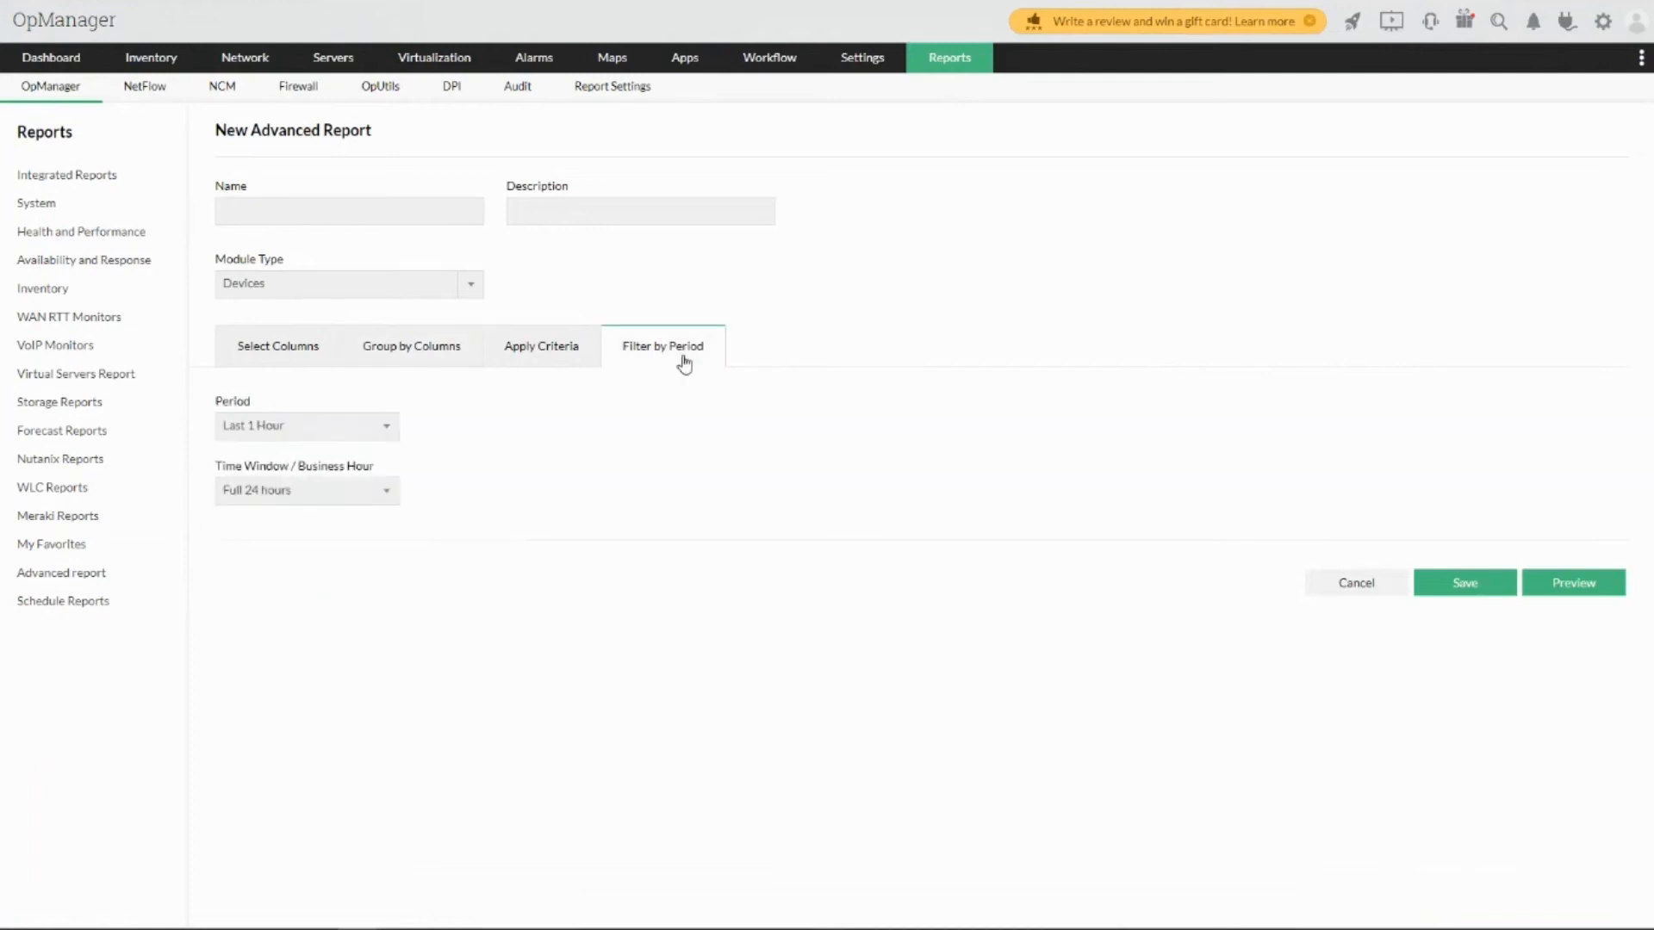
click(319, 427)
scroll(303, 594, down, 3)
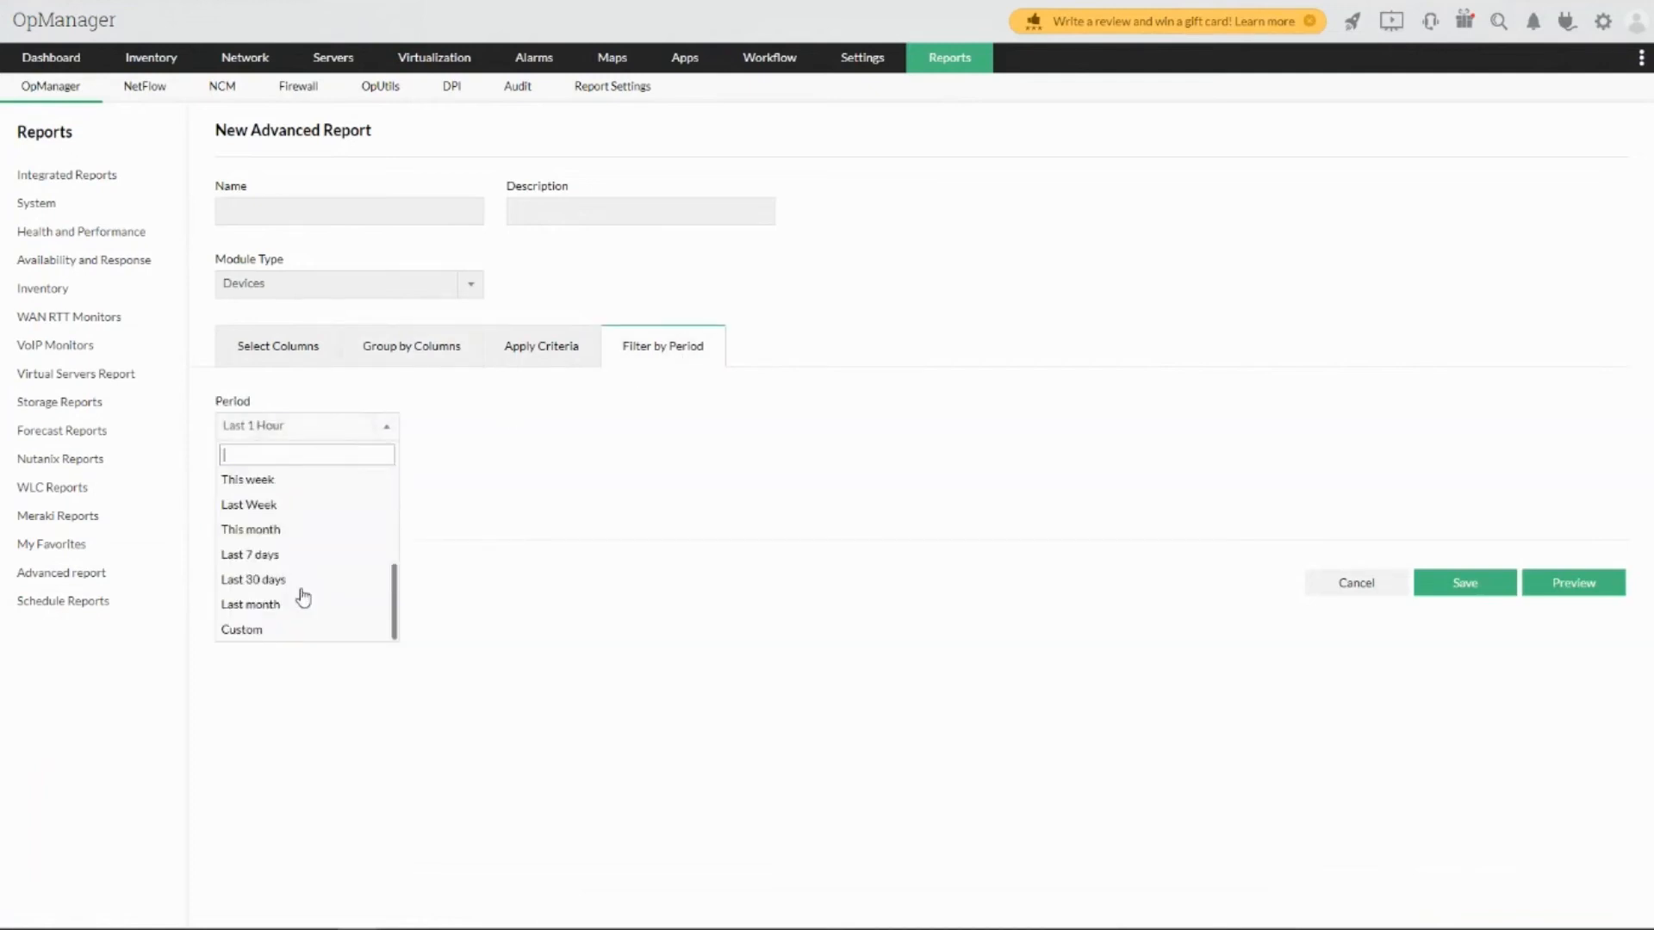
click(304, 581)
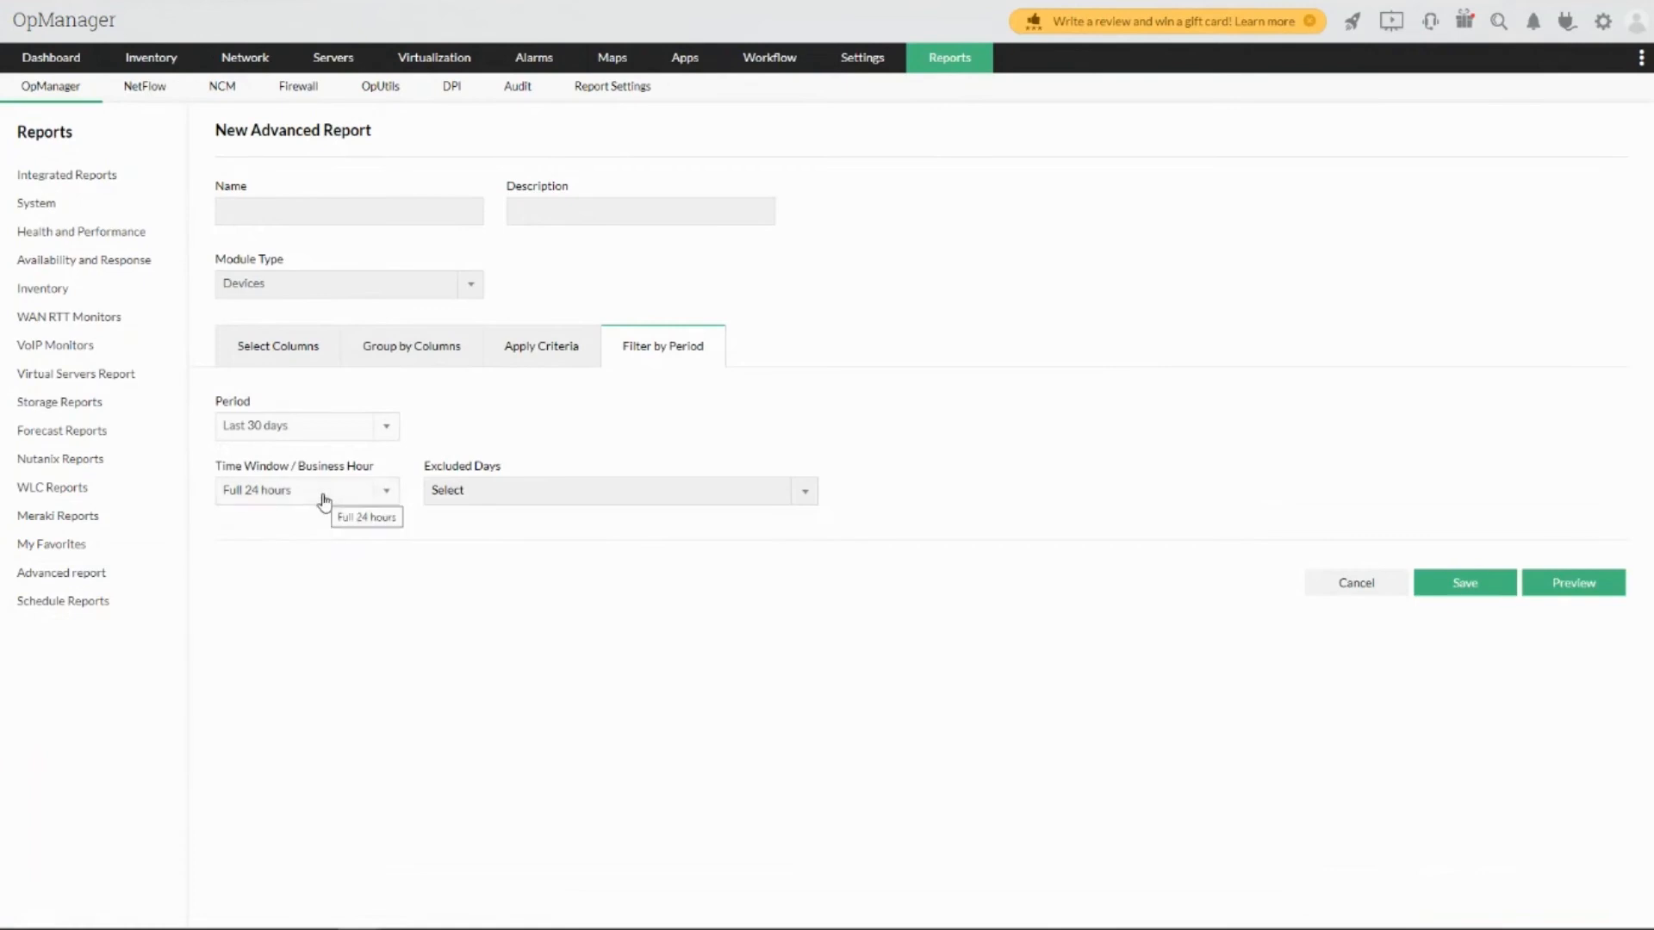
- Preview the new report, look through its rows and columns, and return to editing it
click(1573, 583)
scroll(487, 701, down, 5)
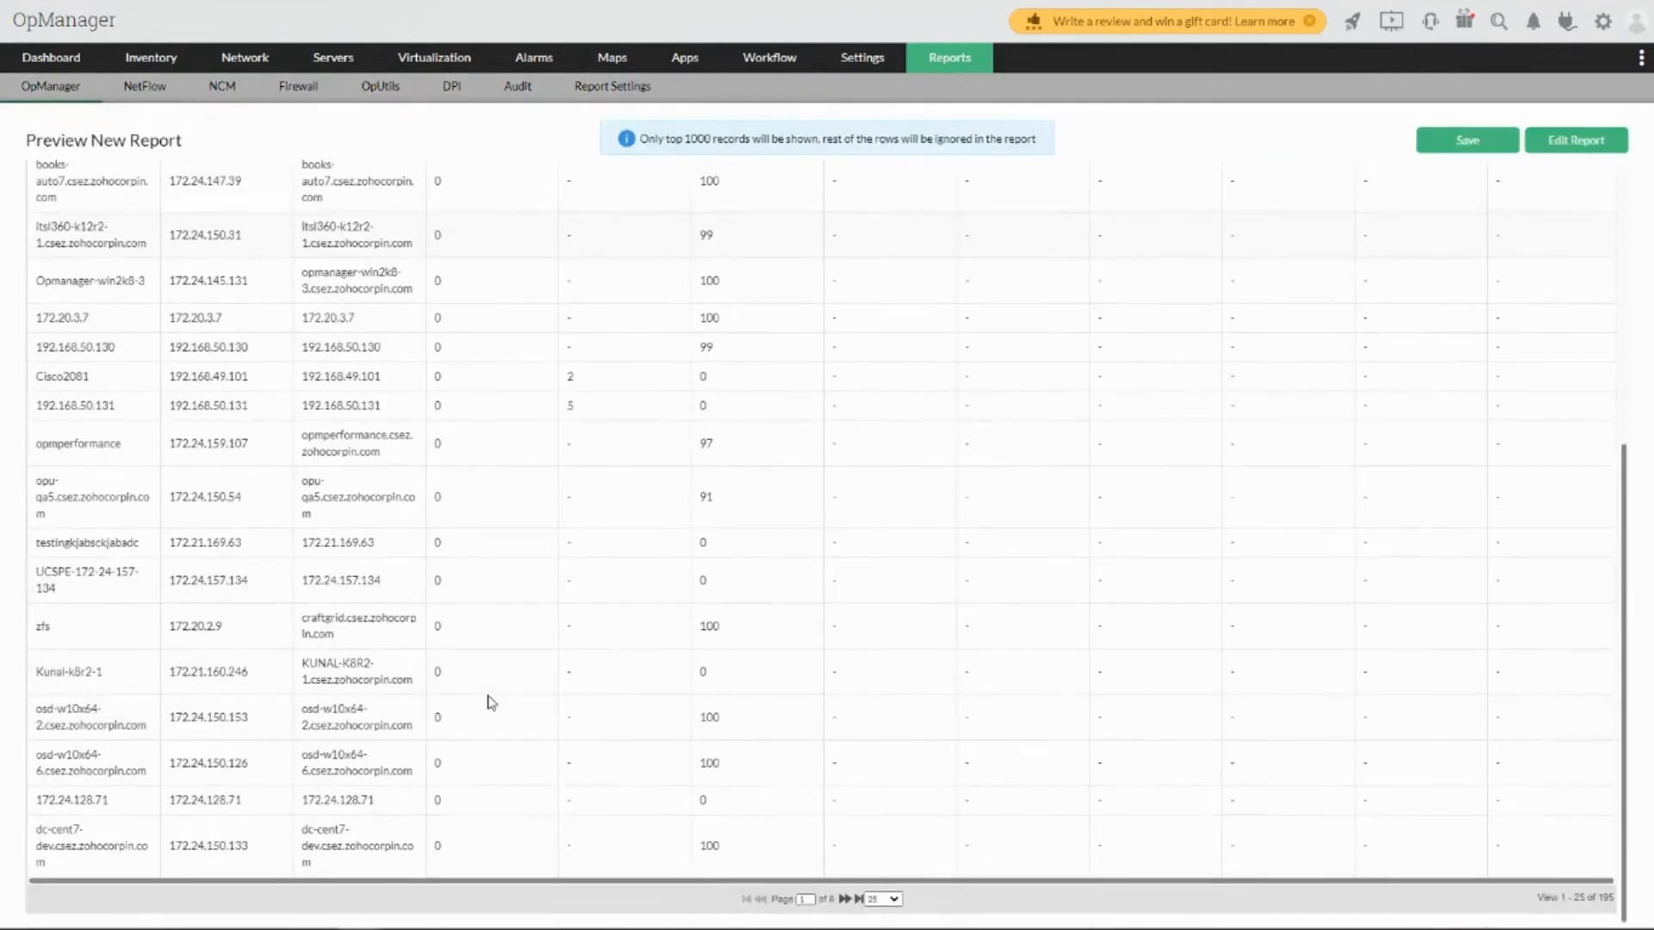
scroll(487, 701, up, 5)
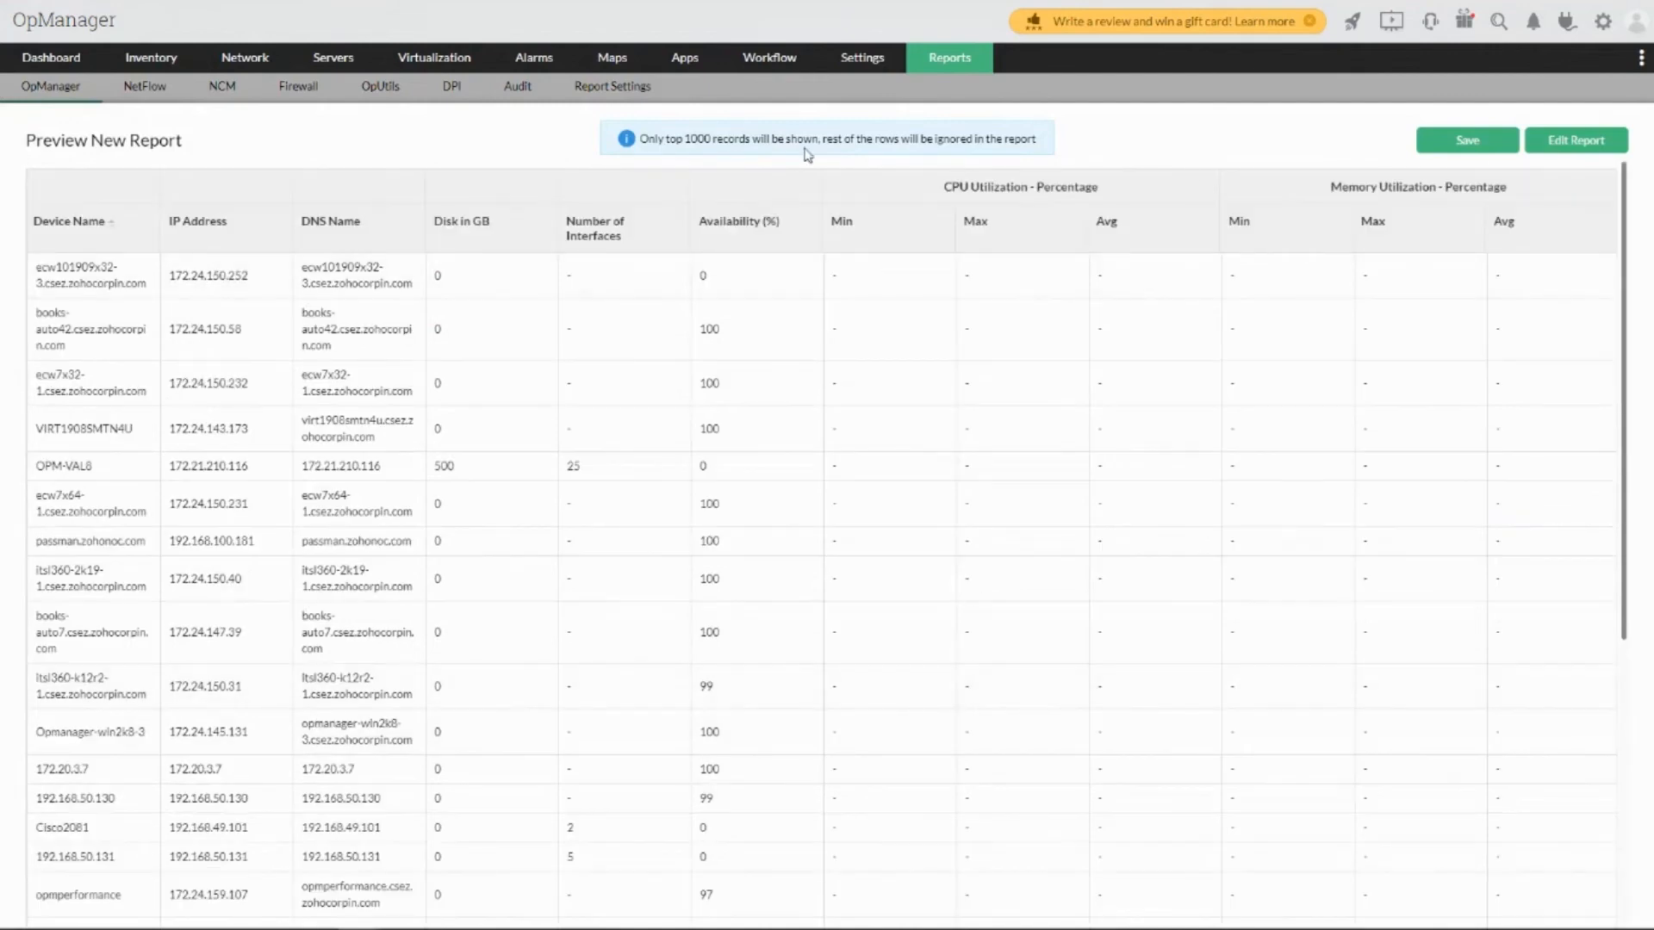
click(1577, 142)
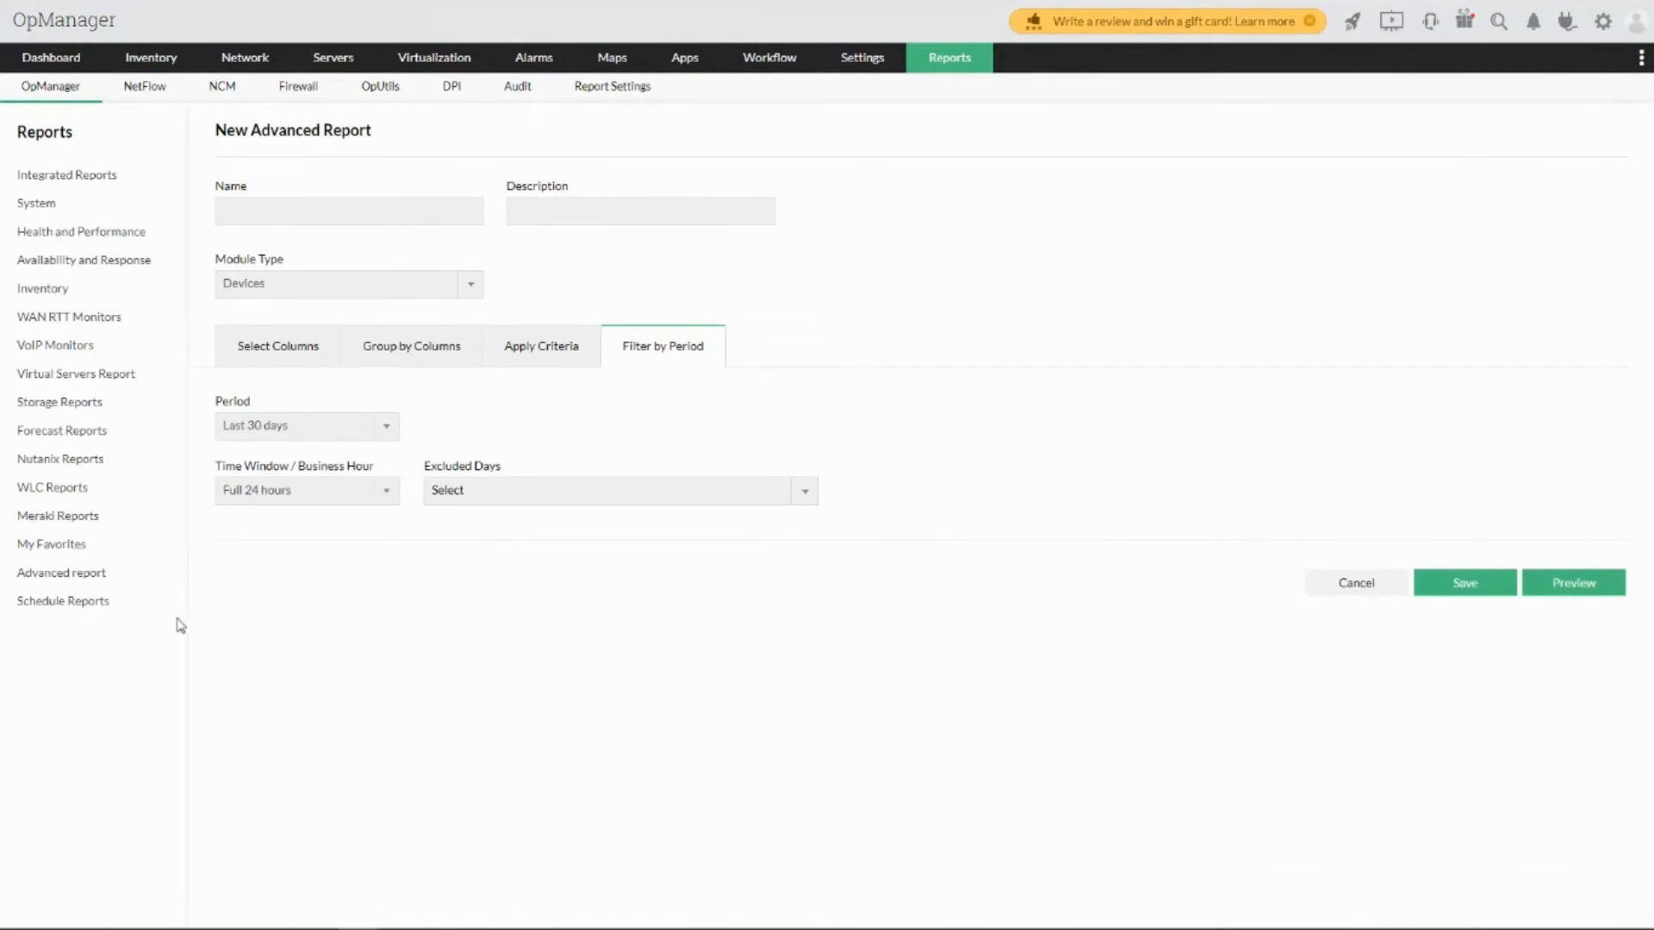
- View the Schedule Reports list and the form for adding a schedule, then cancel the form
click(79, 610)
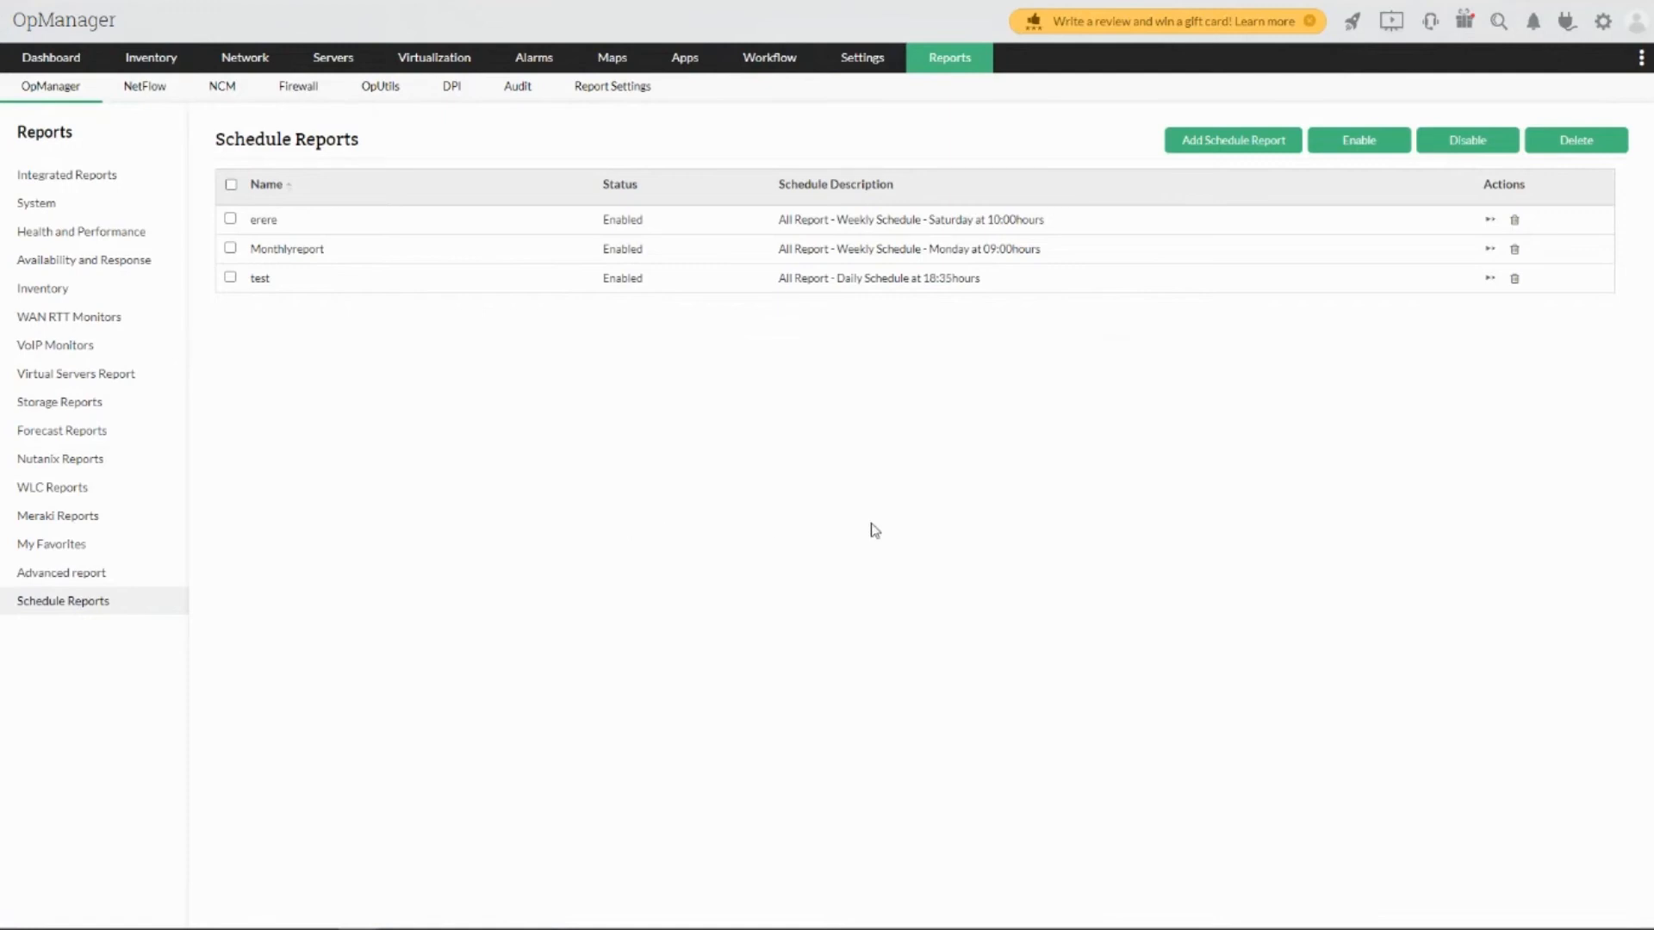
click(1253, 147)
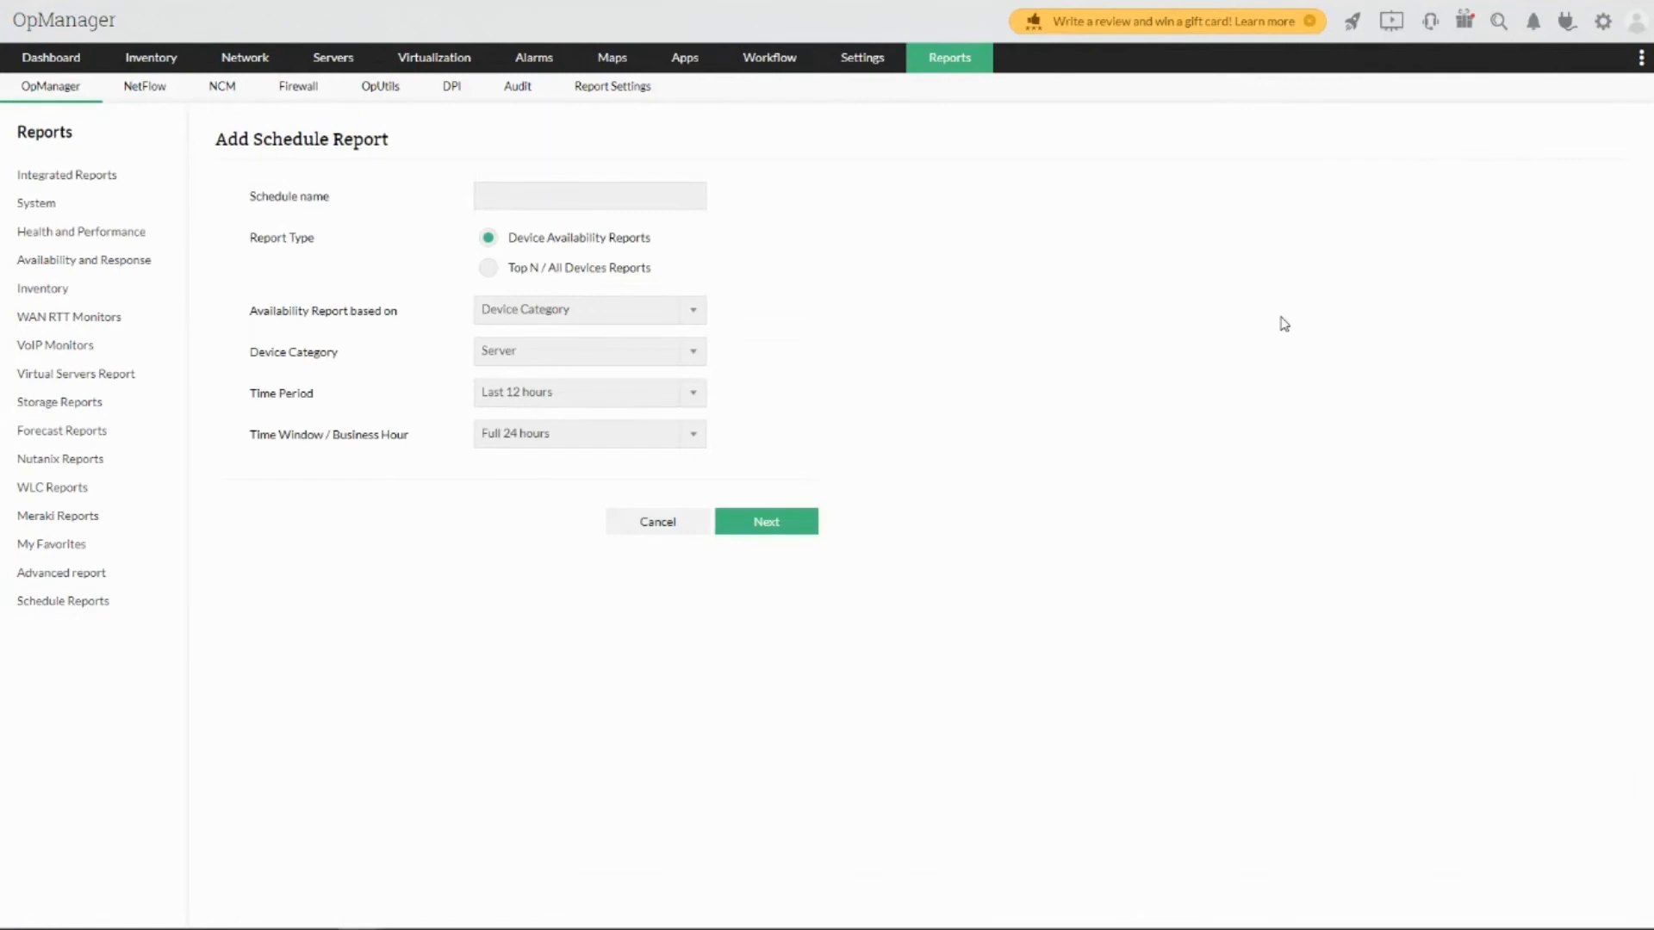
click(639, 526)
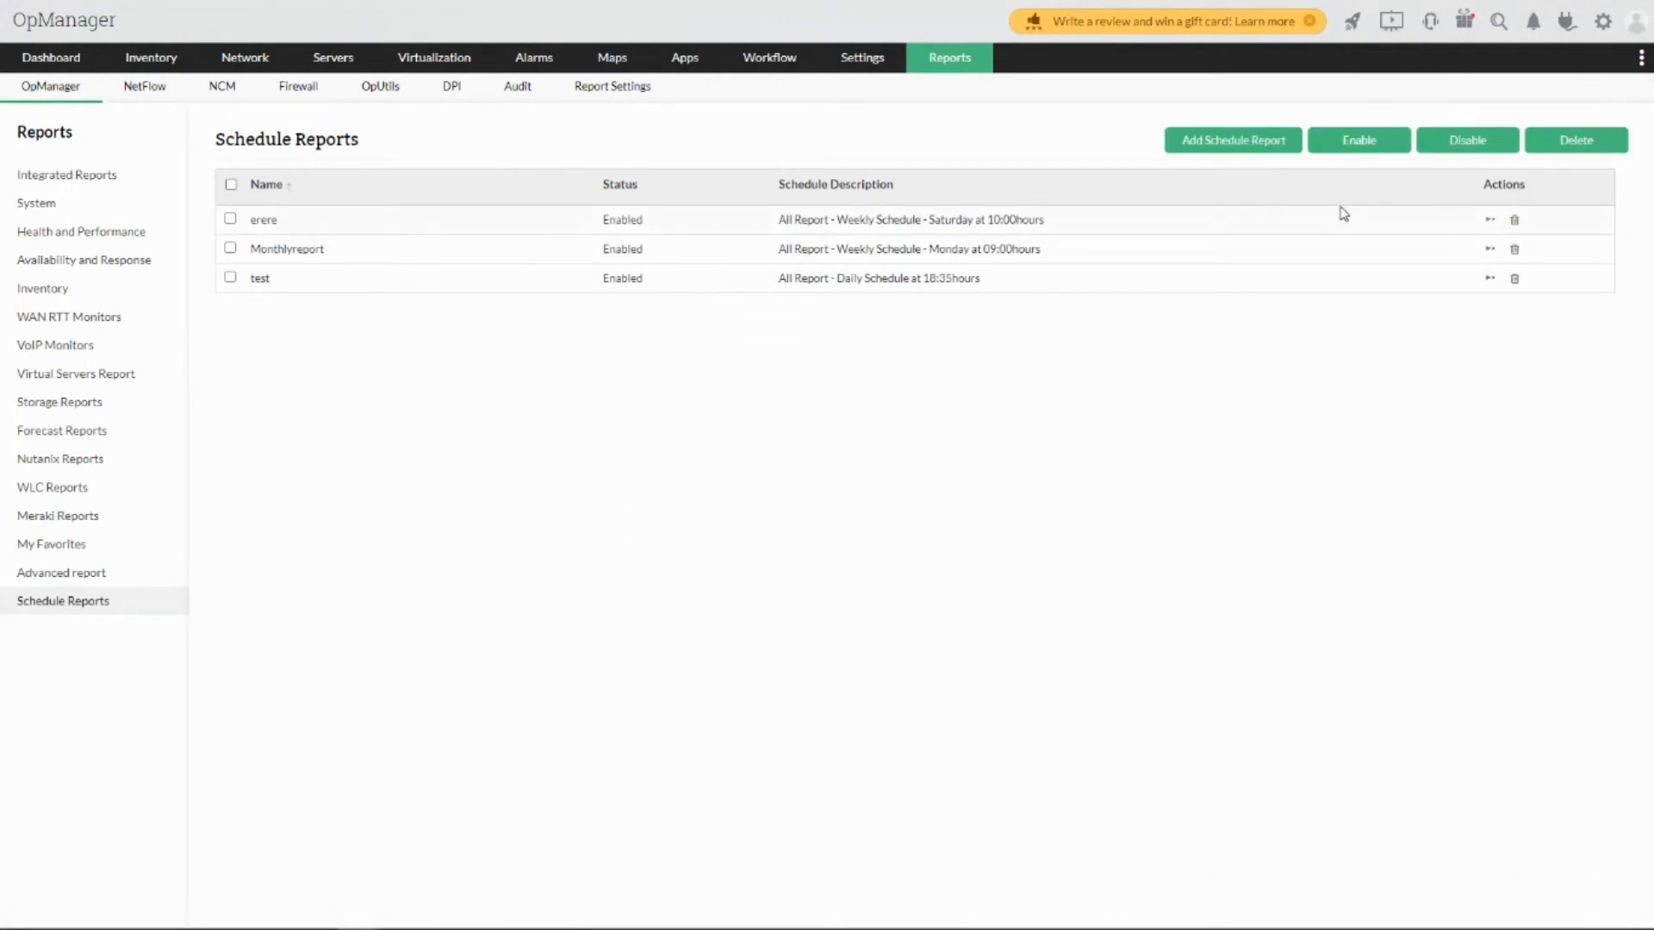
- Check the generated reports of the Monthlyreport and erere schedules, expanding the erere folders, and return to the schedule list
click(1490, 252)
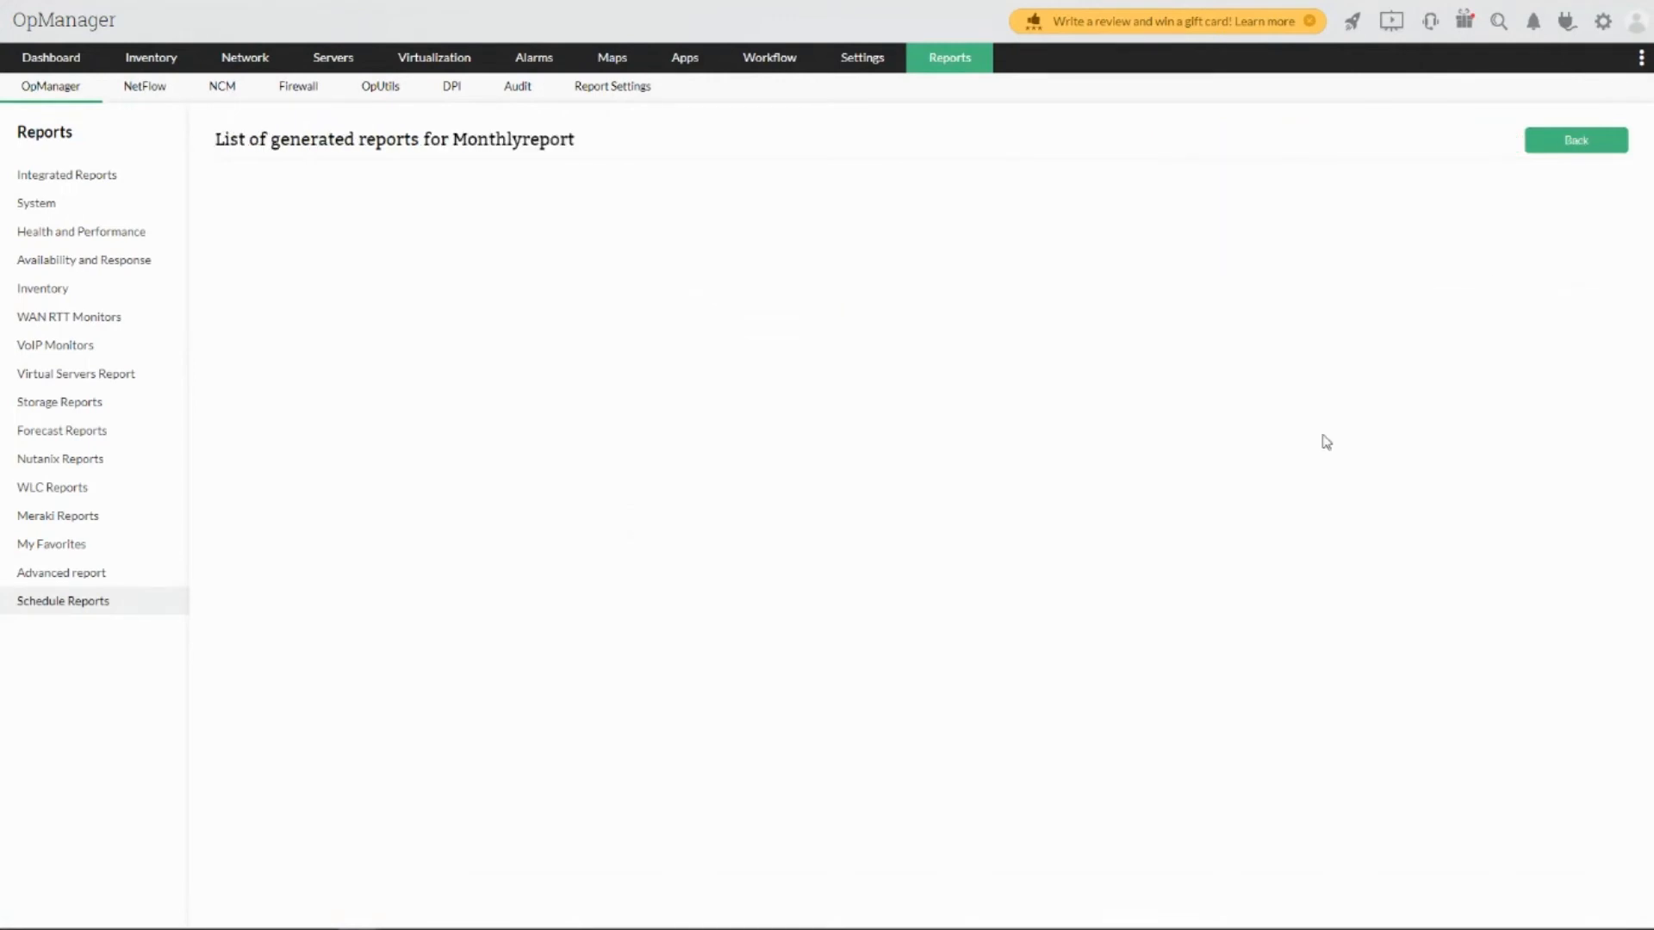
click(1559, 148)
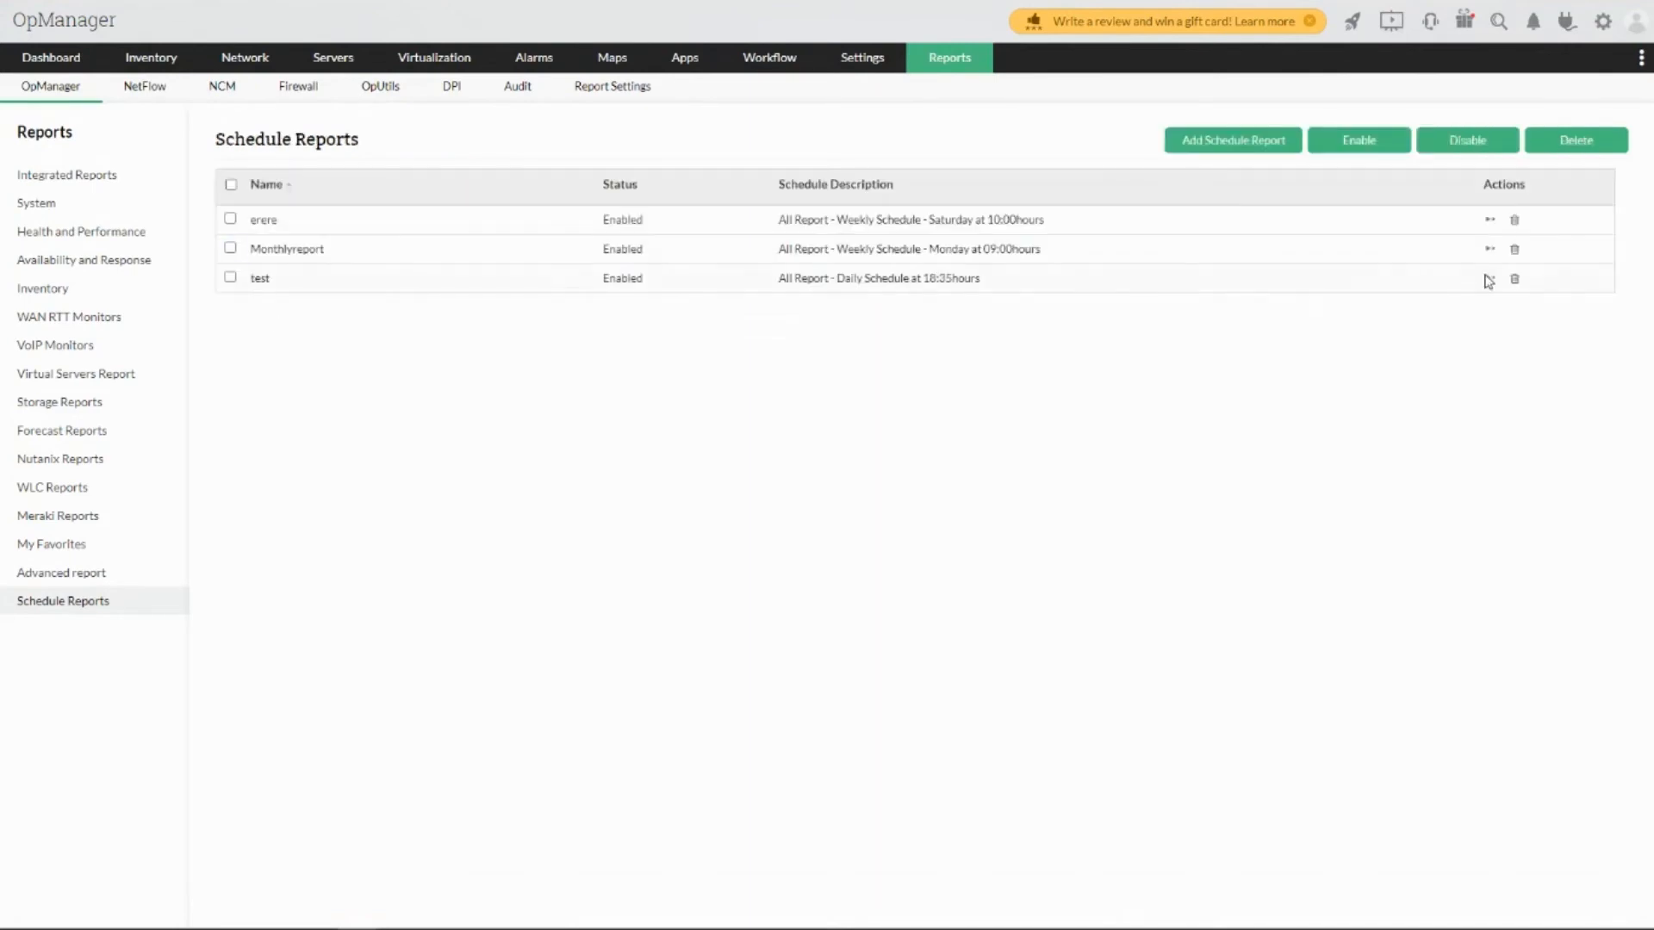
click(1490, 221)
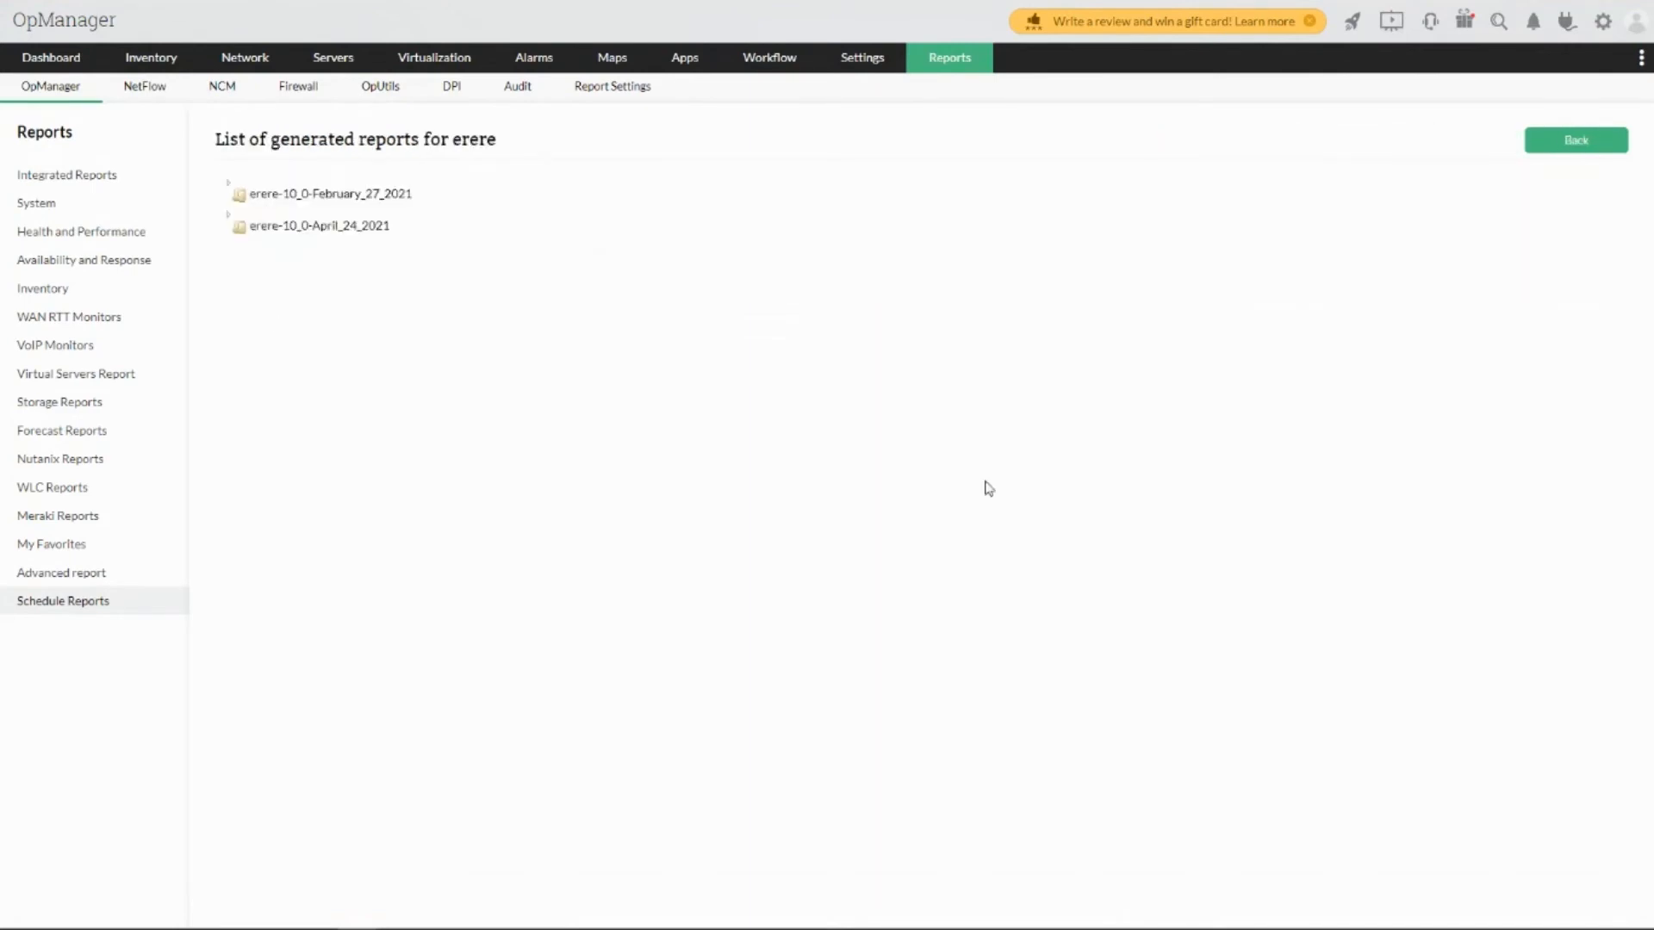
click(269, 231)
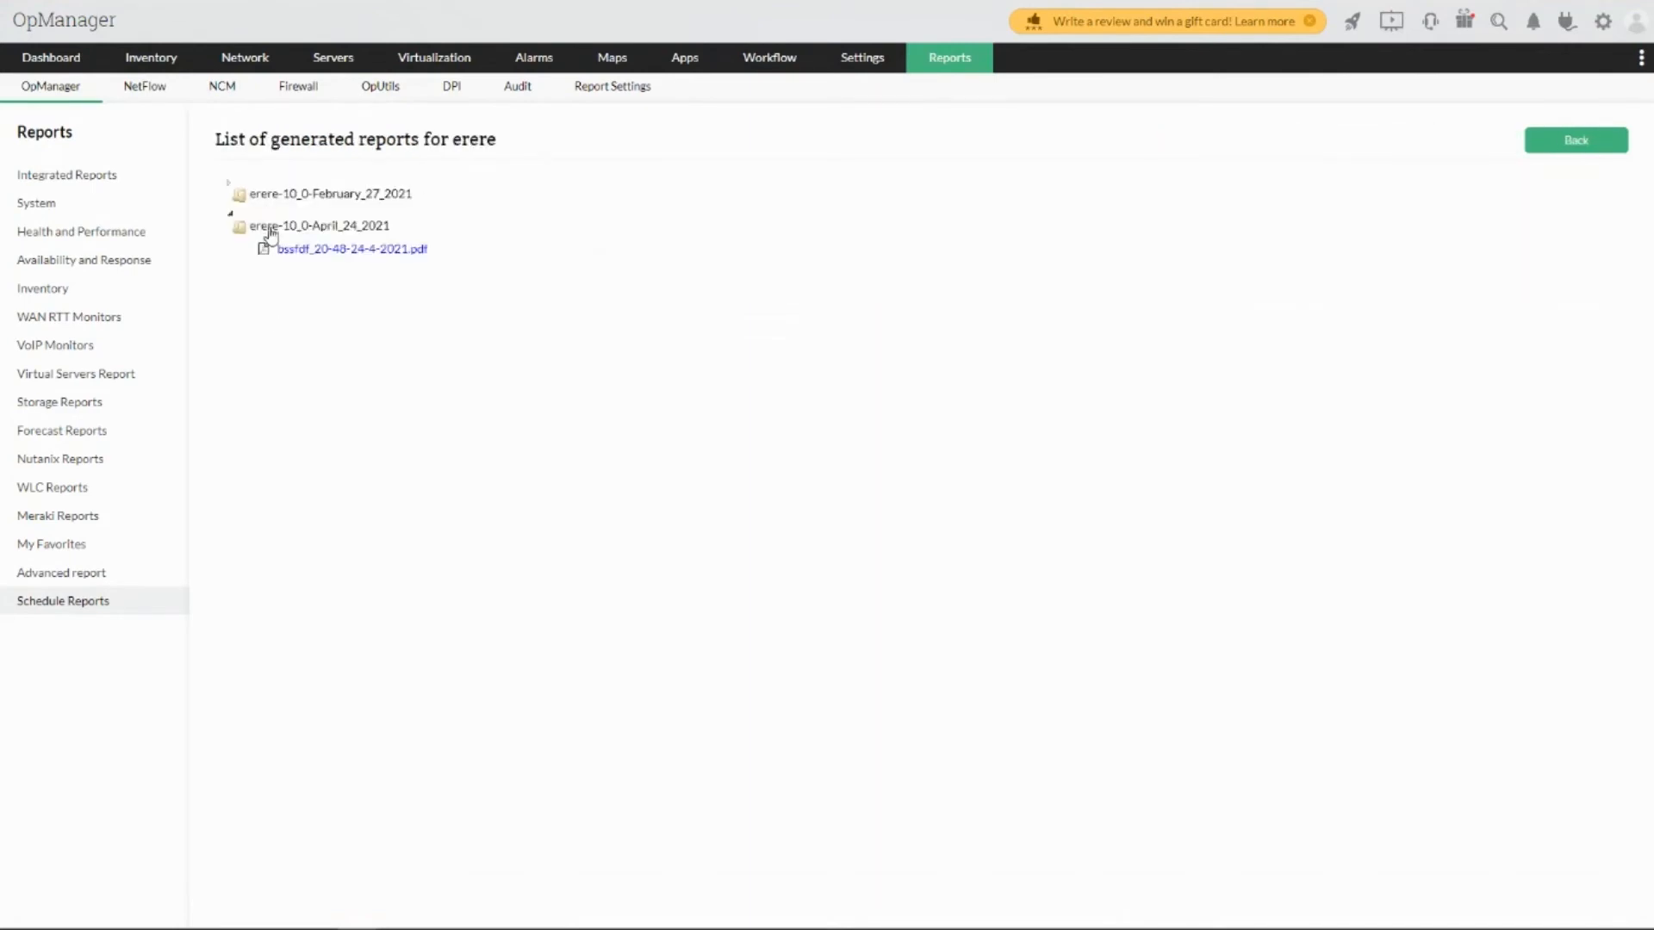
click(296, 193)
click(1563, 147)
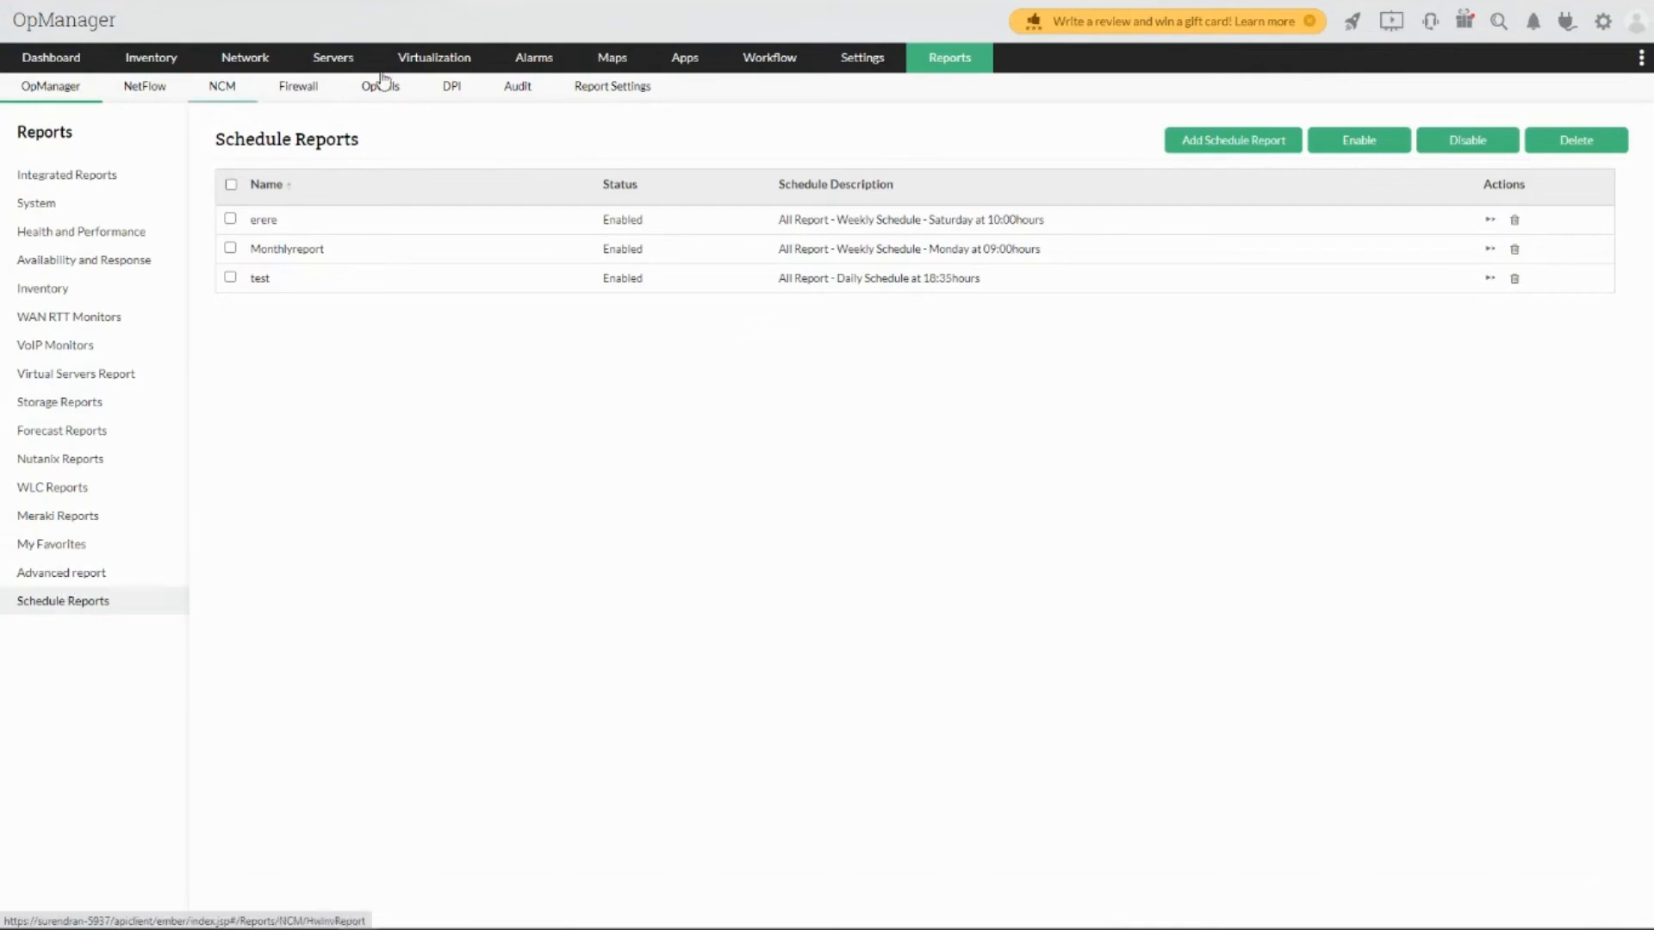
- View the business hour rules in Report Settings and the time options for a new rule, then cancel it
click(612, 86)
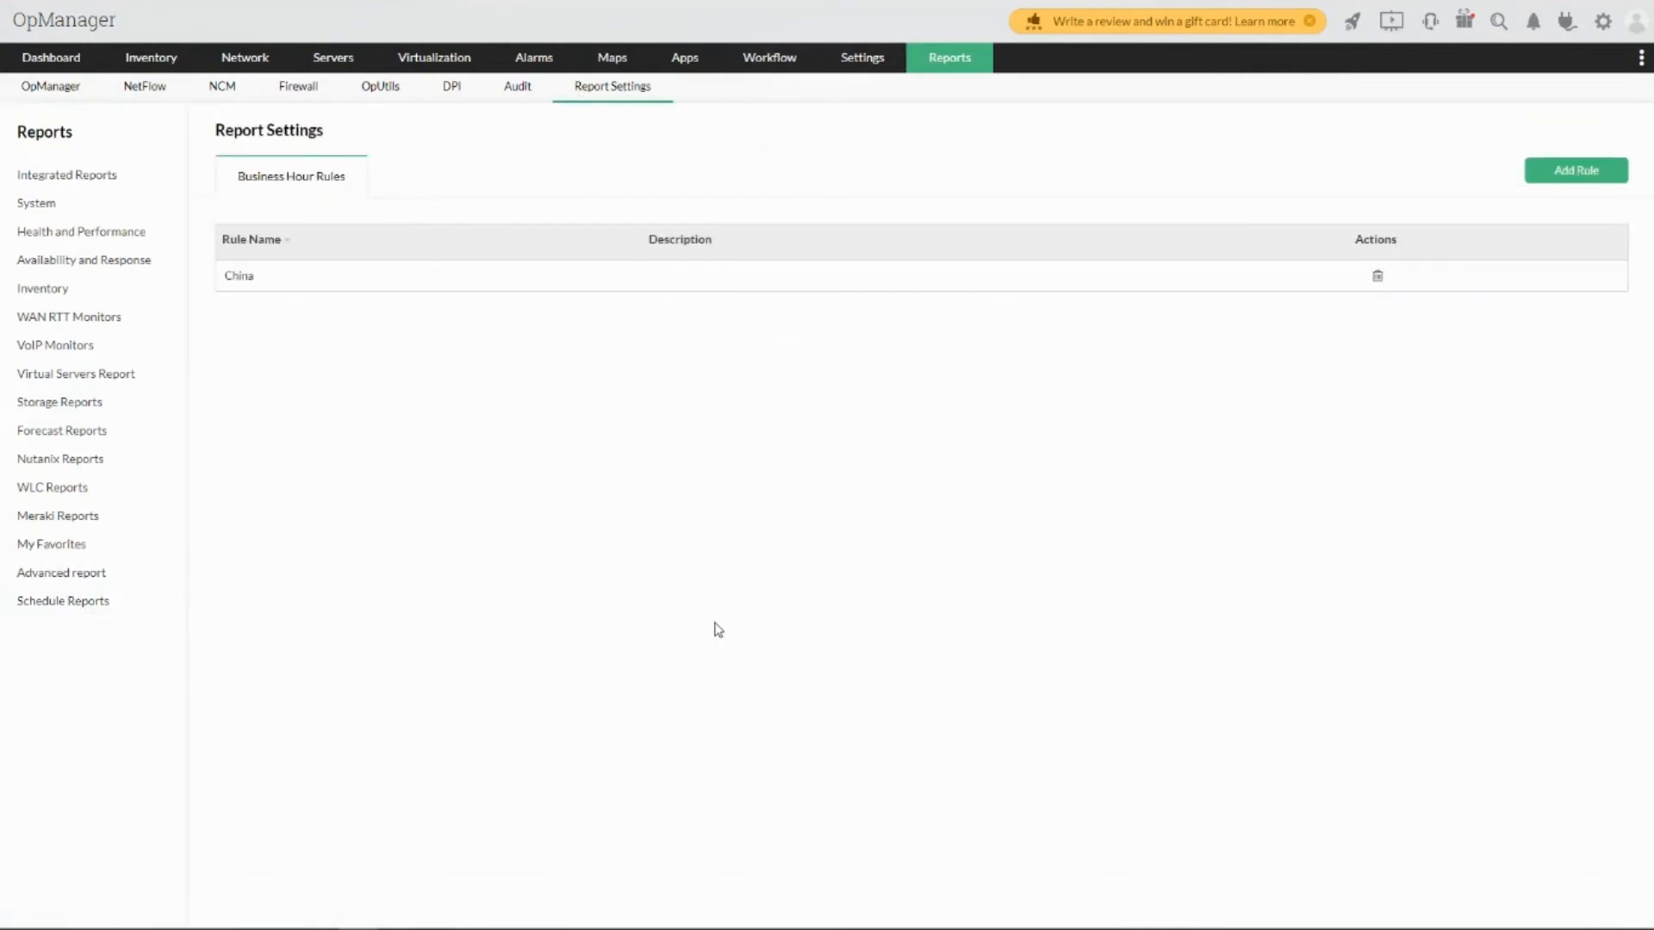
click(1561, 177)
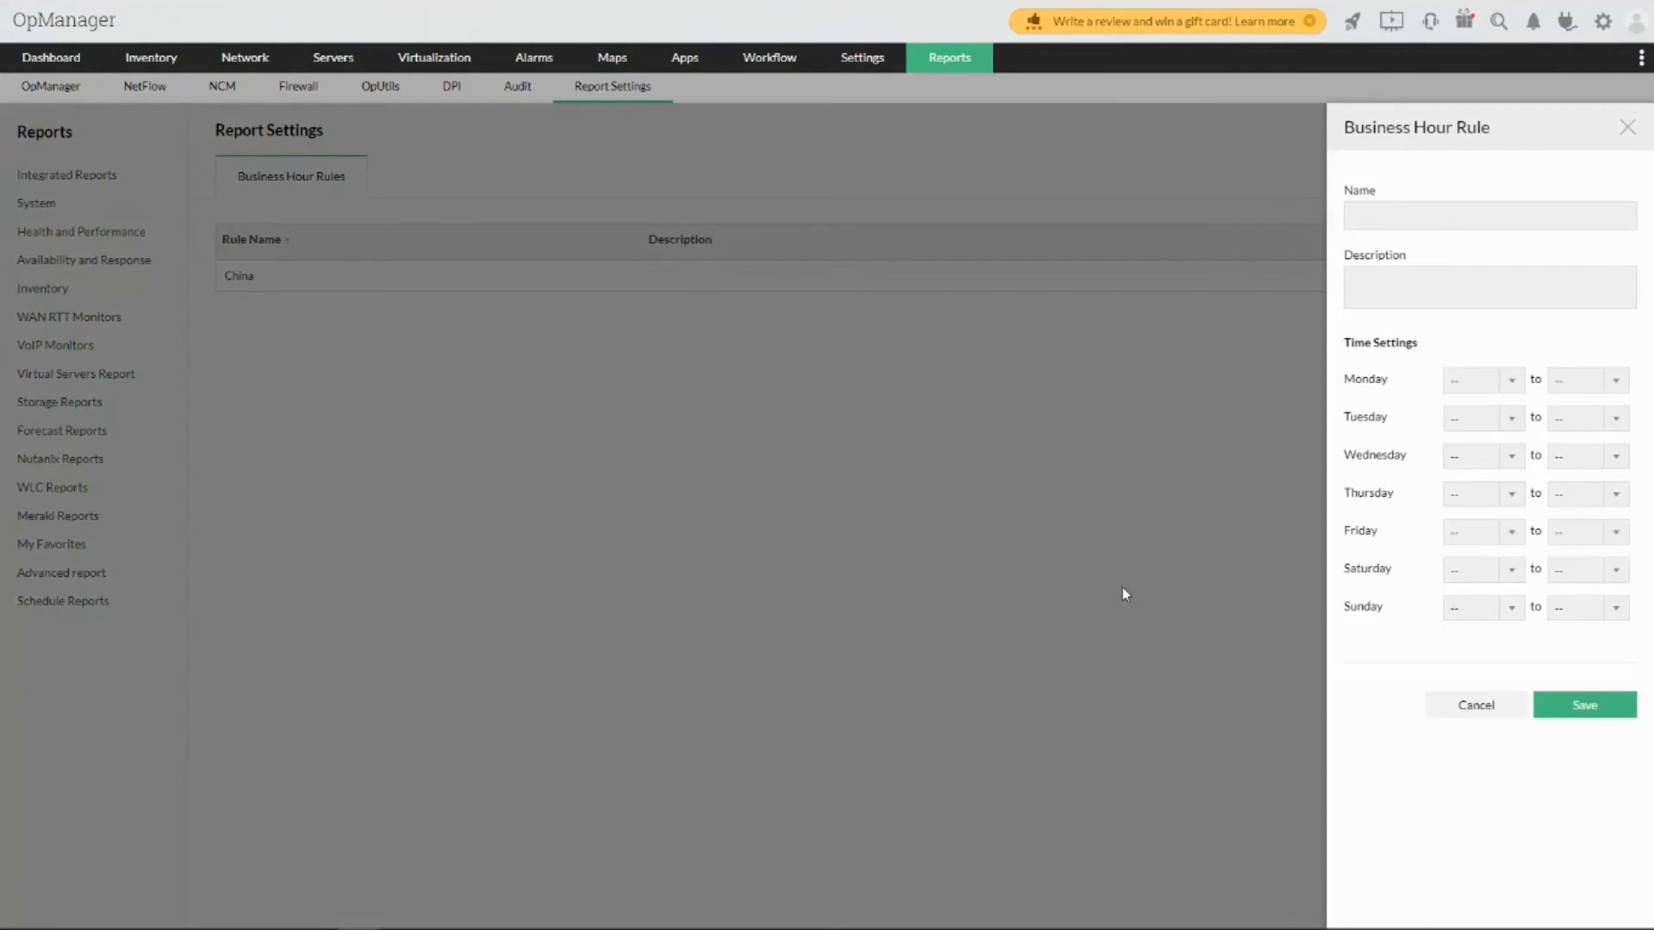
click(1482, 386)
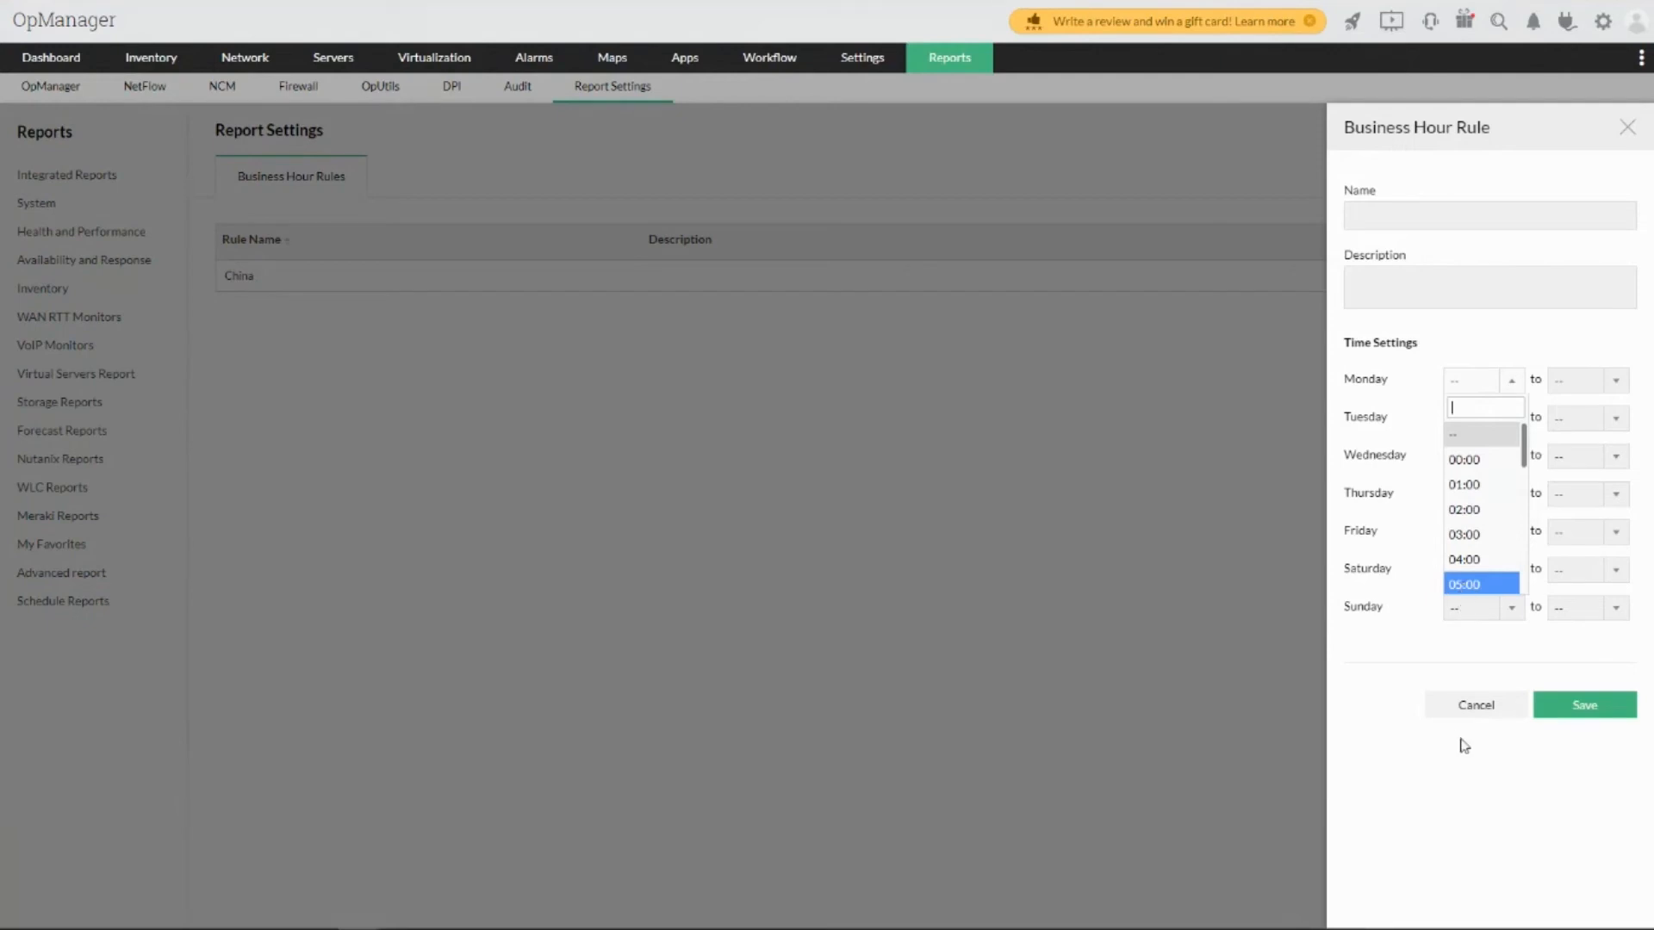
click(1471, 712)
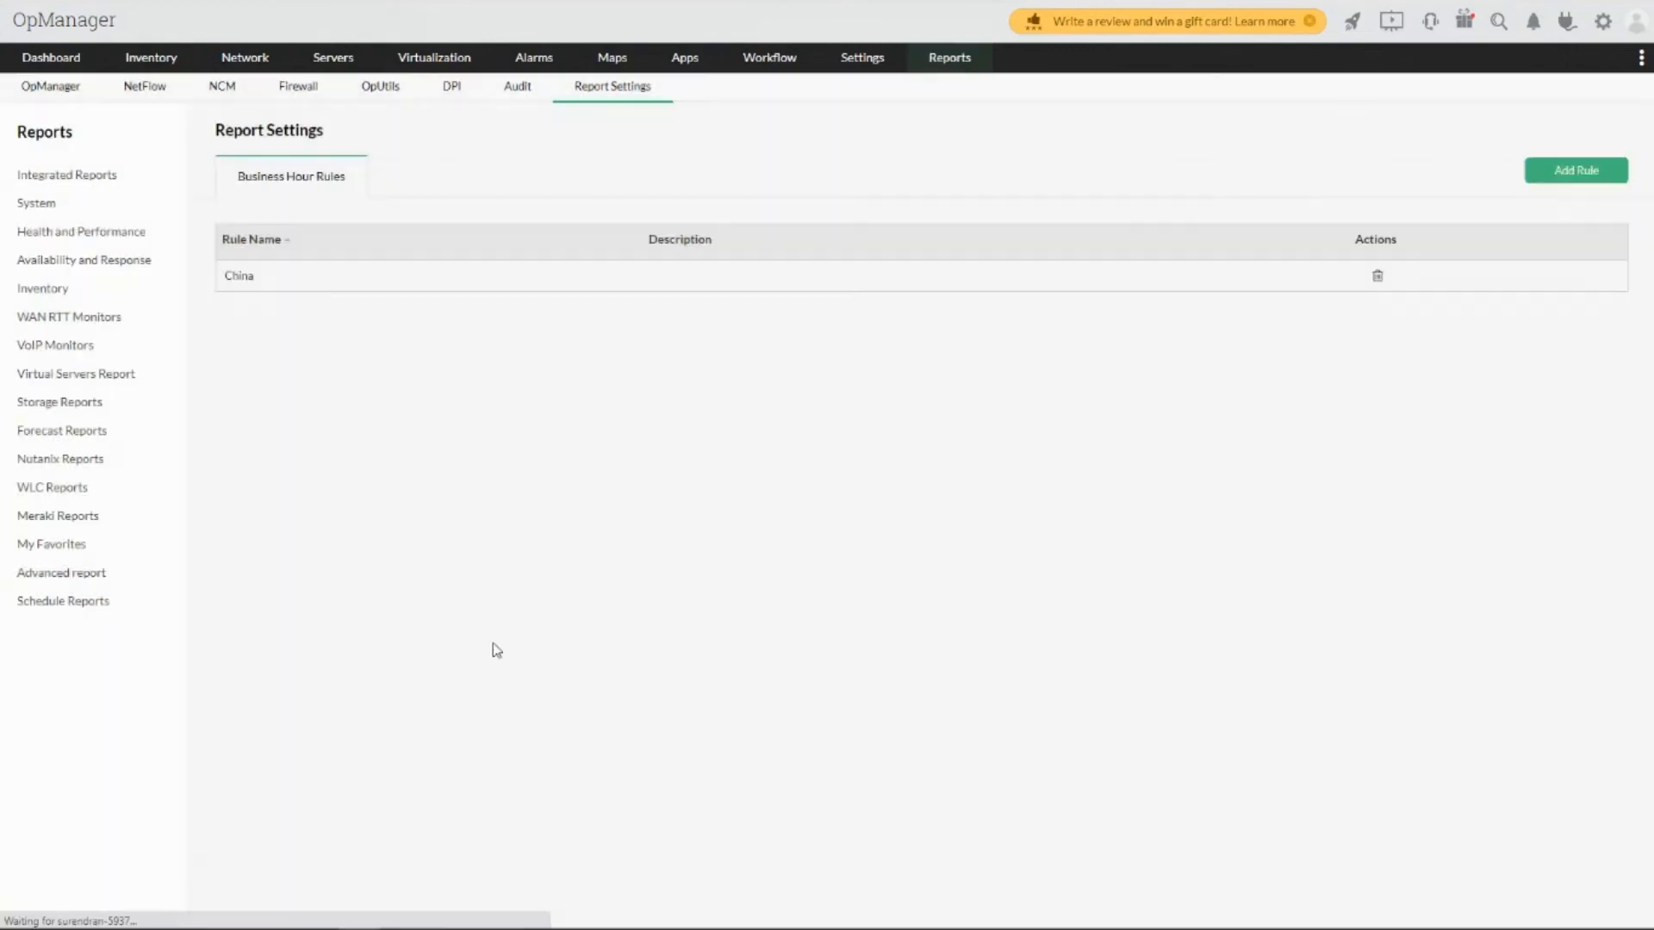
- View the System reports list, then switch to the slide presentation and show the Data collection Manager slide
click(79, 209)
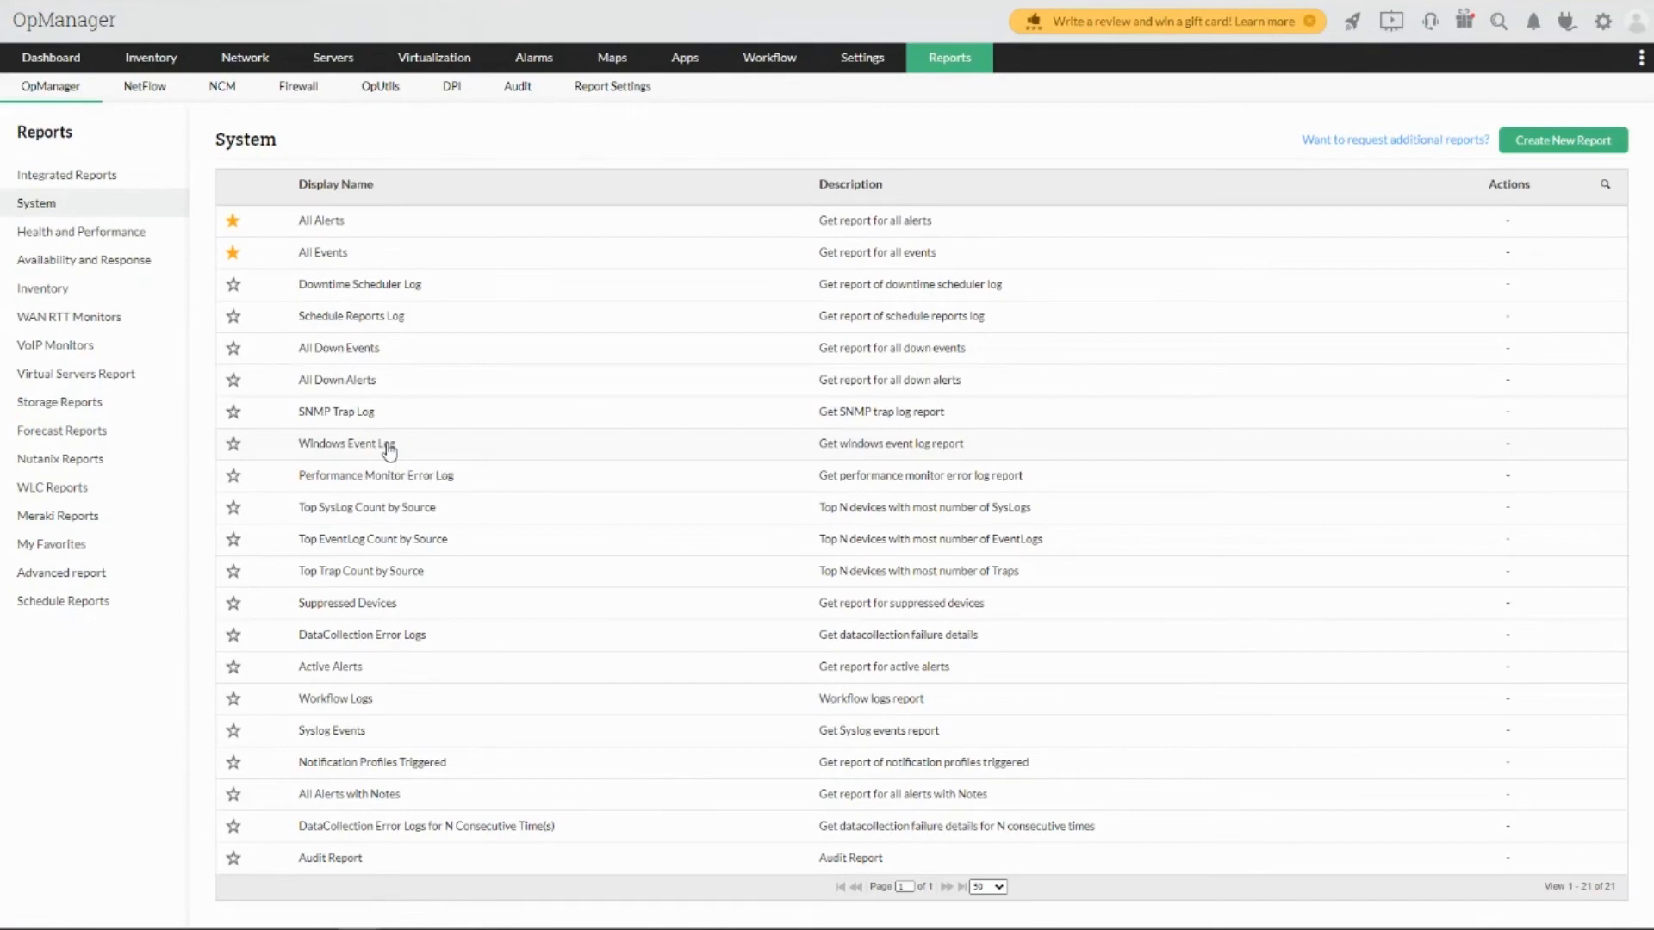
key(super+Tab)
click(583, 332)
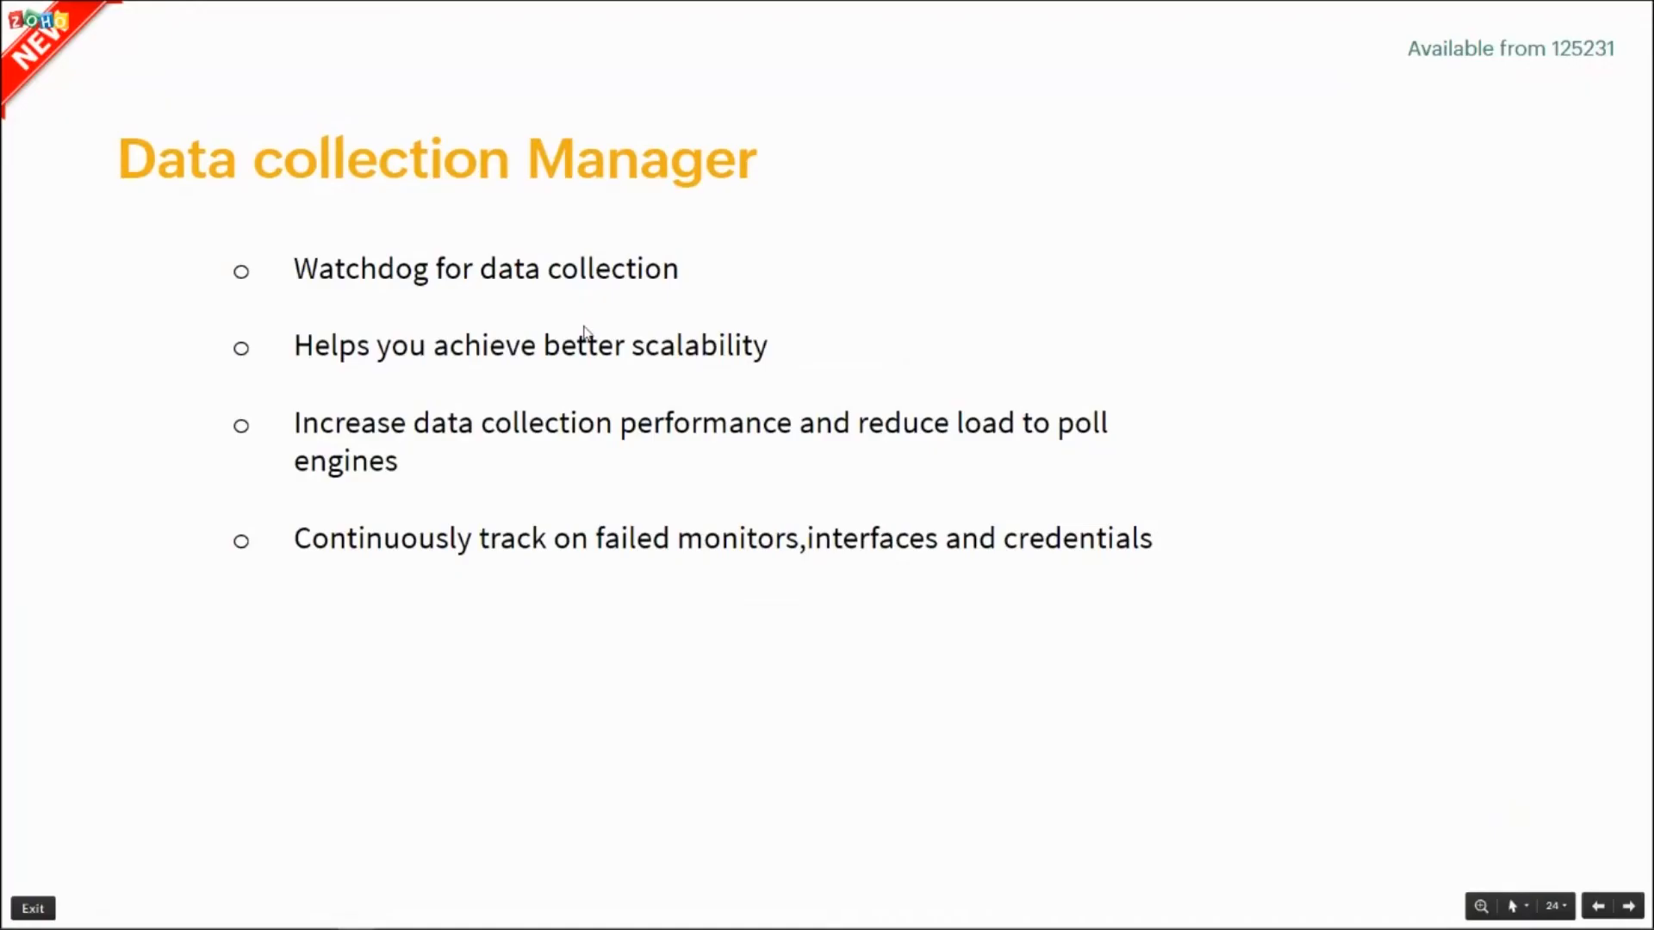
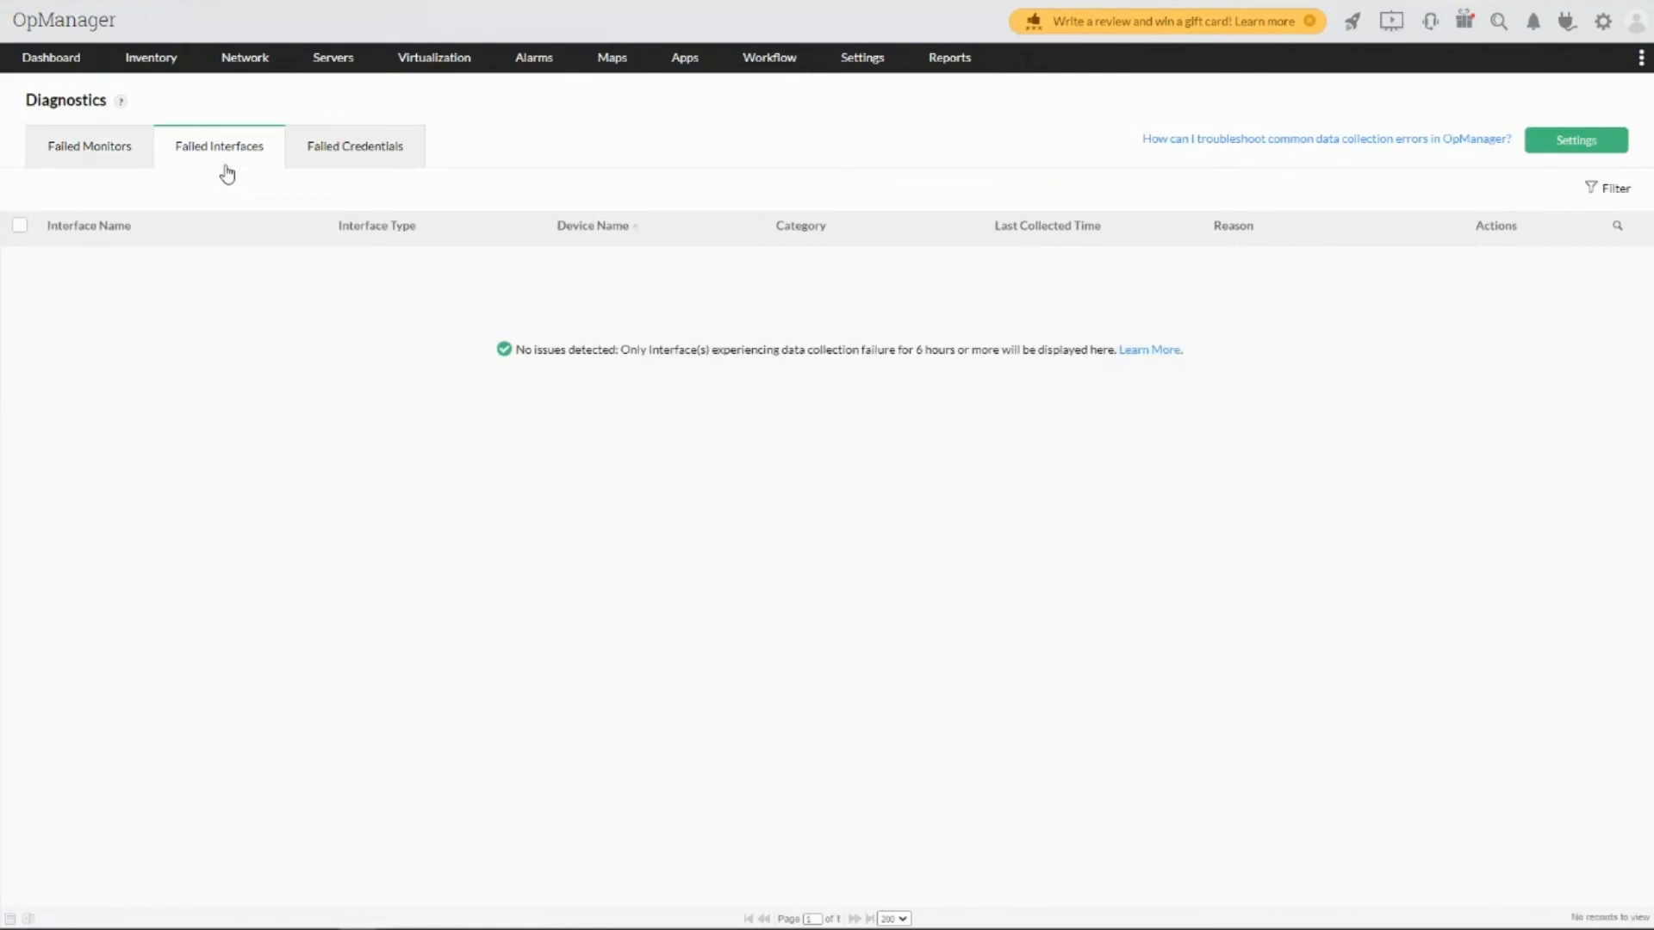
- Review the failed credentials on the Diagnostics page, then return to the failed monitors
click(299, 159)
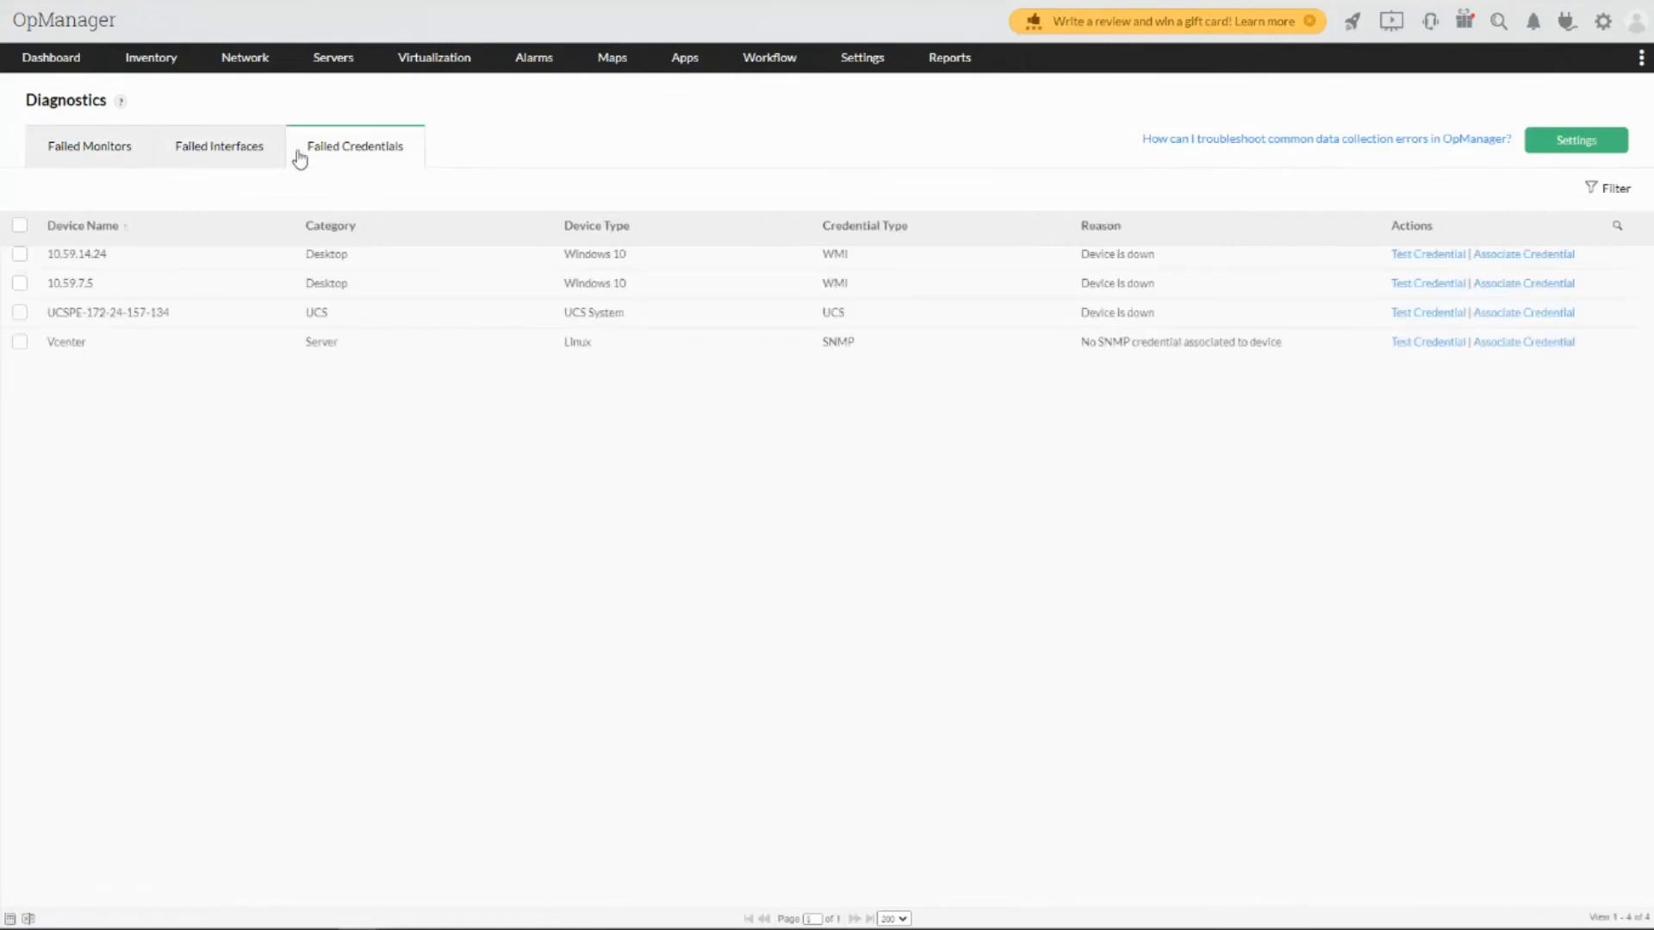
click(61, 162)
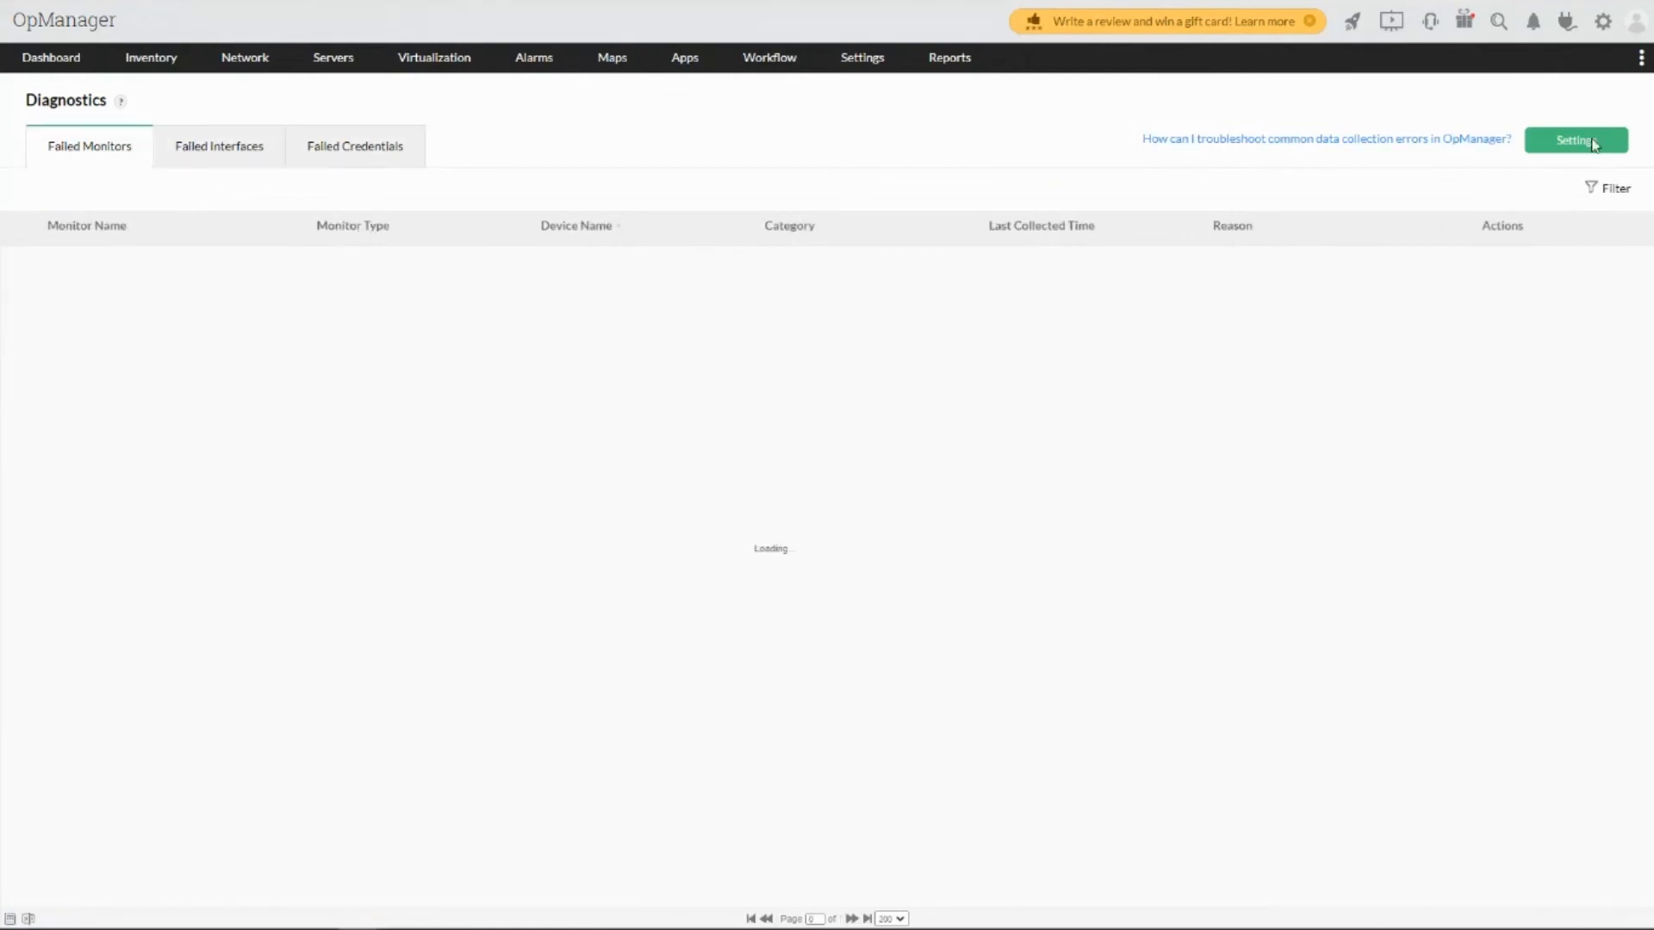
- View the Data Collection Manager settings on the Diagnostics page, then switch to the slide presentation and advance past the polling-state diagram
click(1593, 144)
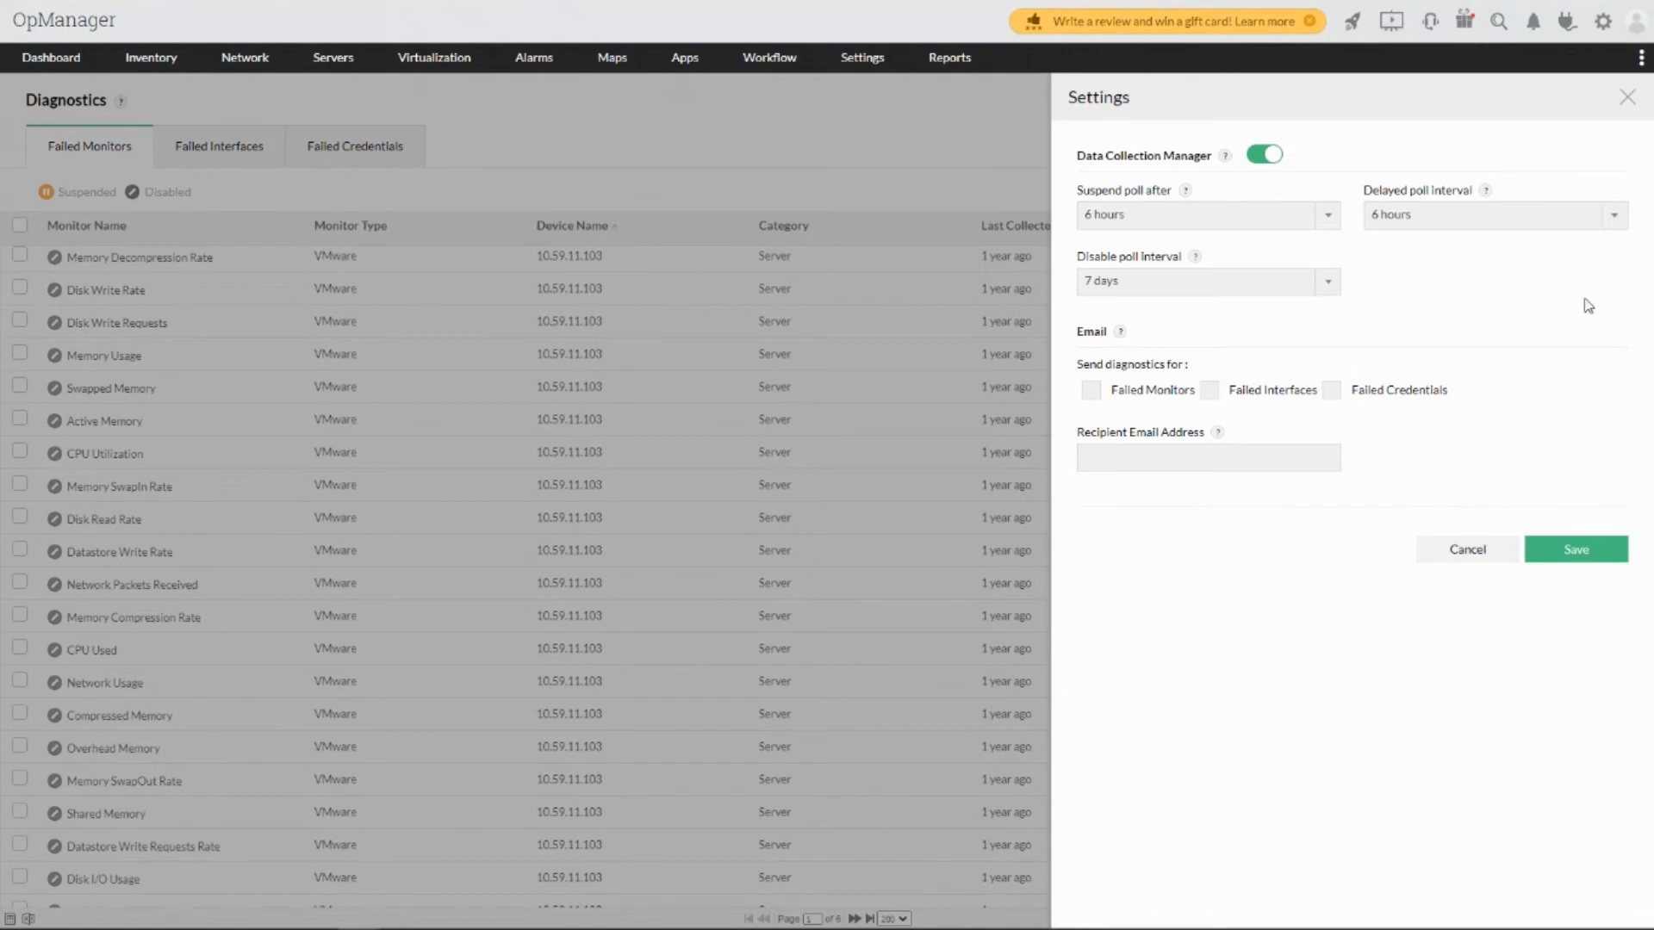
click(1626, 98)
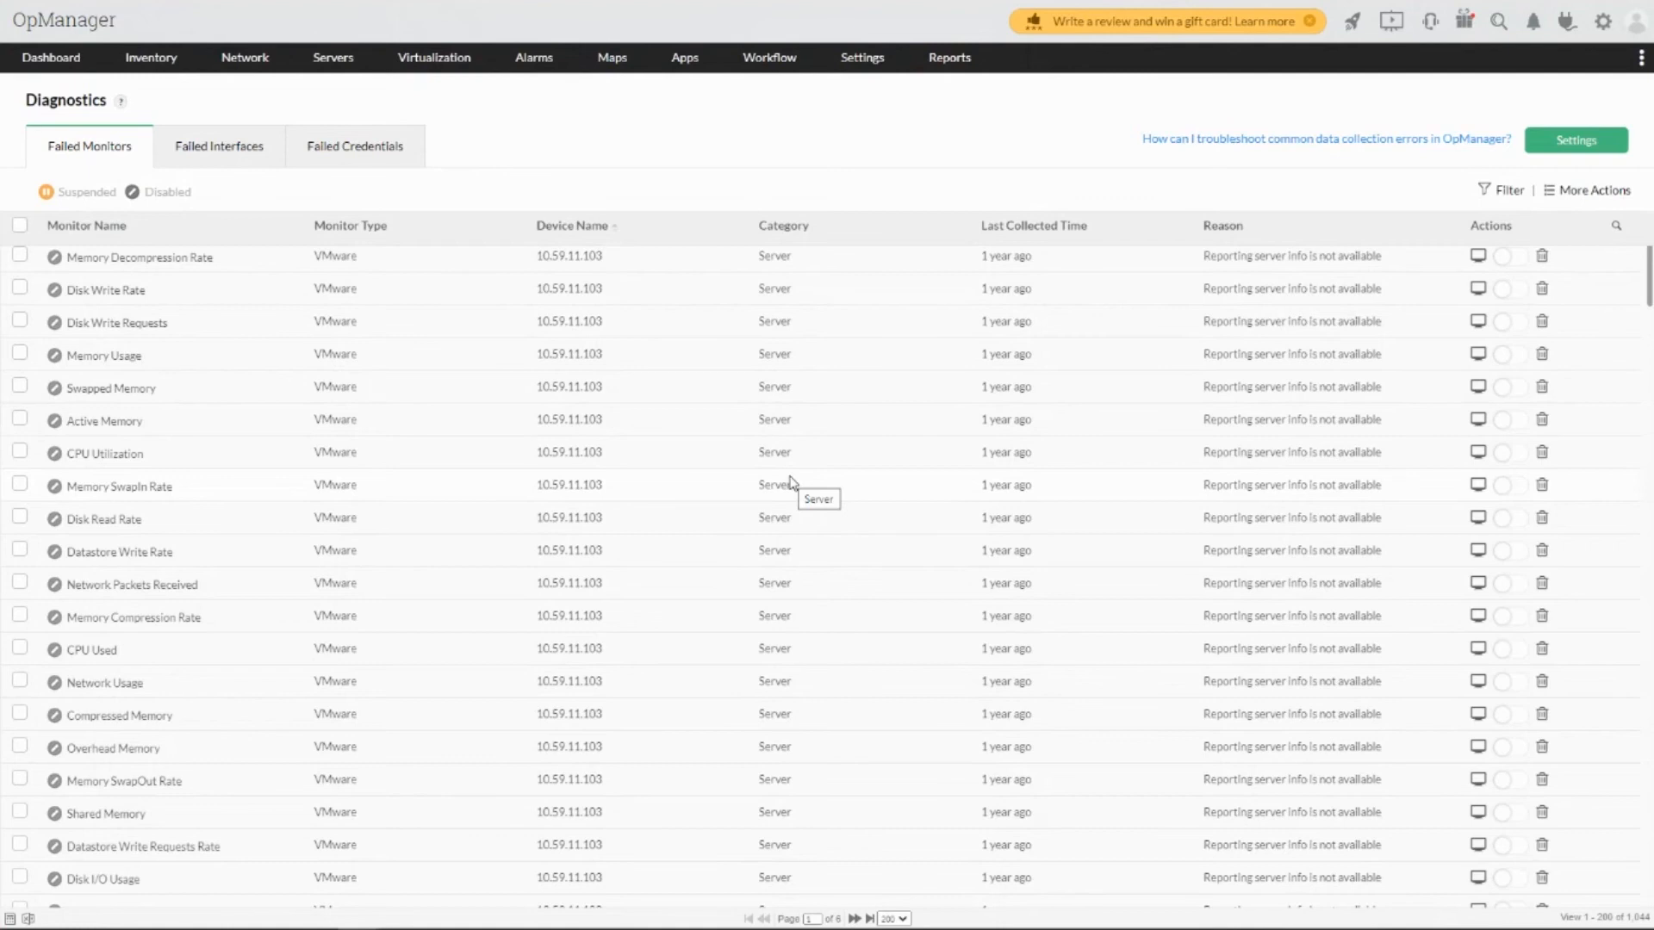
key(super+Tab)
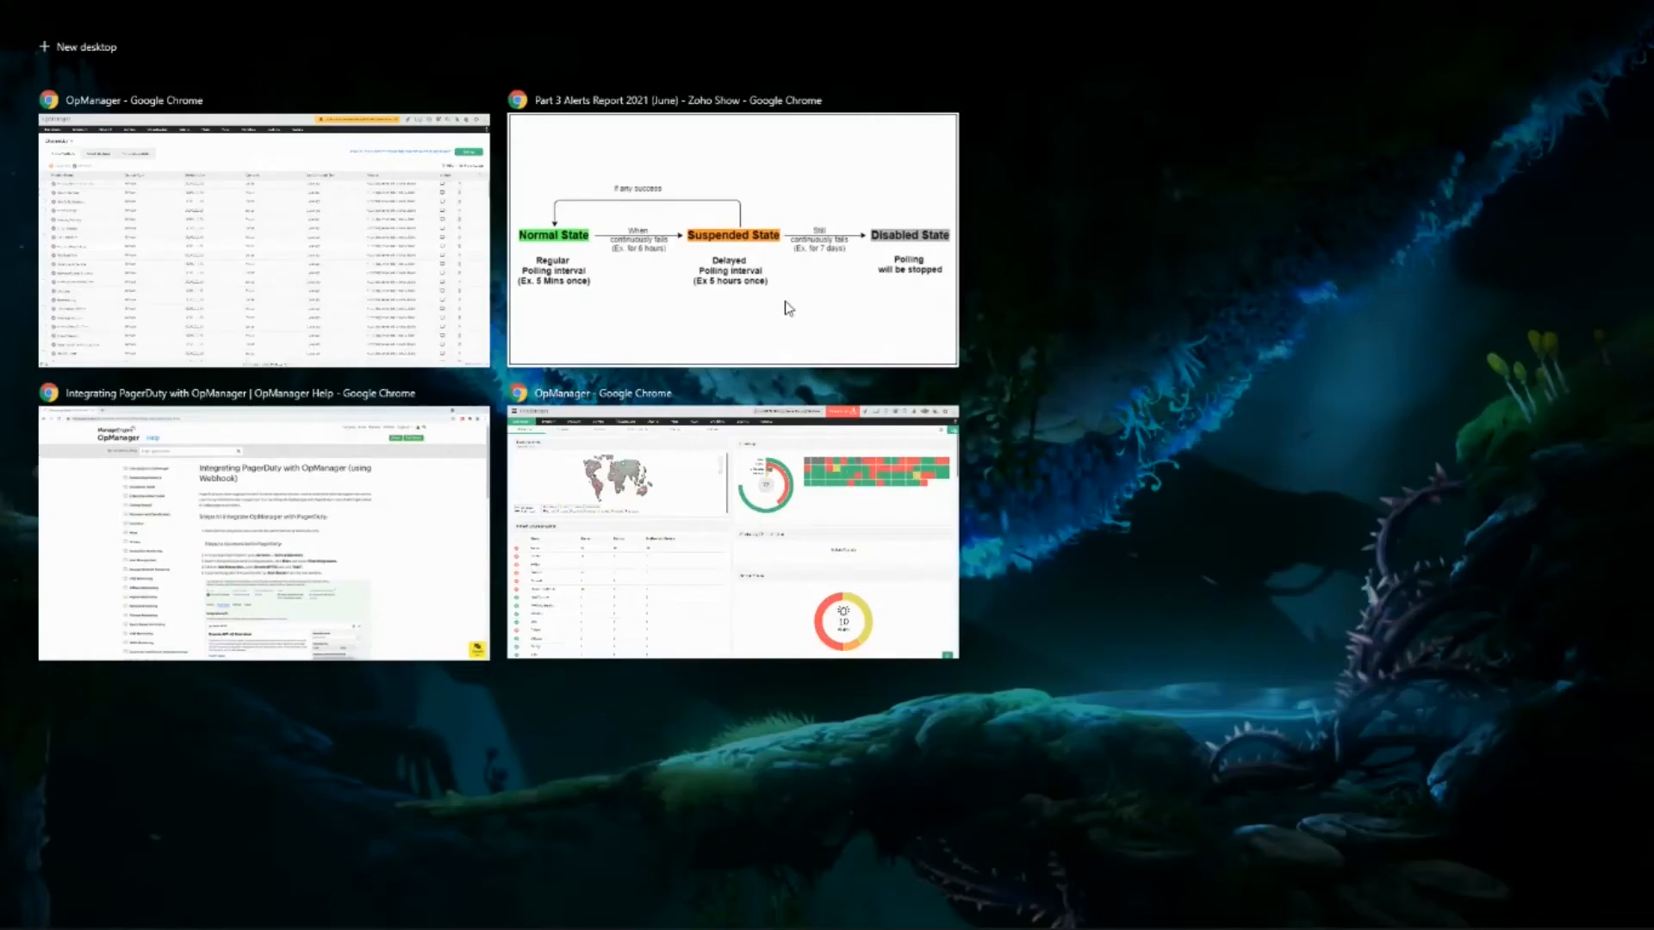
click(786, 306)
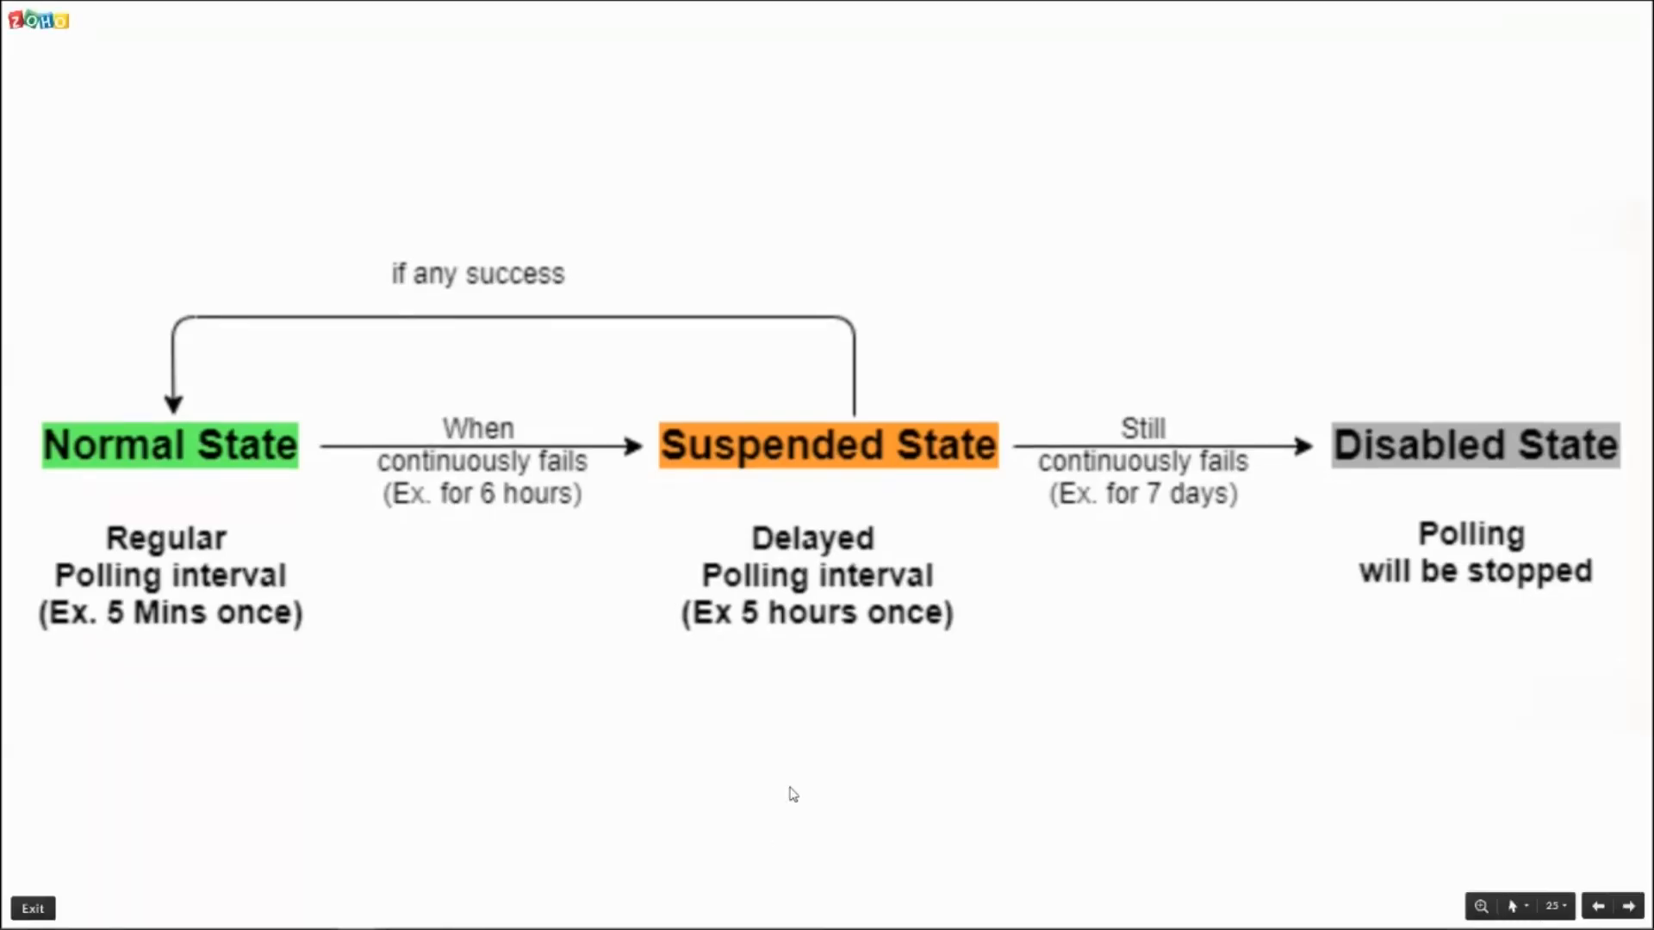
key(Right)
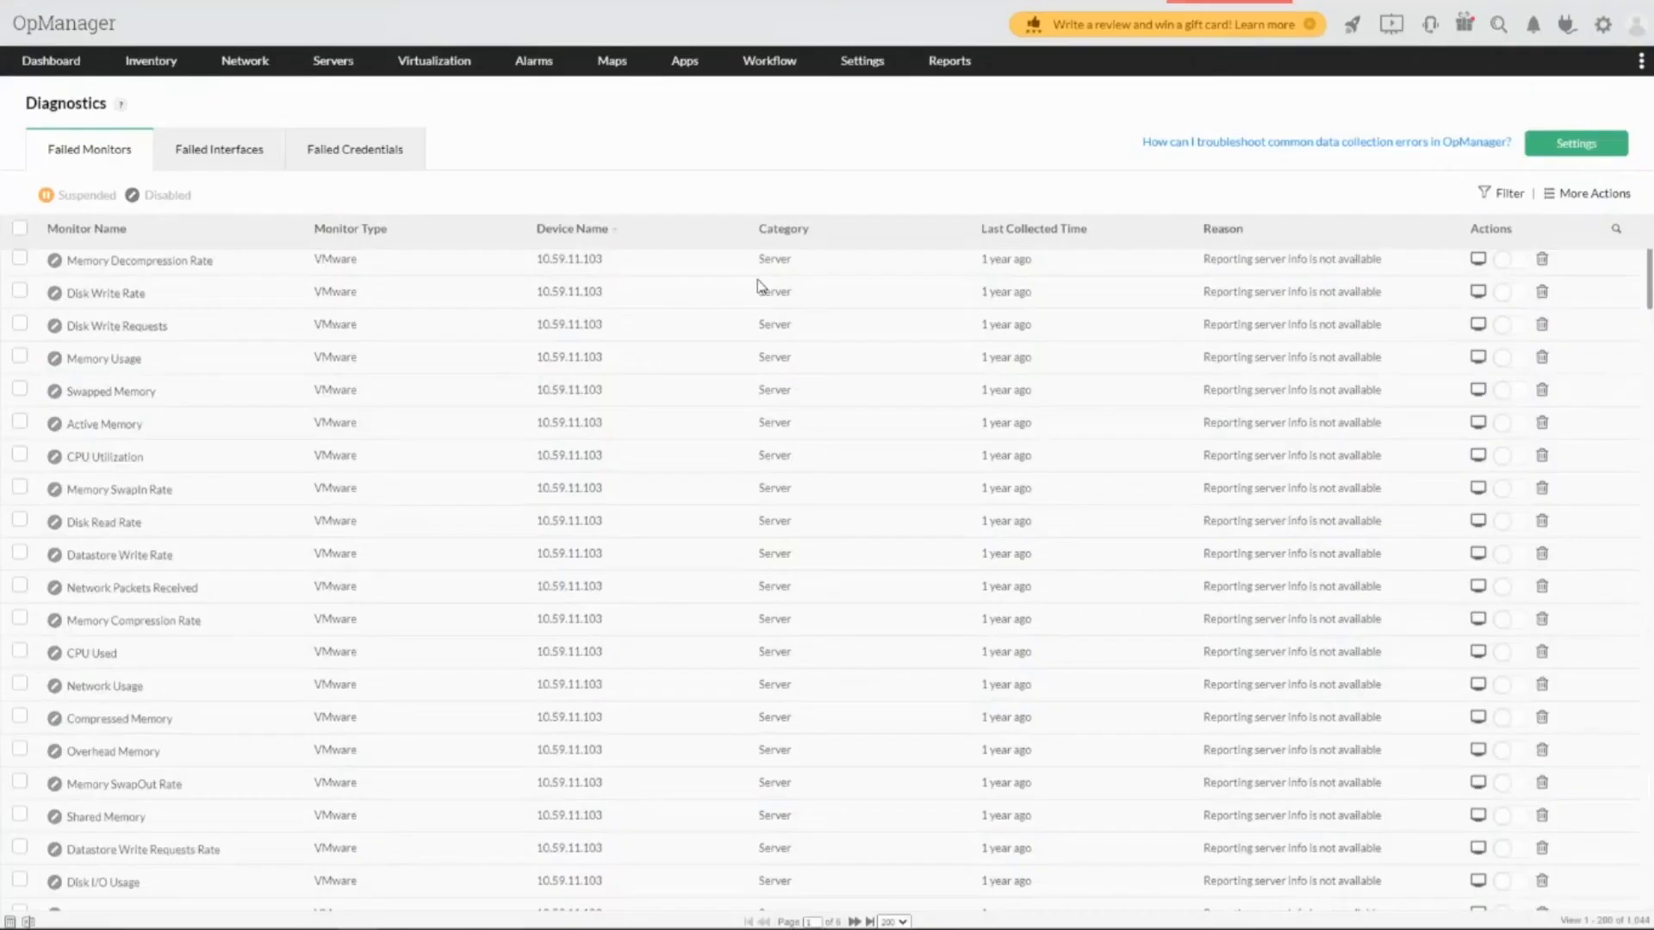
- Add the device ecws2019x64-2.csez.zohocorpin.com to the Zoho map in western Russia, northeast of Moscow, and close its details
click(629, 59)
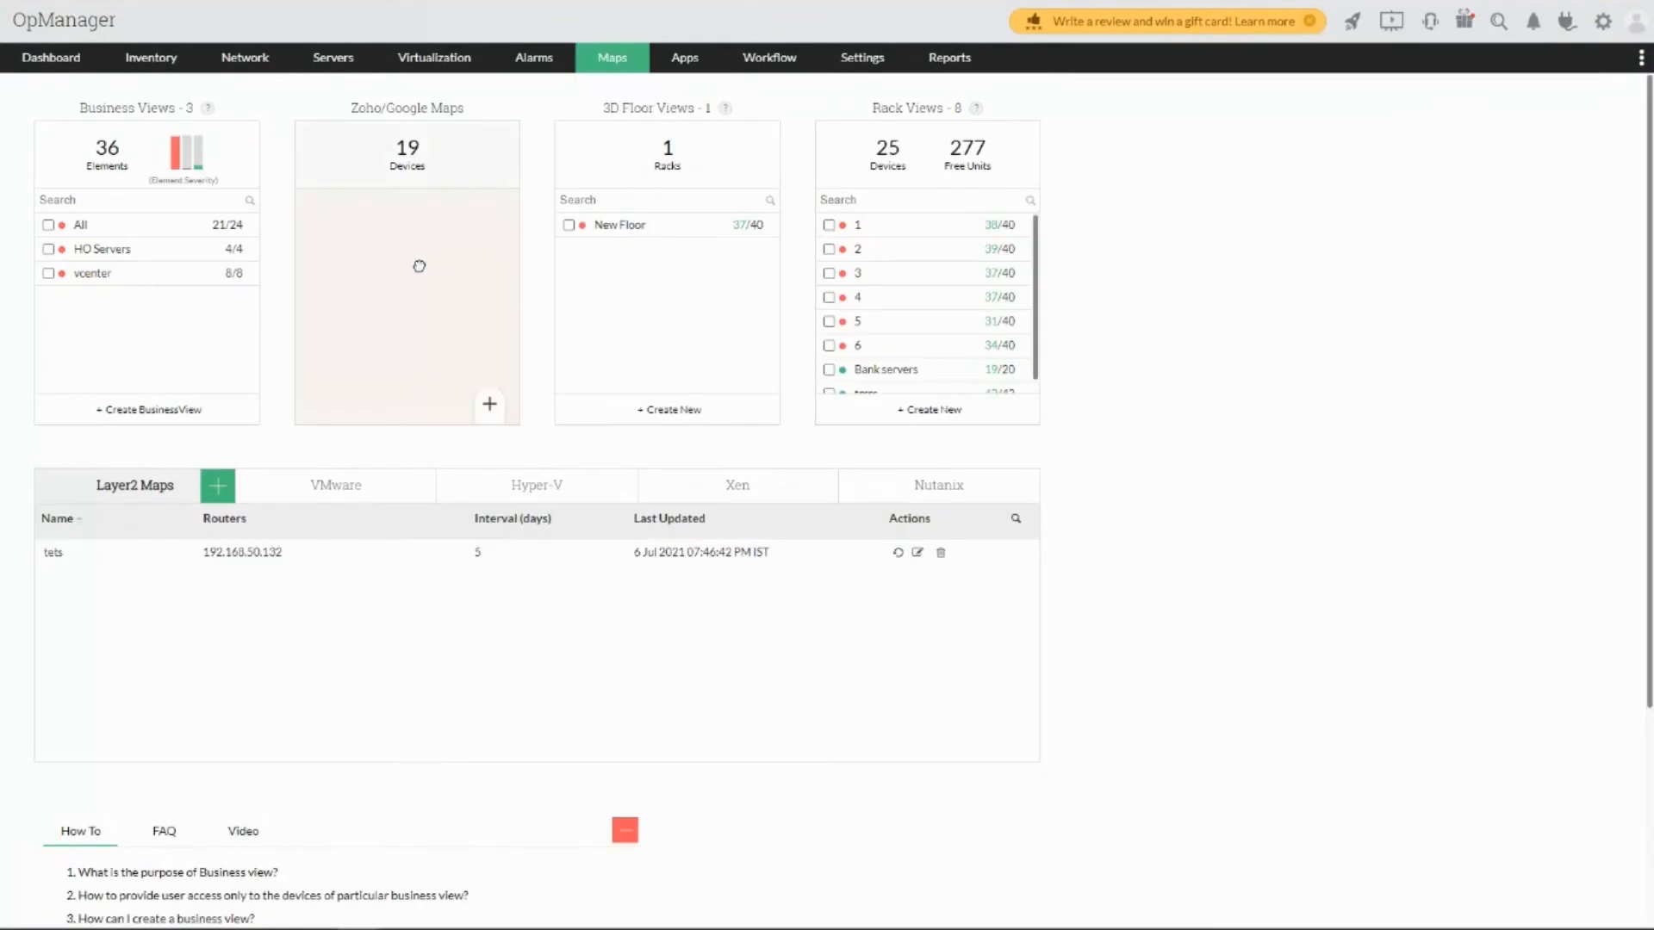
click(418, 265)
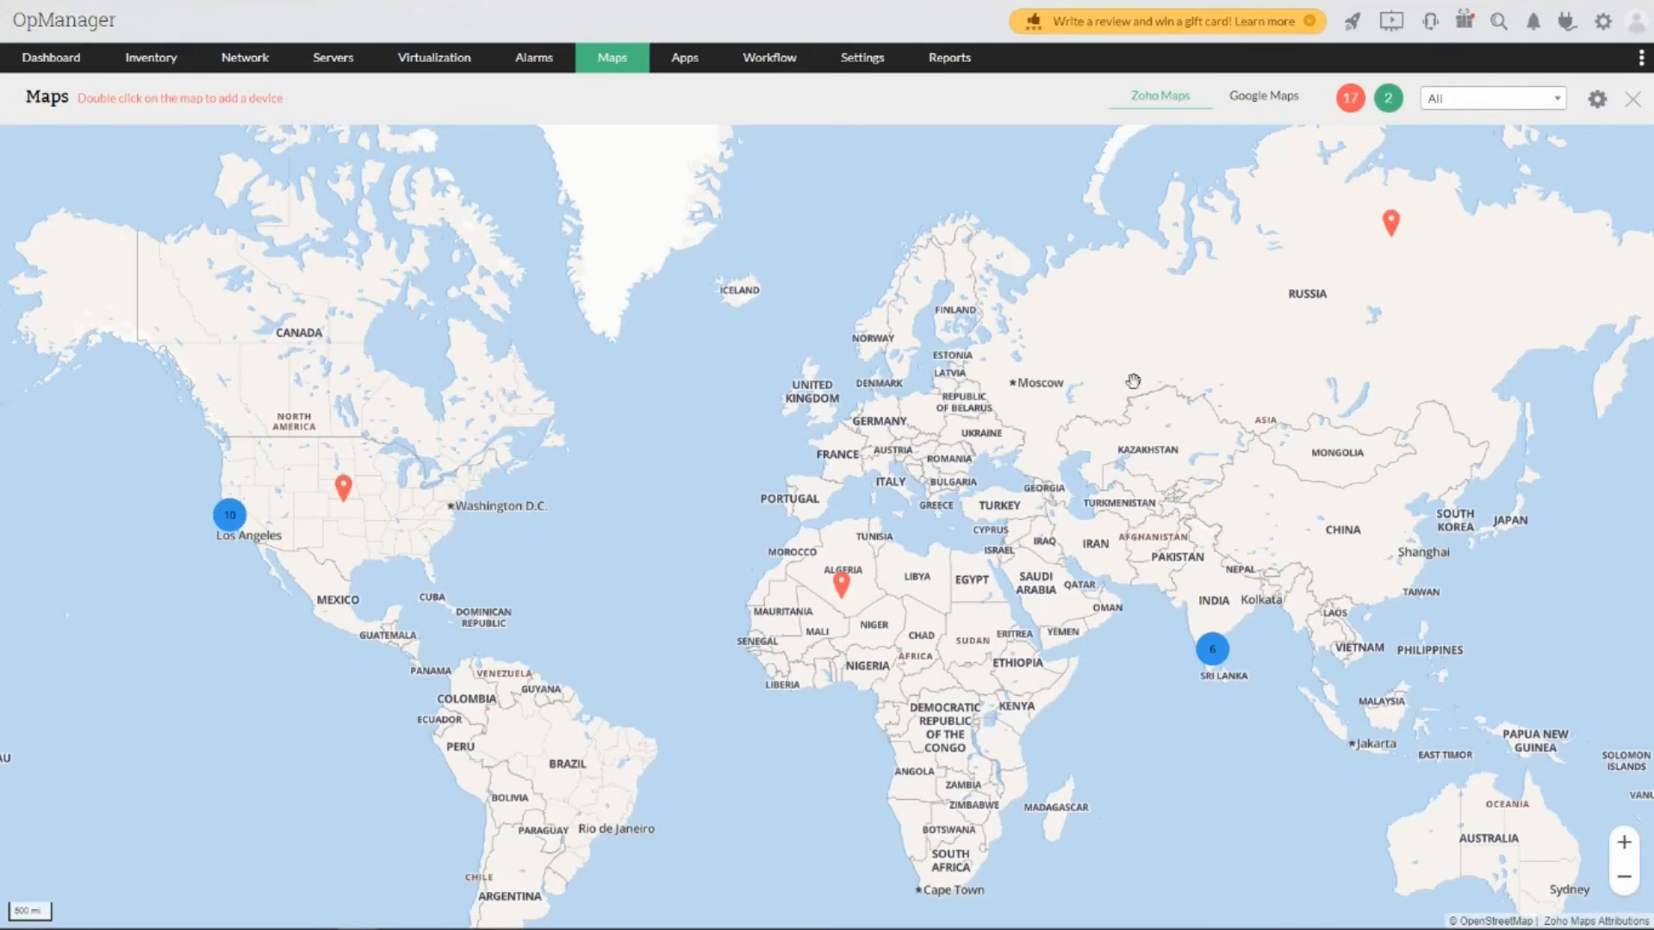
double_click(1119, 357)
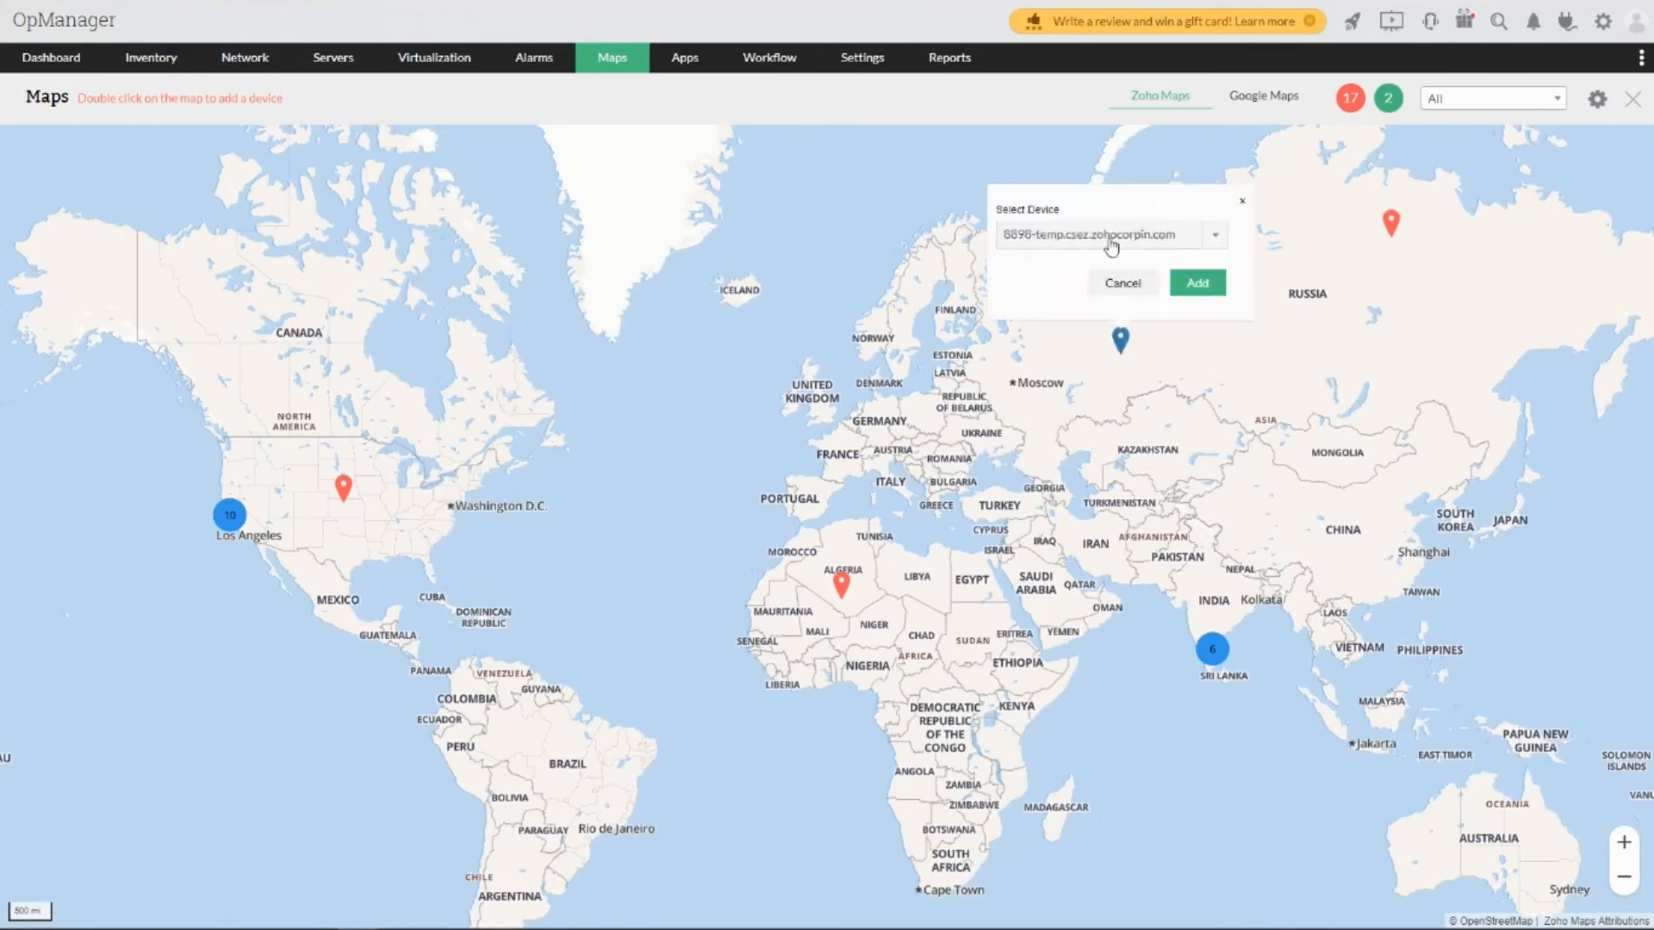
click(1105, 239)
click(1090, 441)
click(1192, 281)
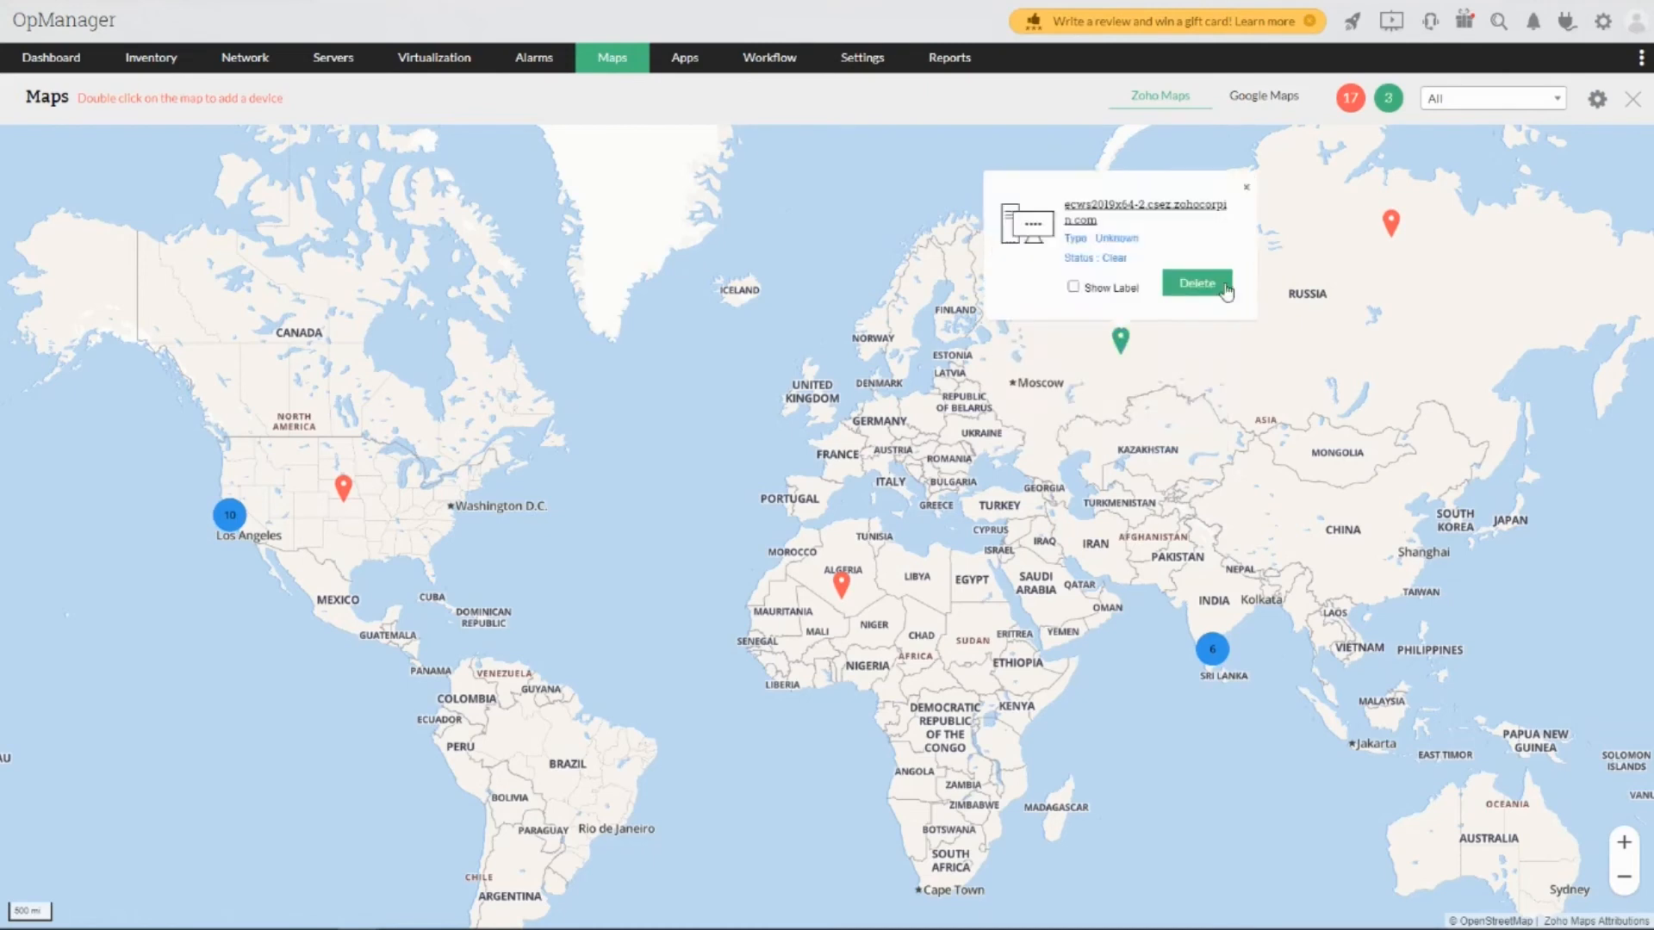
click(1272, 286)
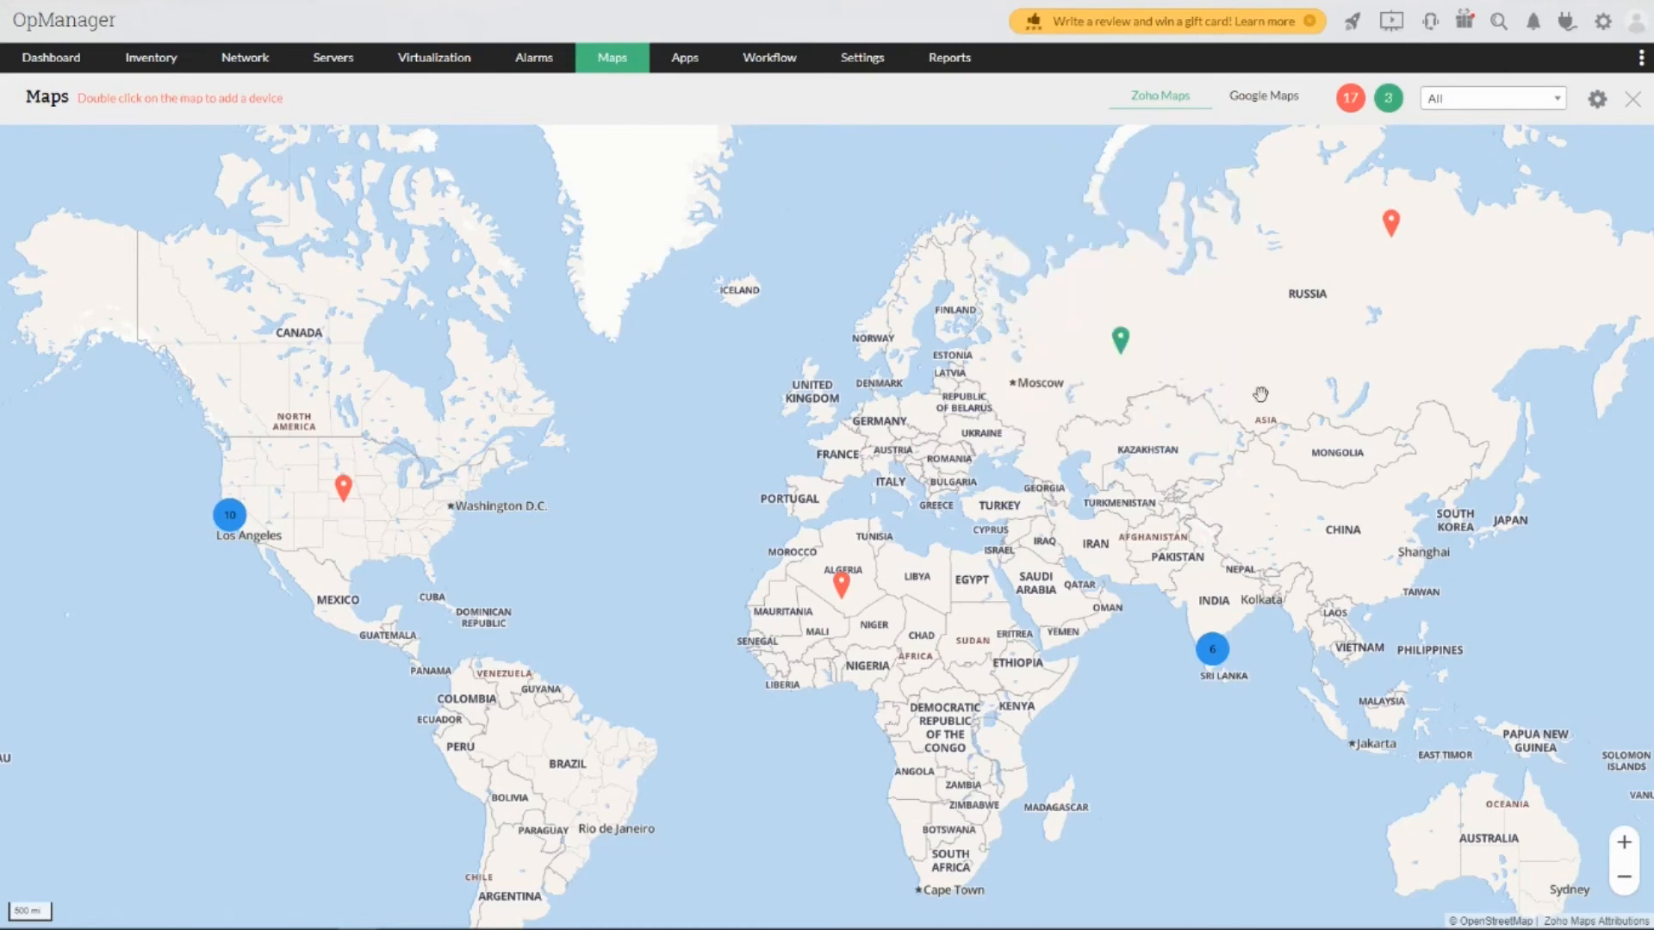
- Check the Google Maps configuration, then return to Zoho Maps and view the device type filters and the map's import and export options
click(1282, 102)
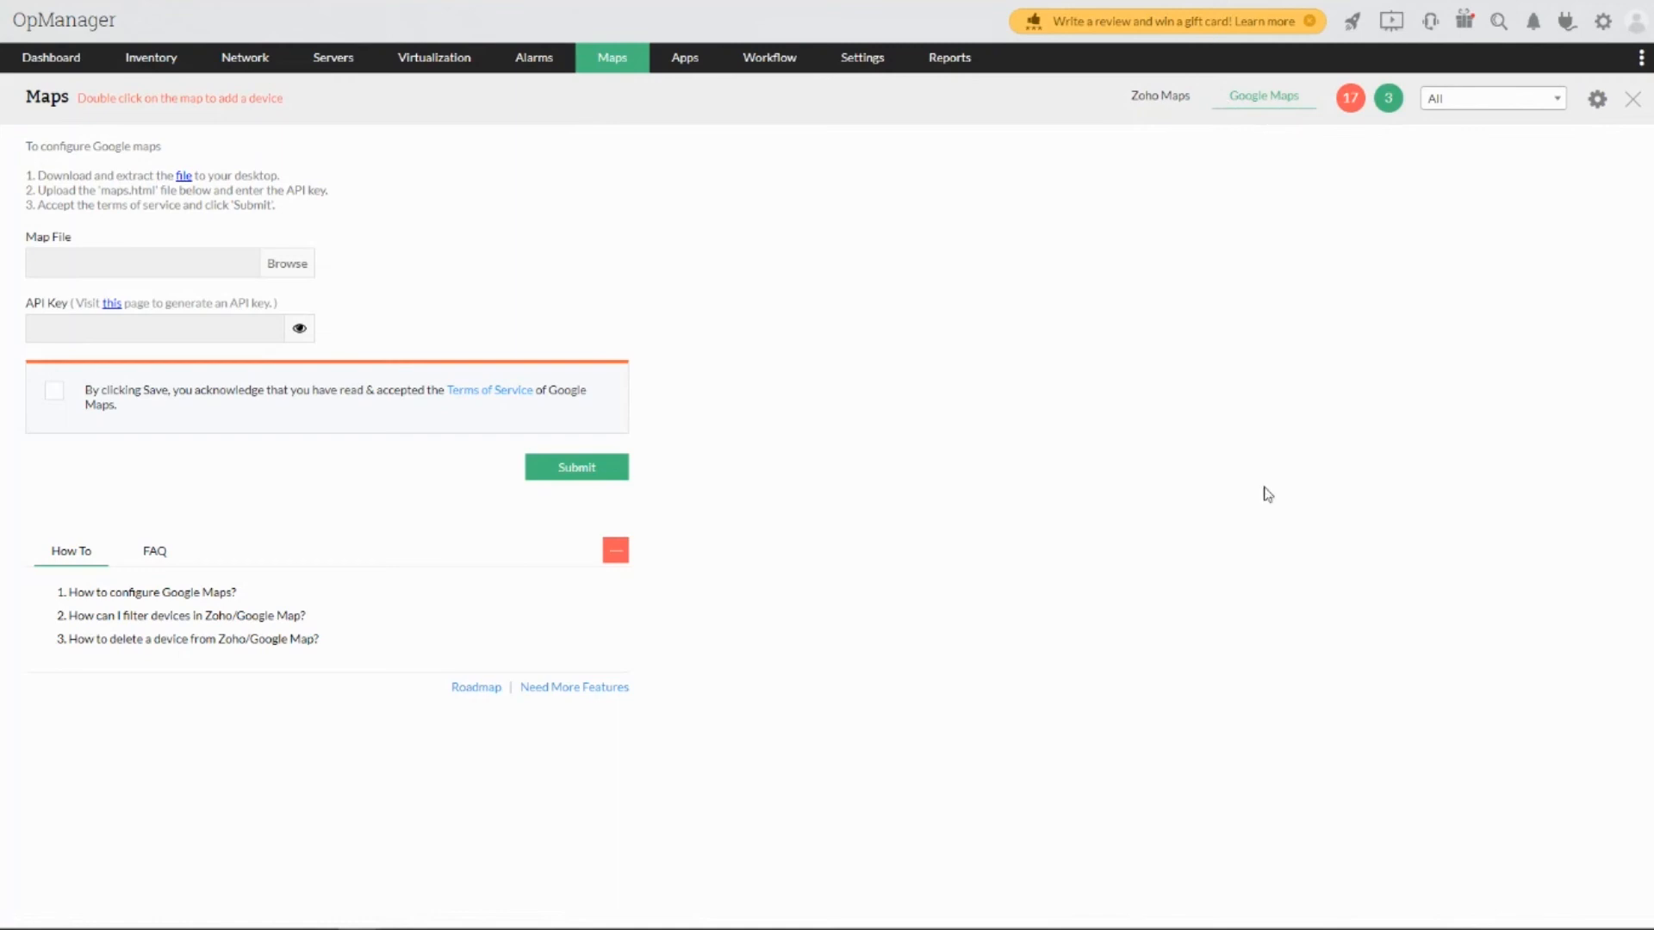
click(1169, 99)
click(1492, 100)
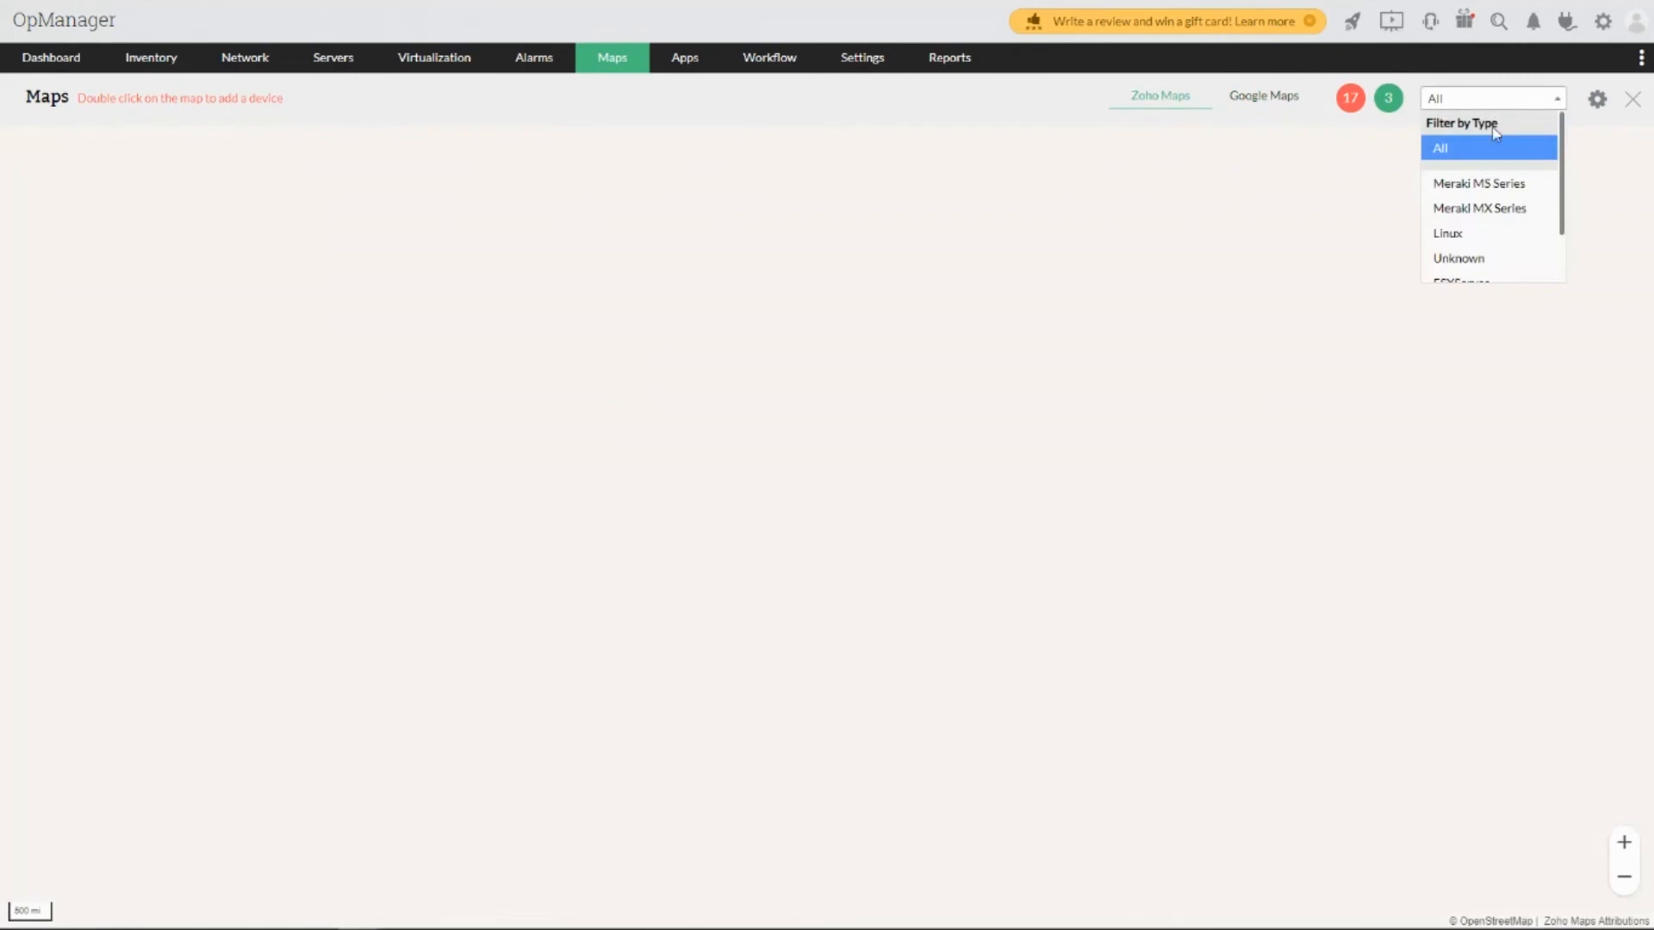
scroll(1485, 249, down, 1)
scroll(1484, 259, up, 1)
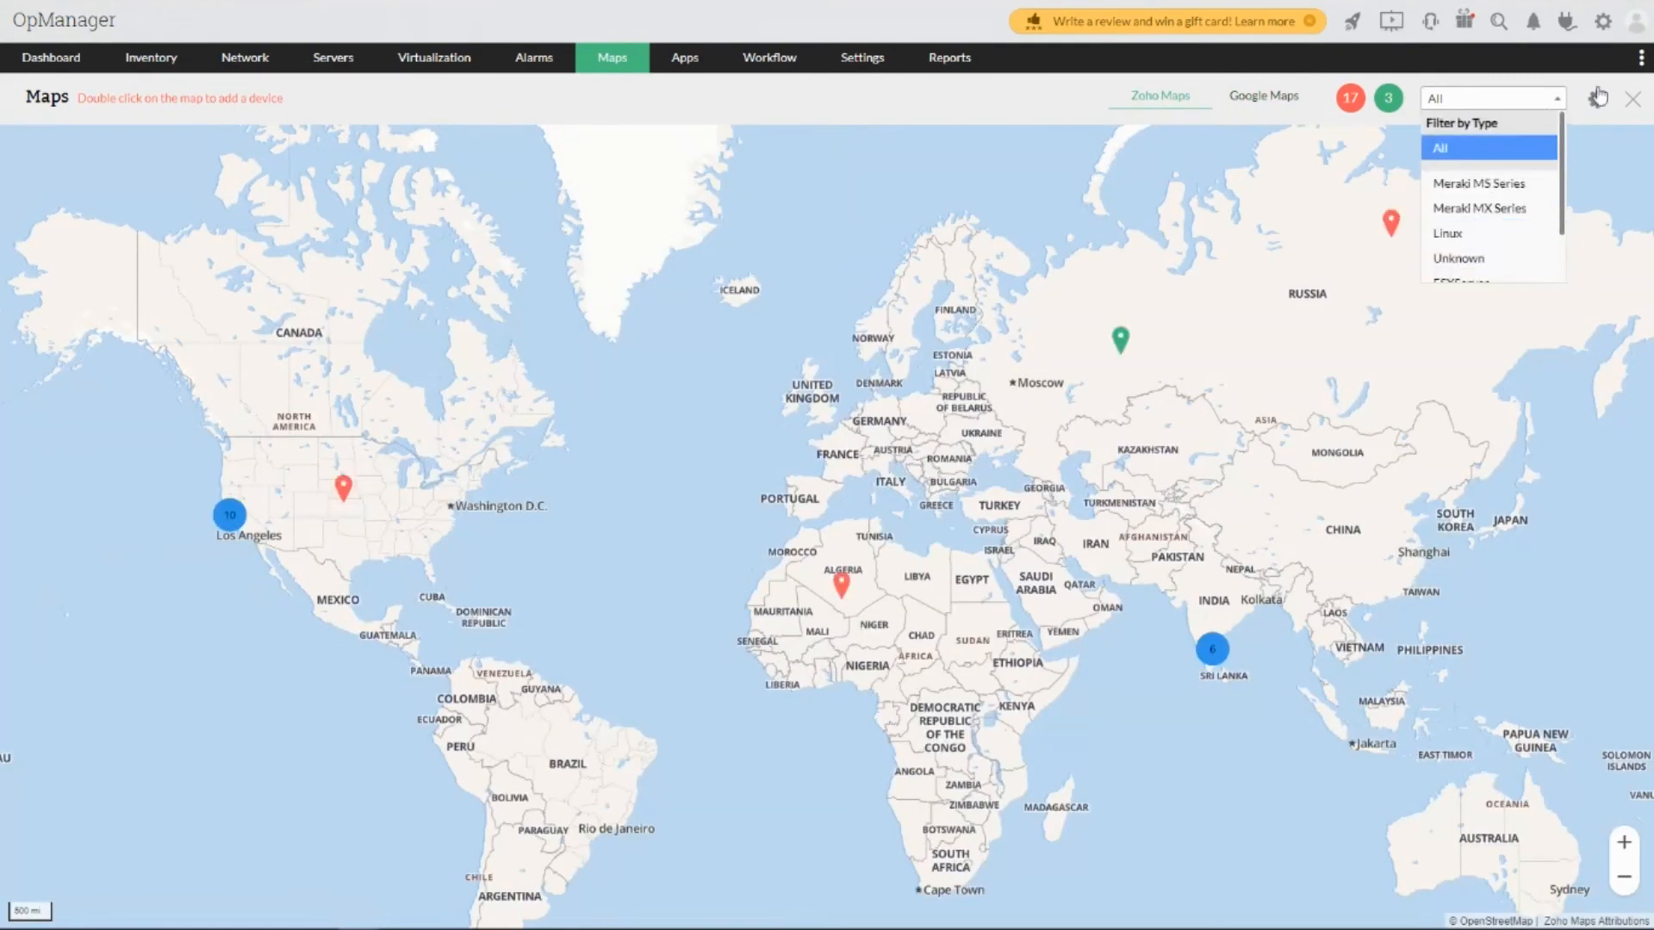
click(1607, 104)
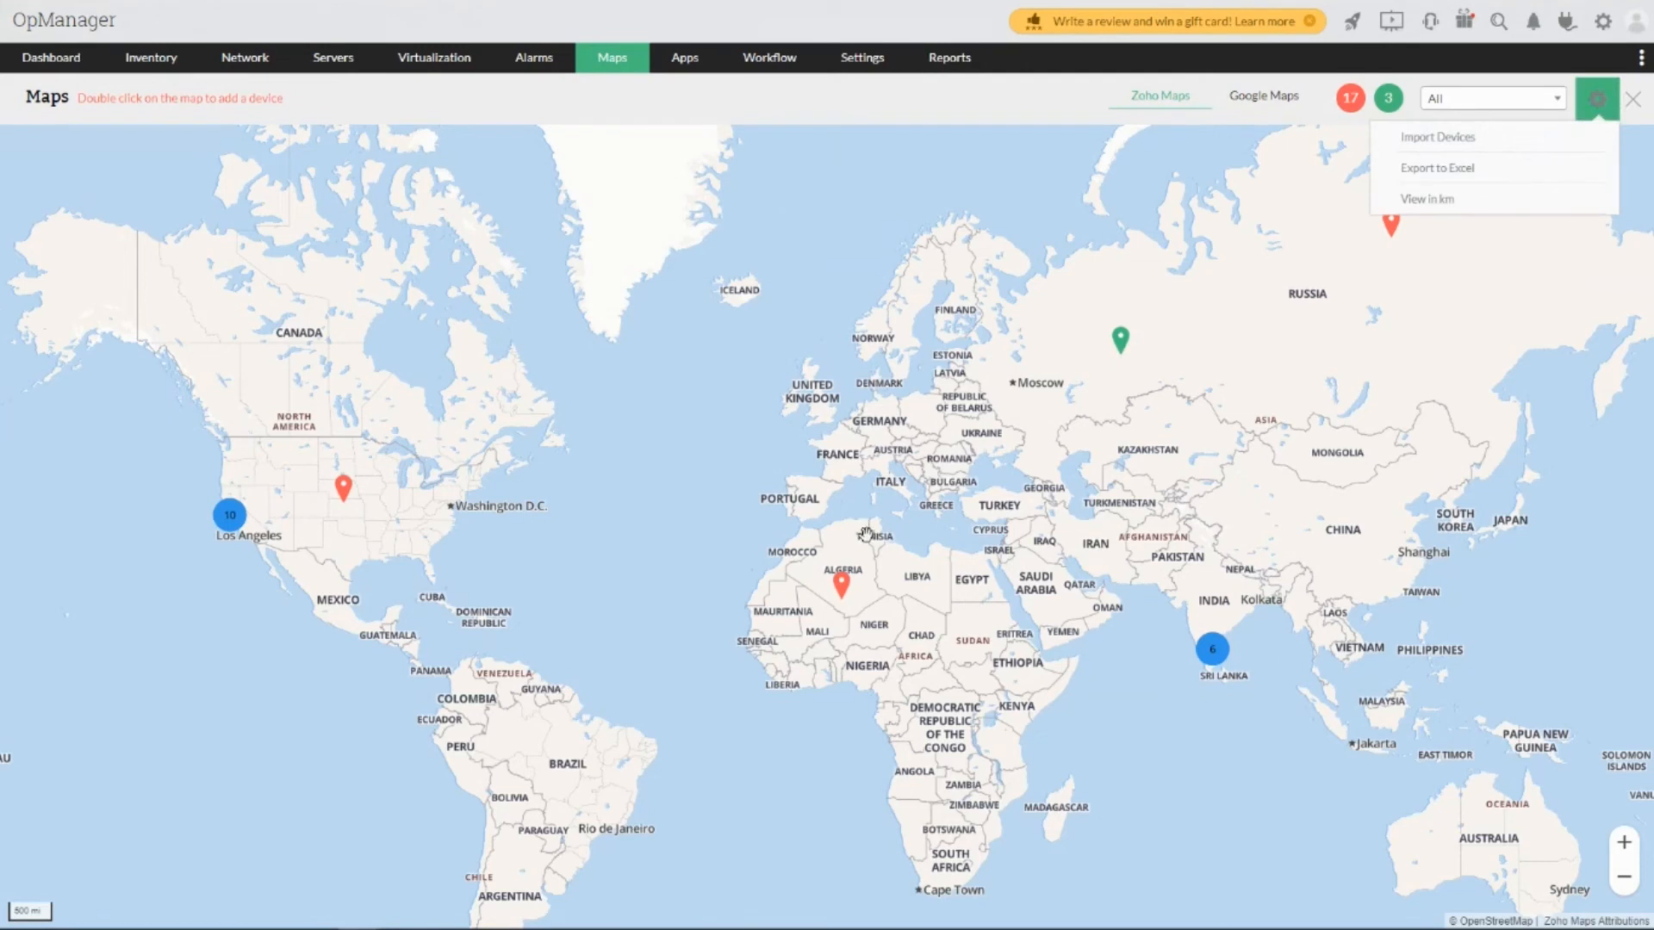
- Switch to the slide presentation and move from the Maps slide through the first three points of the Business View slide
key(super+Tab)
click(684, 266)
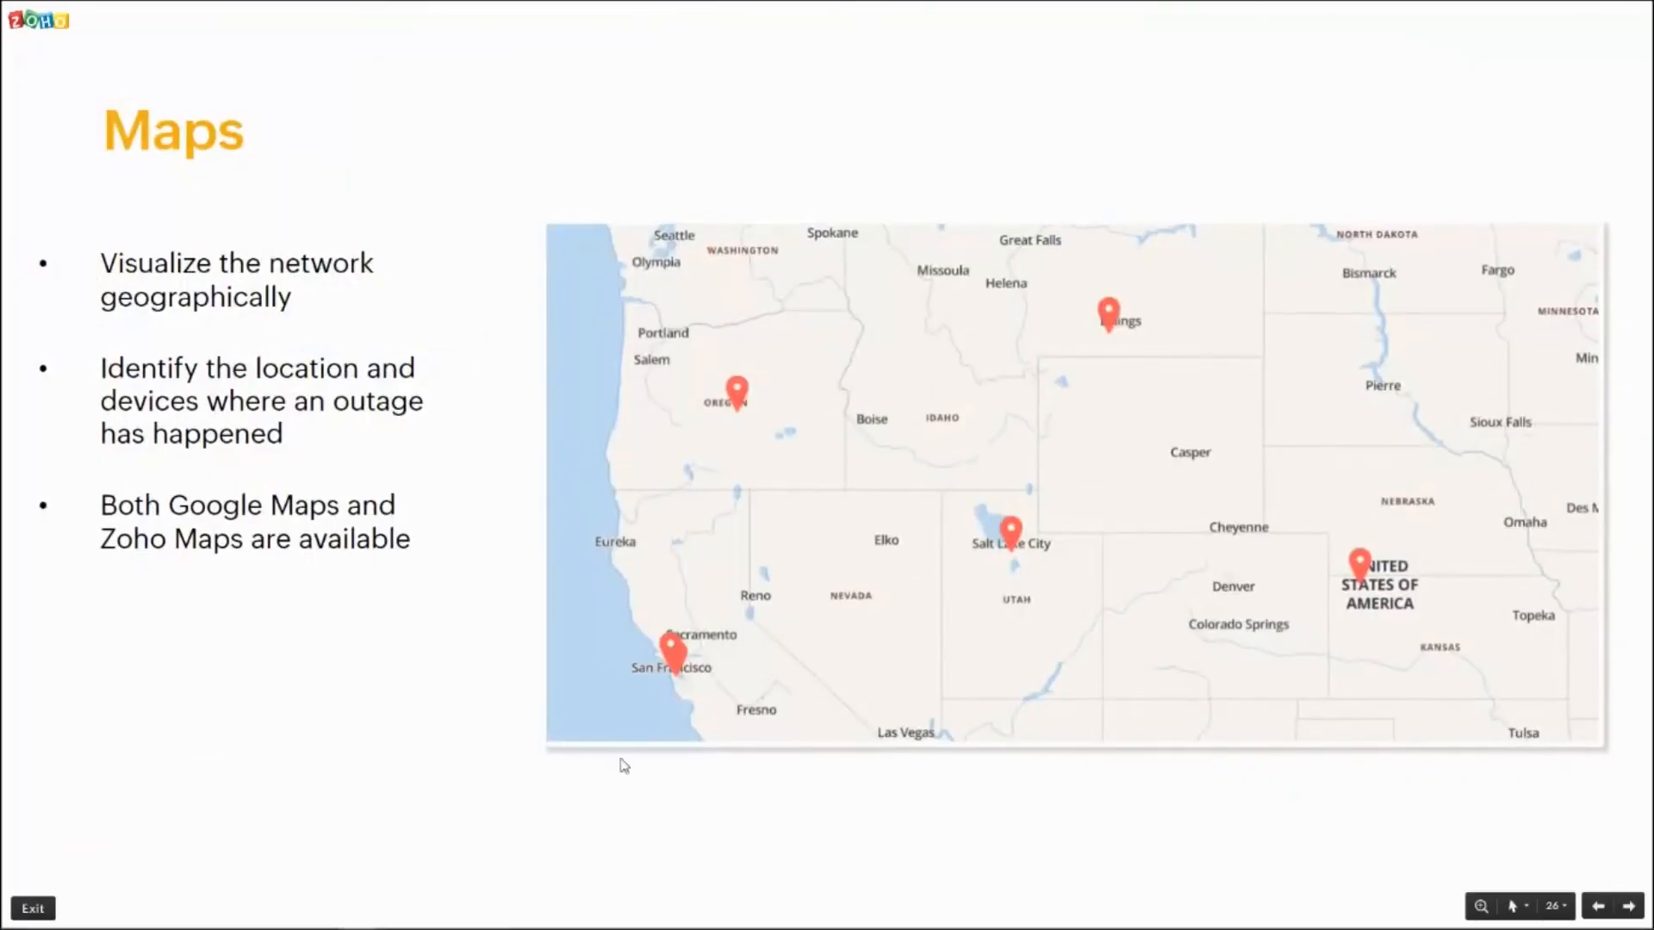
click(439, 731)
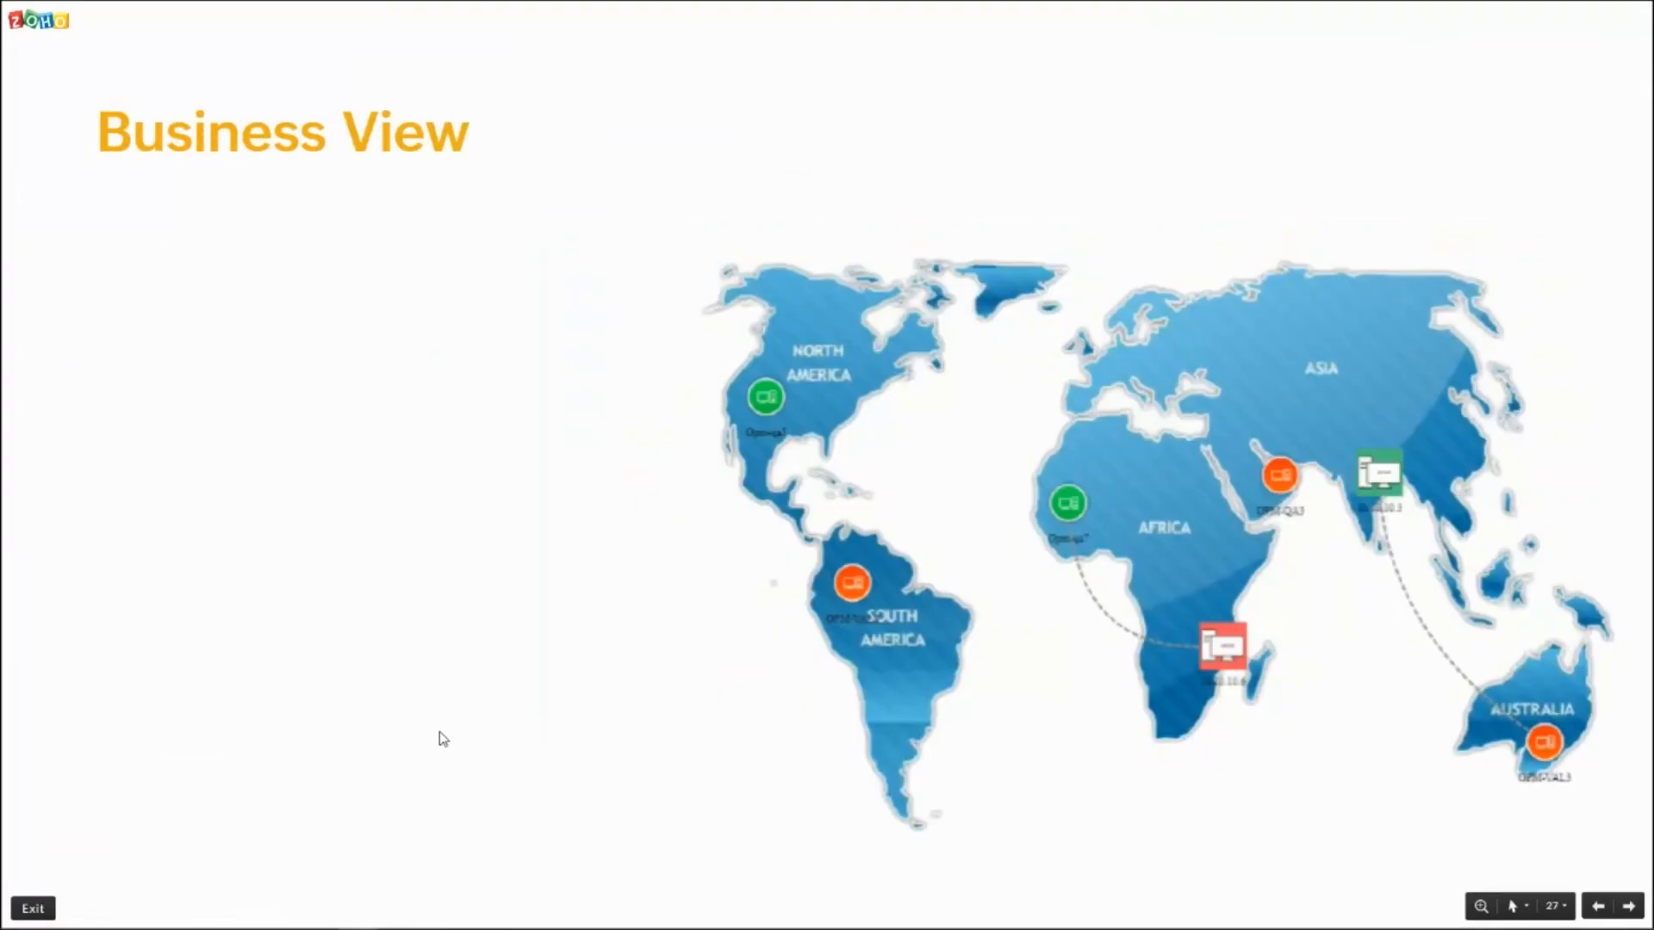
click(439, 731)
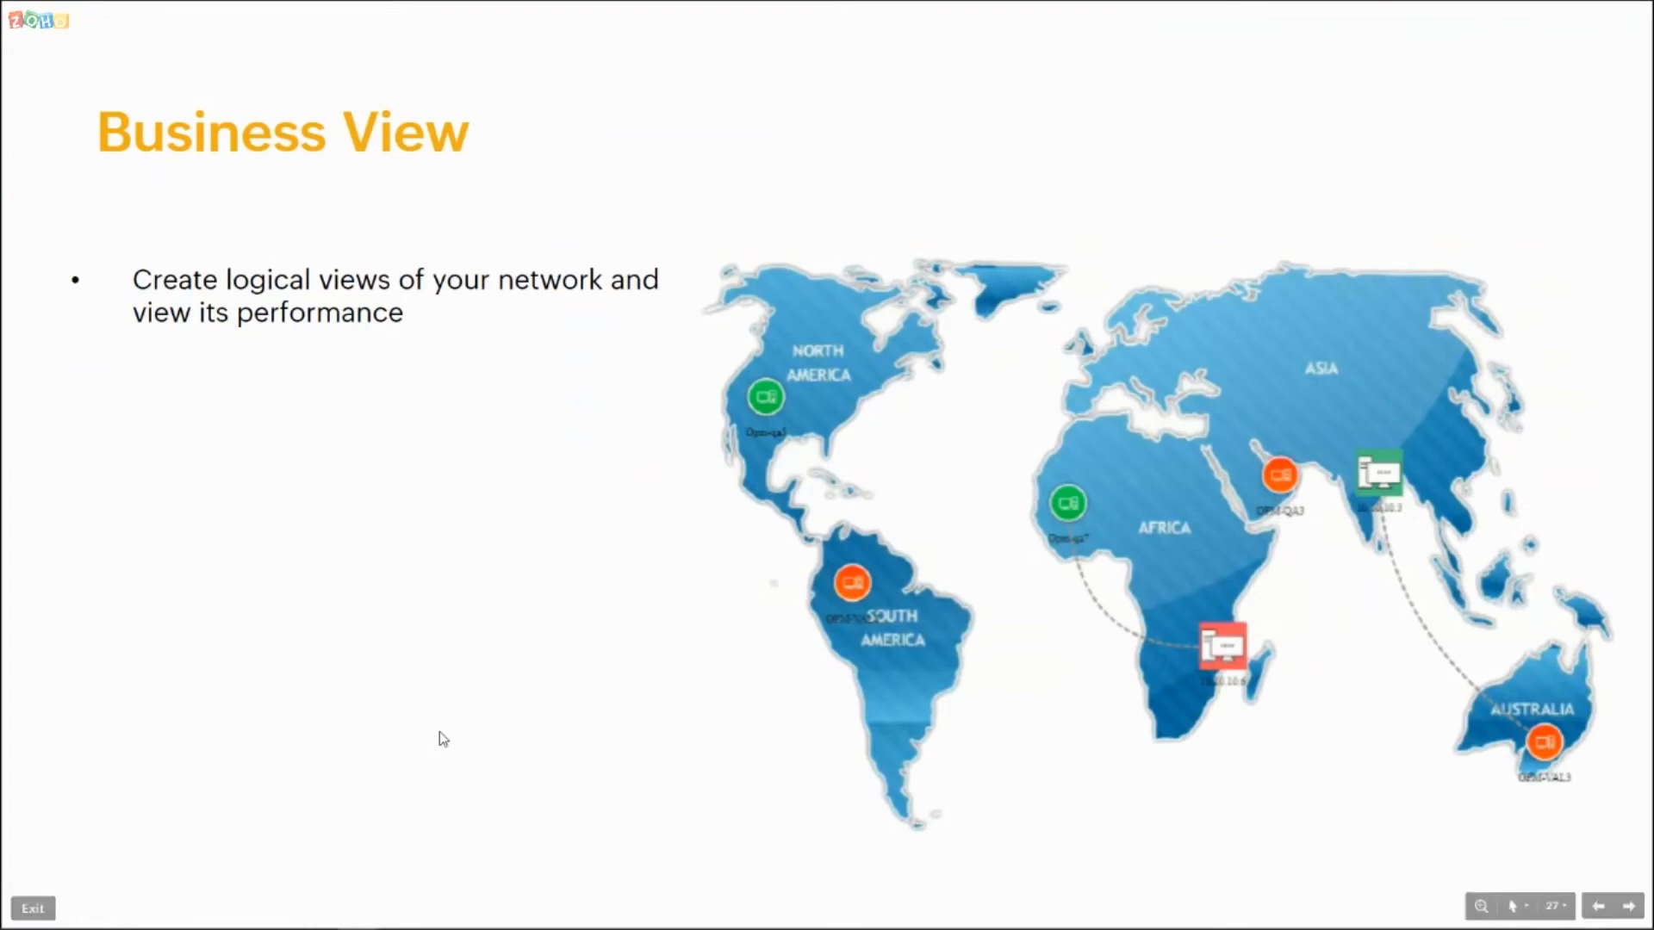
click(439, 731)
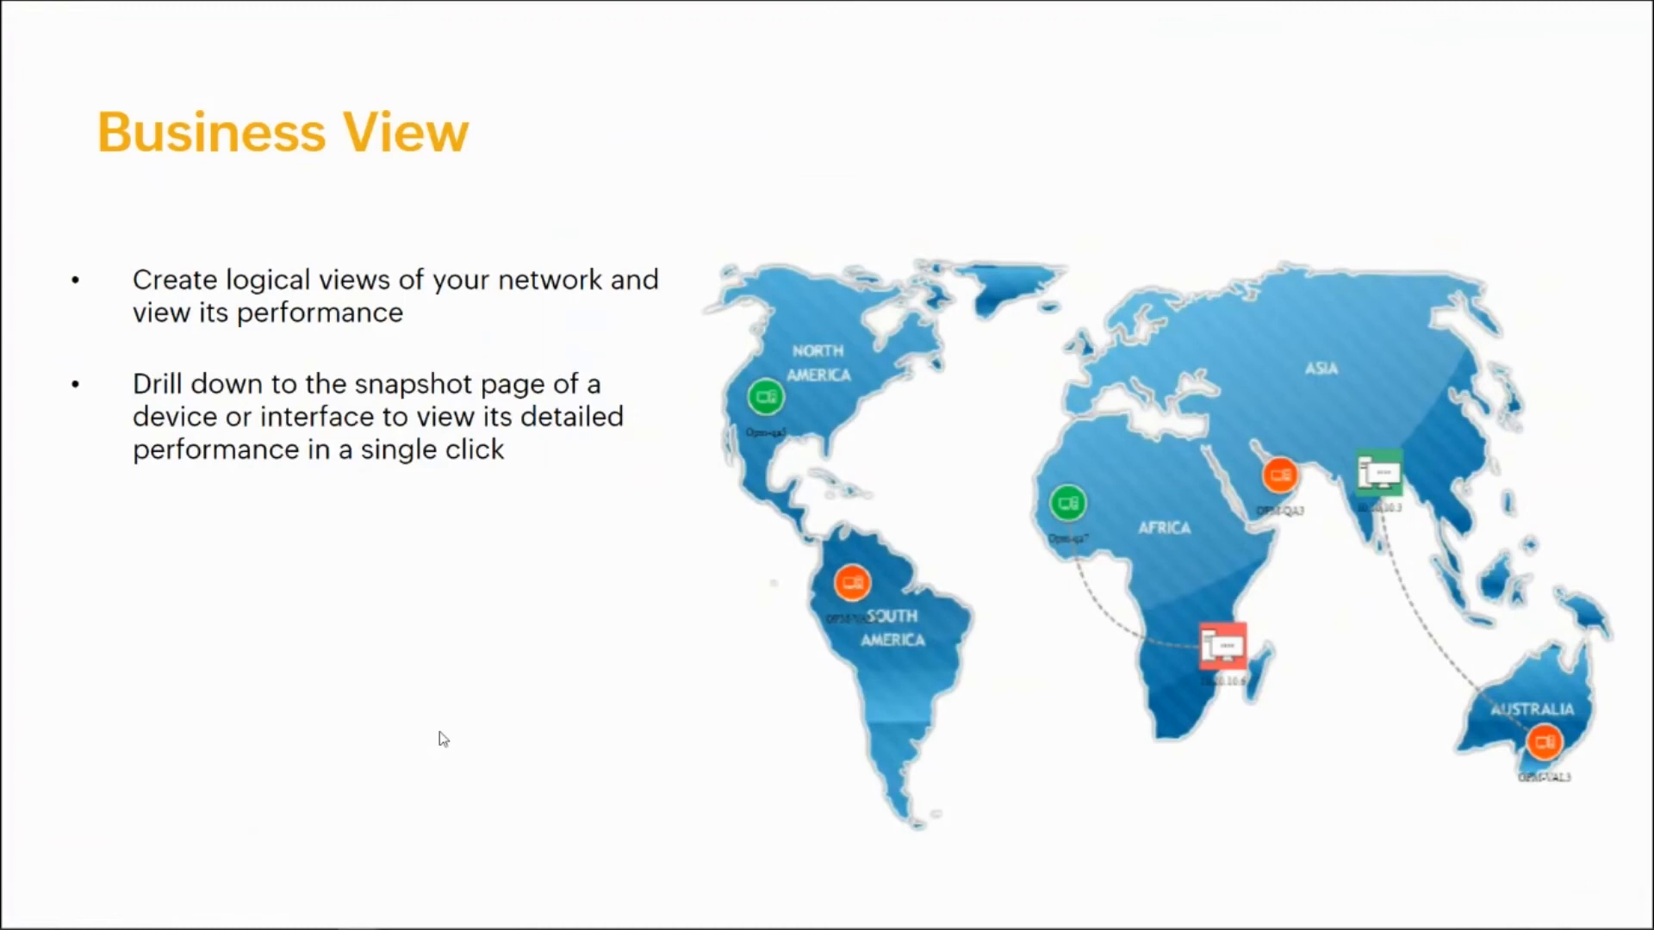
click(492, 568)
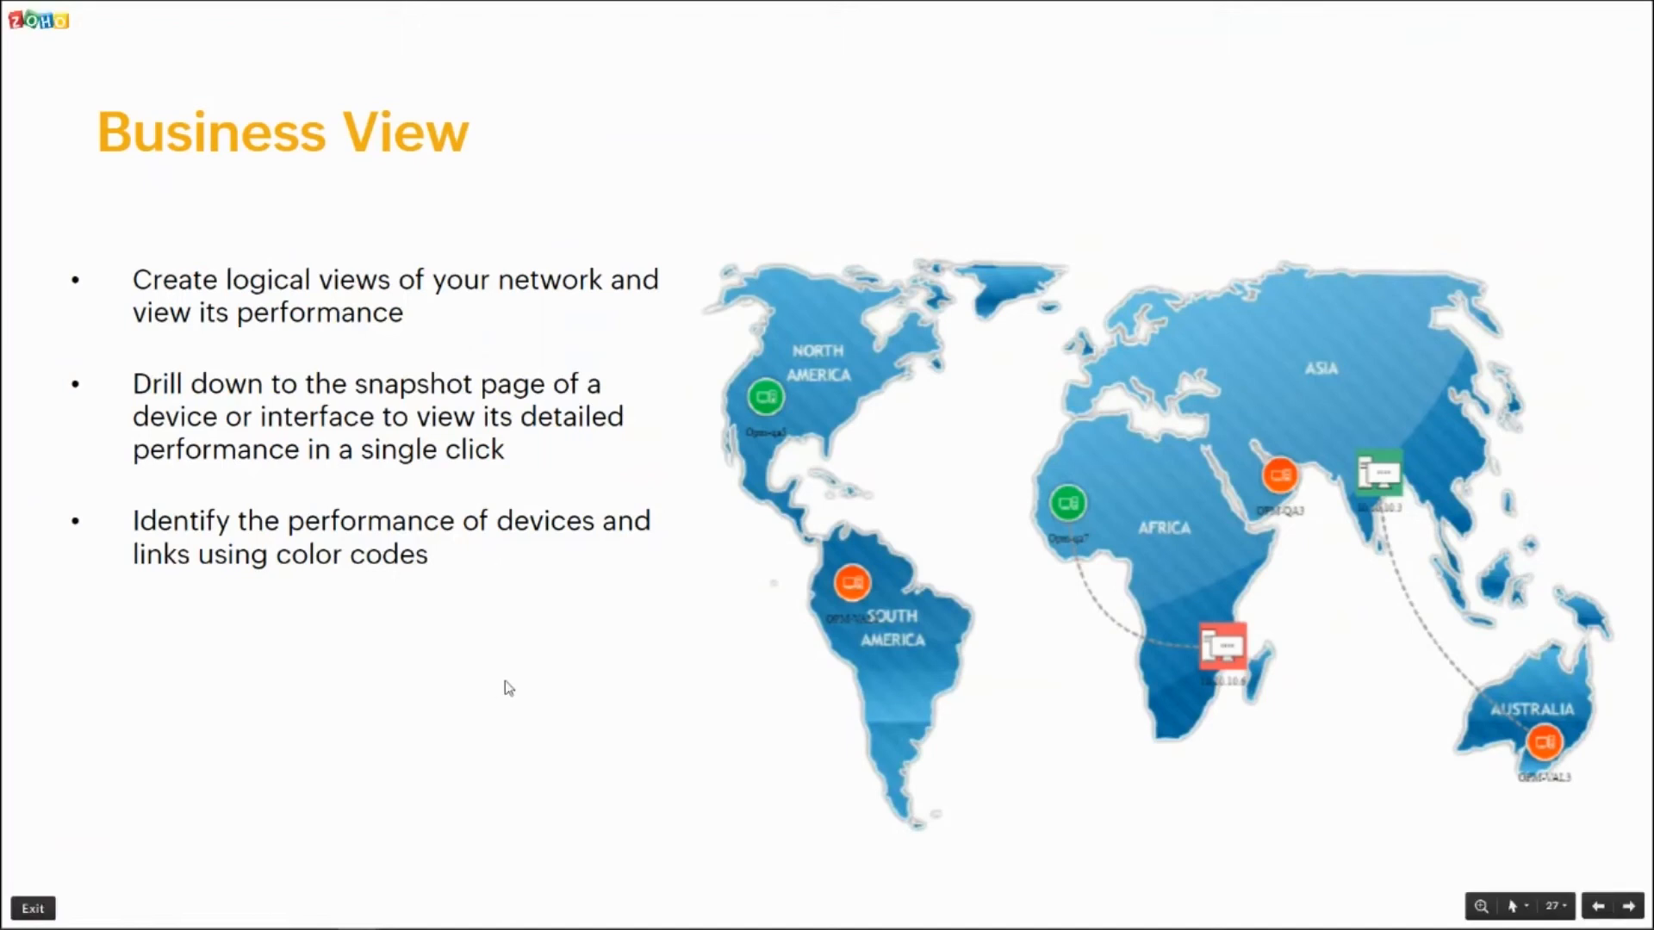
- Switch back to OpManager and edit the All business view, adding device 10.193.102.4 in the empty area above the existing network
key(super+Tab)
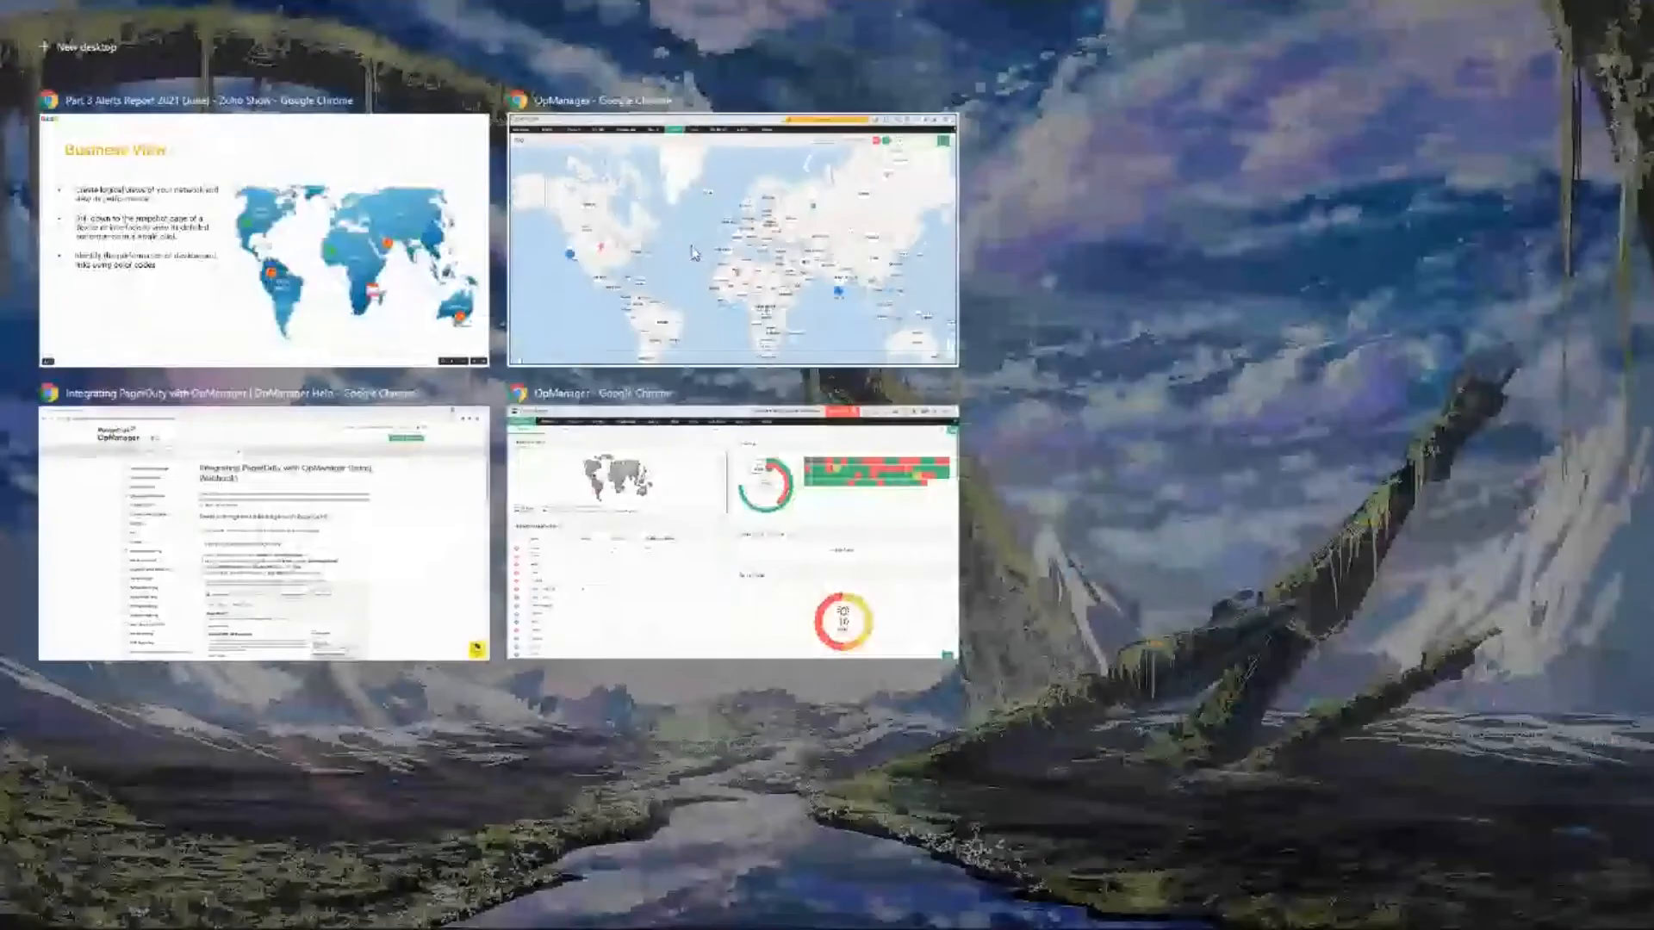
click(693, 244)
mouse_move(620, 60)
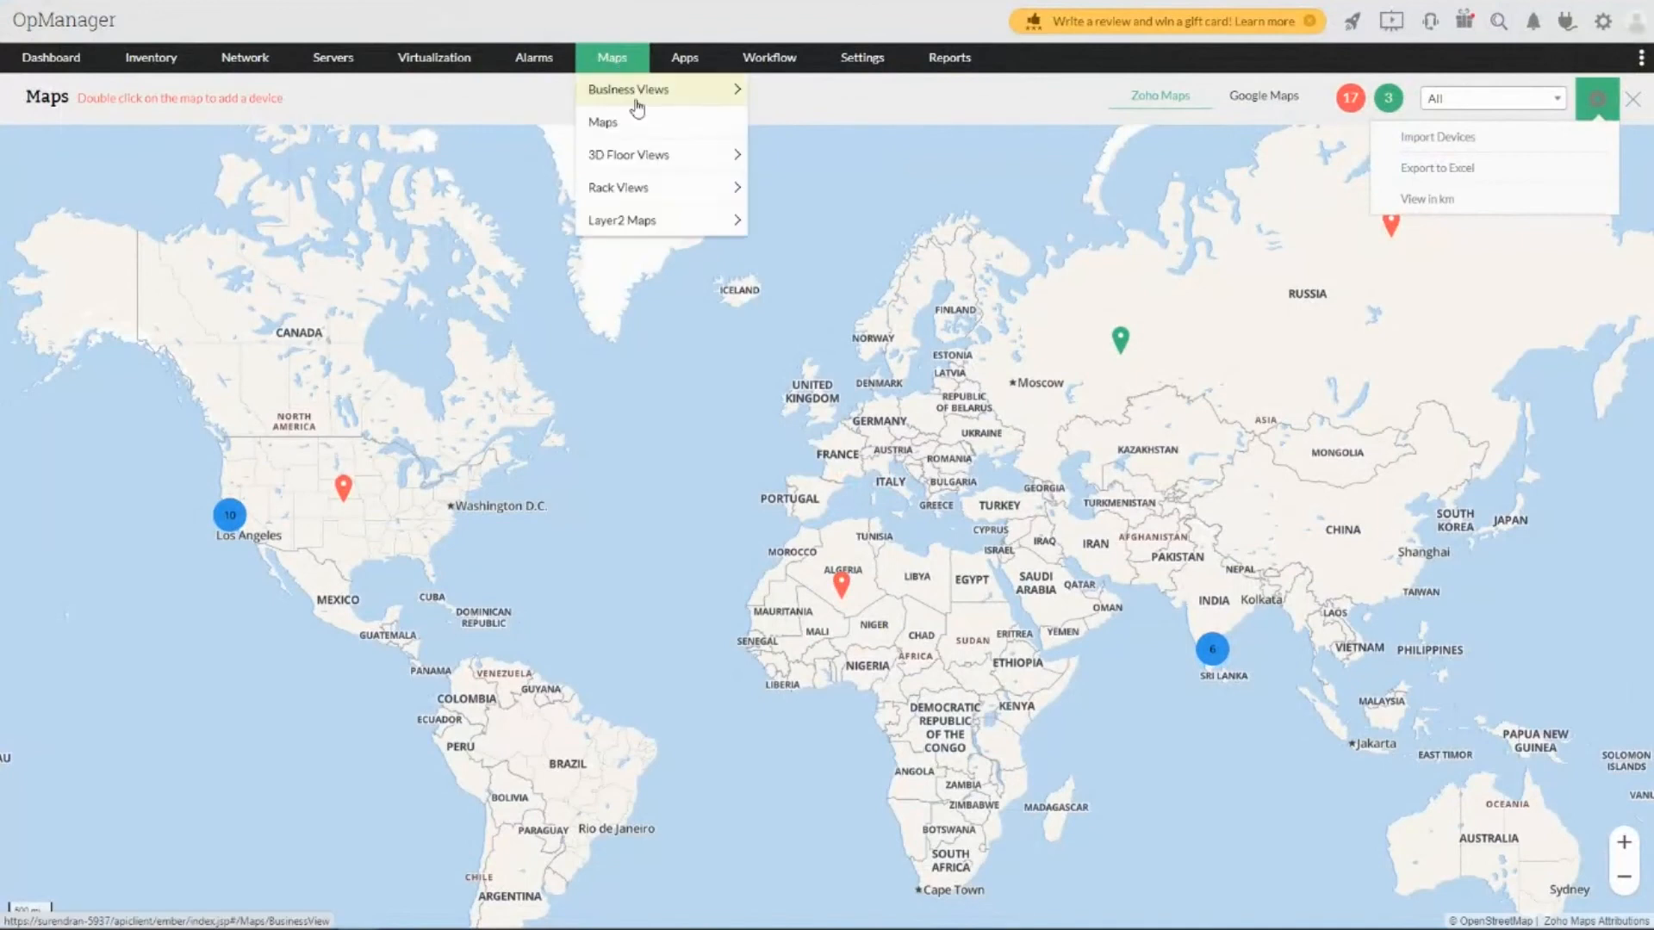
click(637, 95)
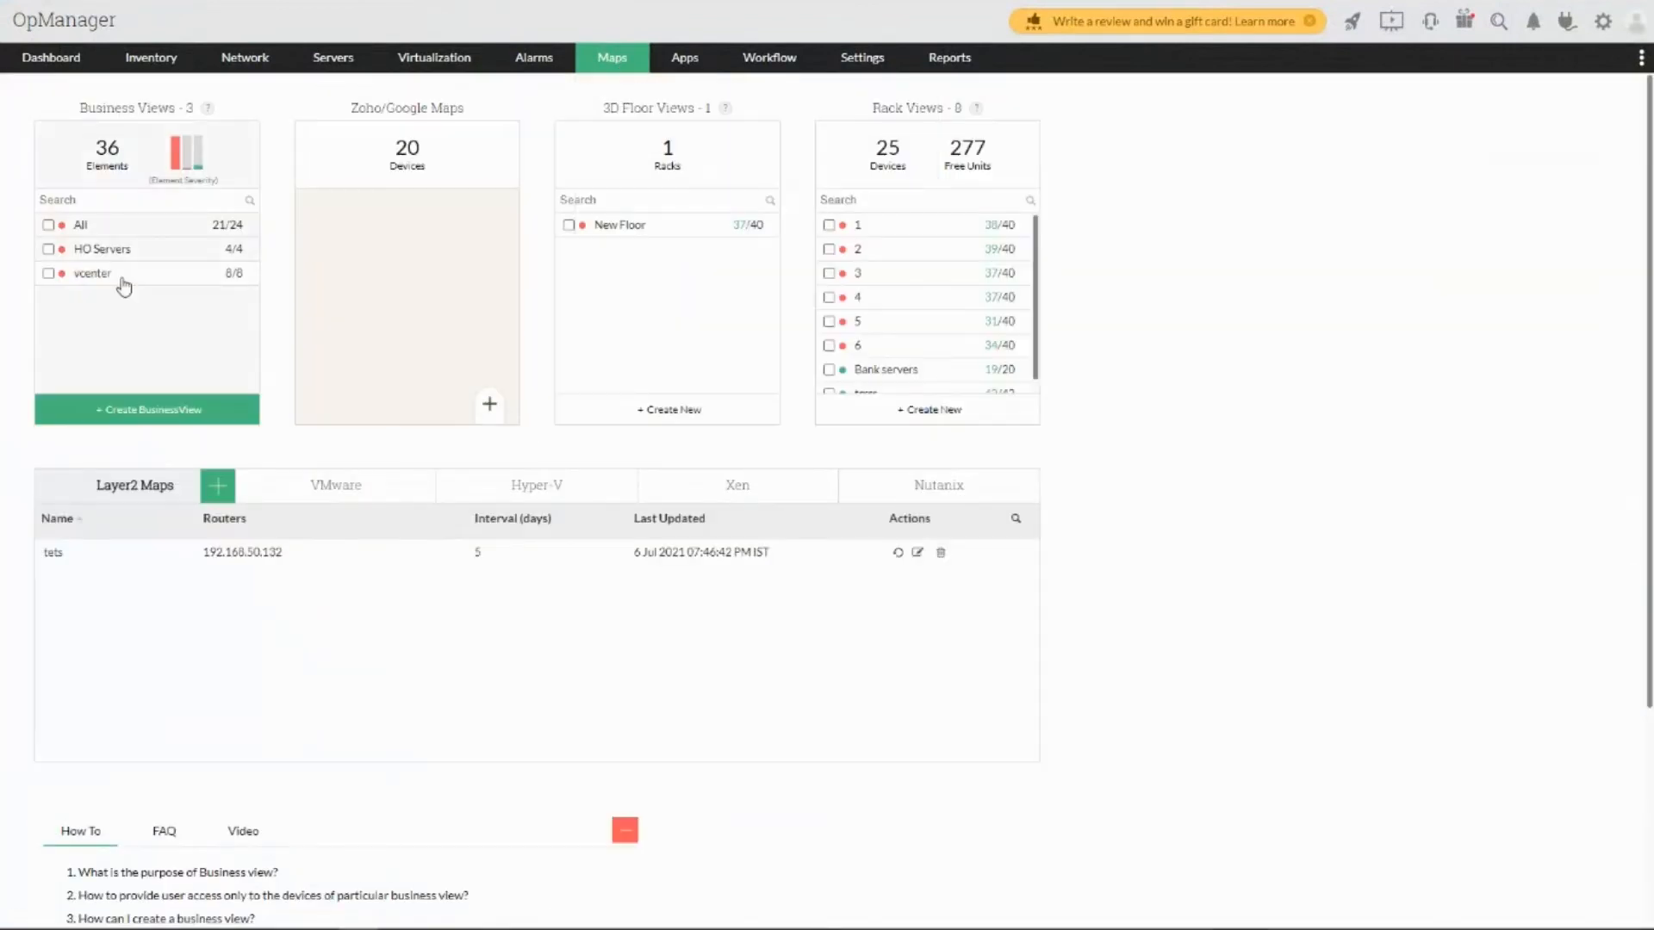
click(112, 226)
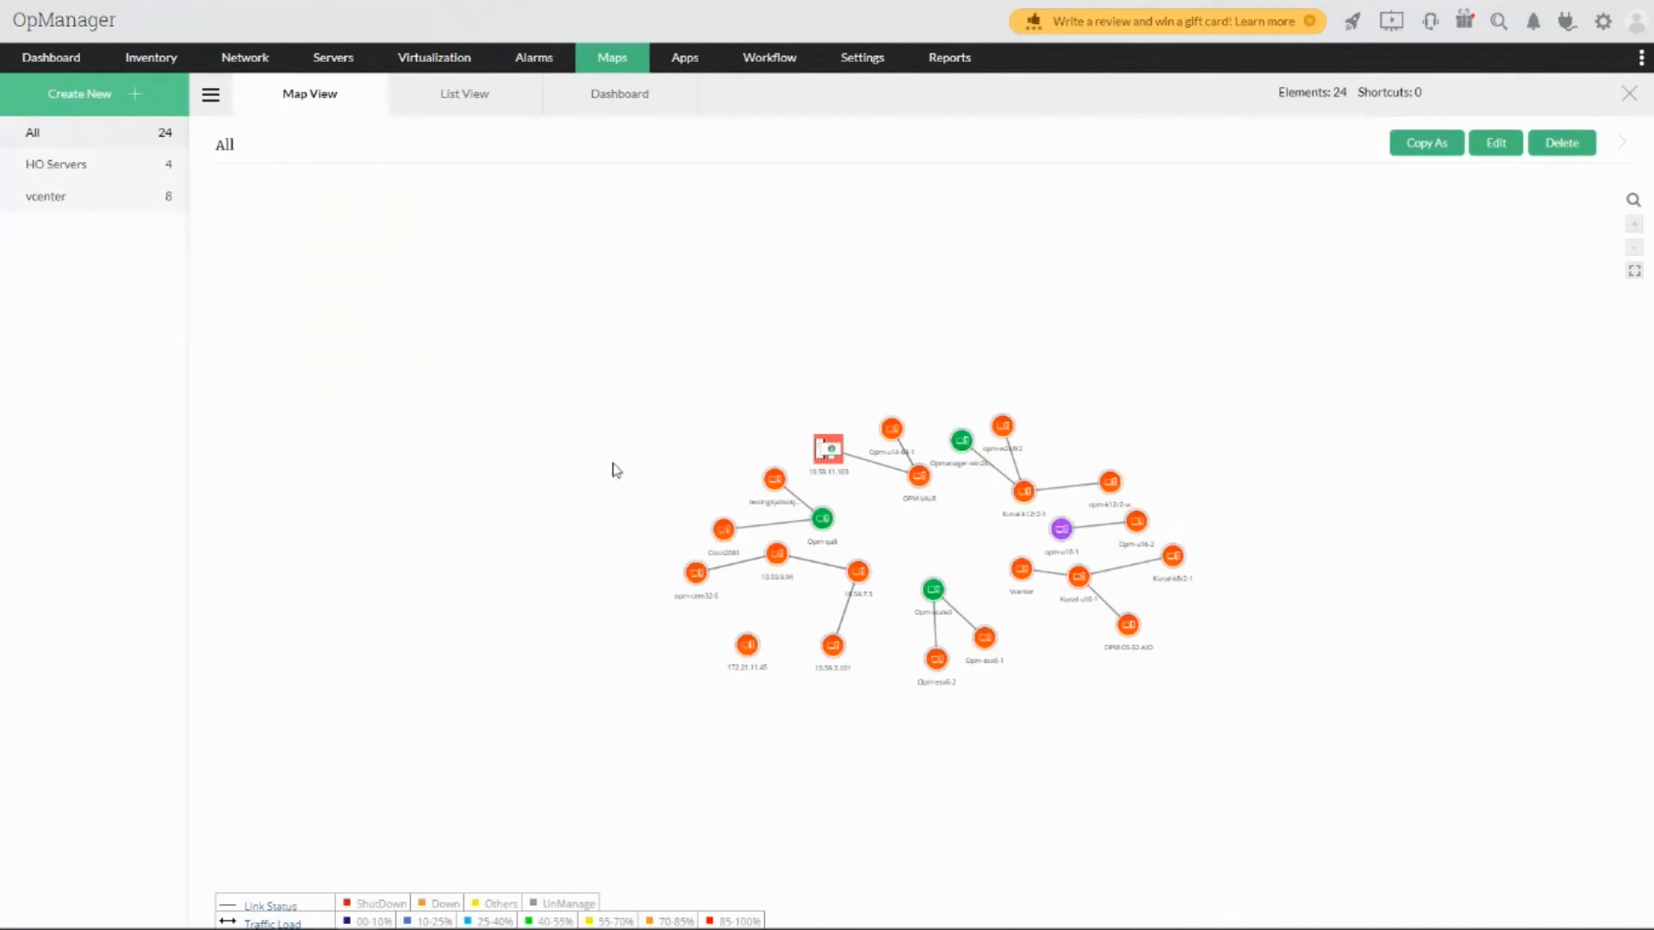
click(1485, 145)
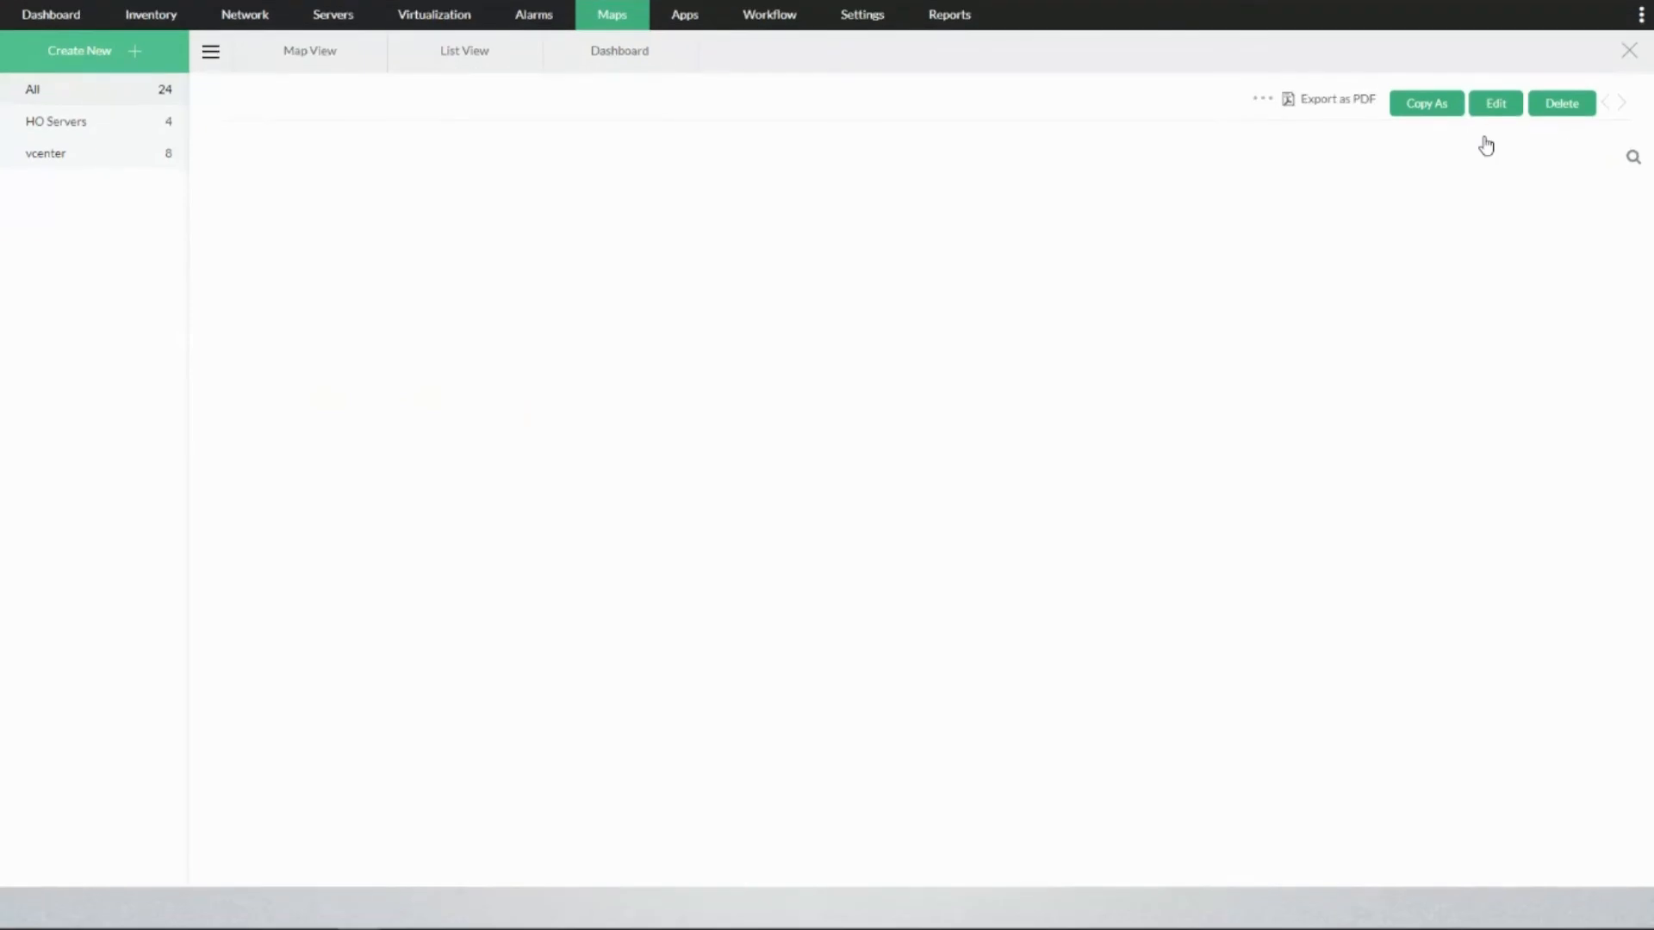
drag(36, 293, 496, 280)
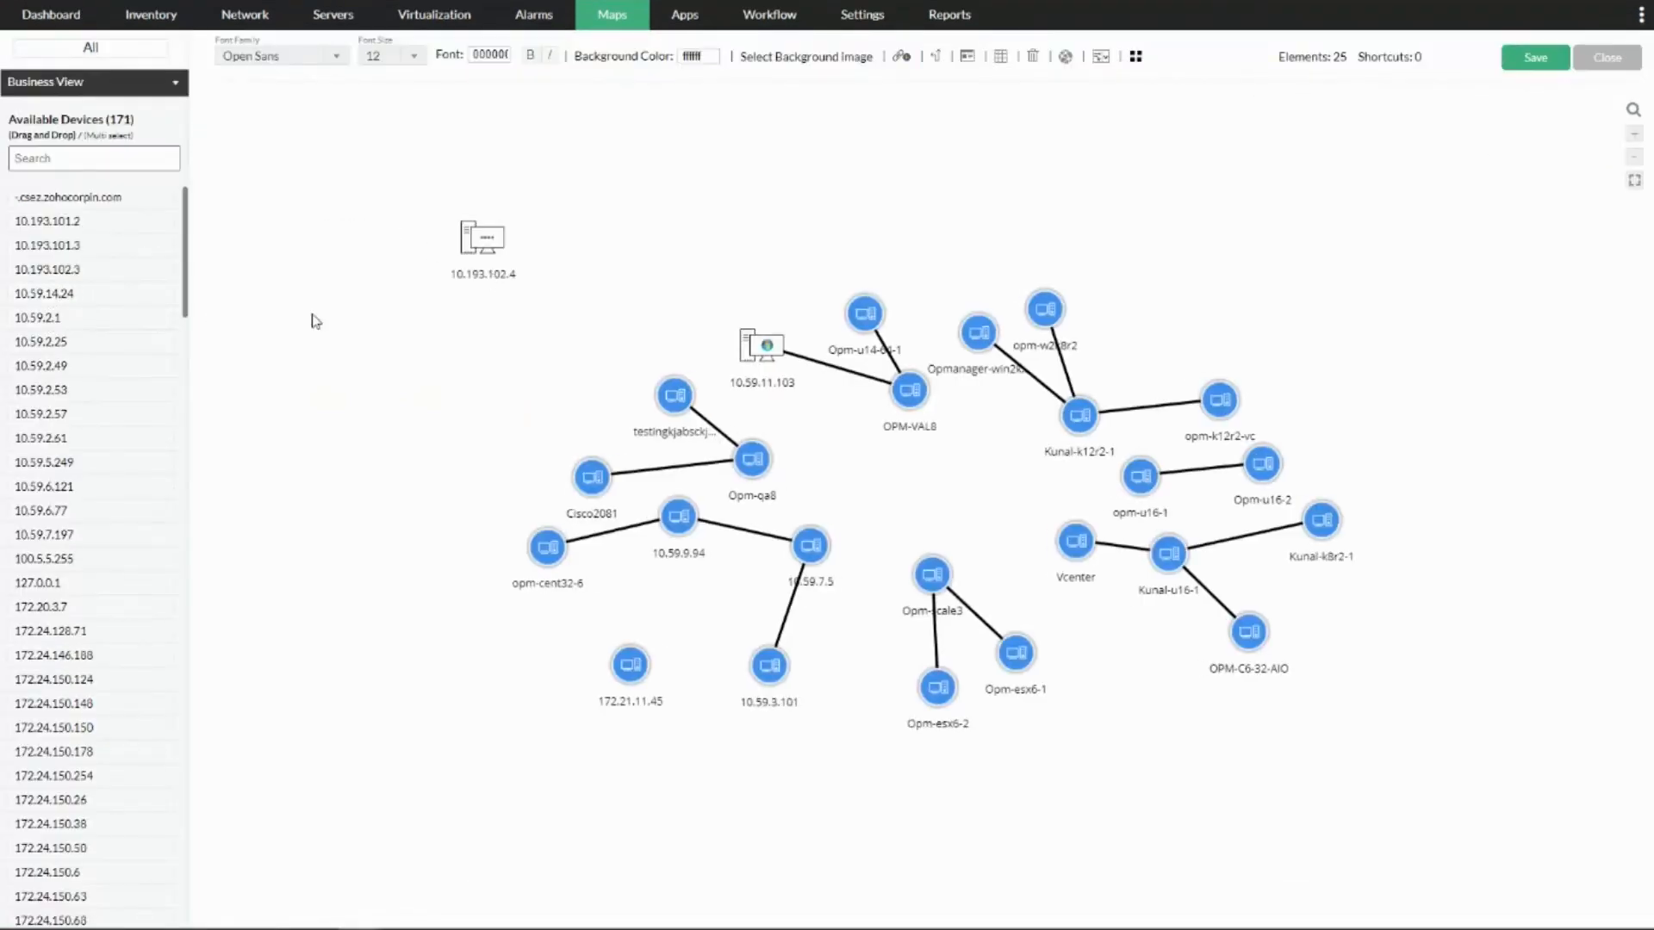
- Link device 10.193.102.4 to 10.59.11.103 with the default link properties and save the business view
mouse_move(507, 219)
drag(507, 219, 775, 364)
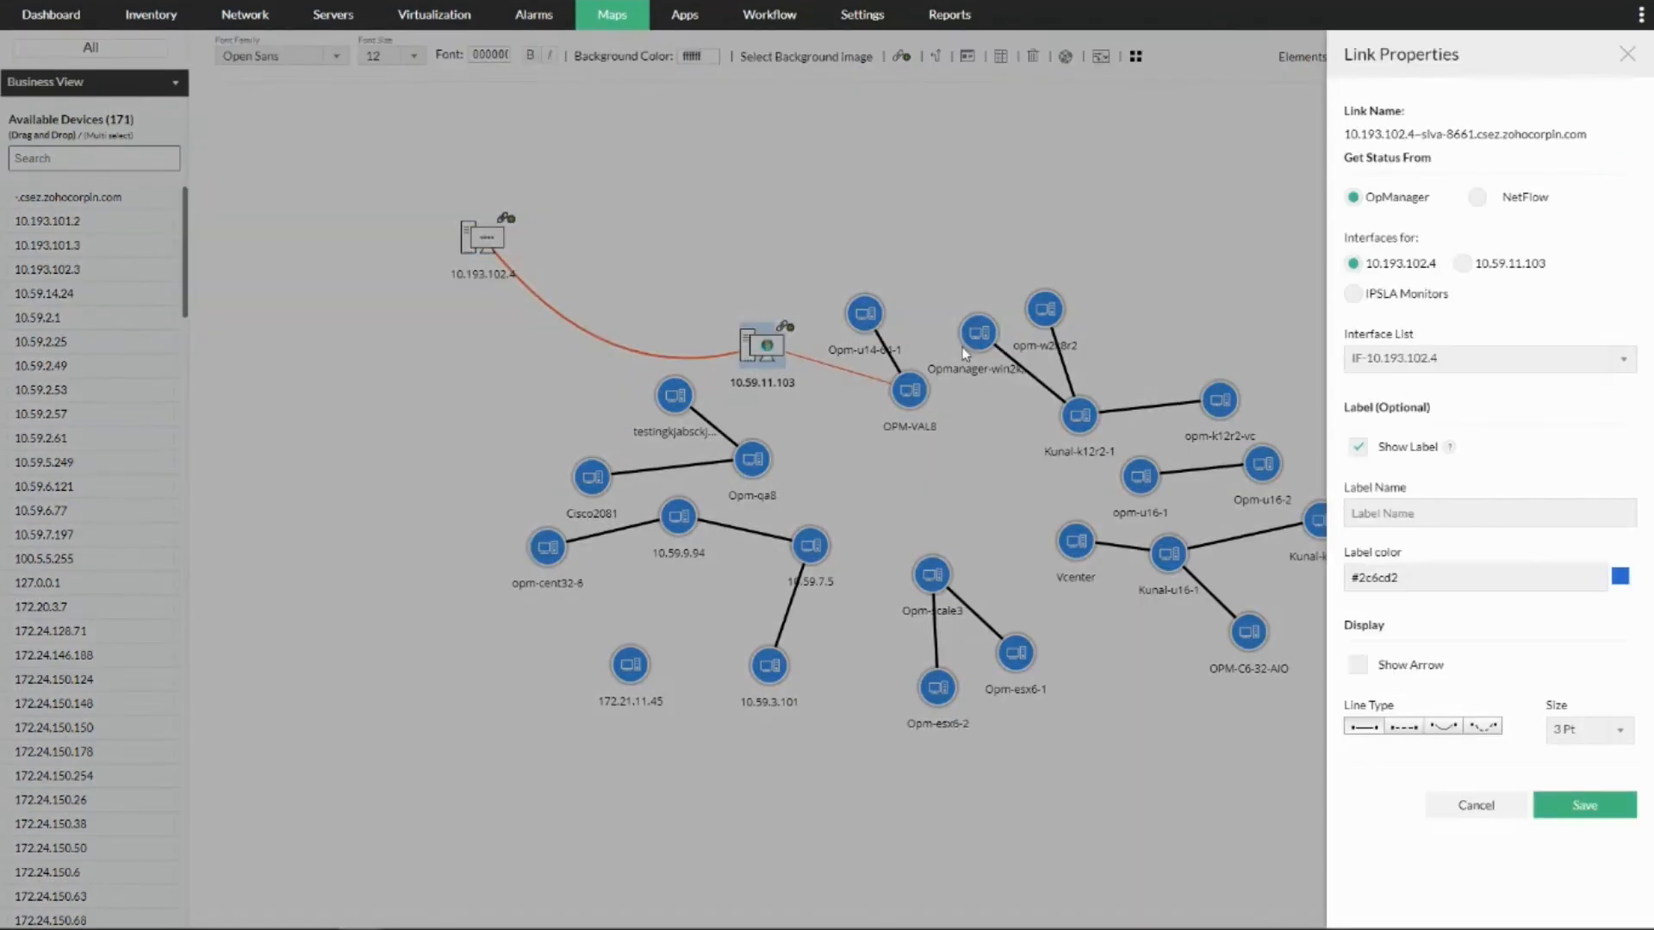
click(1555, 825)
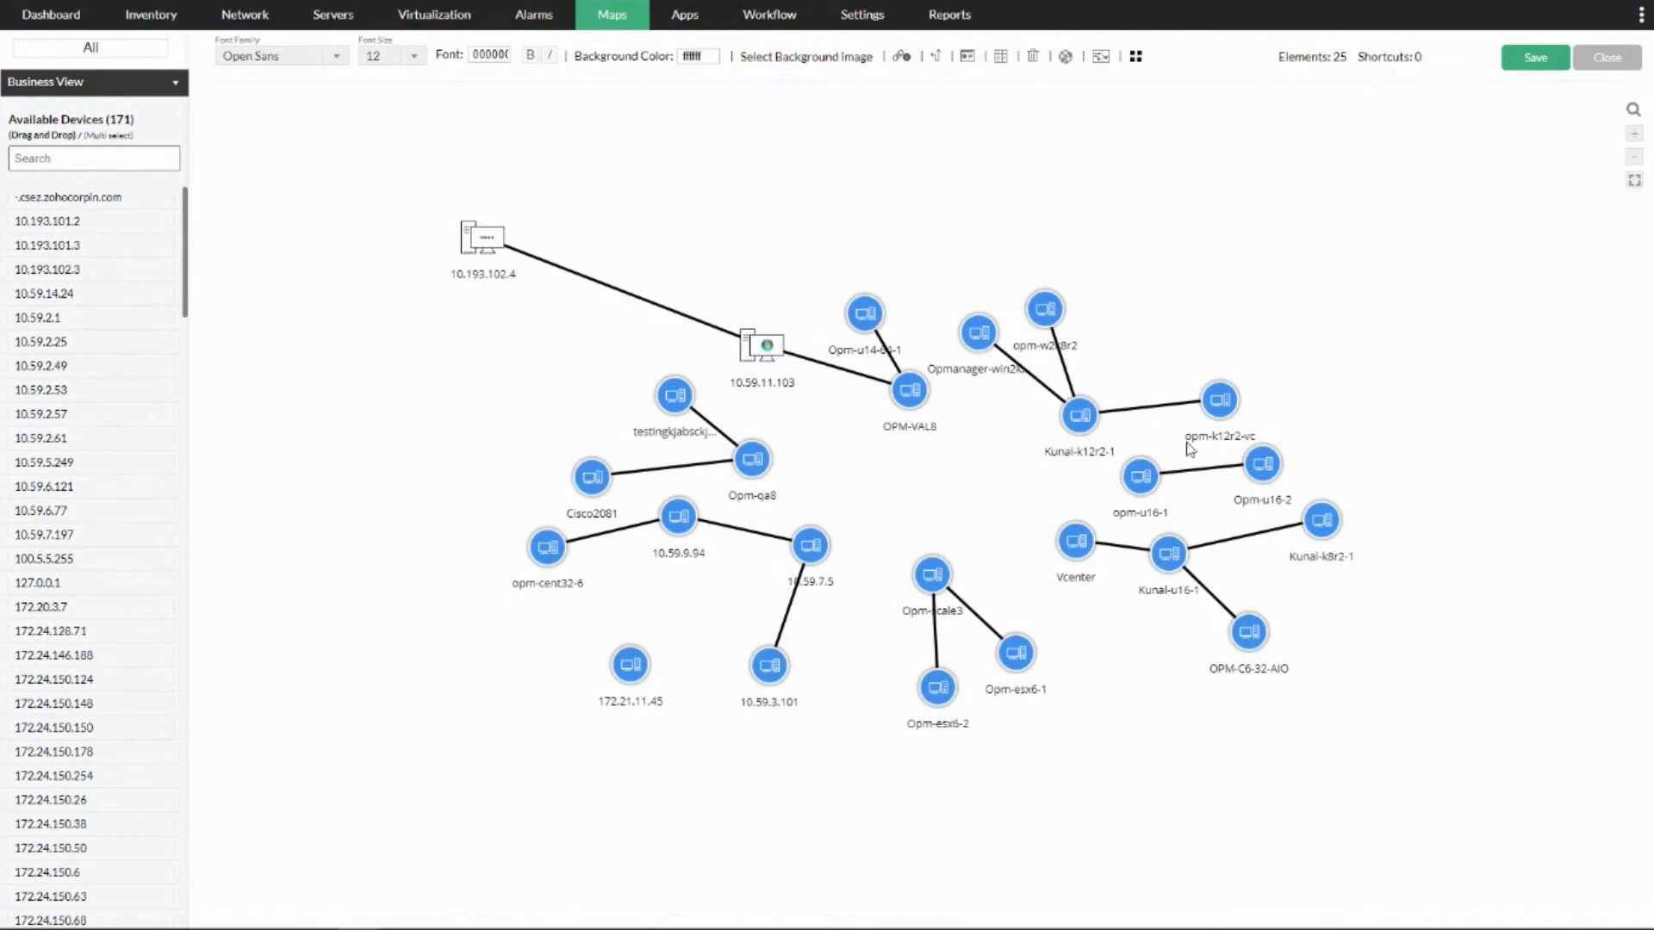
click(1538, 59)
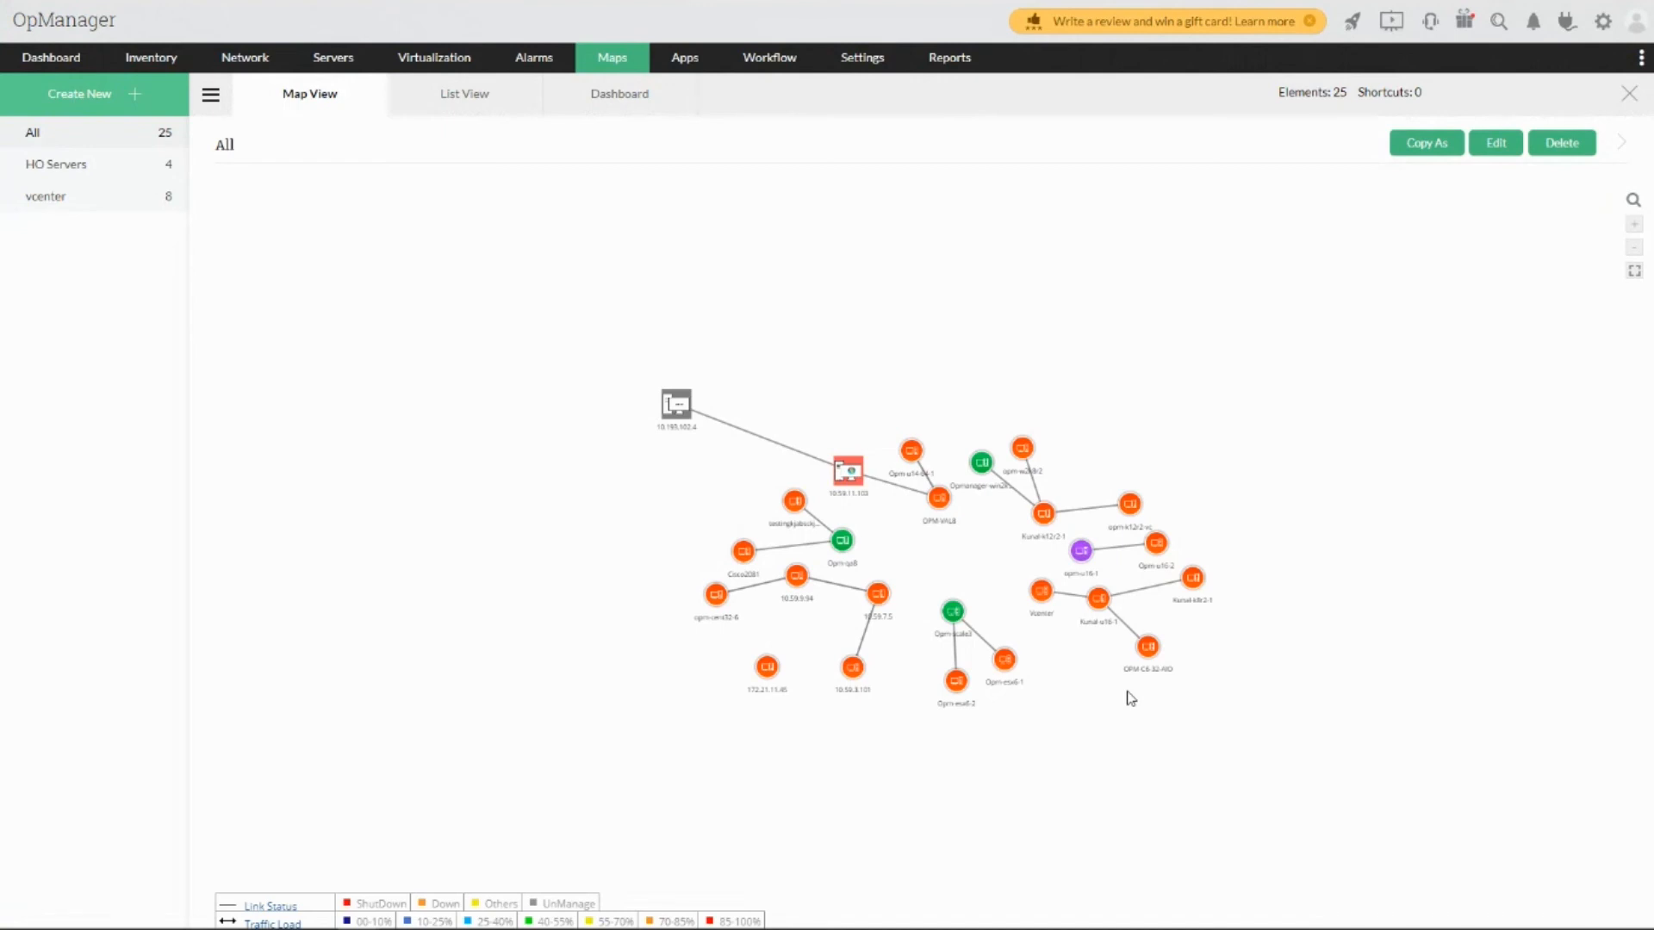
- Switch to the slide presentation, reveal the last Business View point and show the Rack View and 3D Floor View slide
key(alt+Tab)
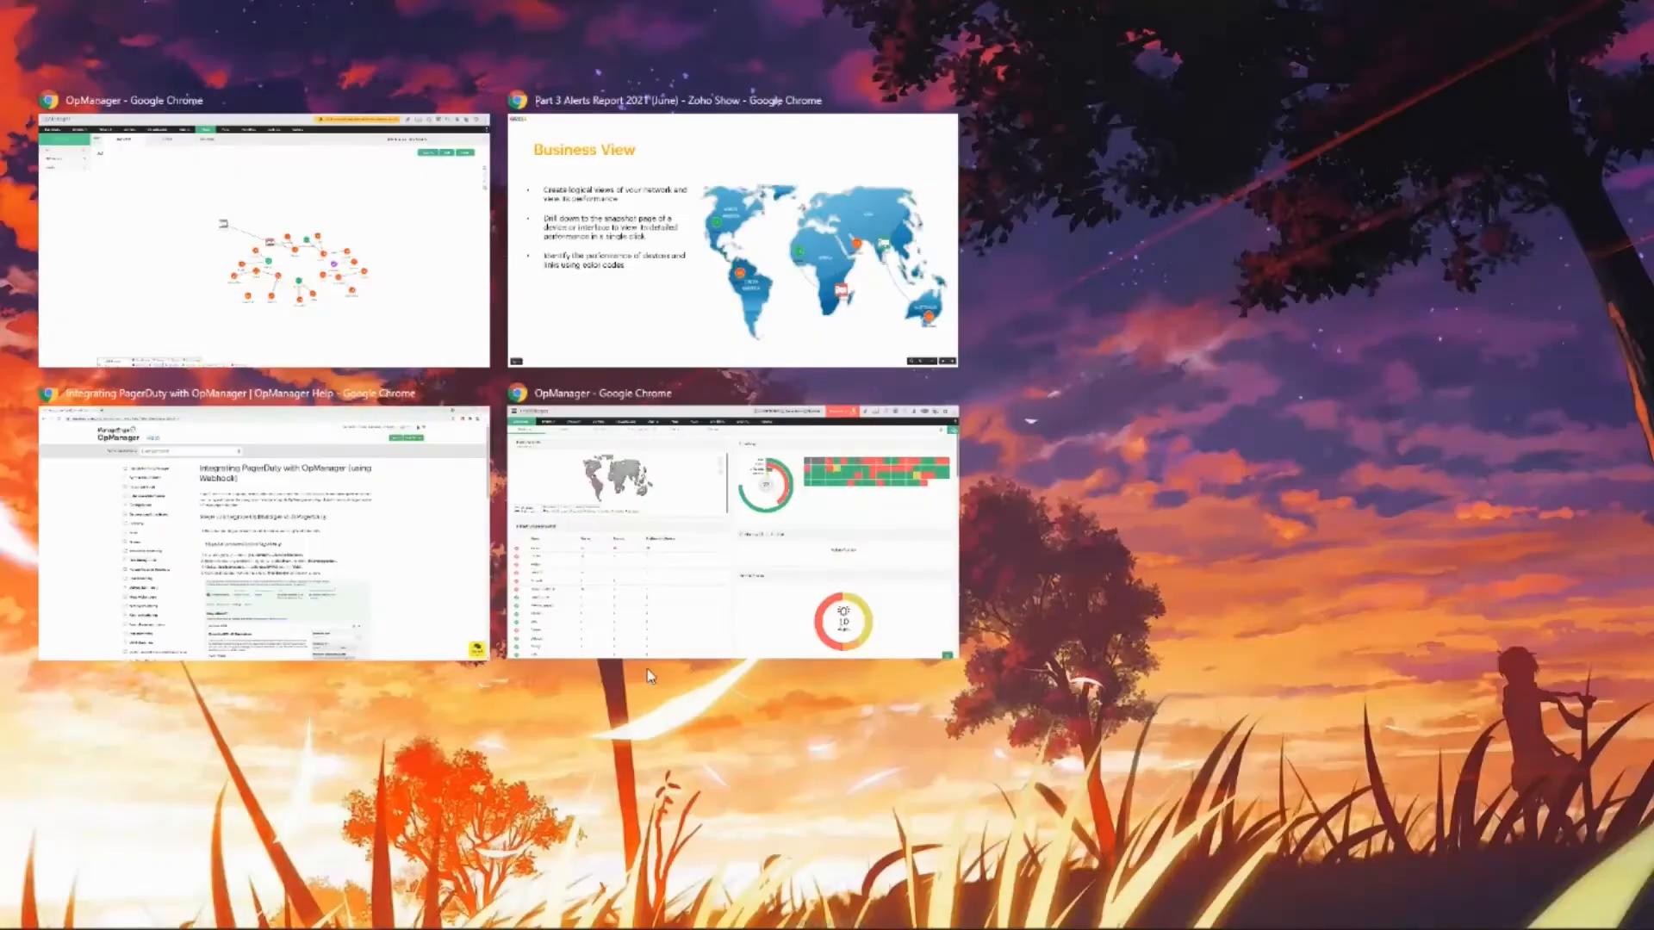
key(Right)
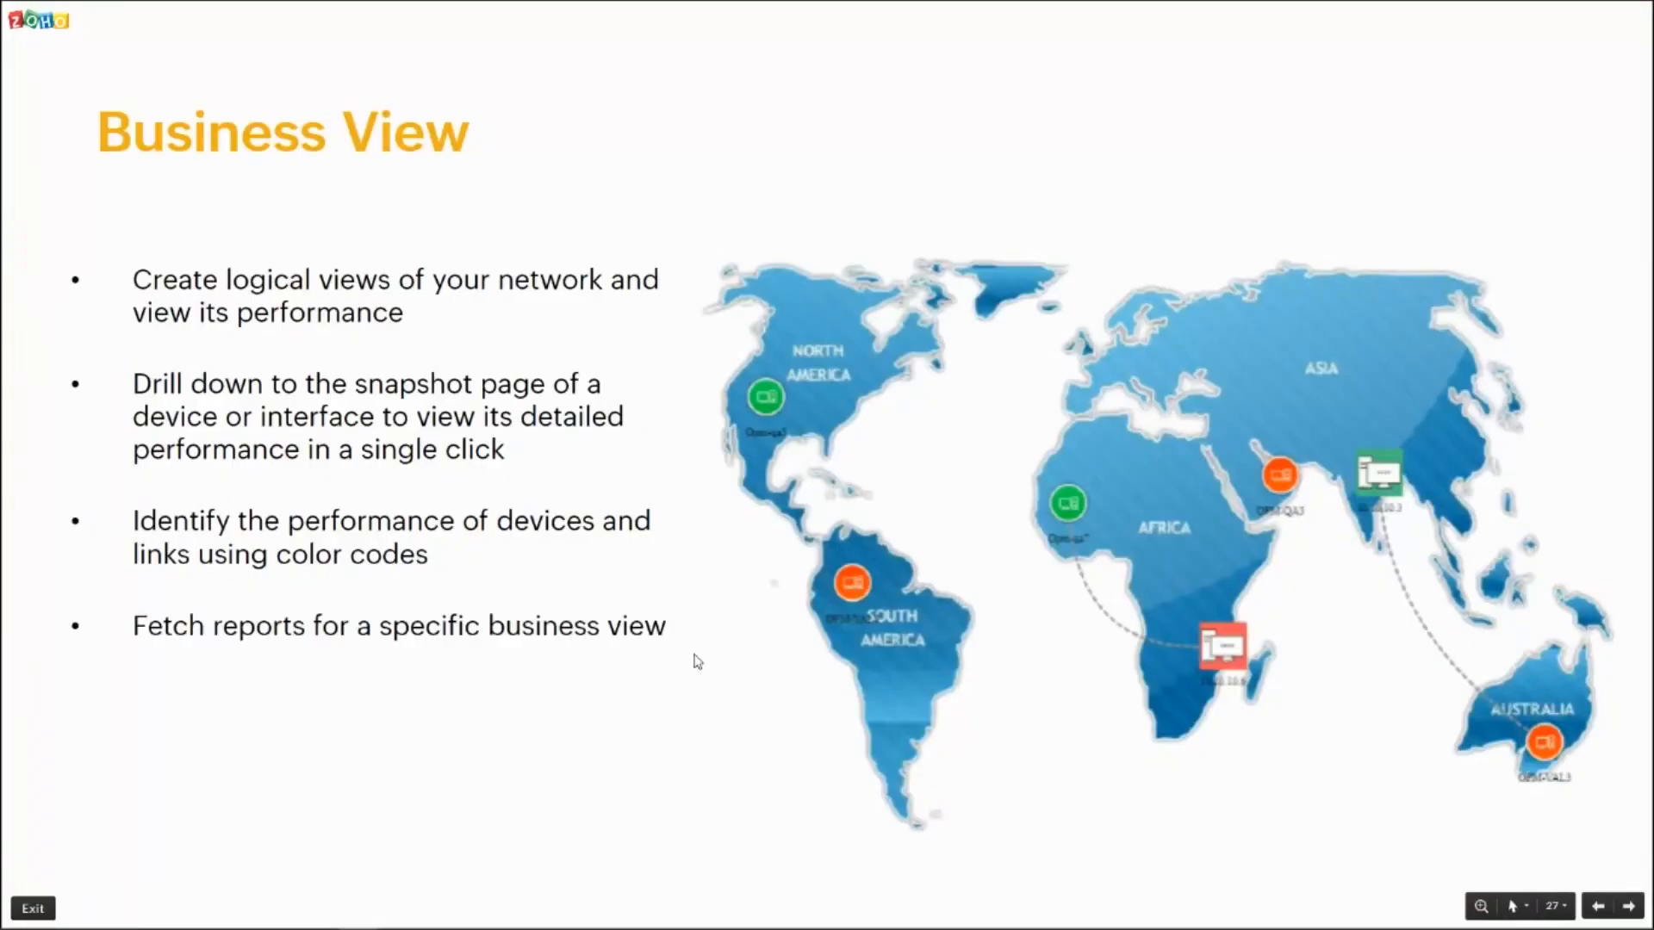
key(Right)
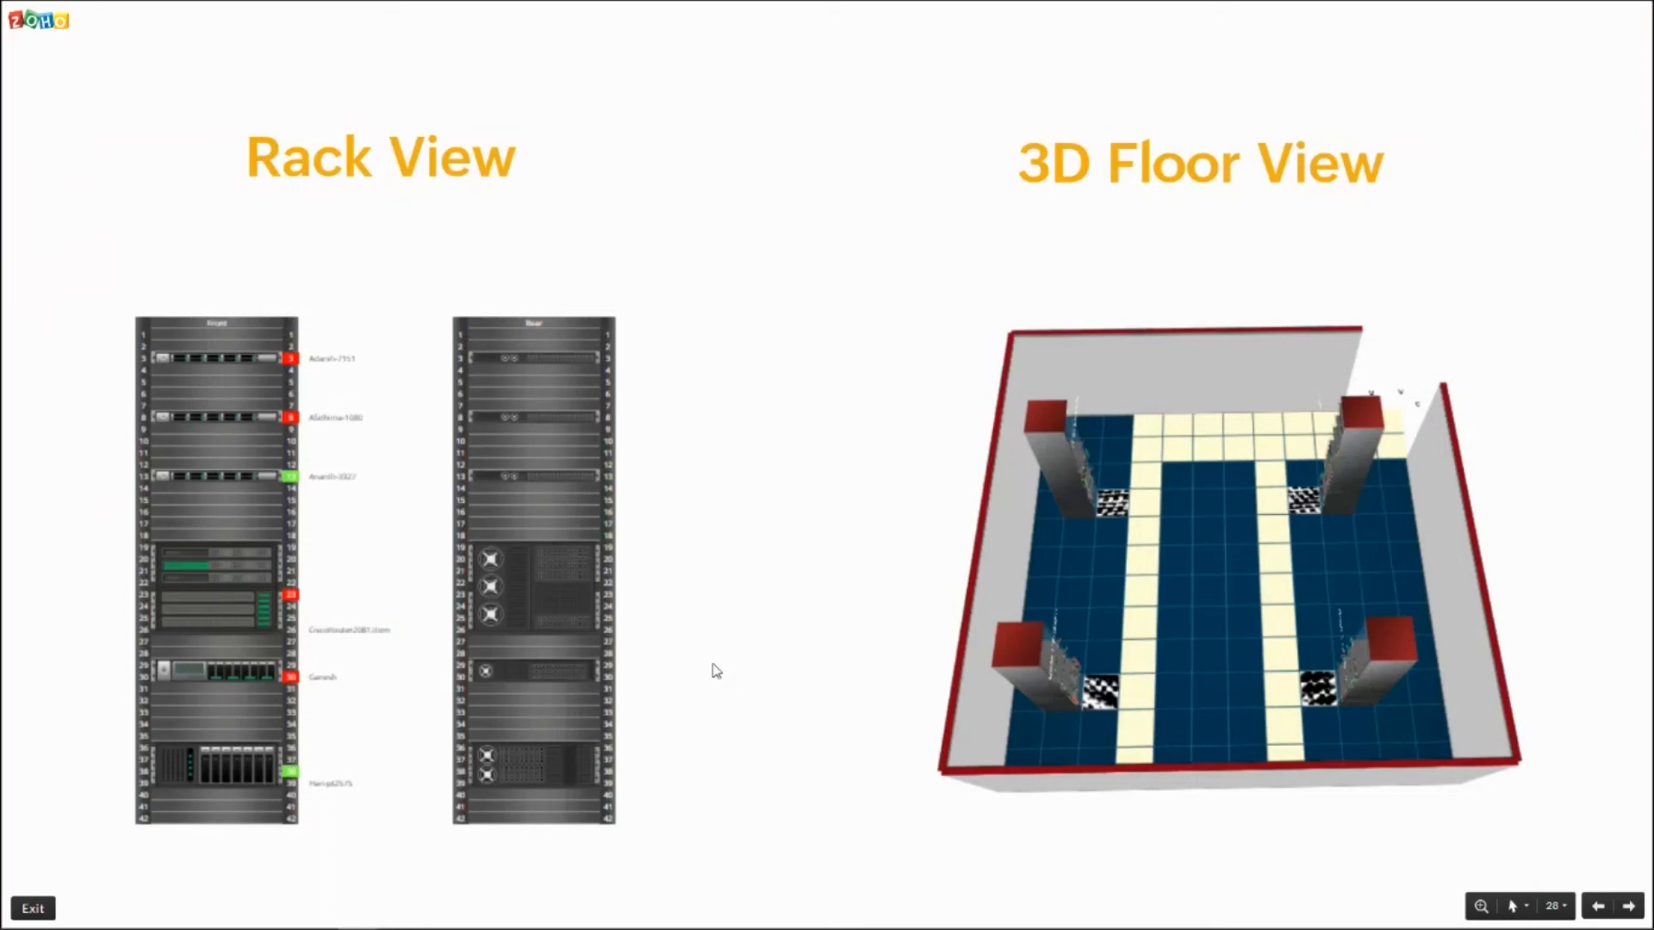
- Switch back to OpManager and open the Bank servers rack view from the maps overview
key(alt+Tab)
mouse_move(611, 57)
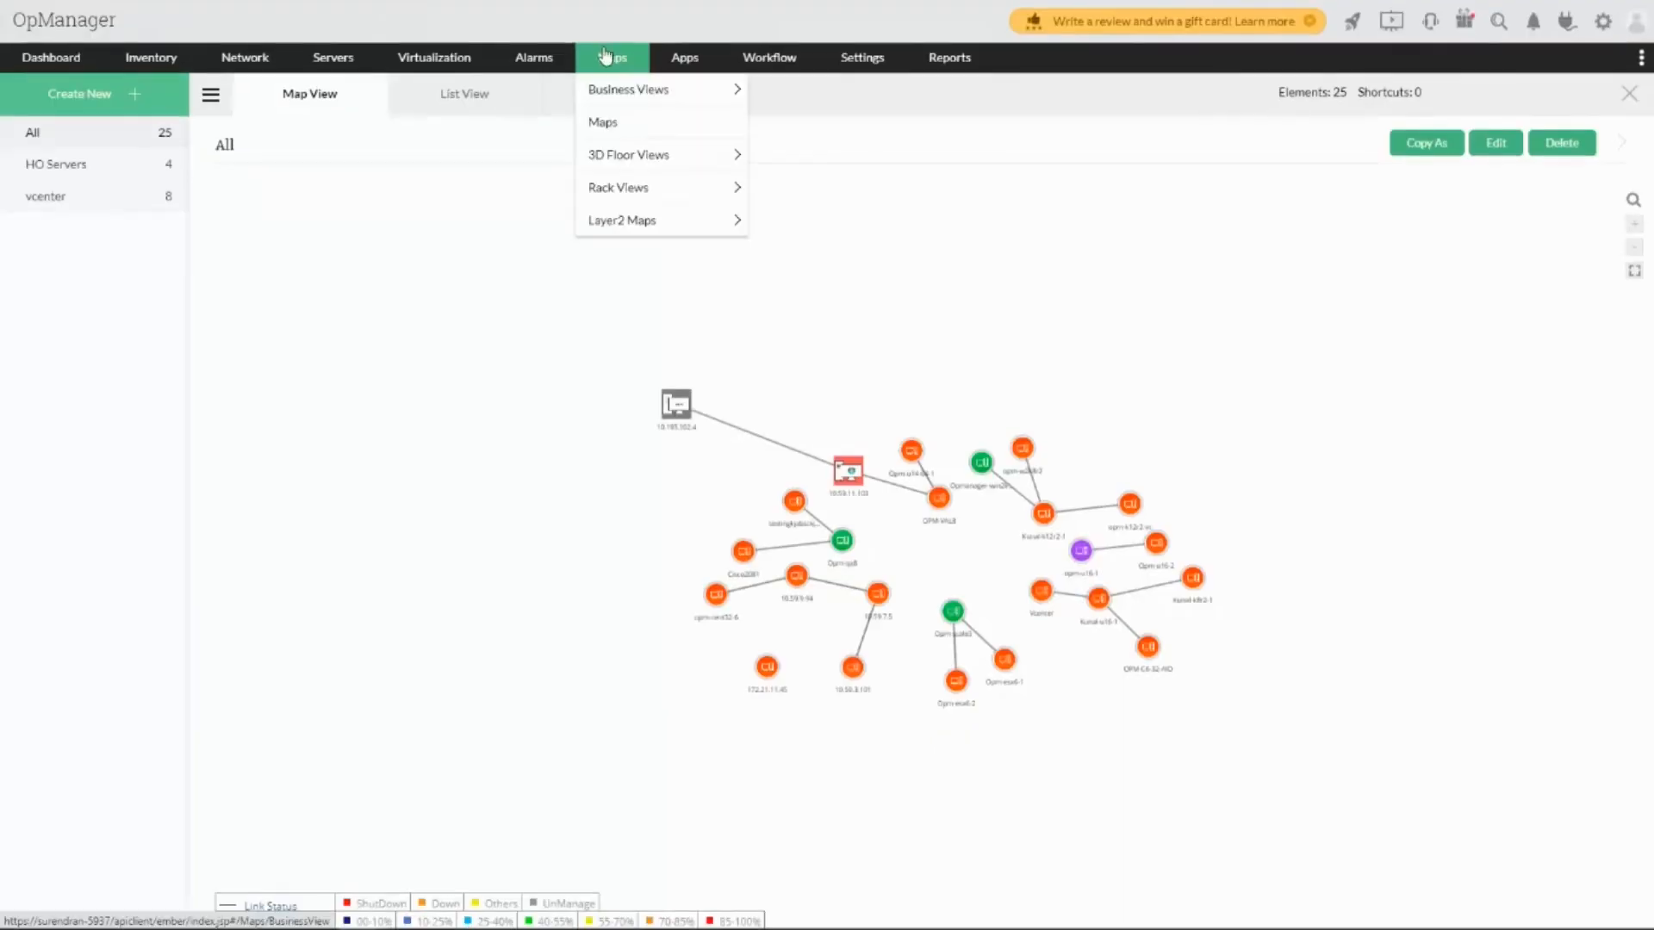
click(635, 151)
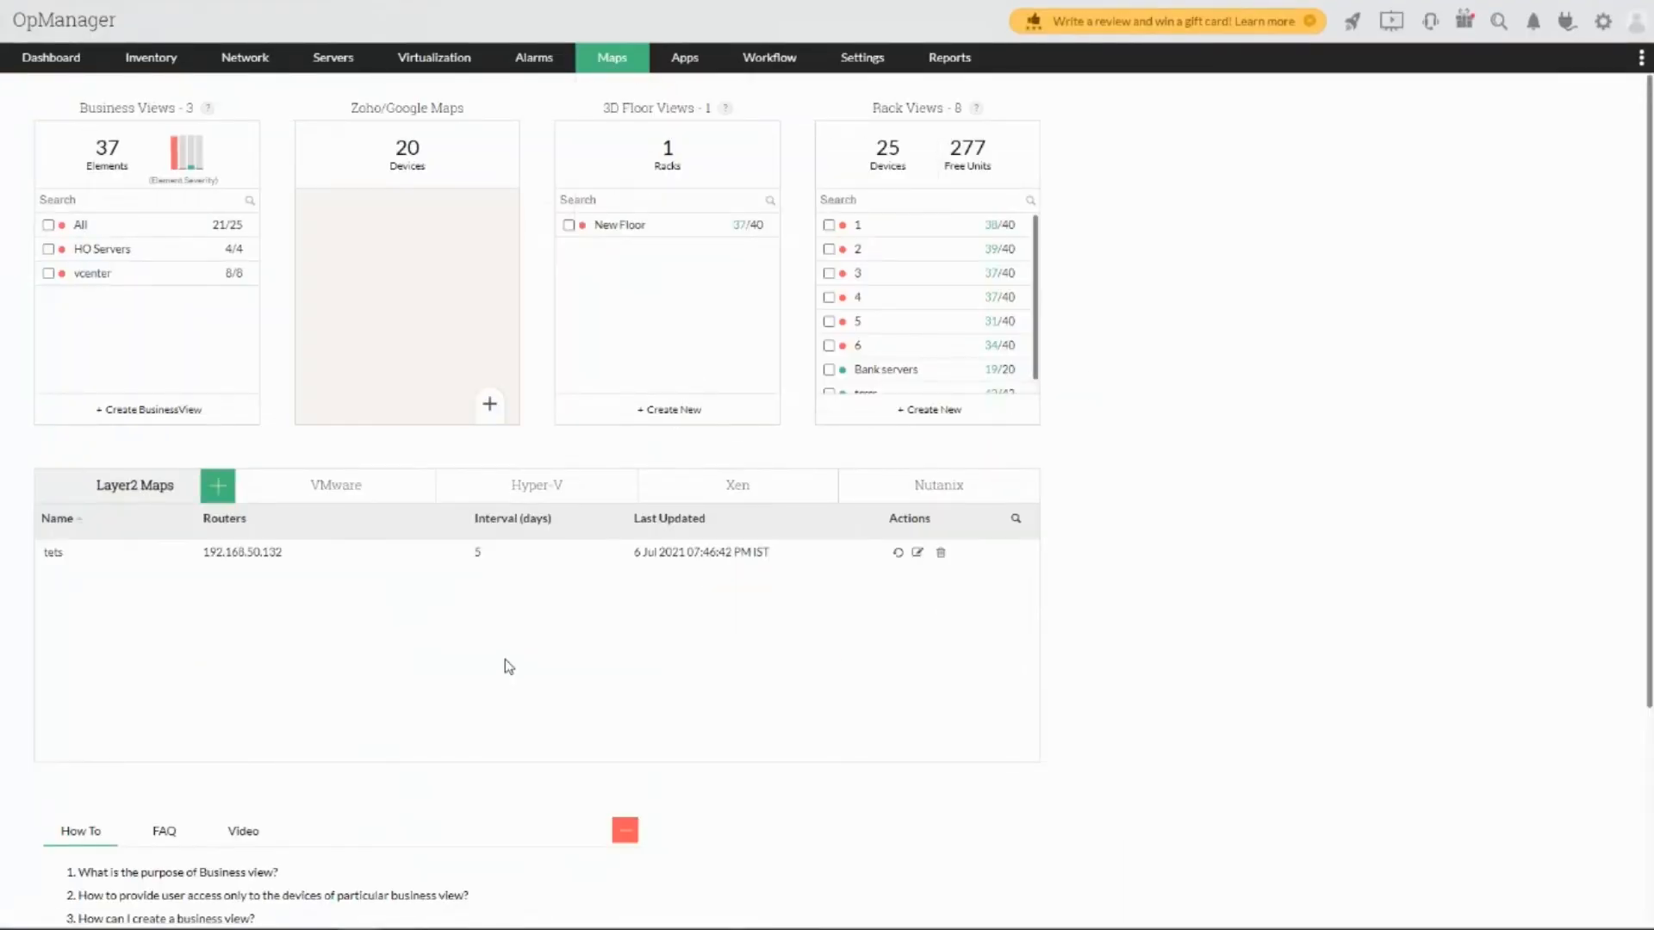
scroll(890, 375, down, 1)
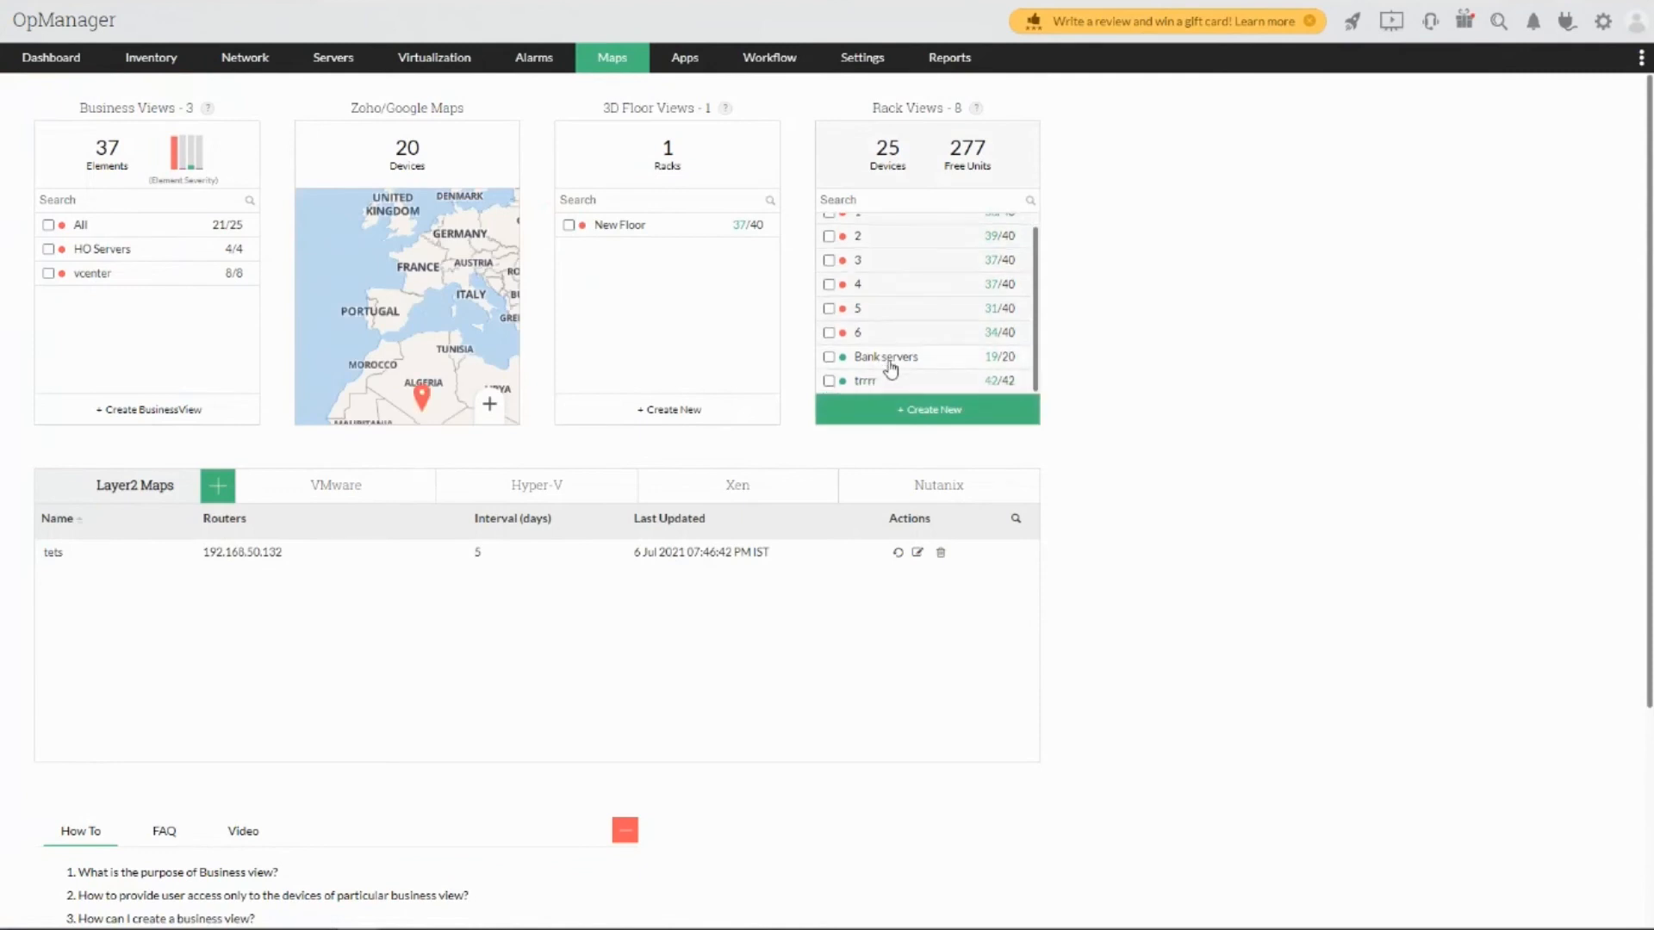
click(885, 356)
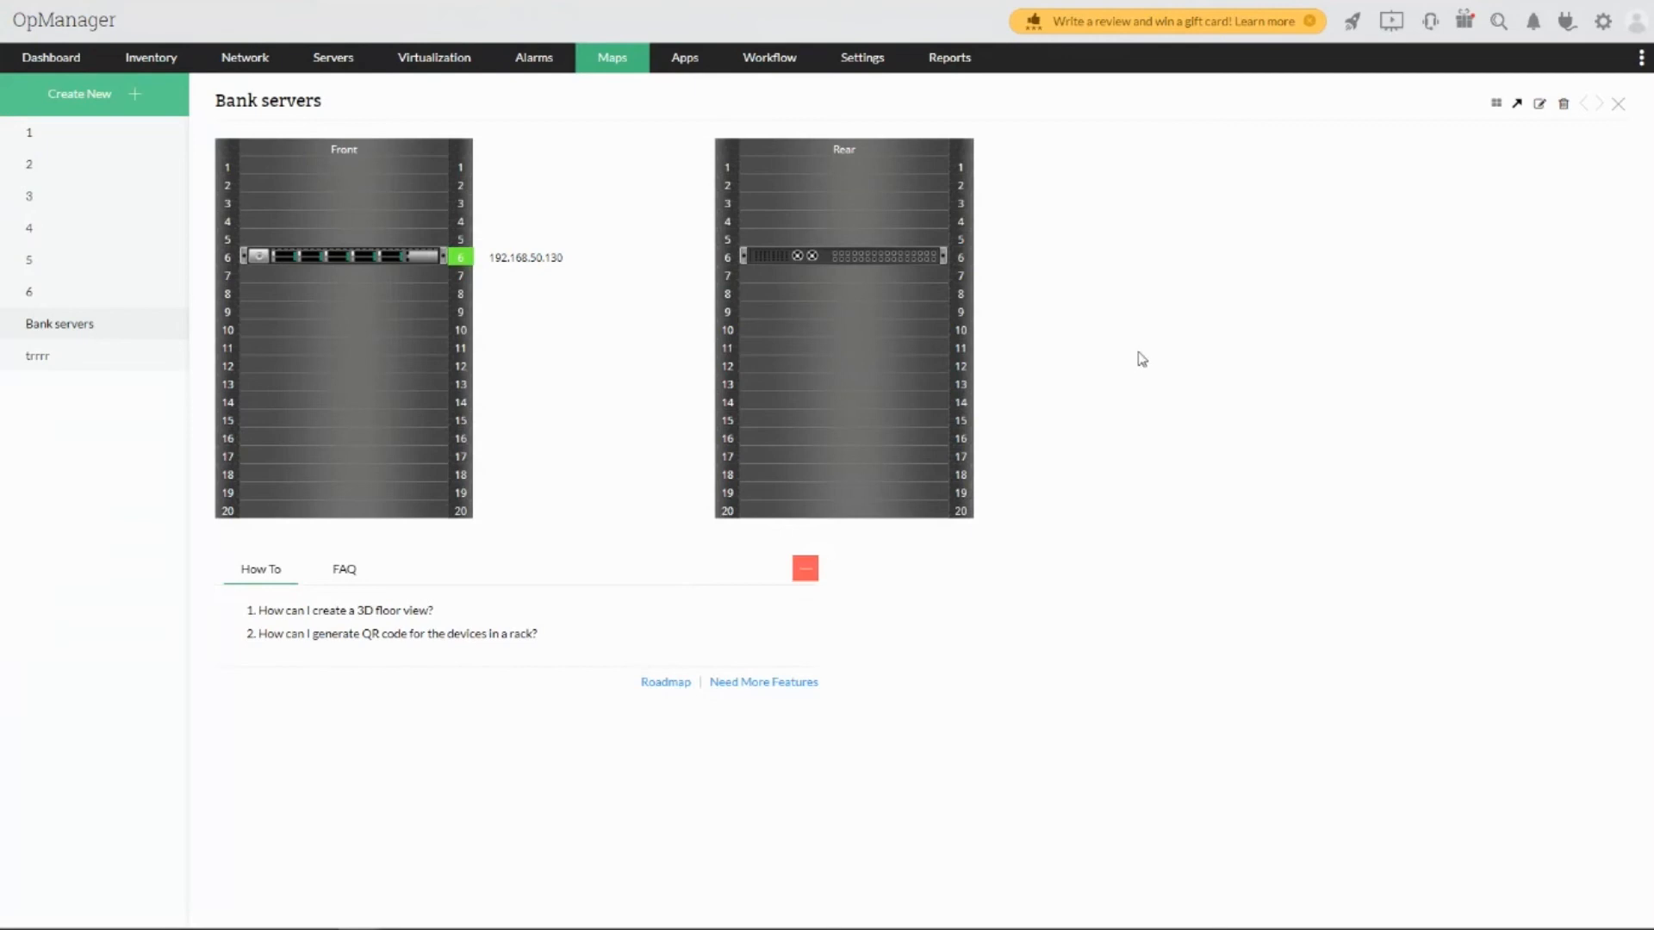
- Edit the Bank servers rack, placing 10.59.5.249 at unit 3, omp-live1 at unit 11 and books-auto32 at unit 17, and save it
click(1539, 105)
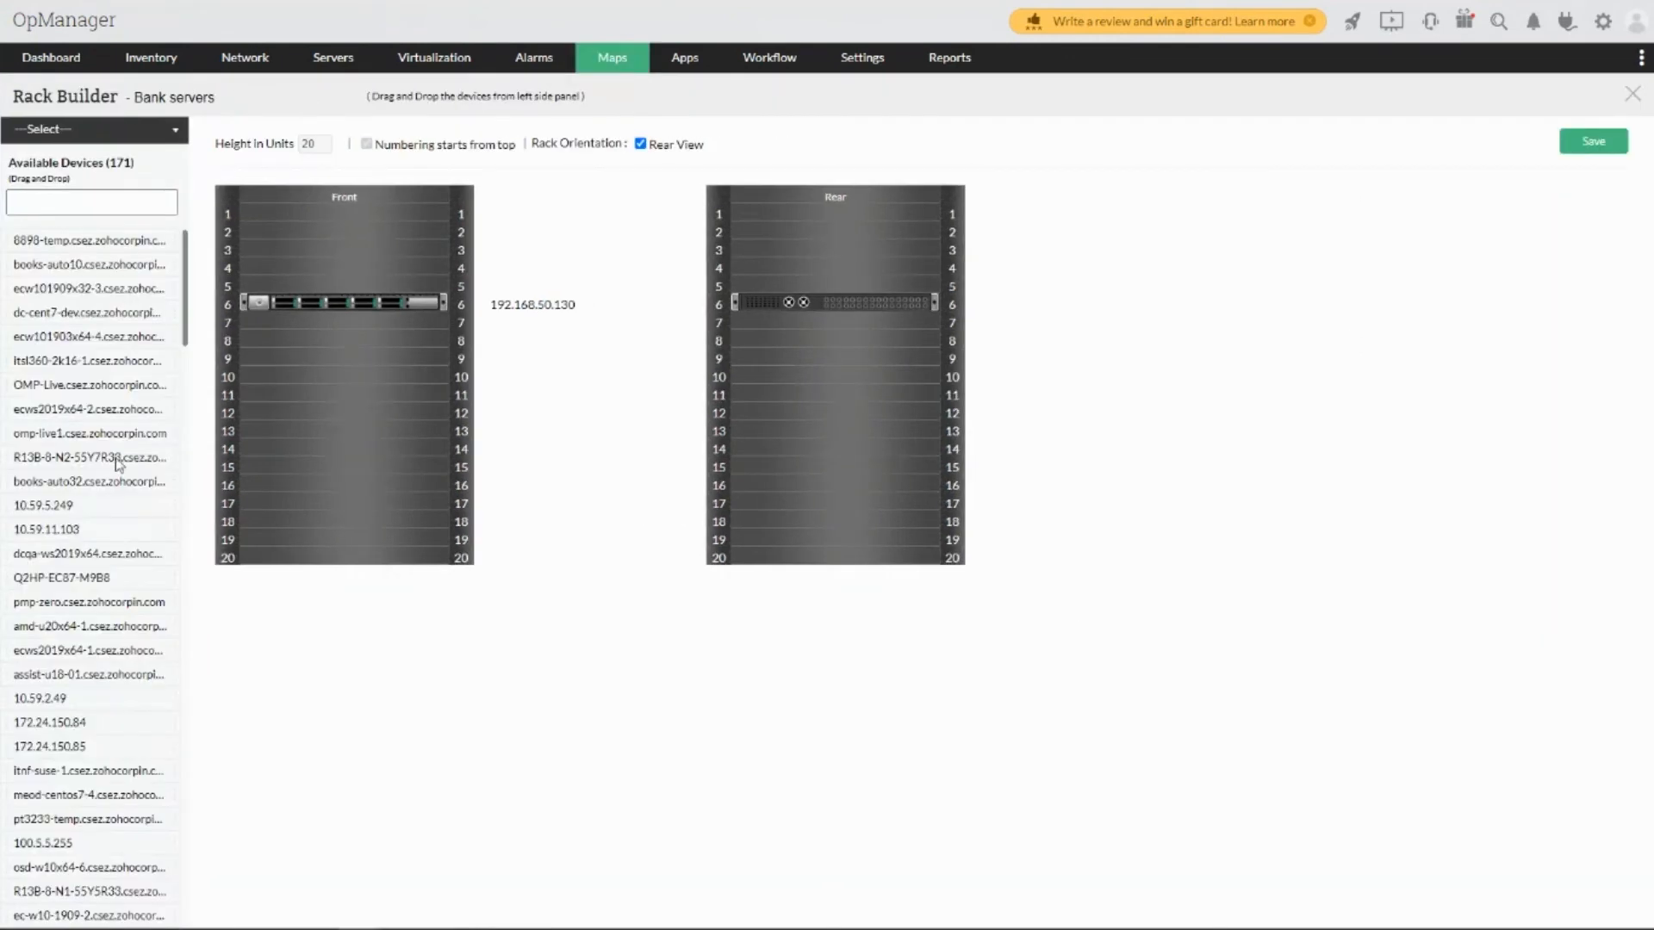
drag(81, 433, 392, 389)
drag(50, 468, 325, 250)
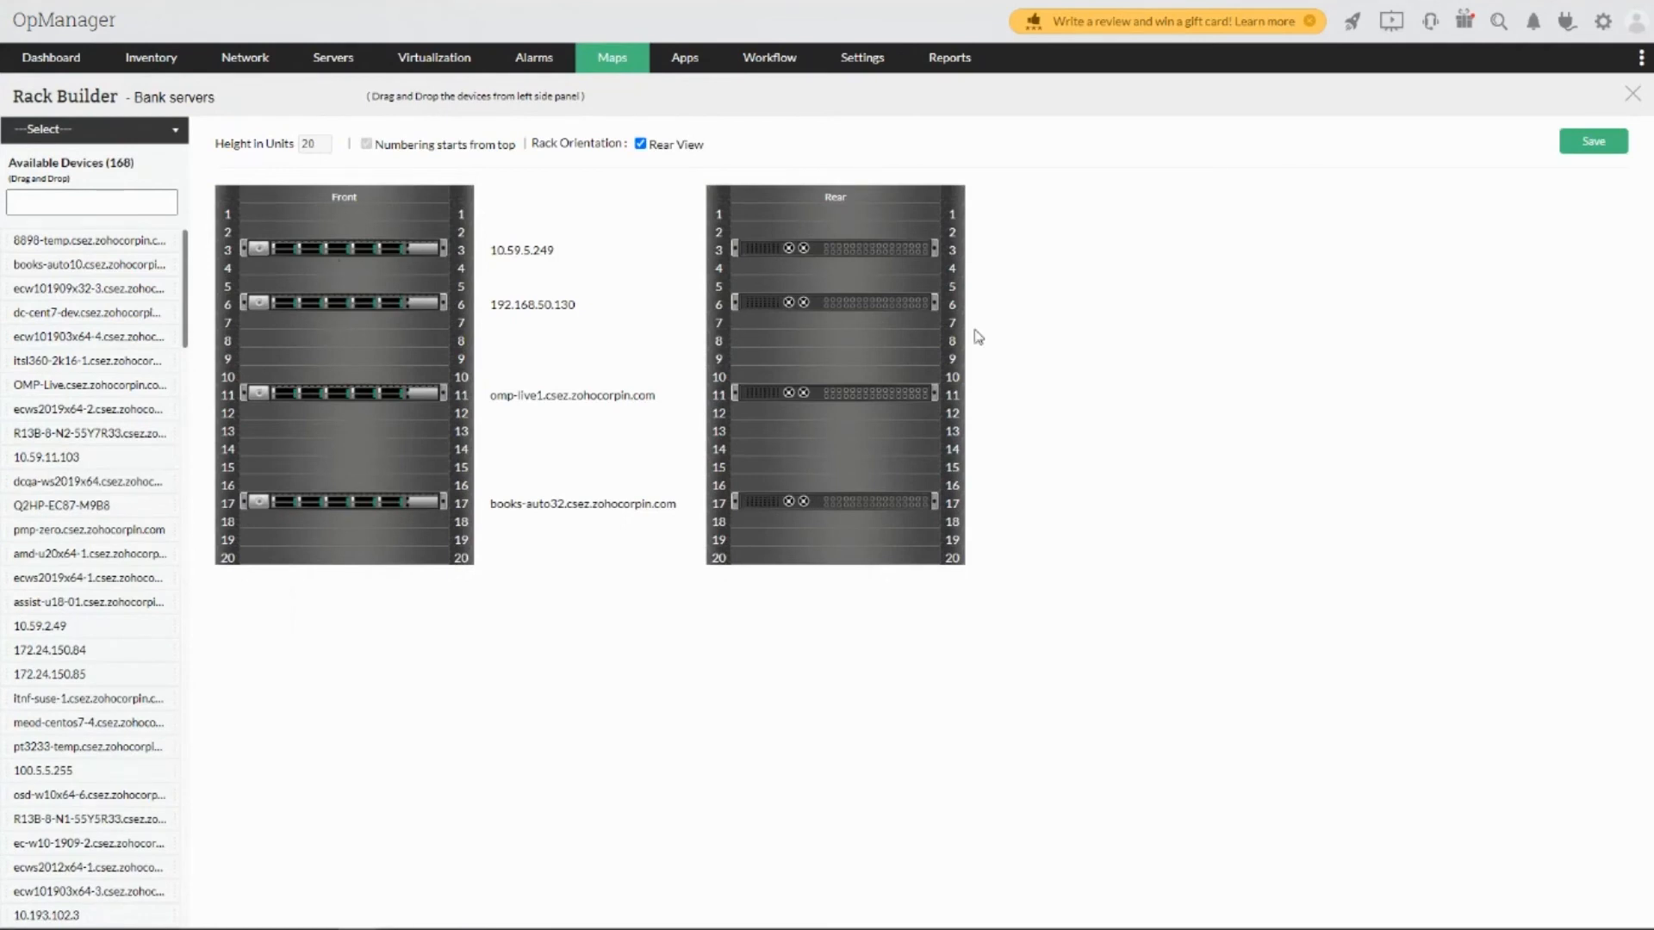
click(1621, 147)
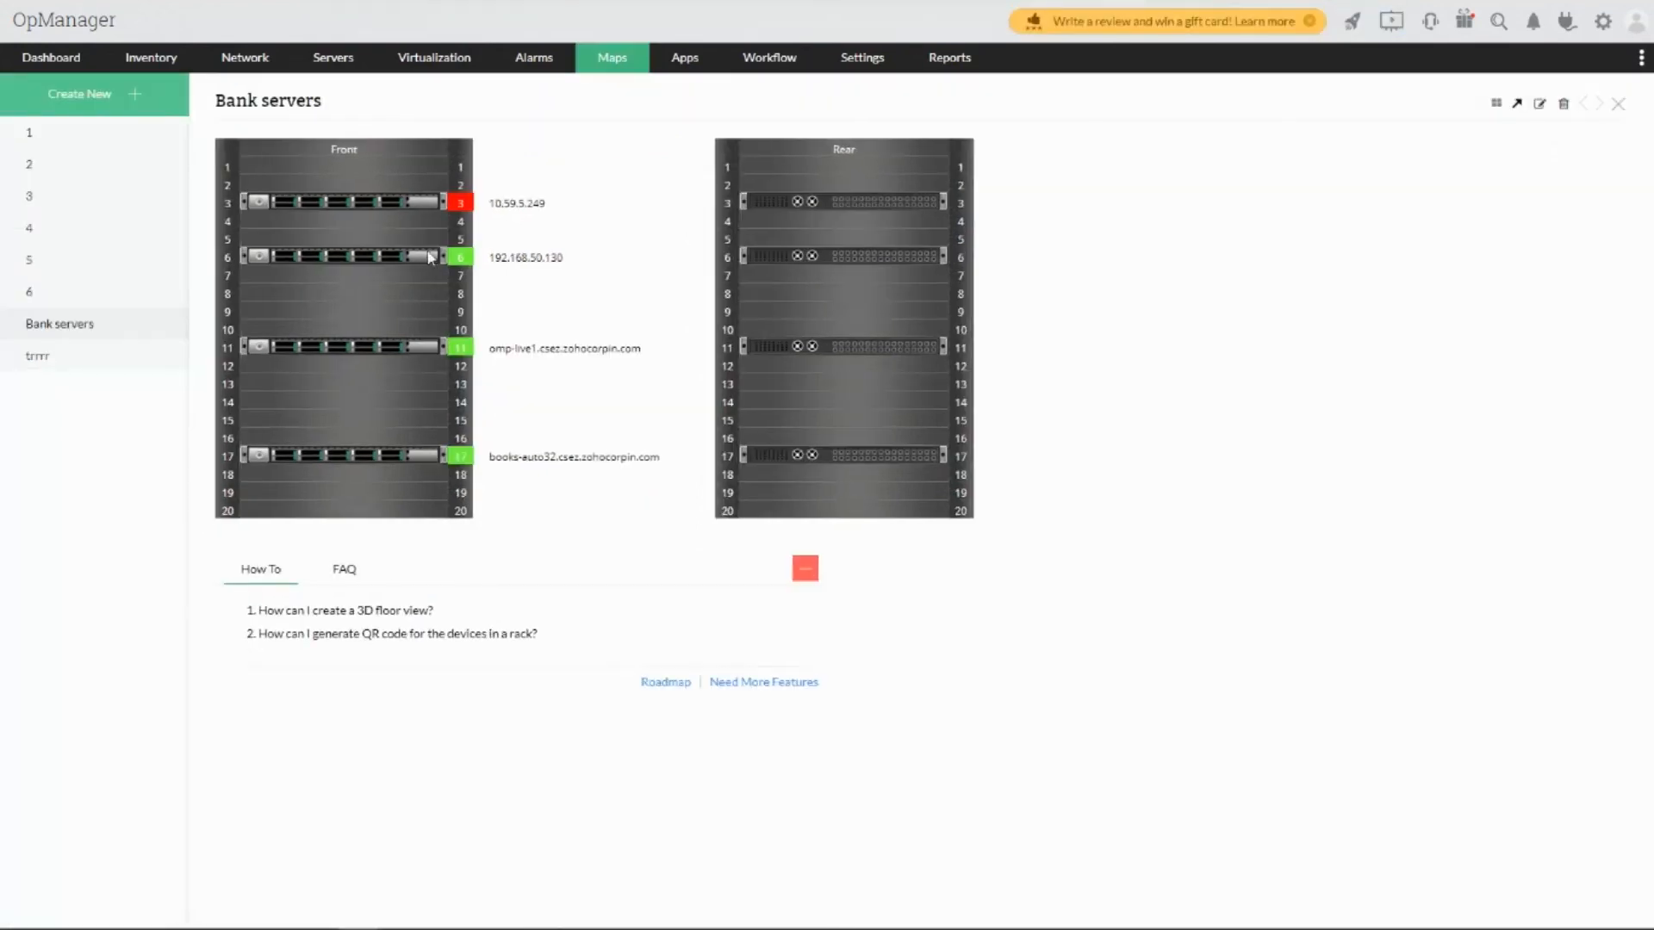
click(1617, 104)
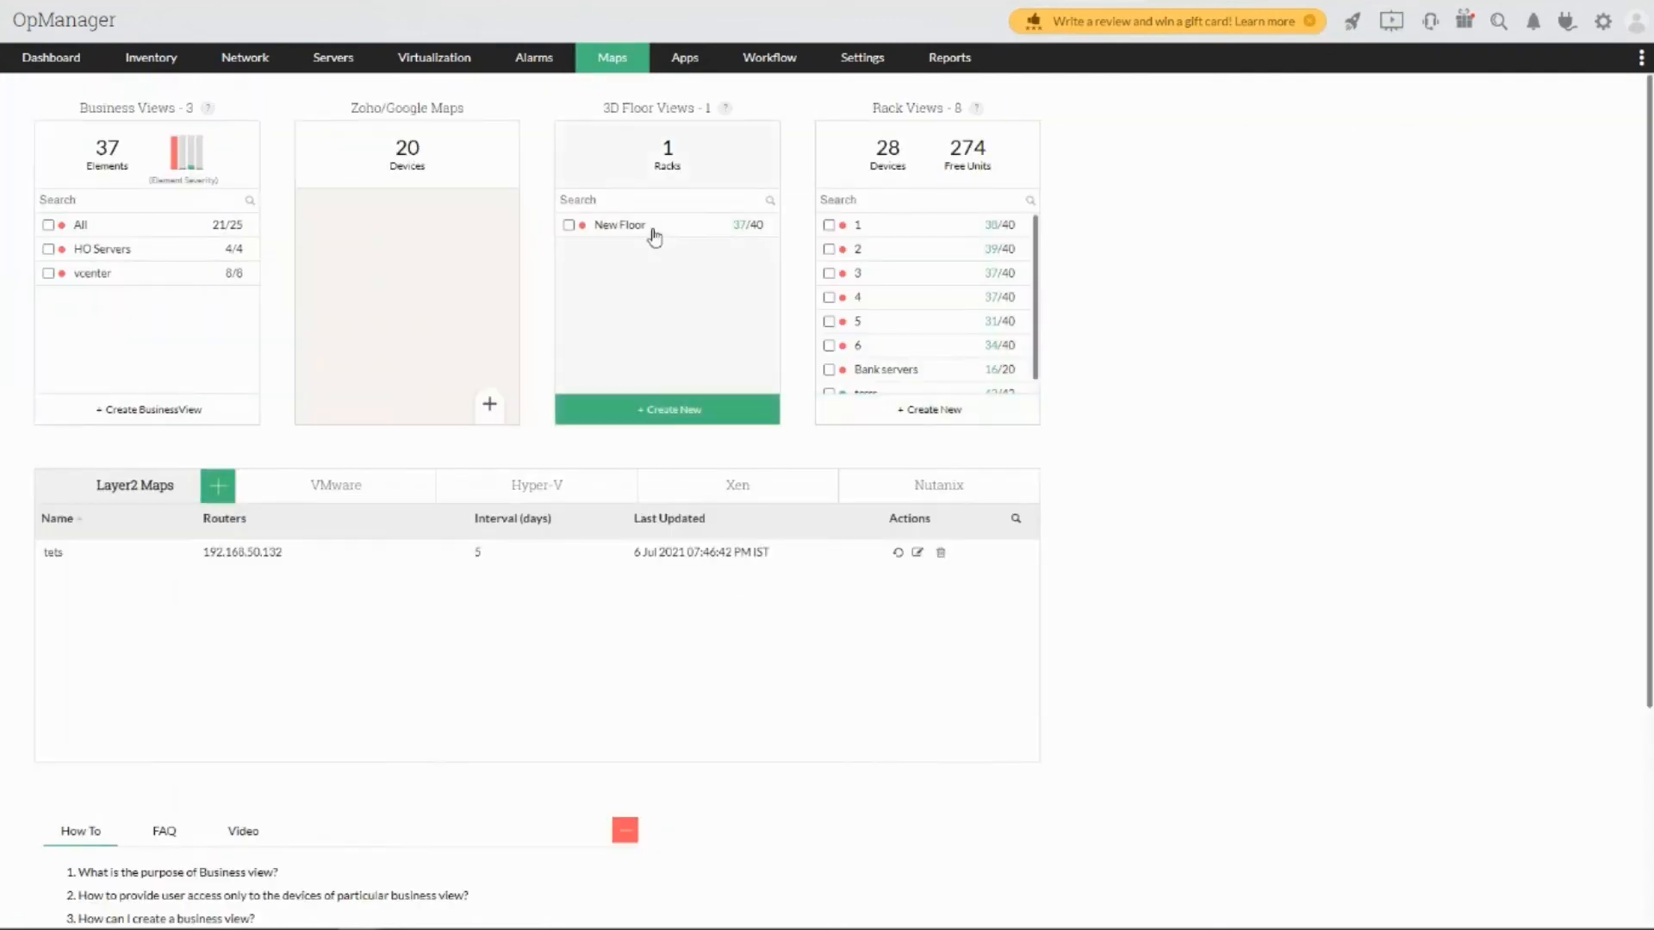
- Edit the New Floor 3D floor view, adding racks 1, 5 and Bank servers in columns D, F and H, and save the floor
click(652, 231)
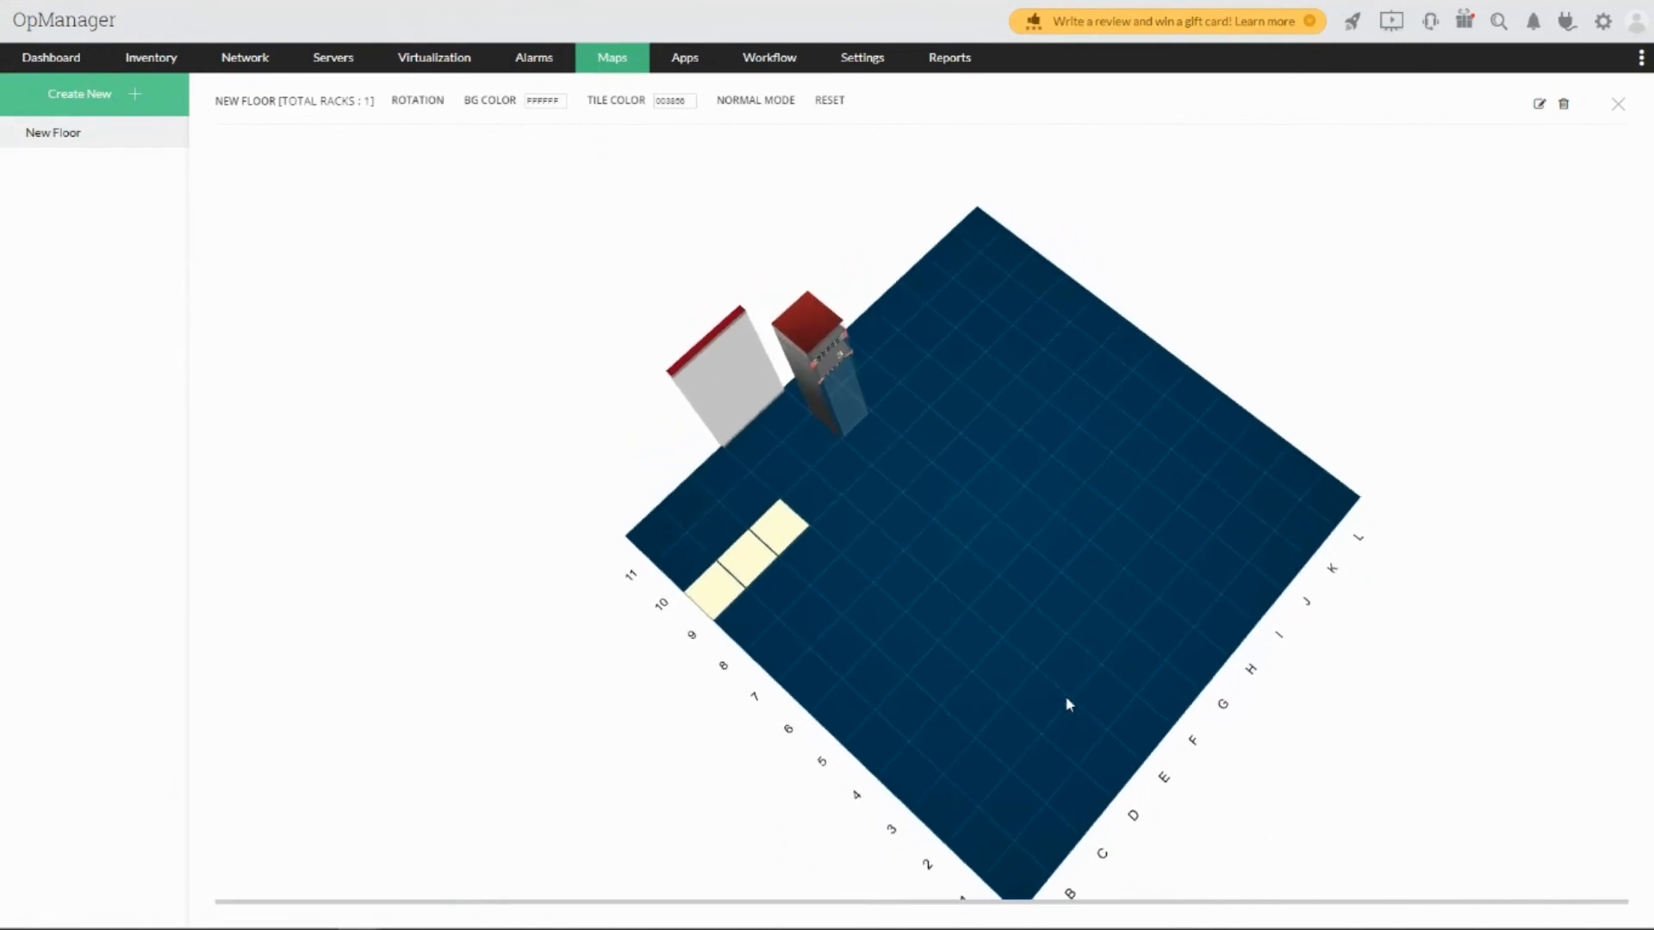
click(1539, 104)
drag(48, 218, 671, 437)
drag(121, 265, 606, 528)
drag(53, 217, 512, 466)
drag(87, 196, 651, 631)
drag(71, 176, 565, 624)
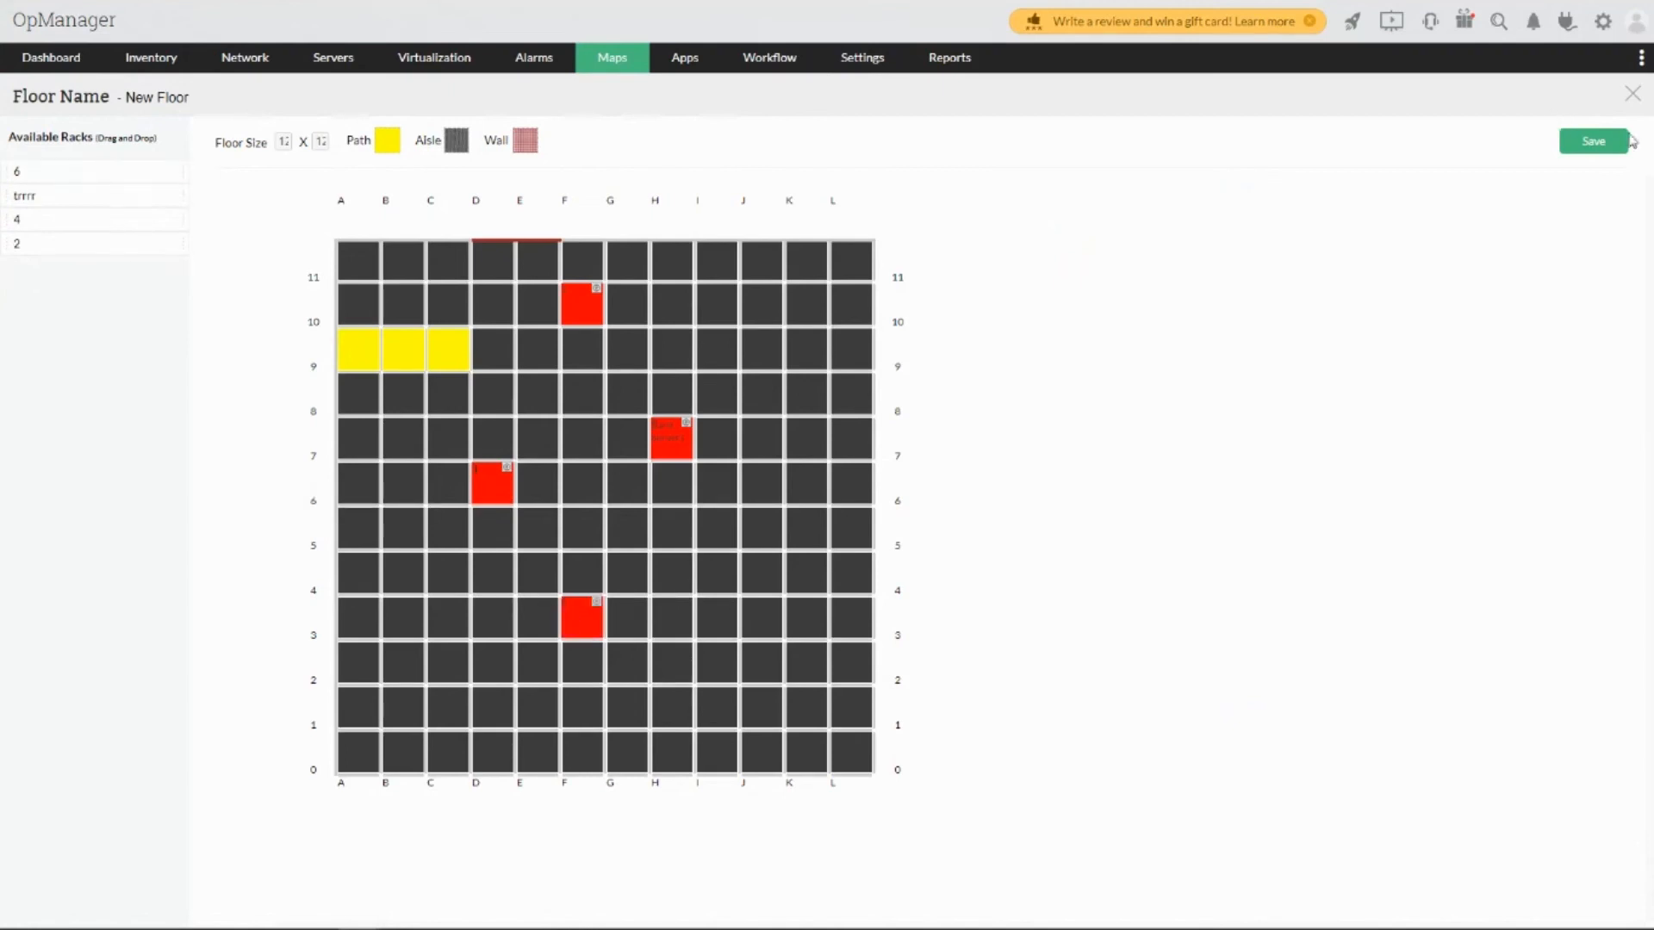
click(1609, 145)
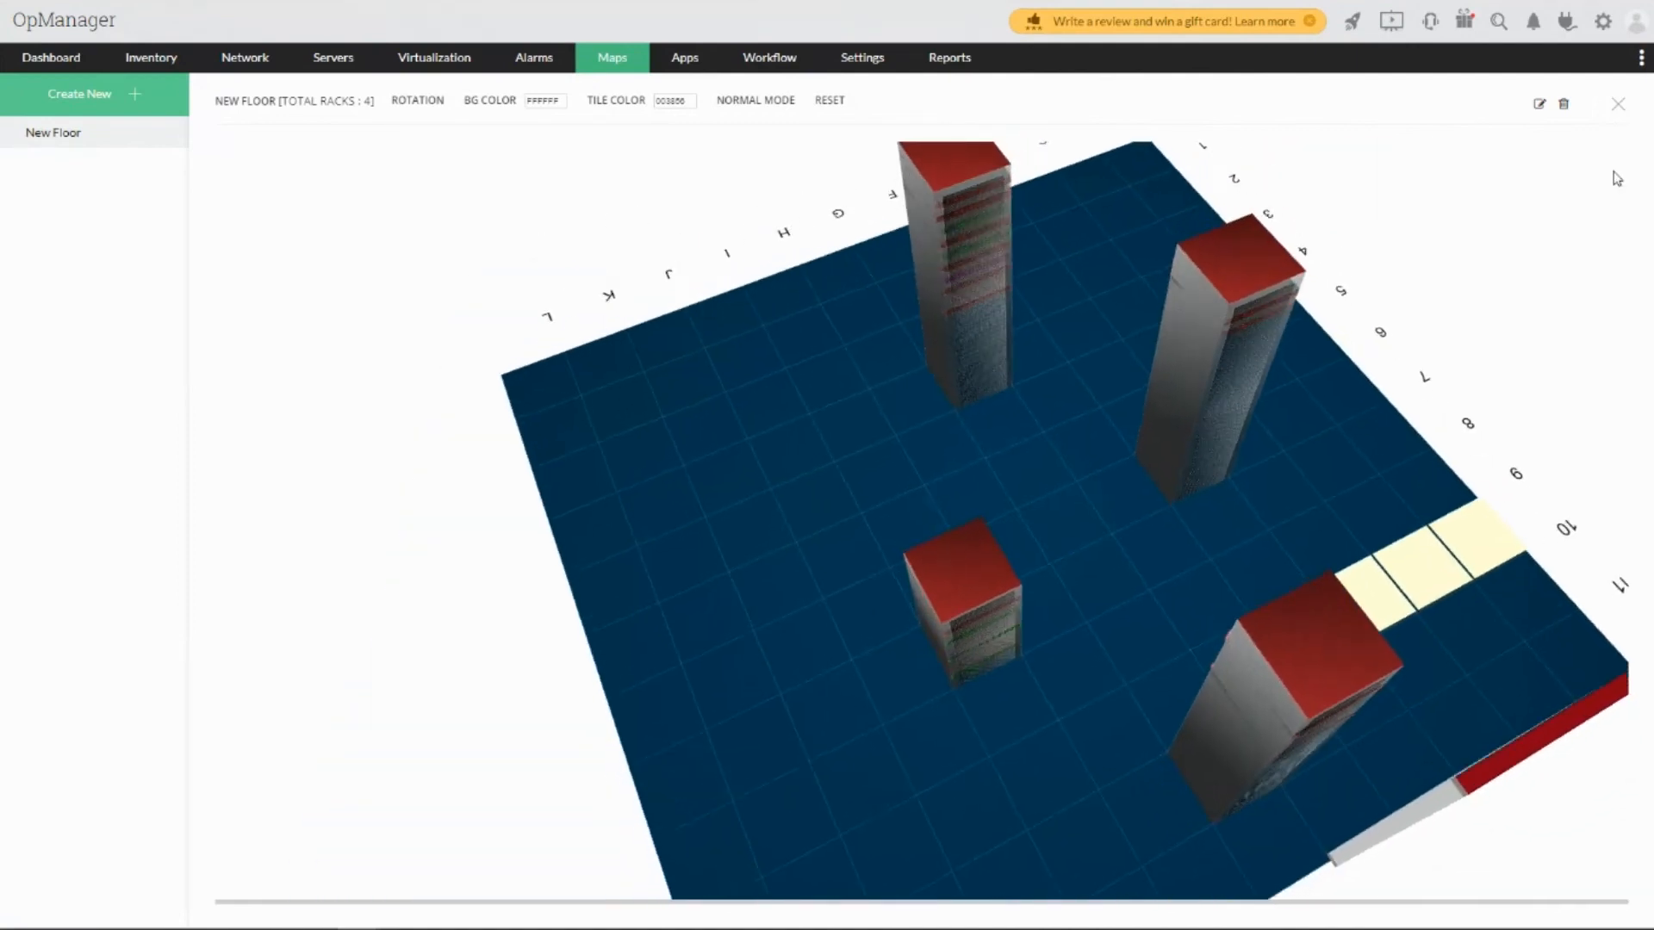
- Open the Vcenter map from the VMware maps, switch to the slide presentation and advance to the Dashboards and NOC View slide
click(1617, 104)
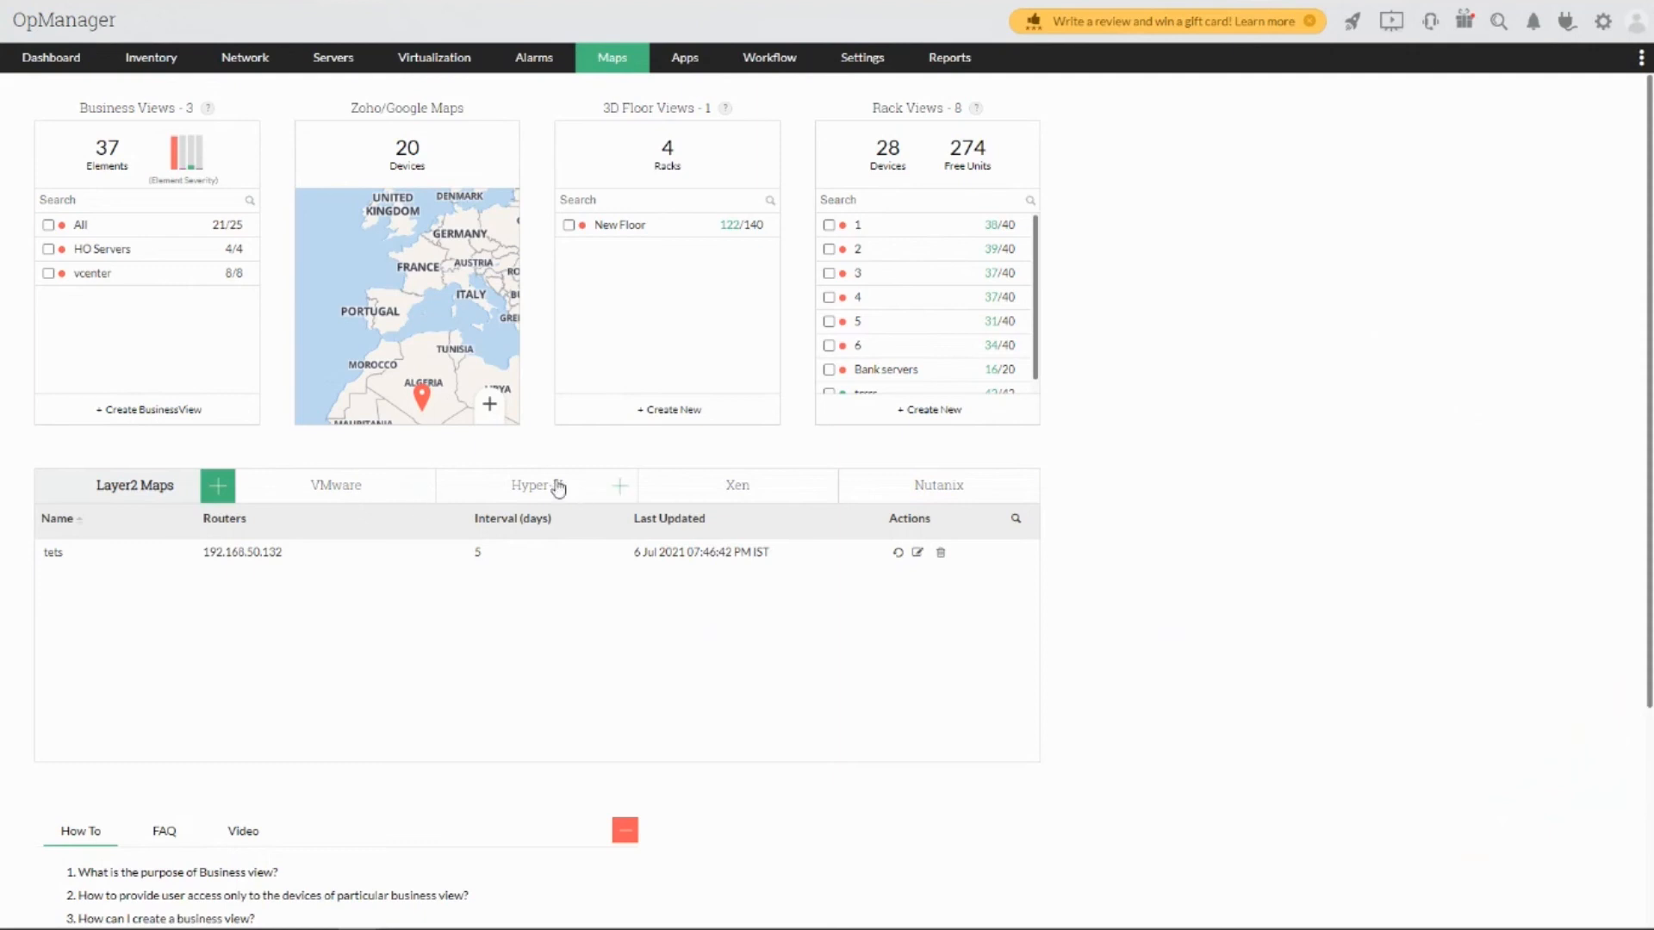
click(319, 496)
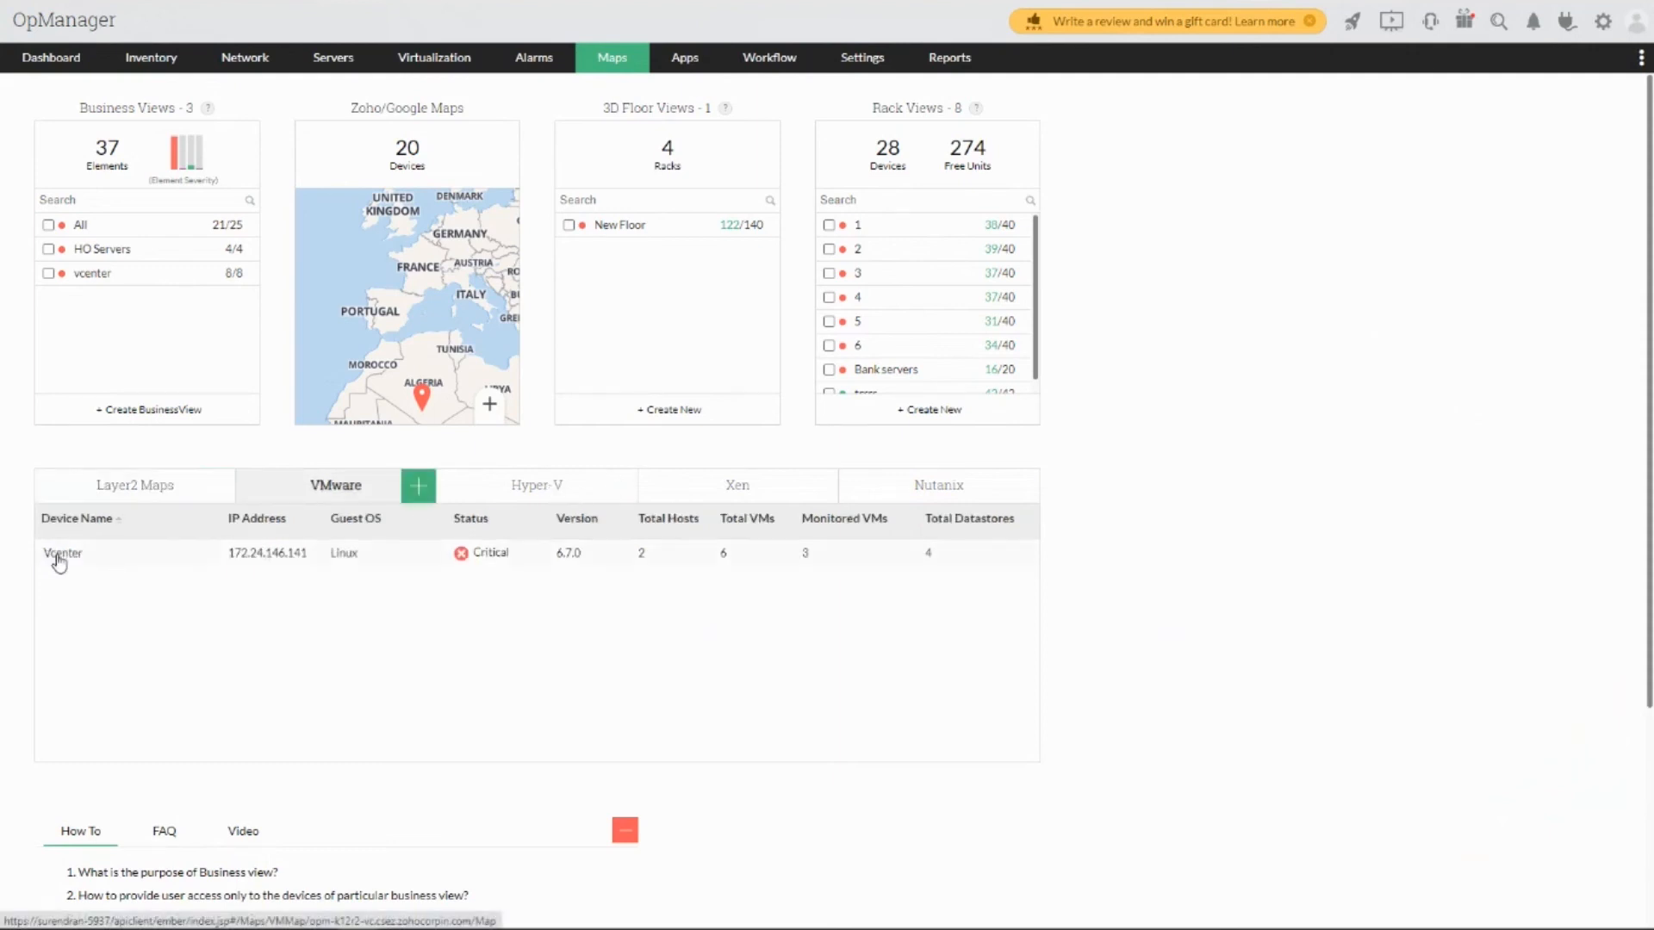
click(226, 652)
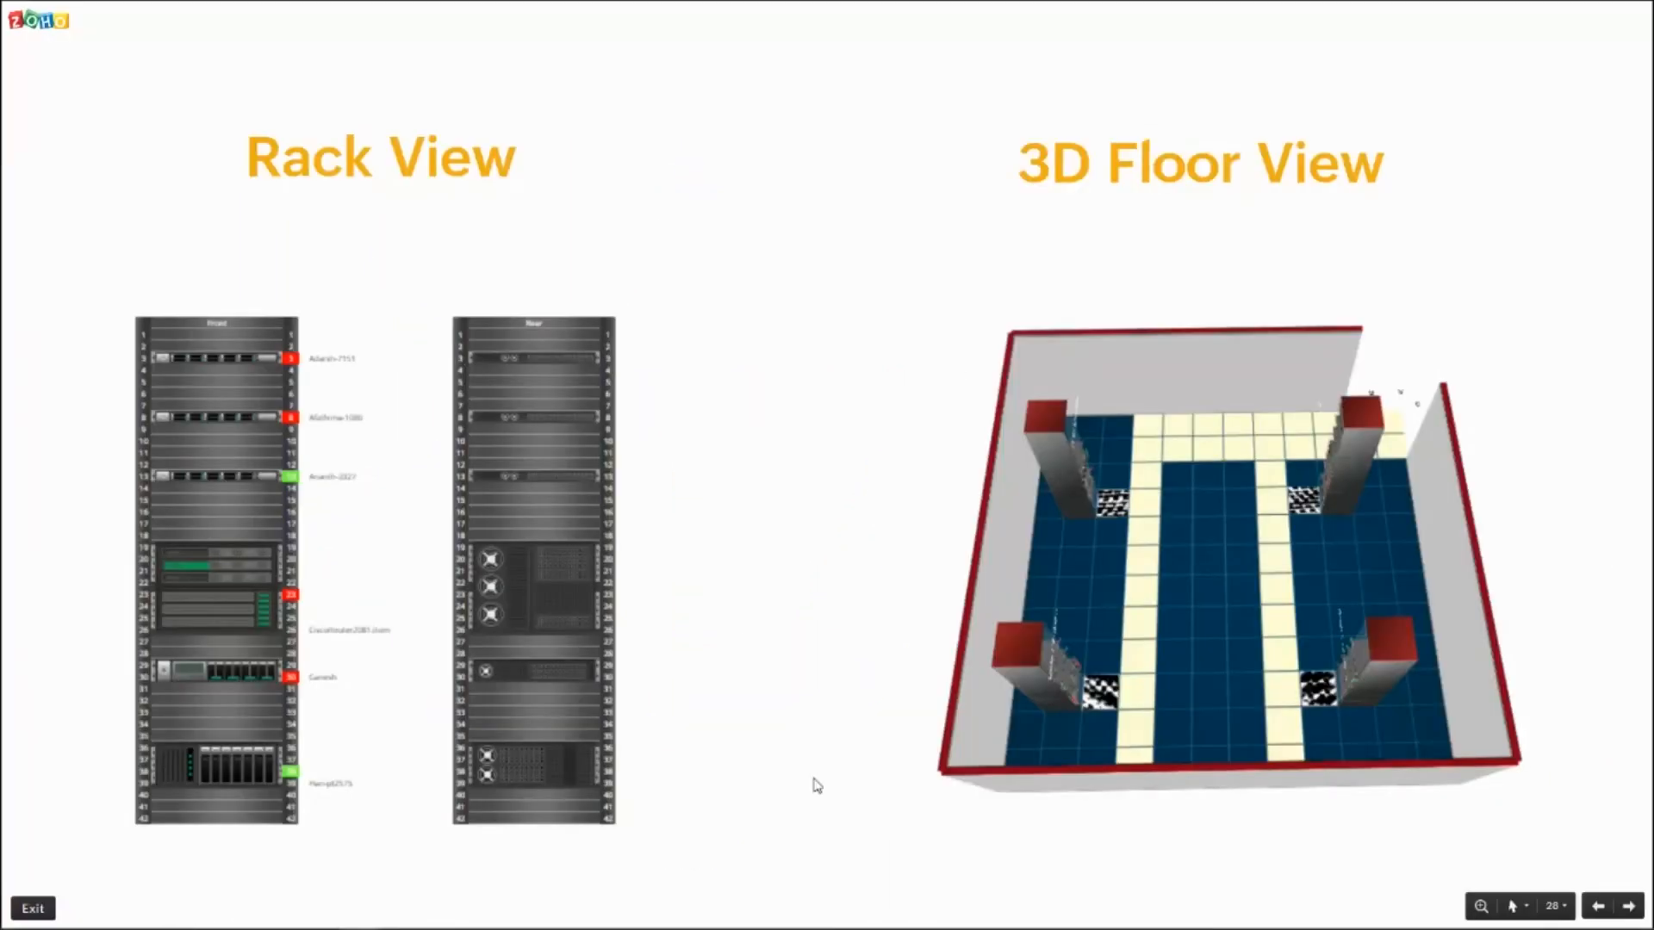
key(Right)
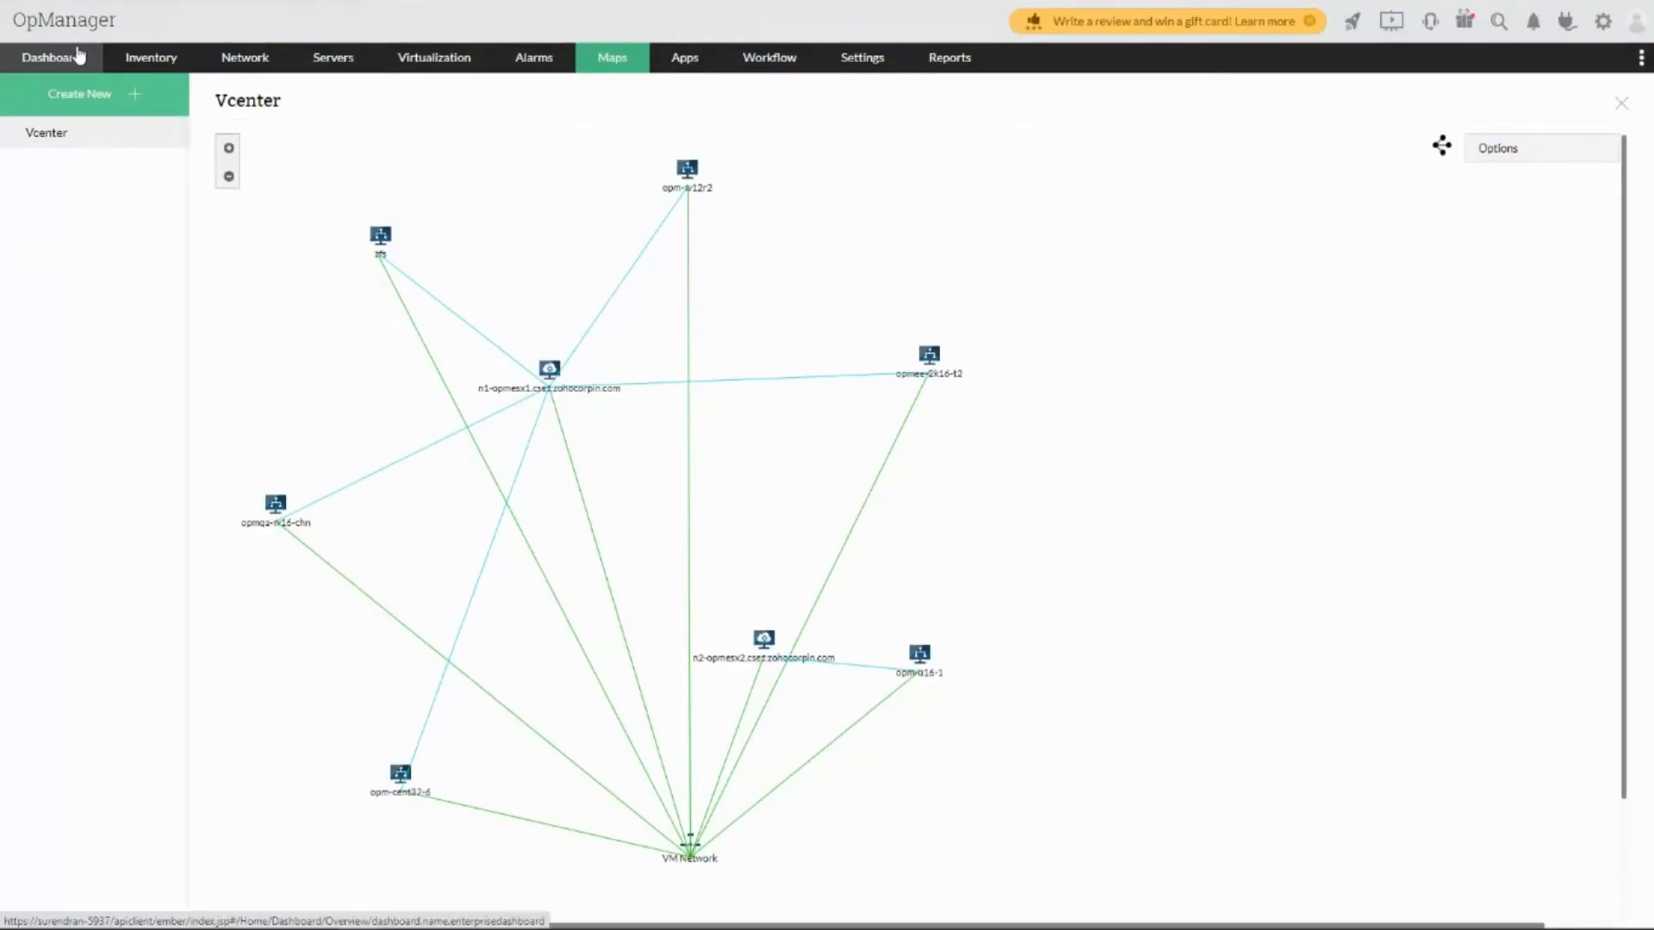
- Switch back to OpManager and start a new dashboard named Branch 1, proceeding to its widget selection
click(81, 55)
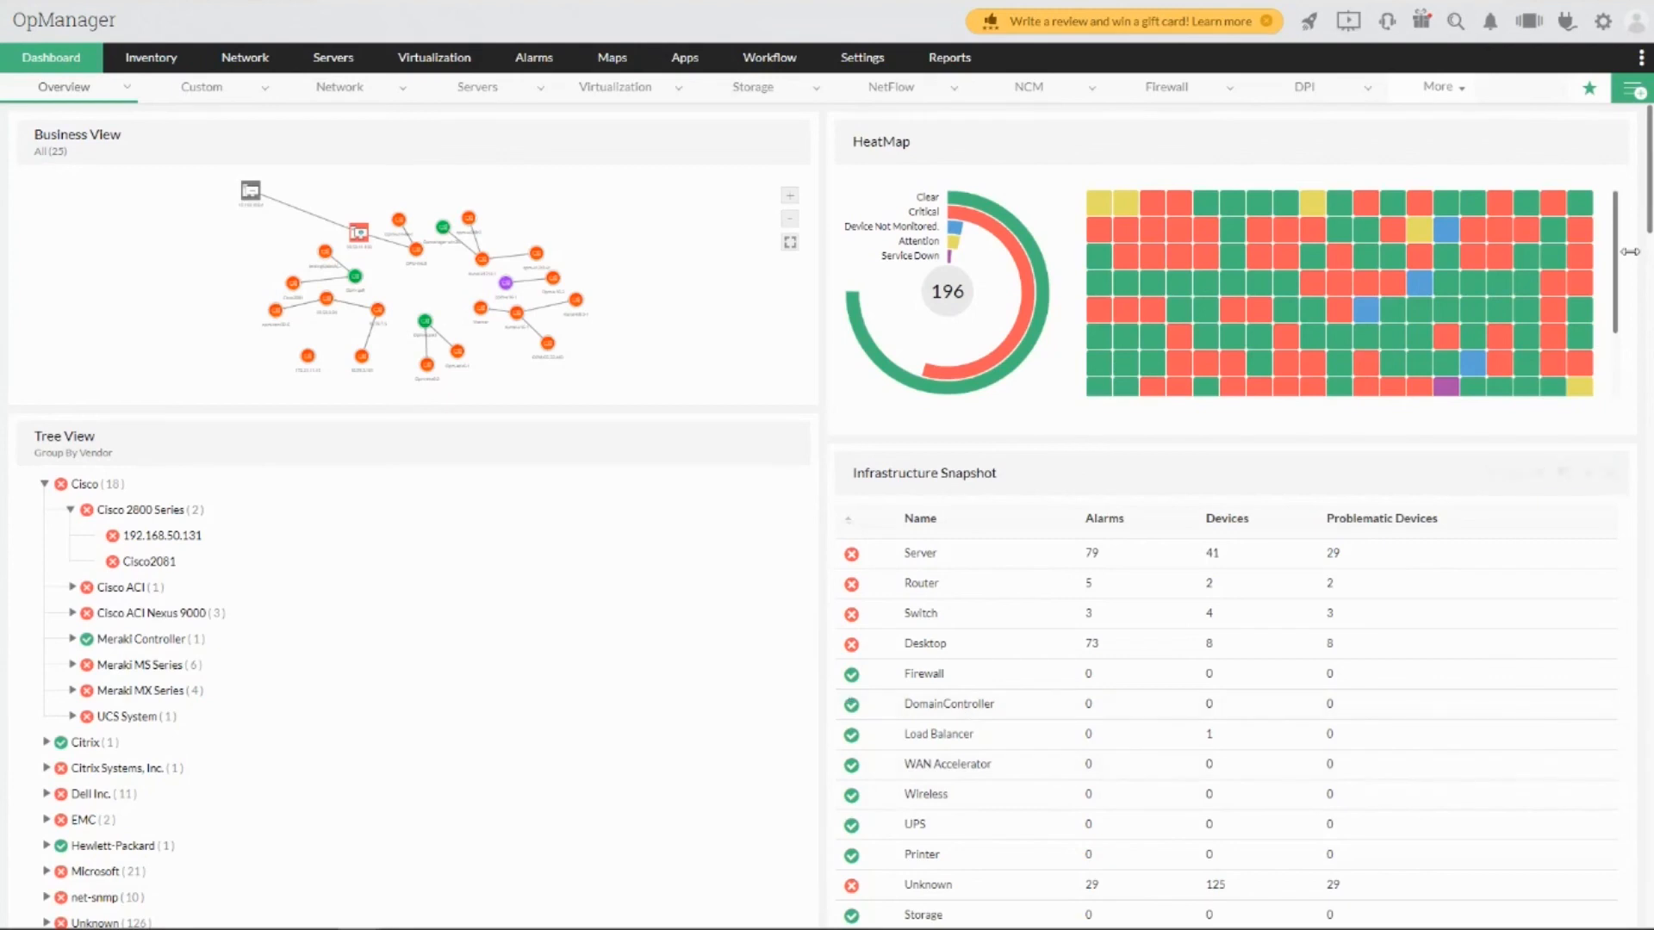
click(1627, 96)
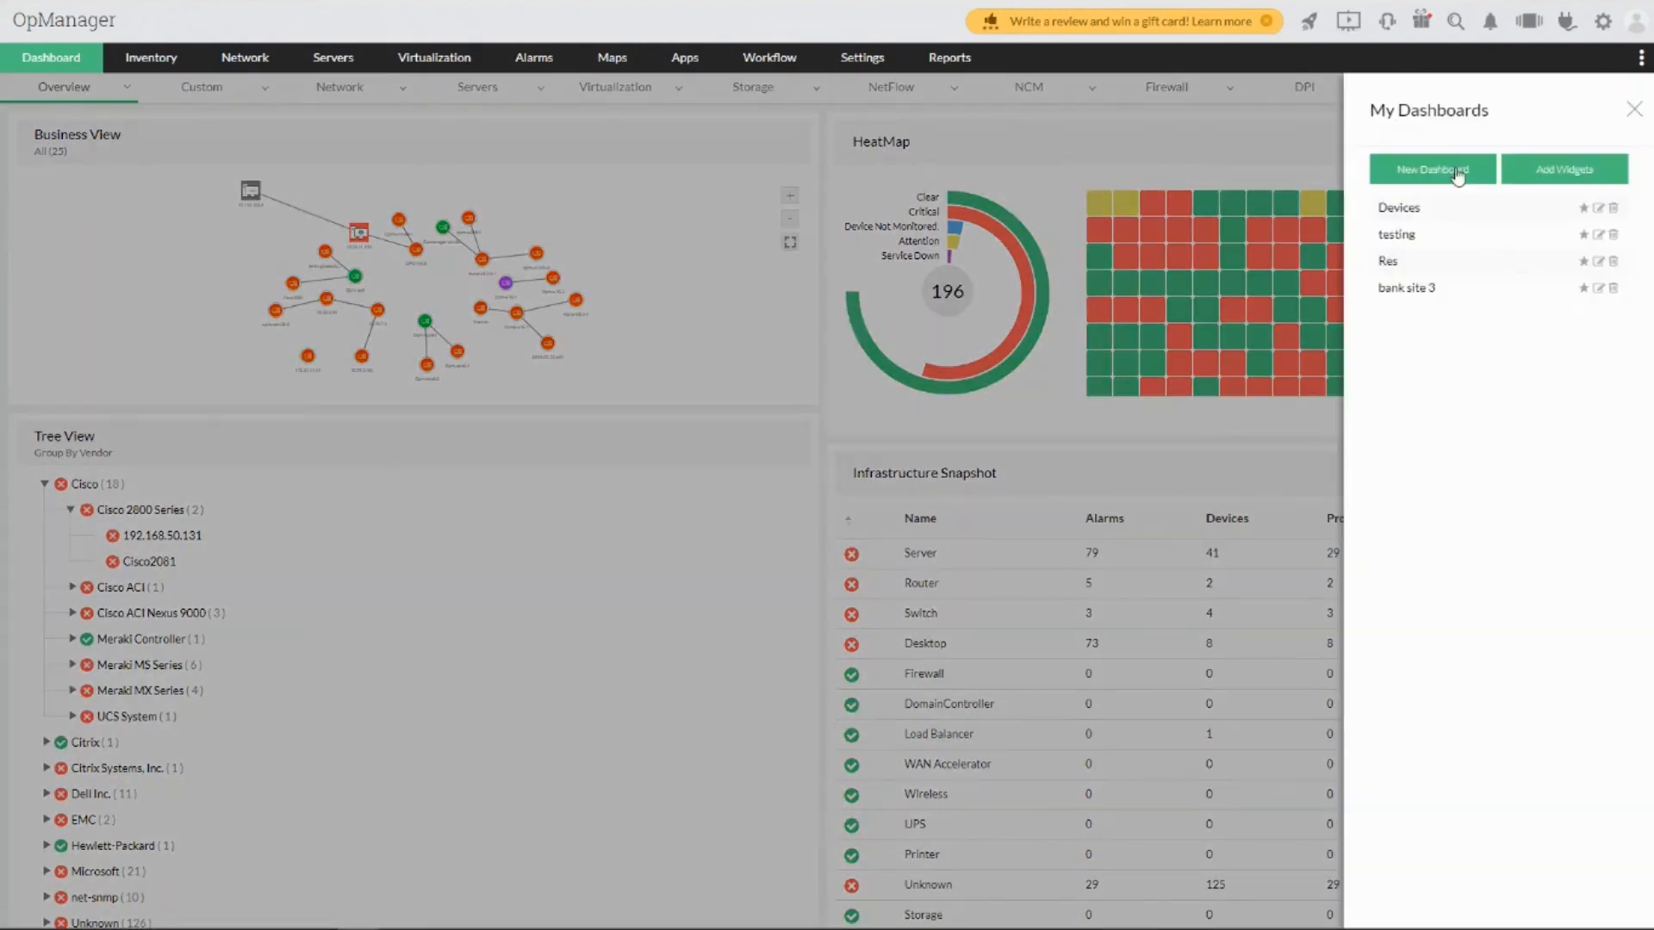
click(1457, 172)
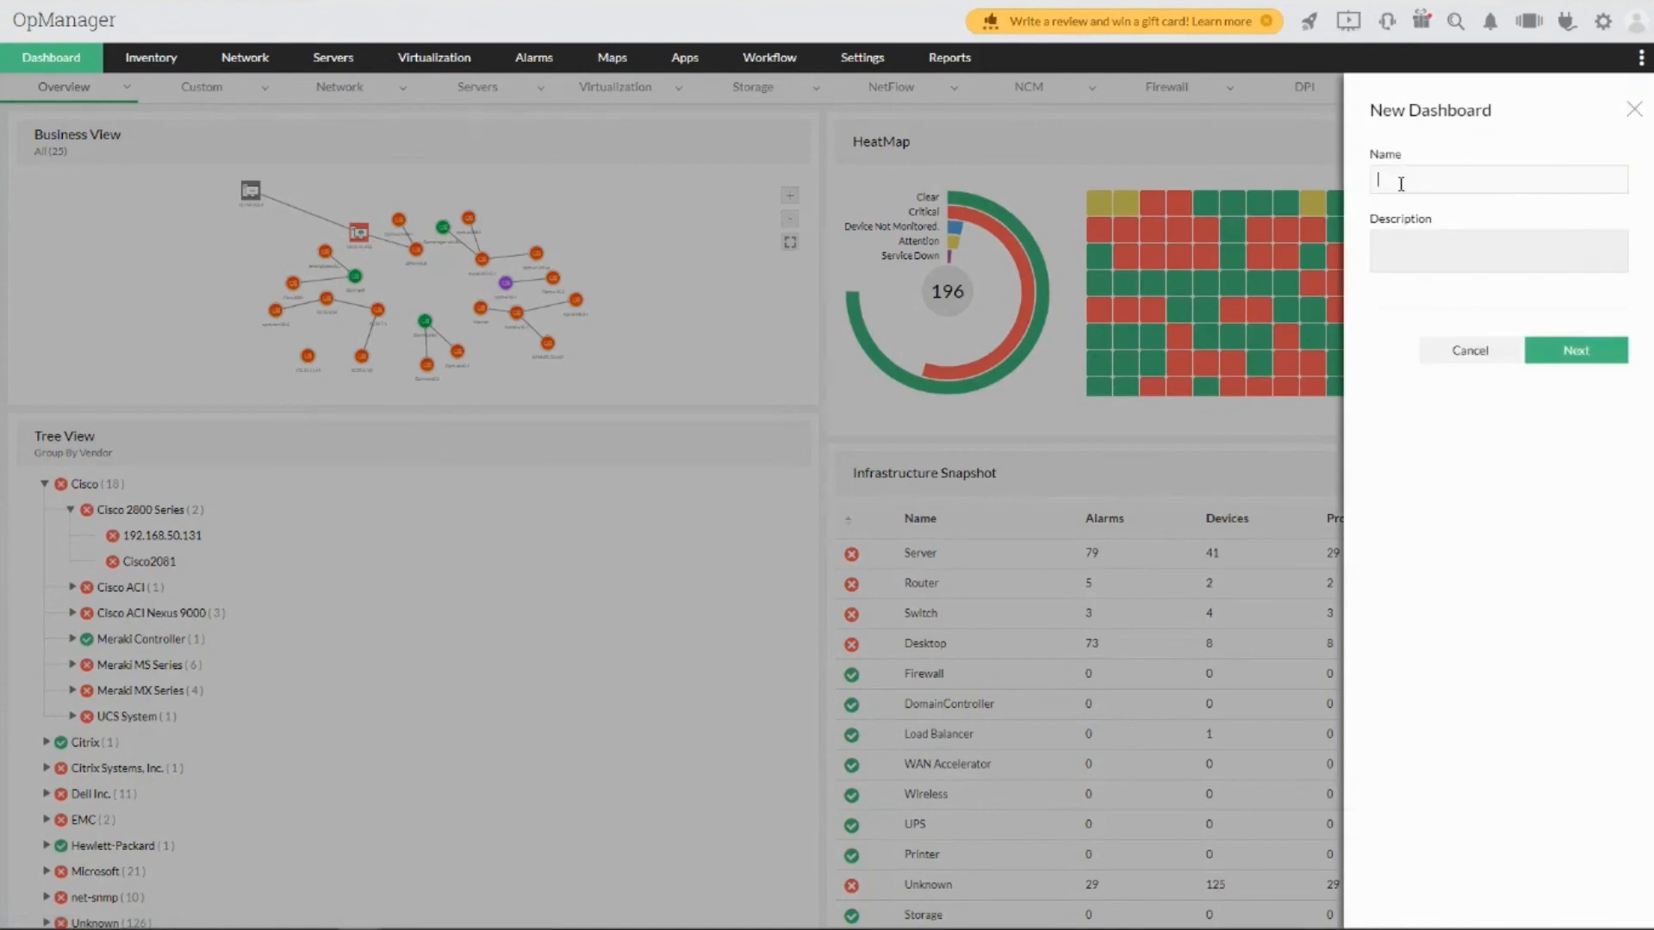
text(Branch 1)
click(1601, 353)
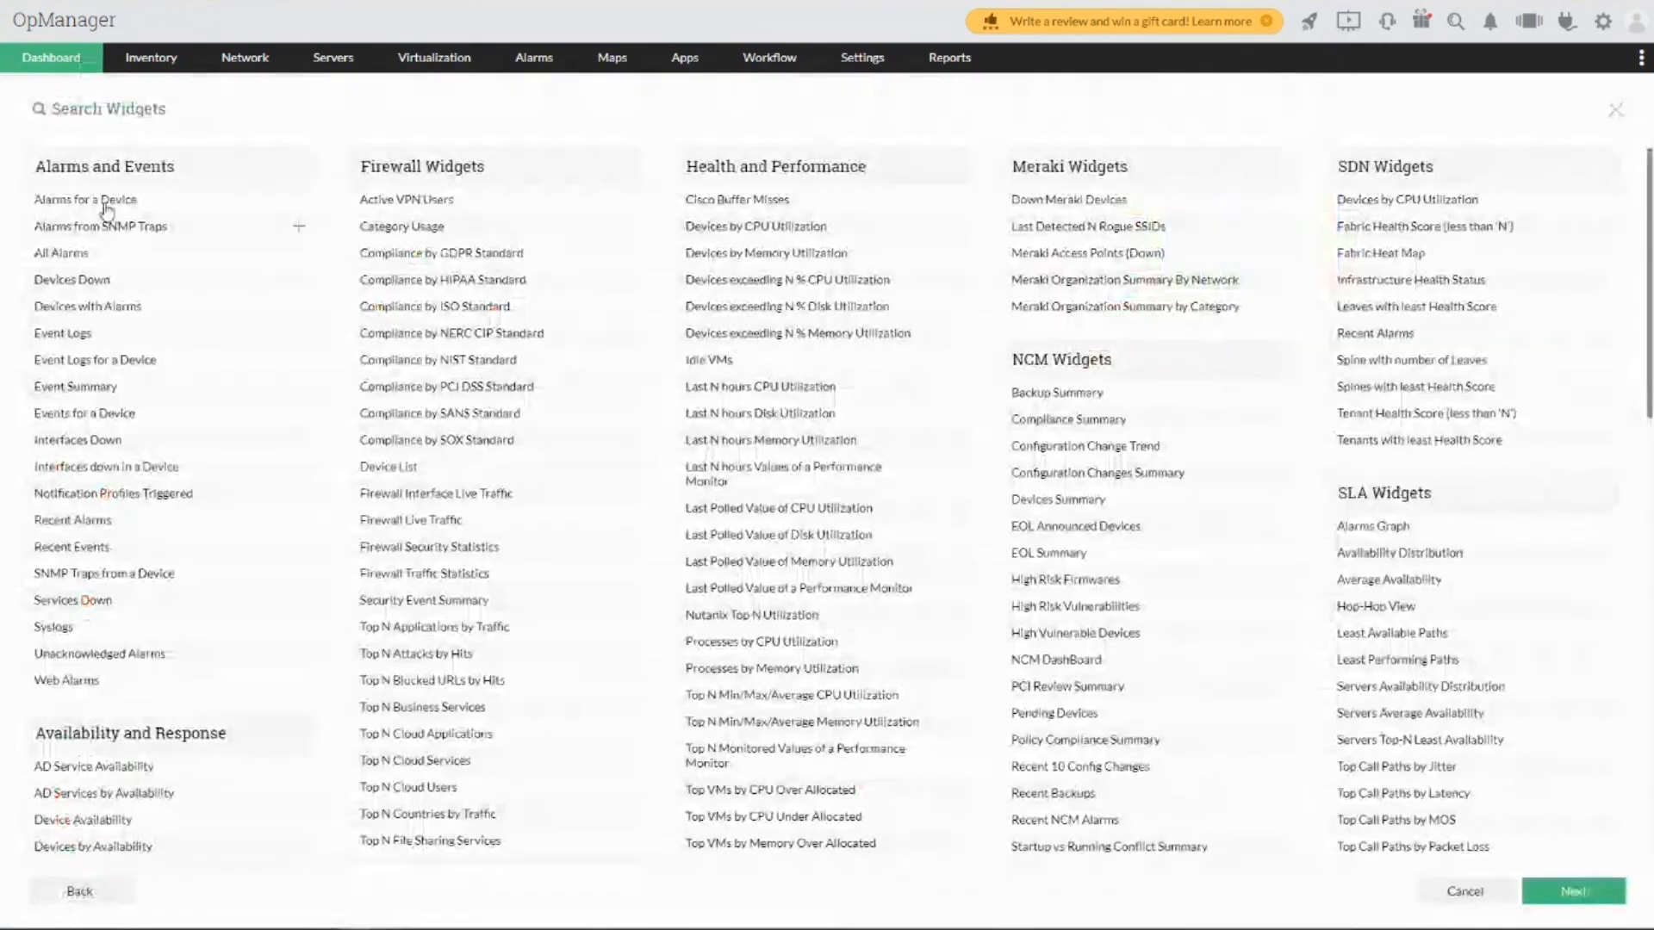
- Select Events for a Device, Event Logs, Alarms from SNMP Traps, Recent Events, Last Polled Value of Disk Utilization and other firewall, performance and NCM widgets
scroll(211, 424, down, 10)
scroll(211, 424, up, 10)
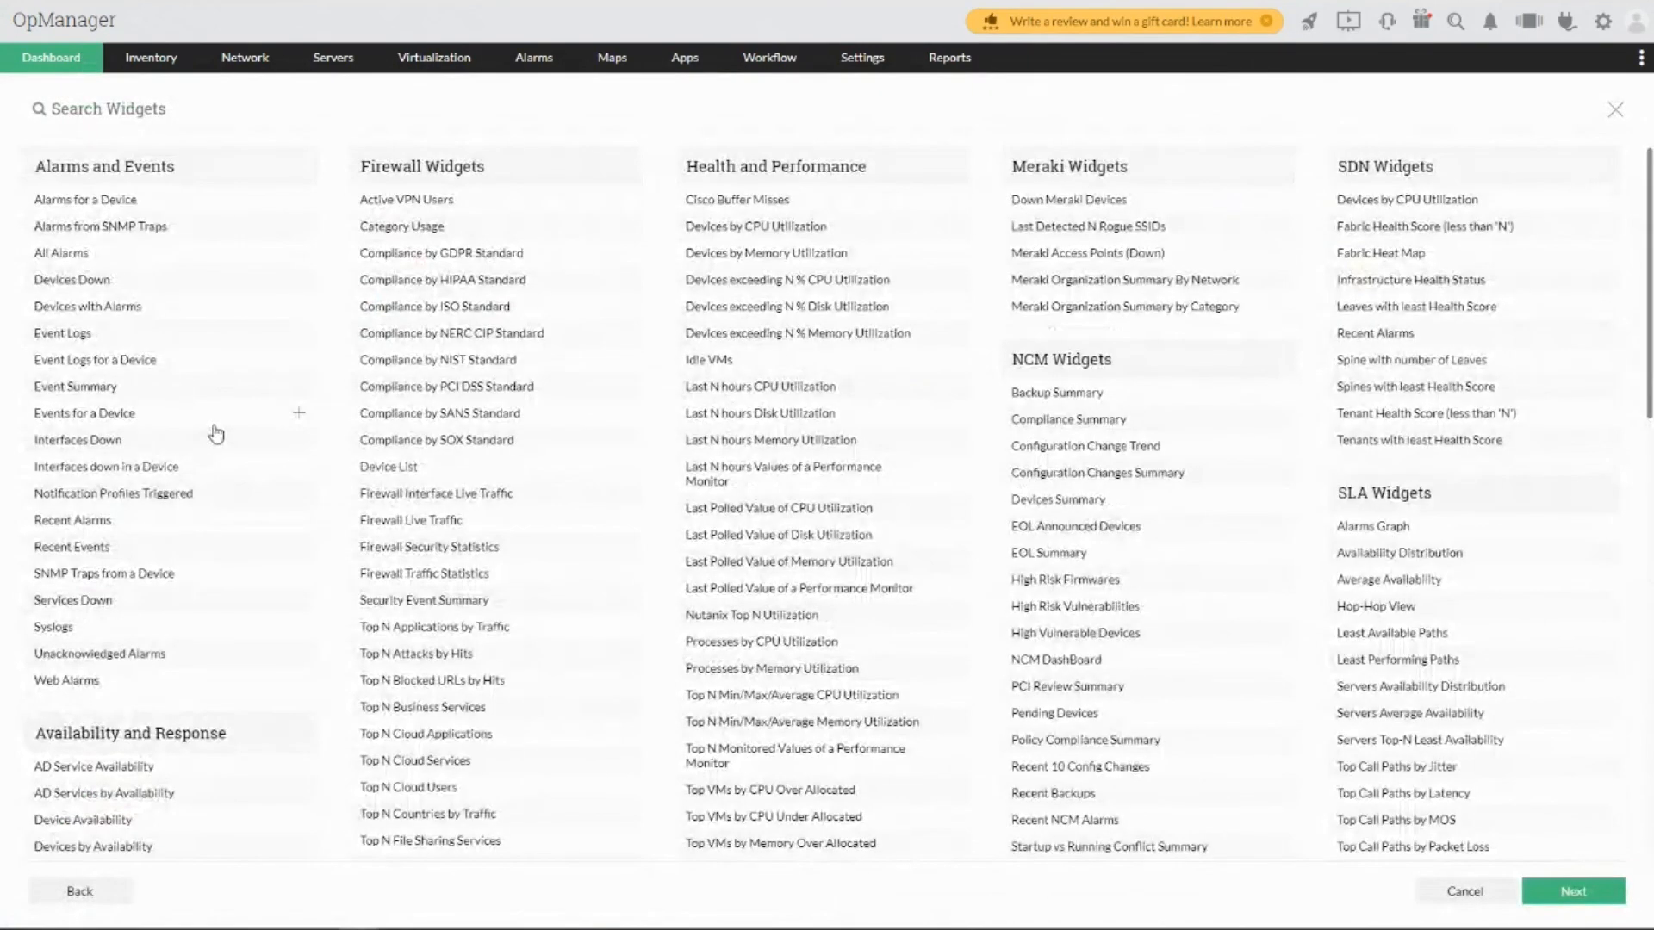
click(150, 408)
click(173, 336)
click(175, 243)
click(178, 545)
click(487, 372)
click(867, 327)
click(917, 536)
click(872, 818)
click(1210, 473)
click(1141, 634)
- Add widgets such as Top N Application by NRT, Top Users by Application, HeatMap and Devices in Group, and create the dashboard for the admin owner
scroll(1435, 680, down, 10)
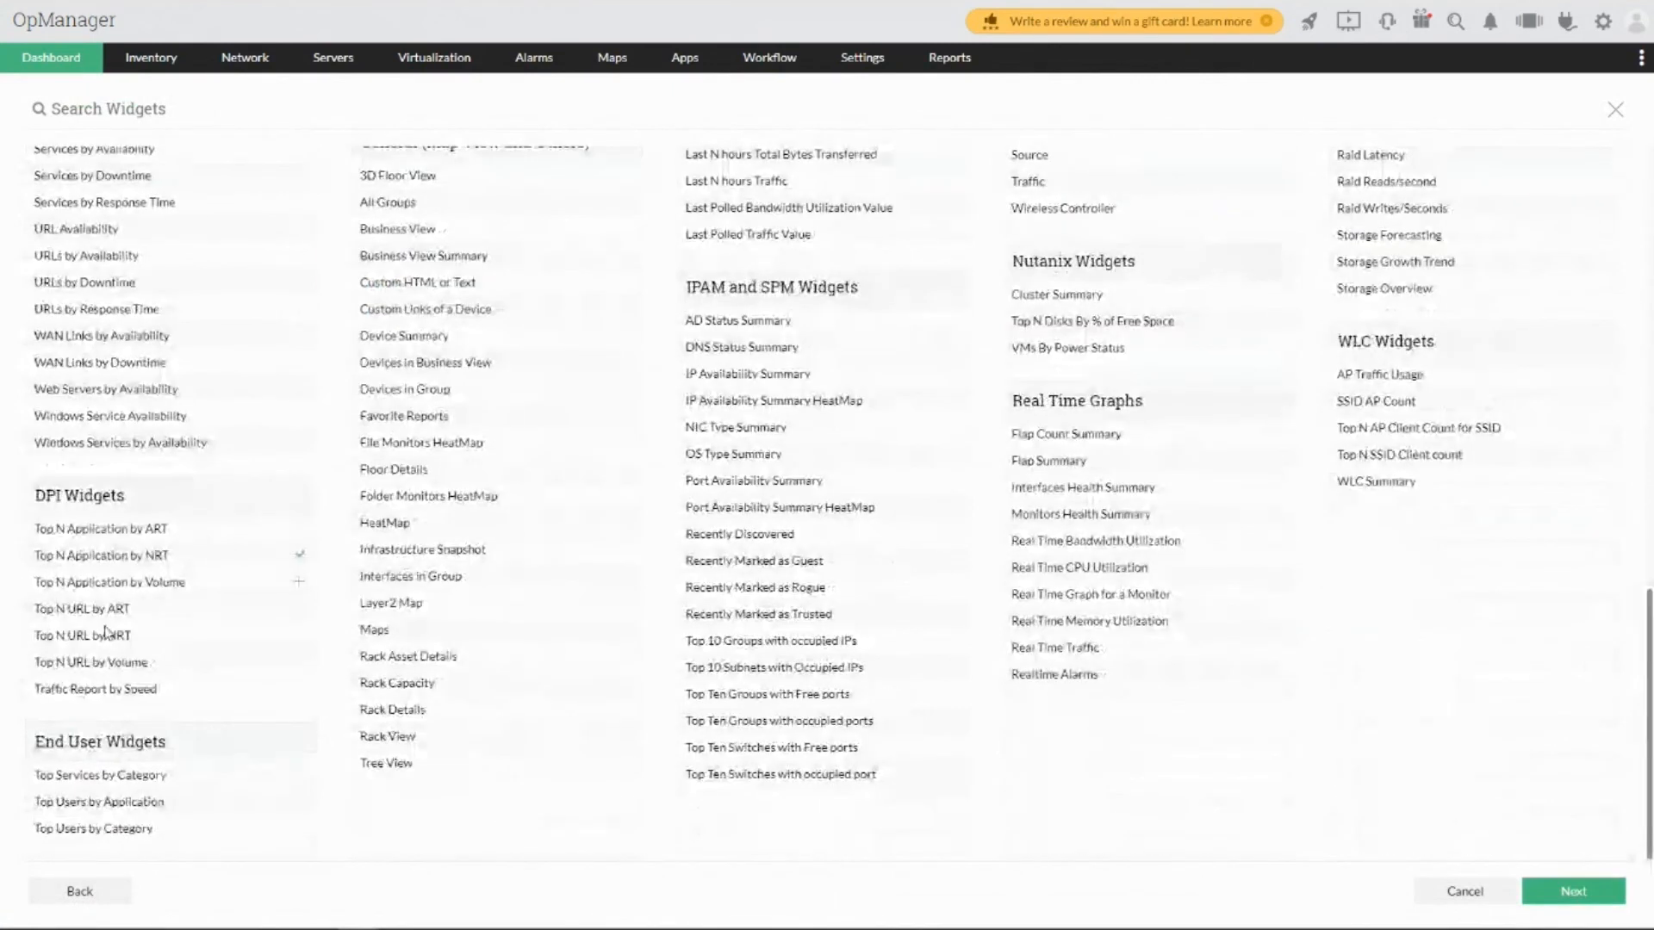
click(458, 402)
click(784, 428)
click(1583, 892)
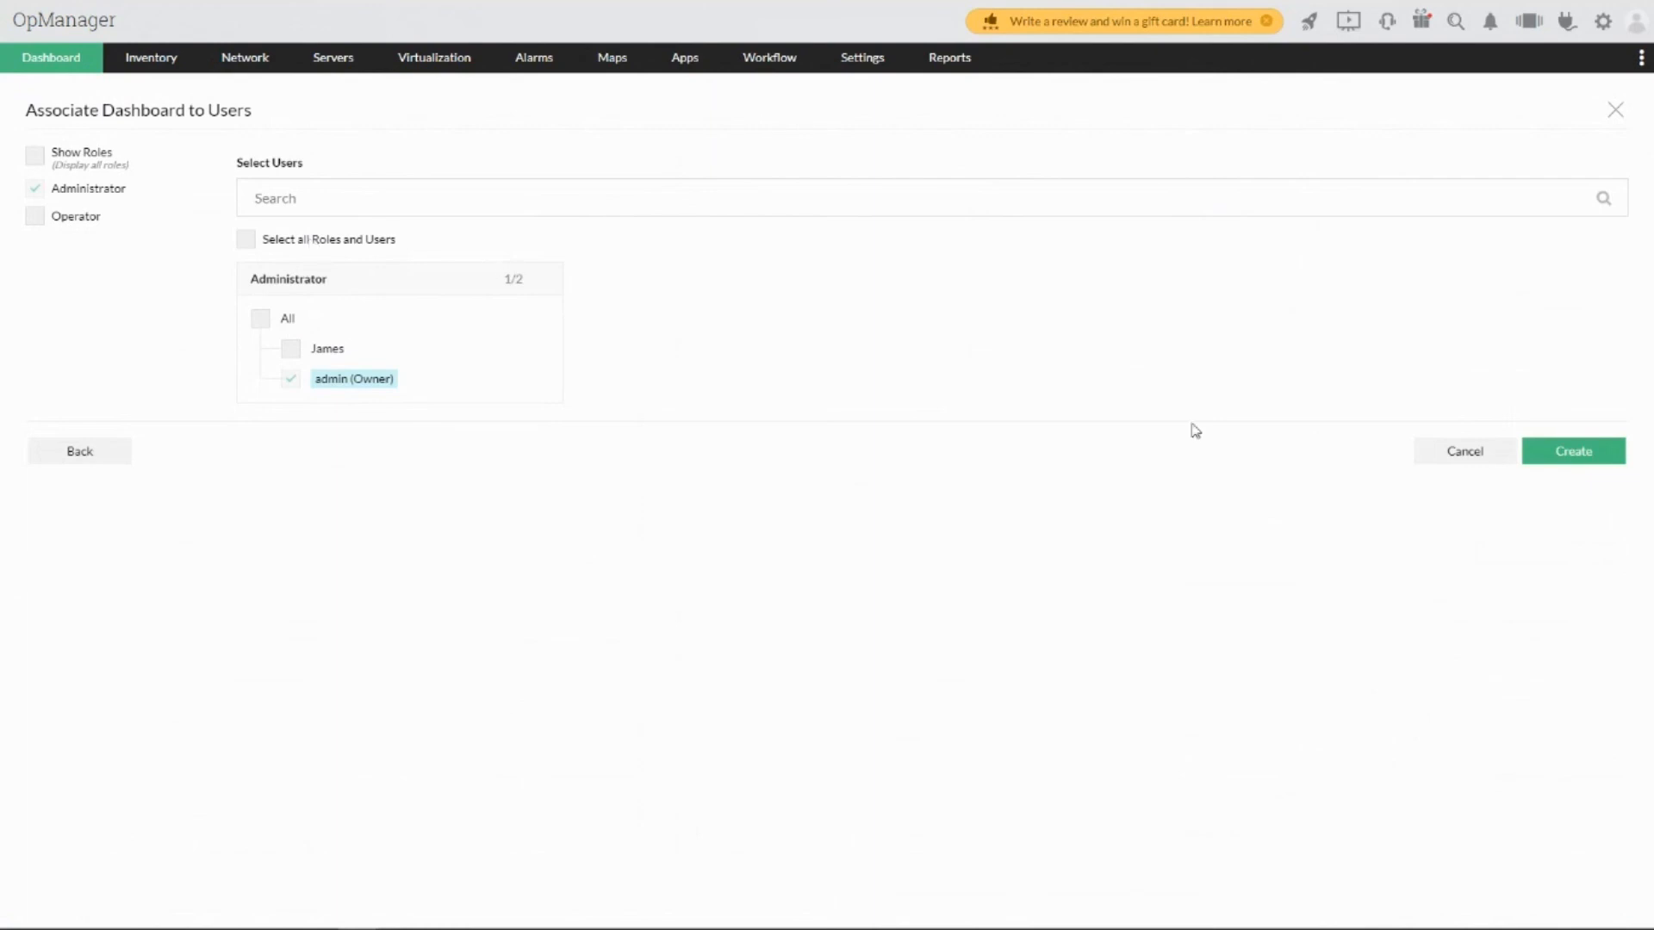
click(1579, 466)
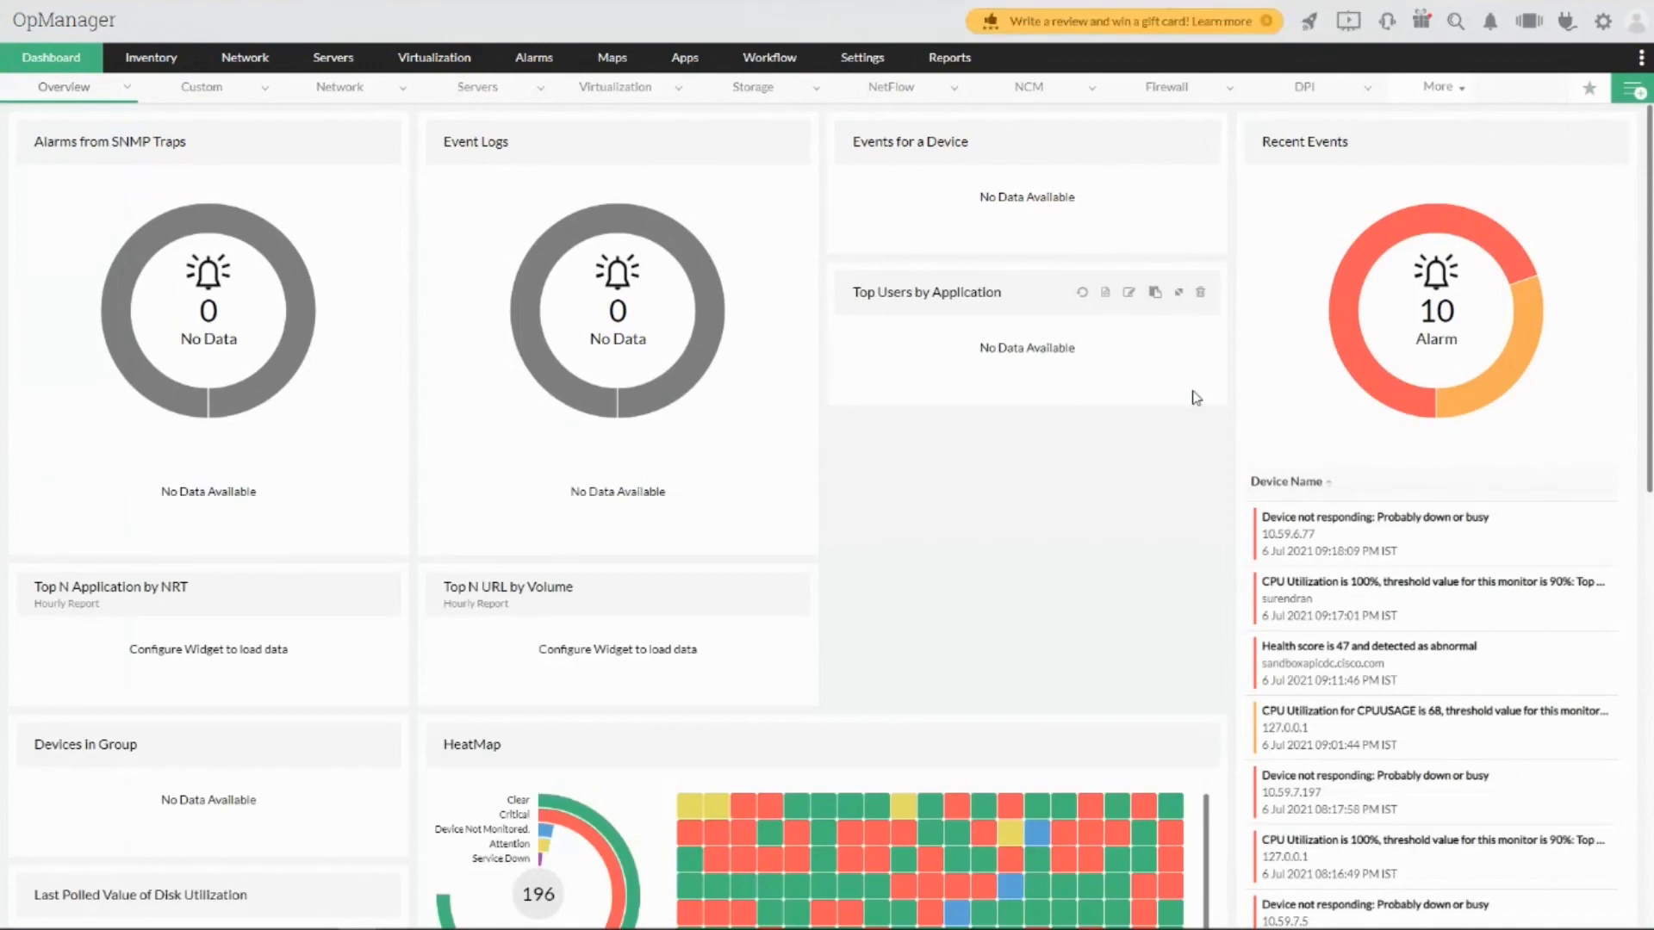
- Start a new NOC view with the testing and Branch 1 dashboards selected, and return to the NOC view list without creating it
click(1527, 24)
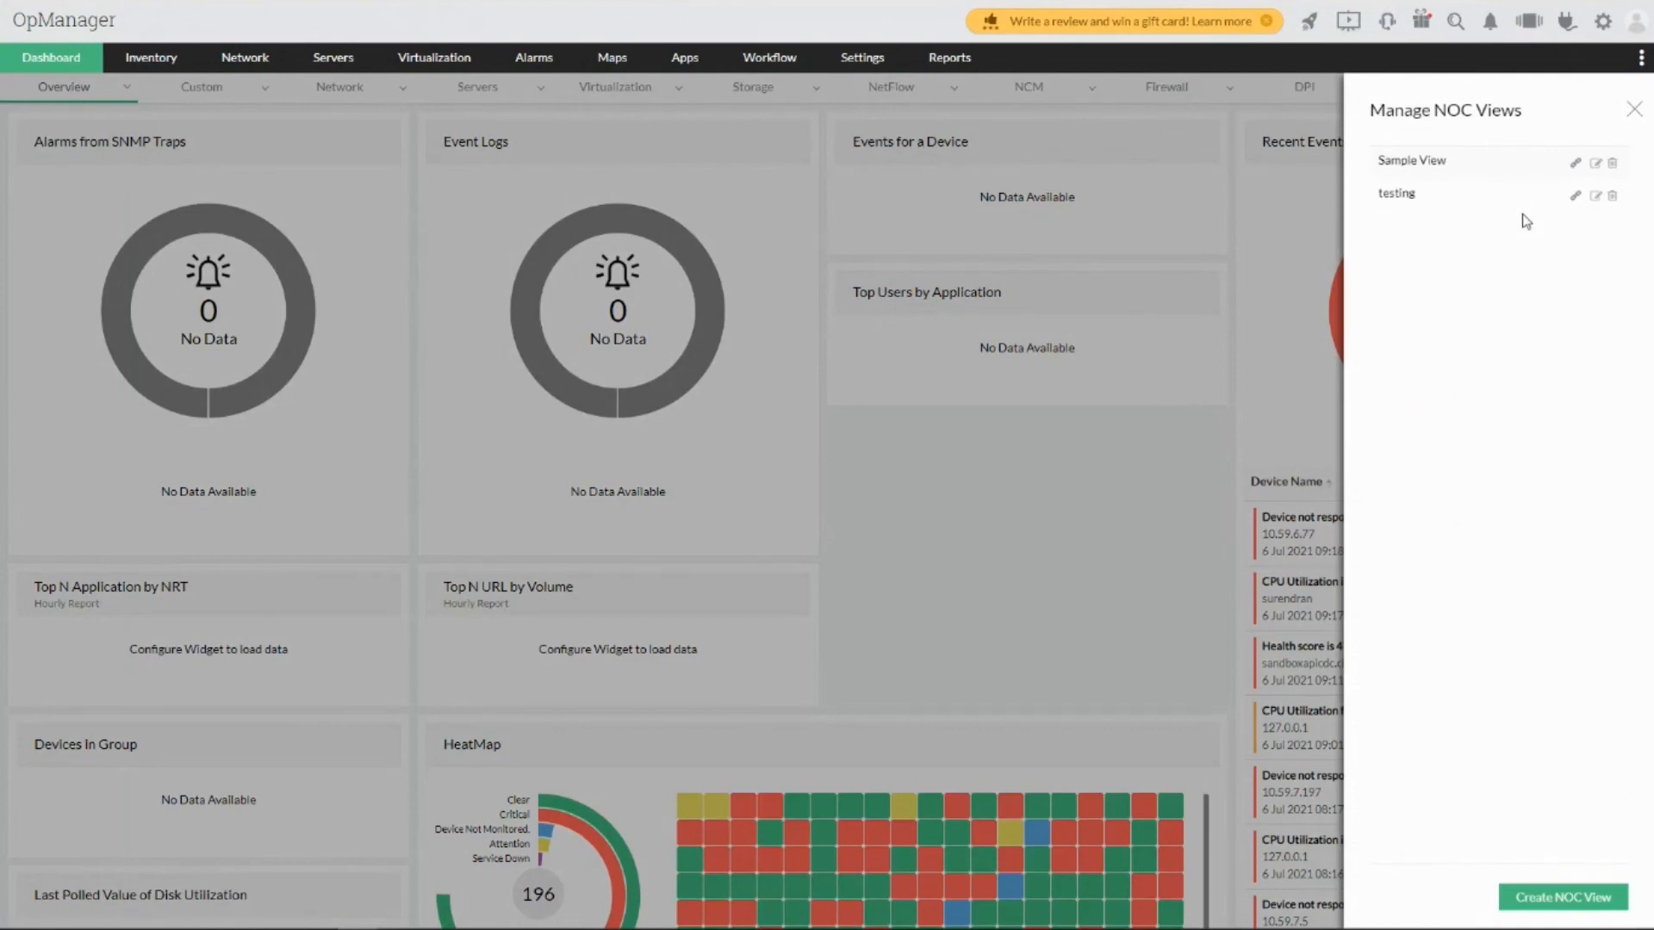
click(1563, 898)
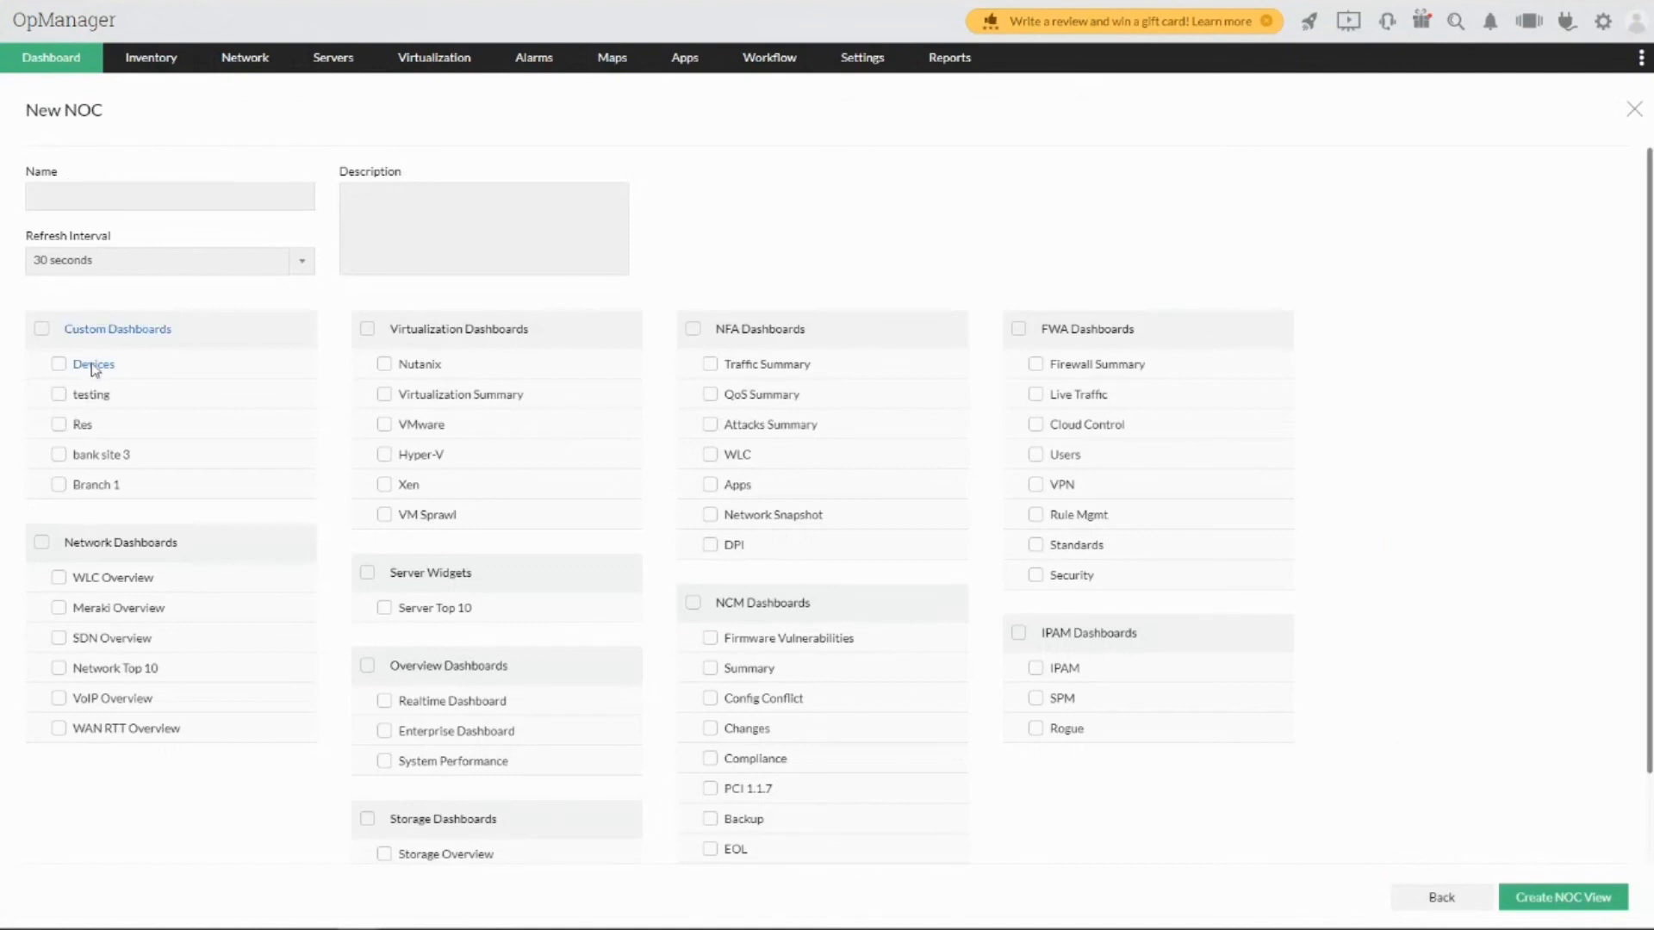
click(58, 394)
click(61, 485)
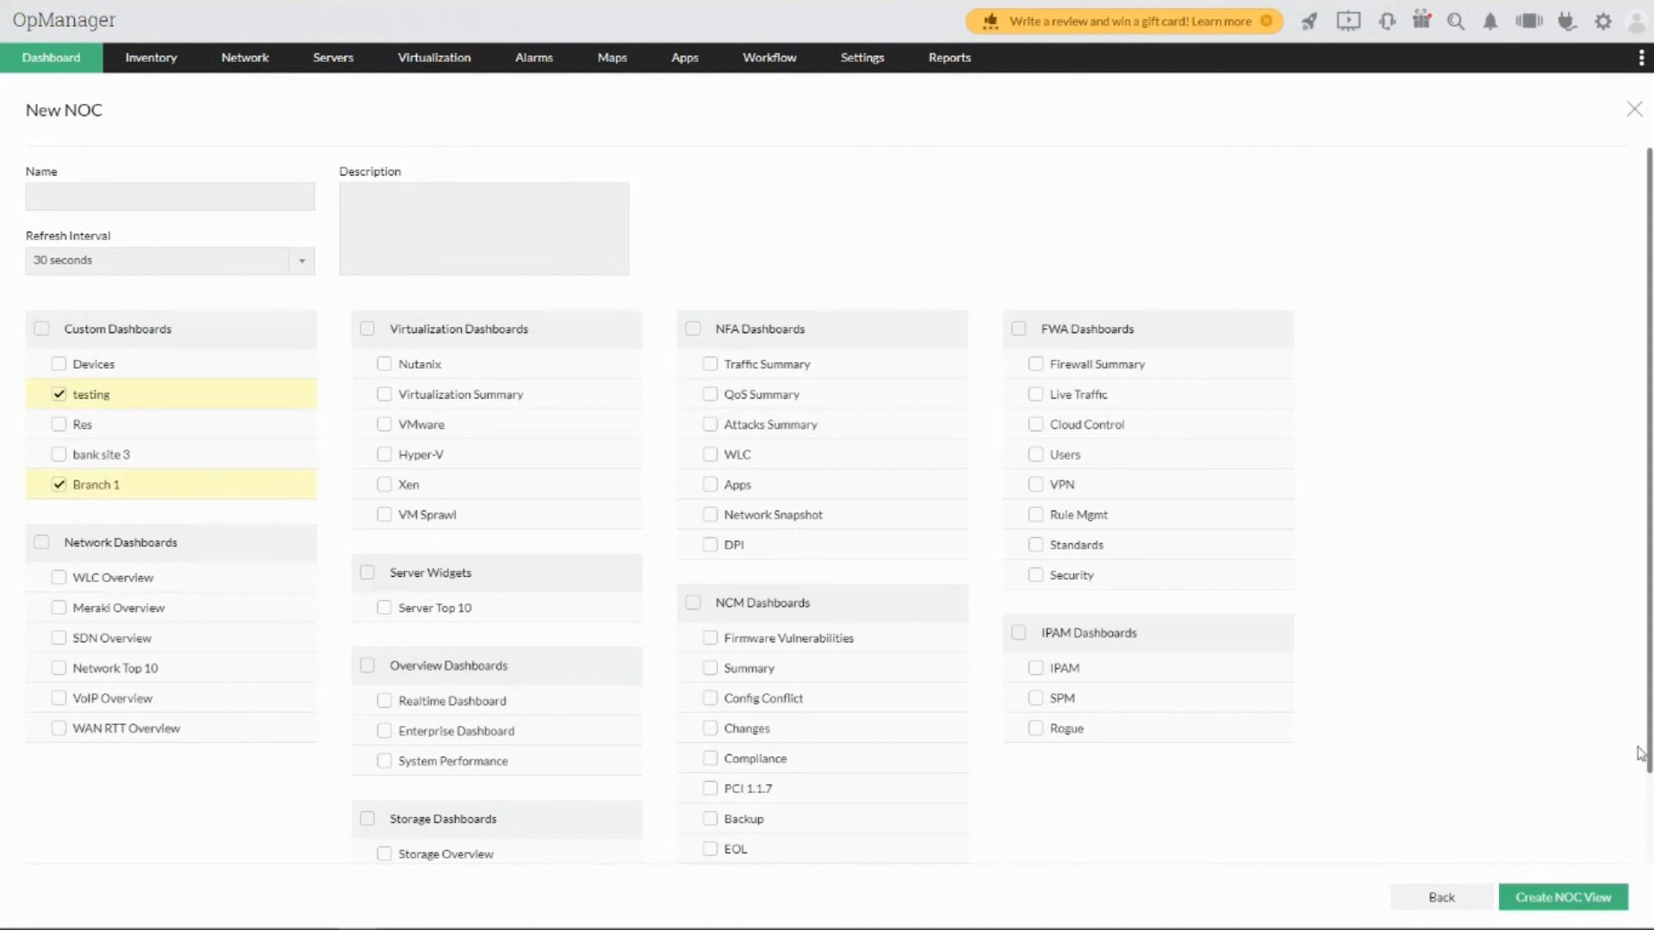
click(1436, 903)
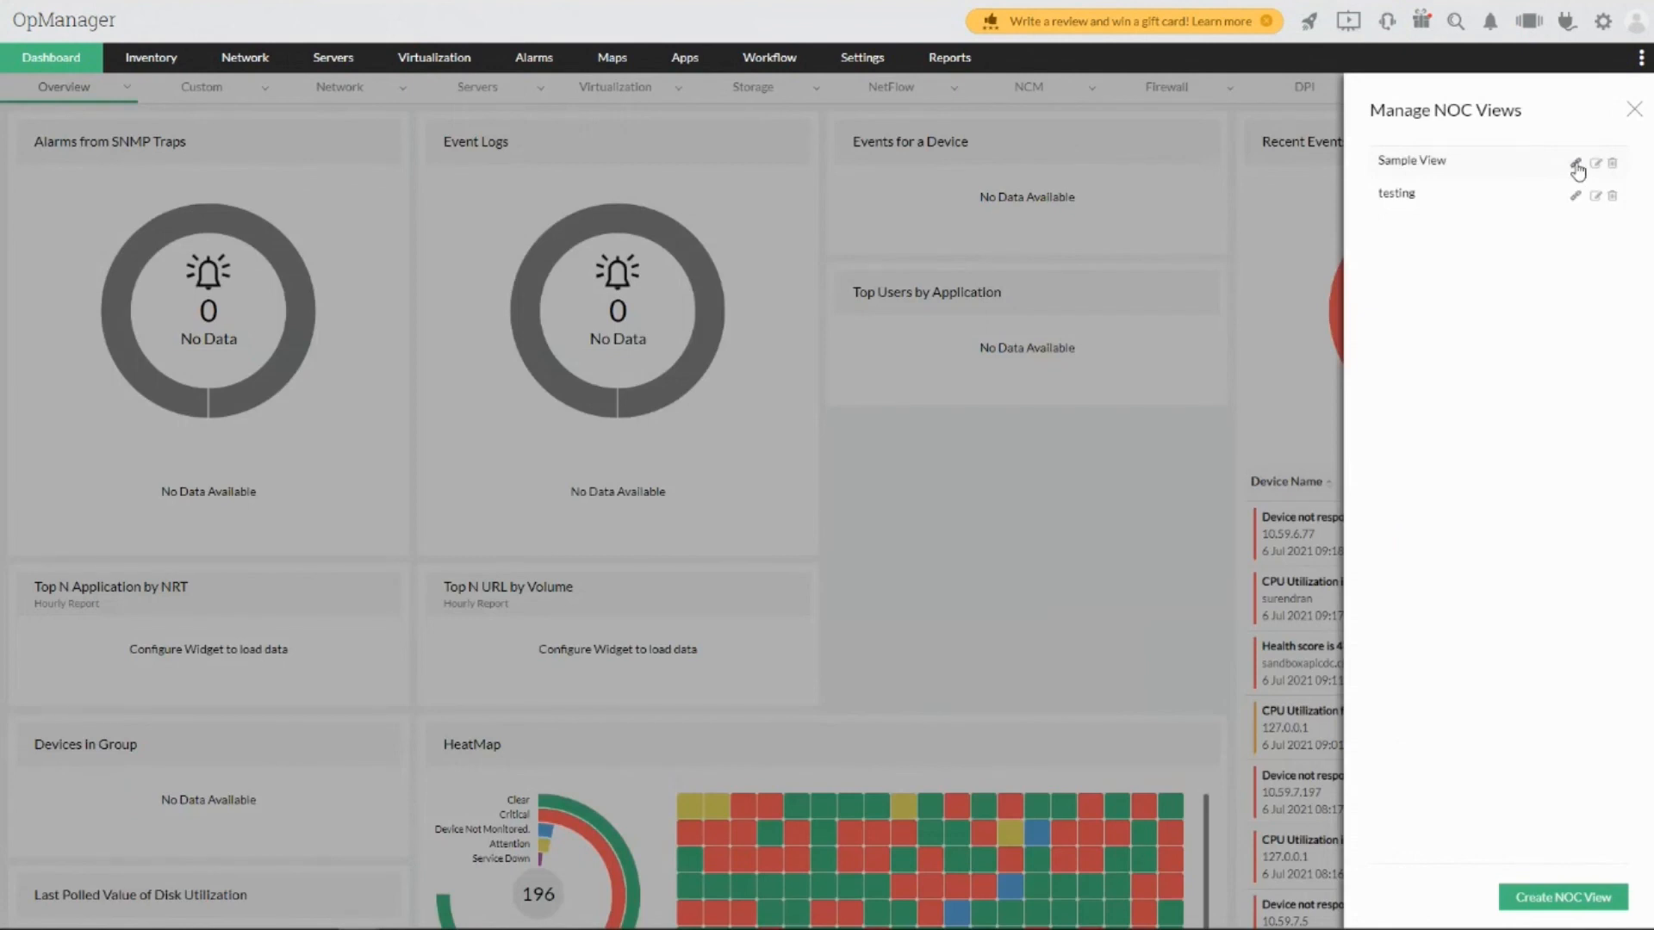
- Show the embed link of the Sample View NOC view, hide it again and close the NOC view list
click(1575, 165)
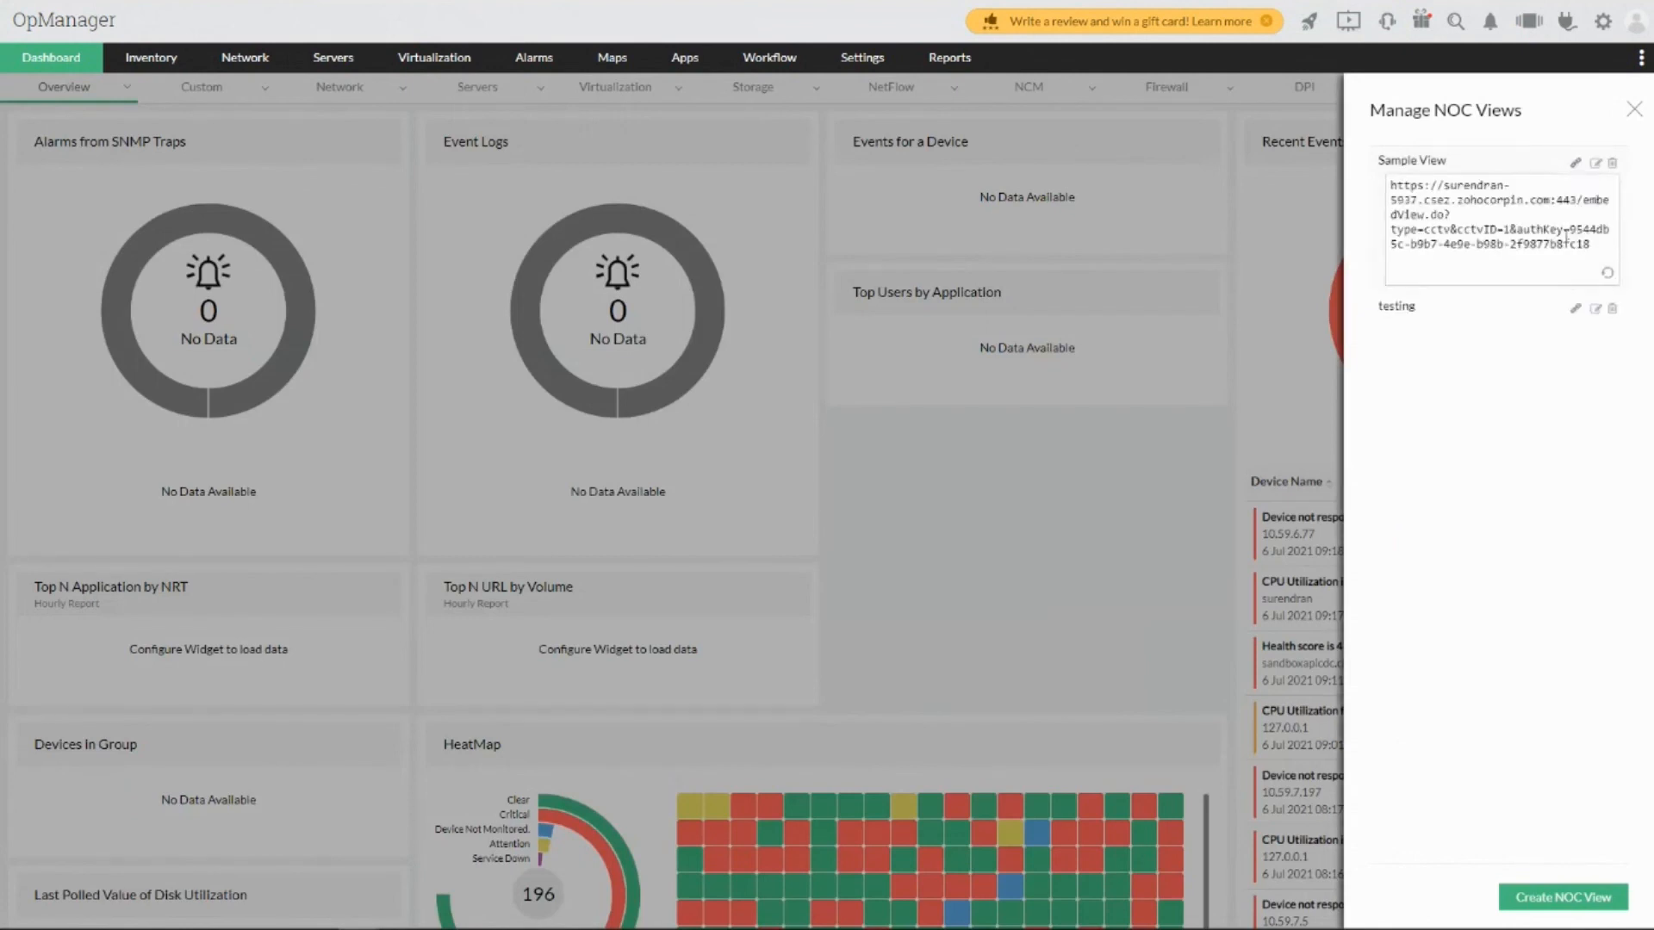
click(1575, 163)
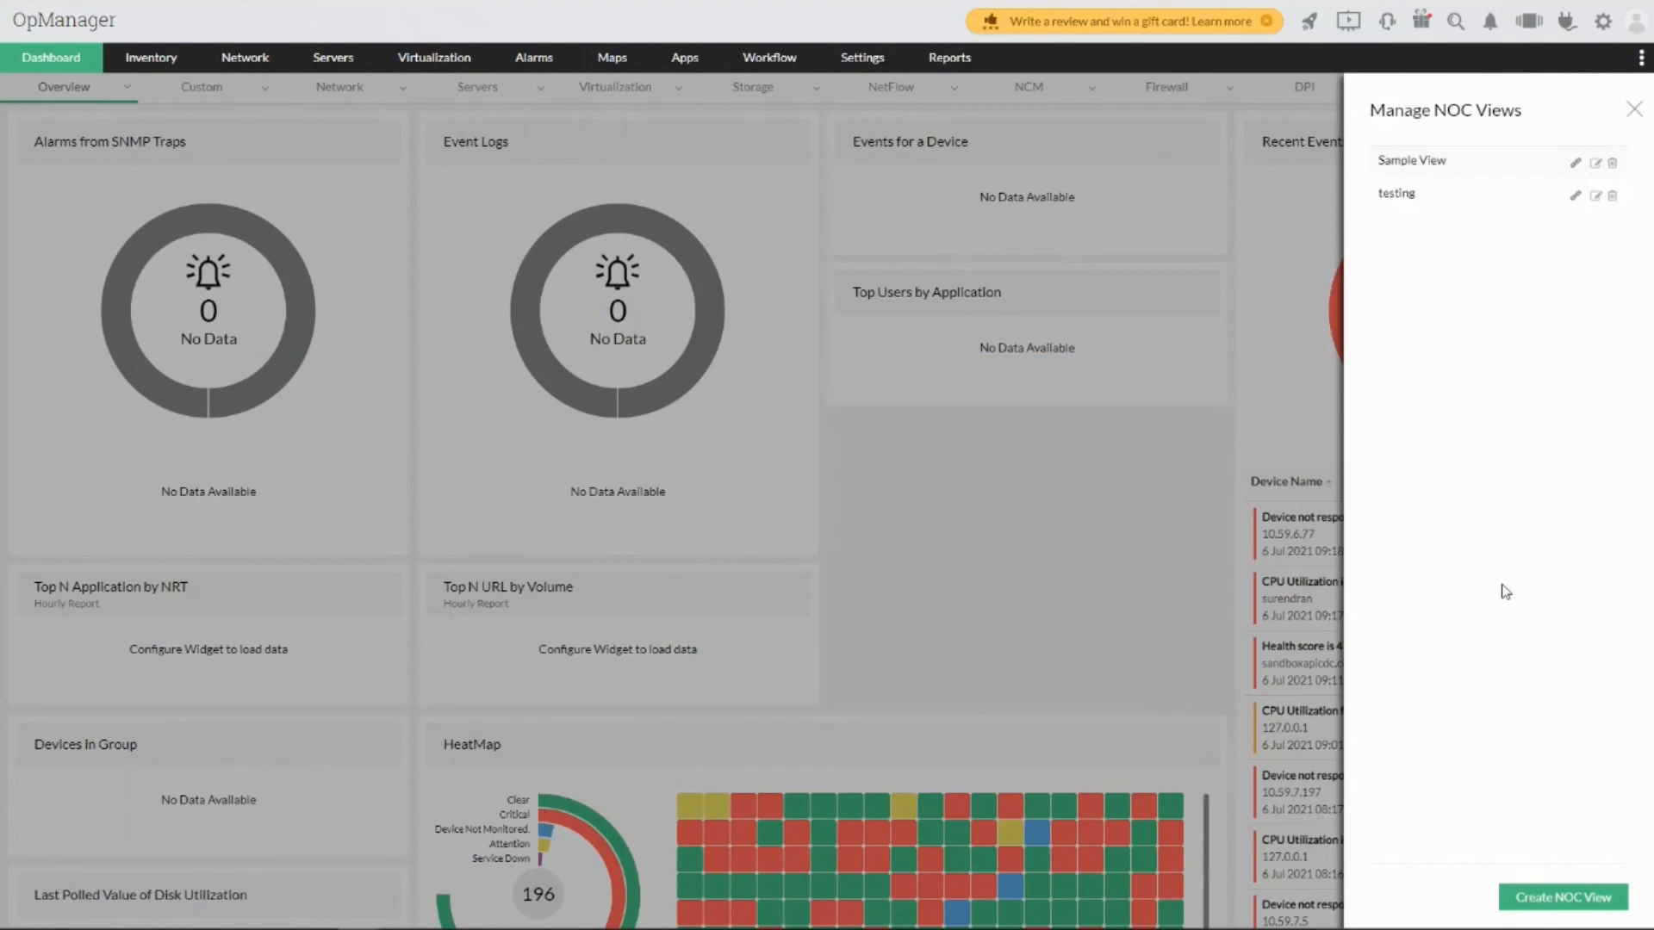
click(1634, 109)
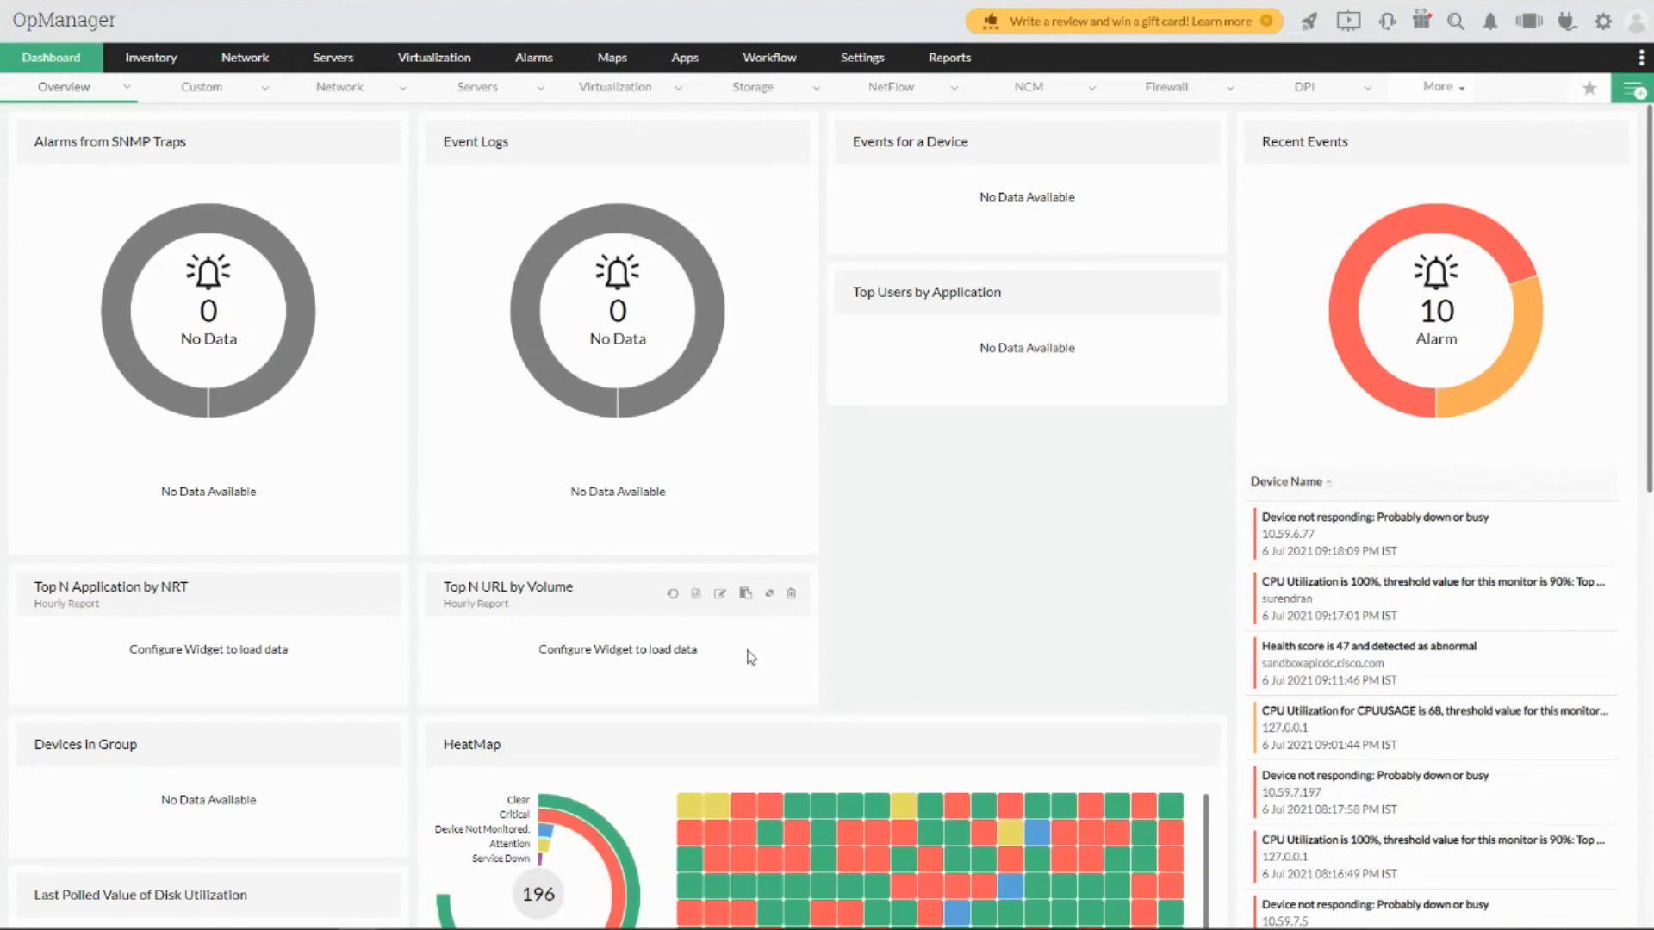
- Switch to the Enterprise Dashboard and open the summary of device 172.24.146.188 from the HeatMap
click(122, 93)
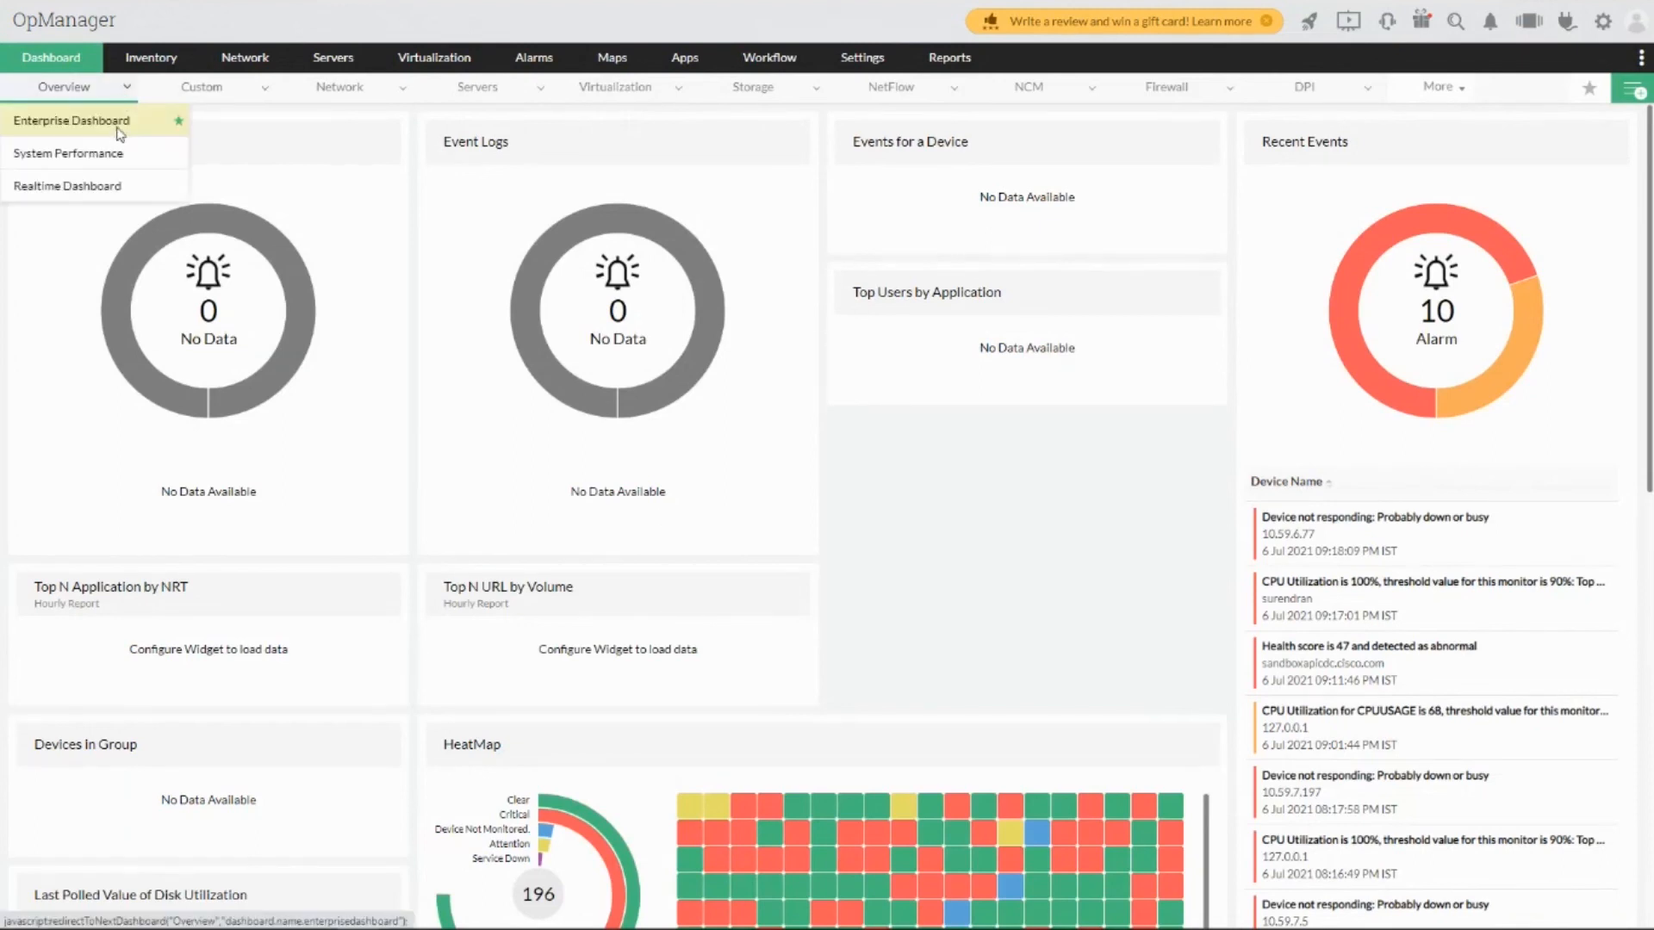
click(120, 134)
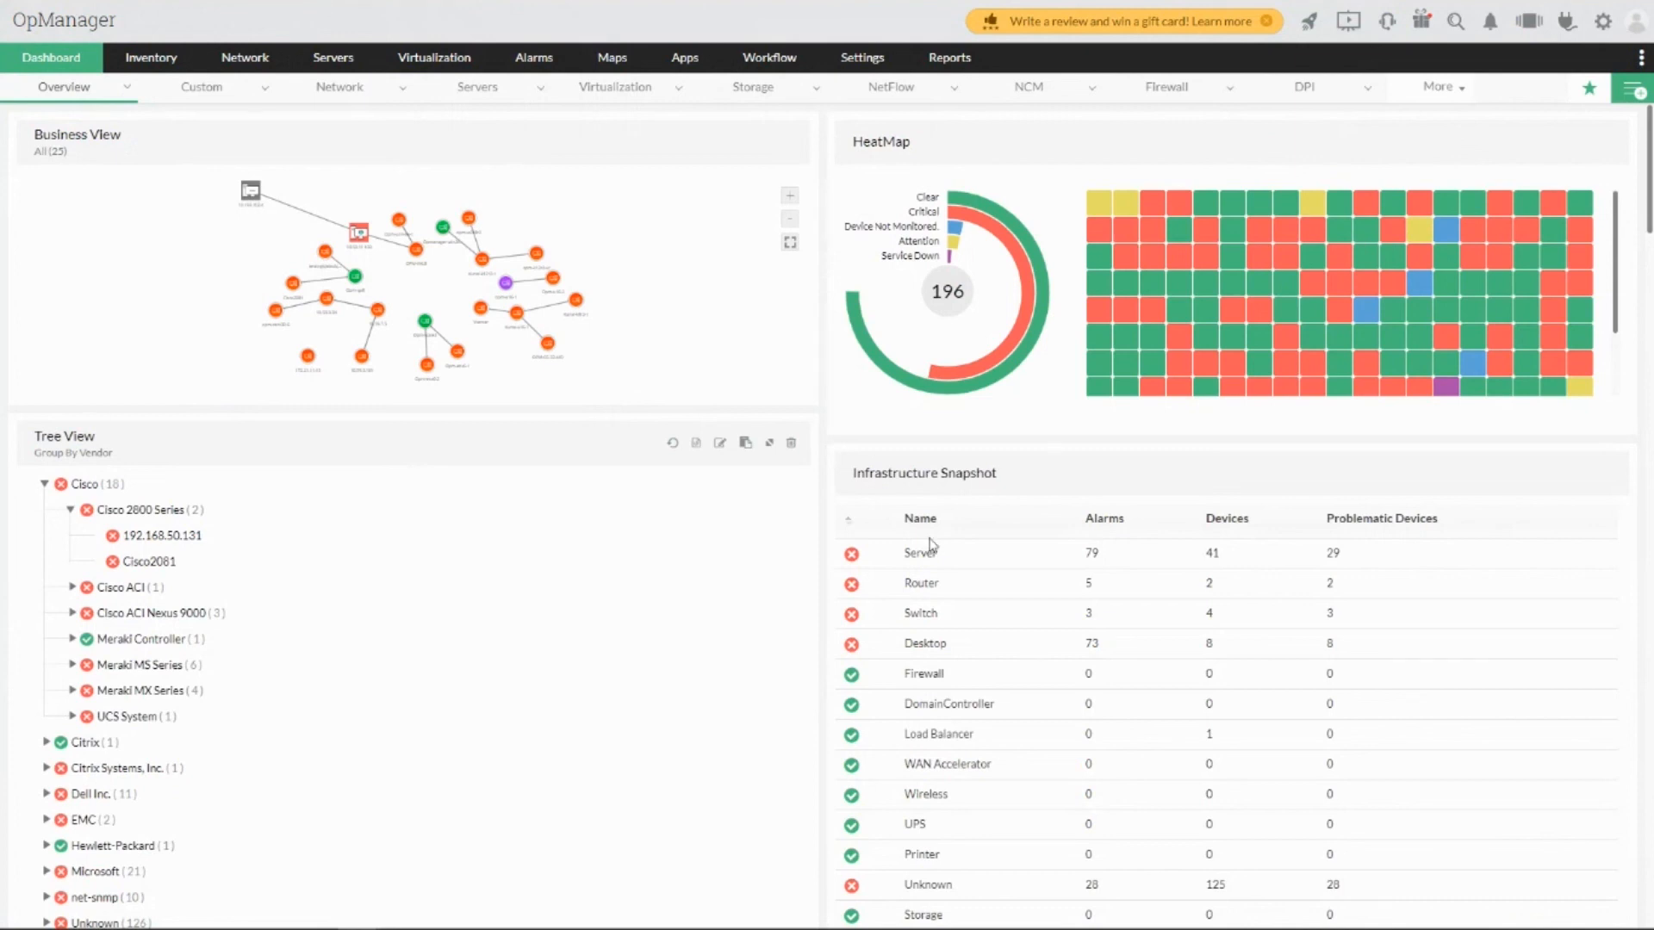
mouse_move(1297, 239)
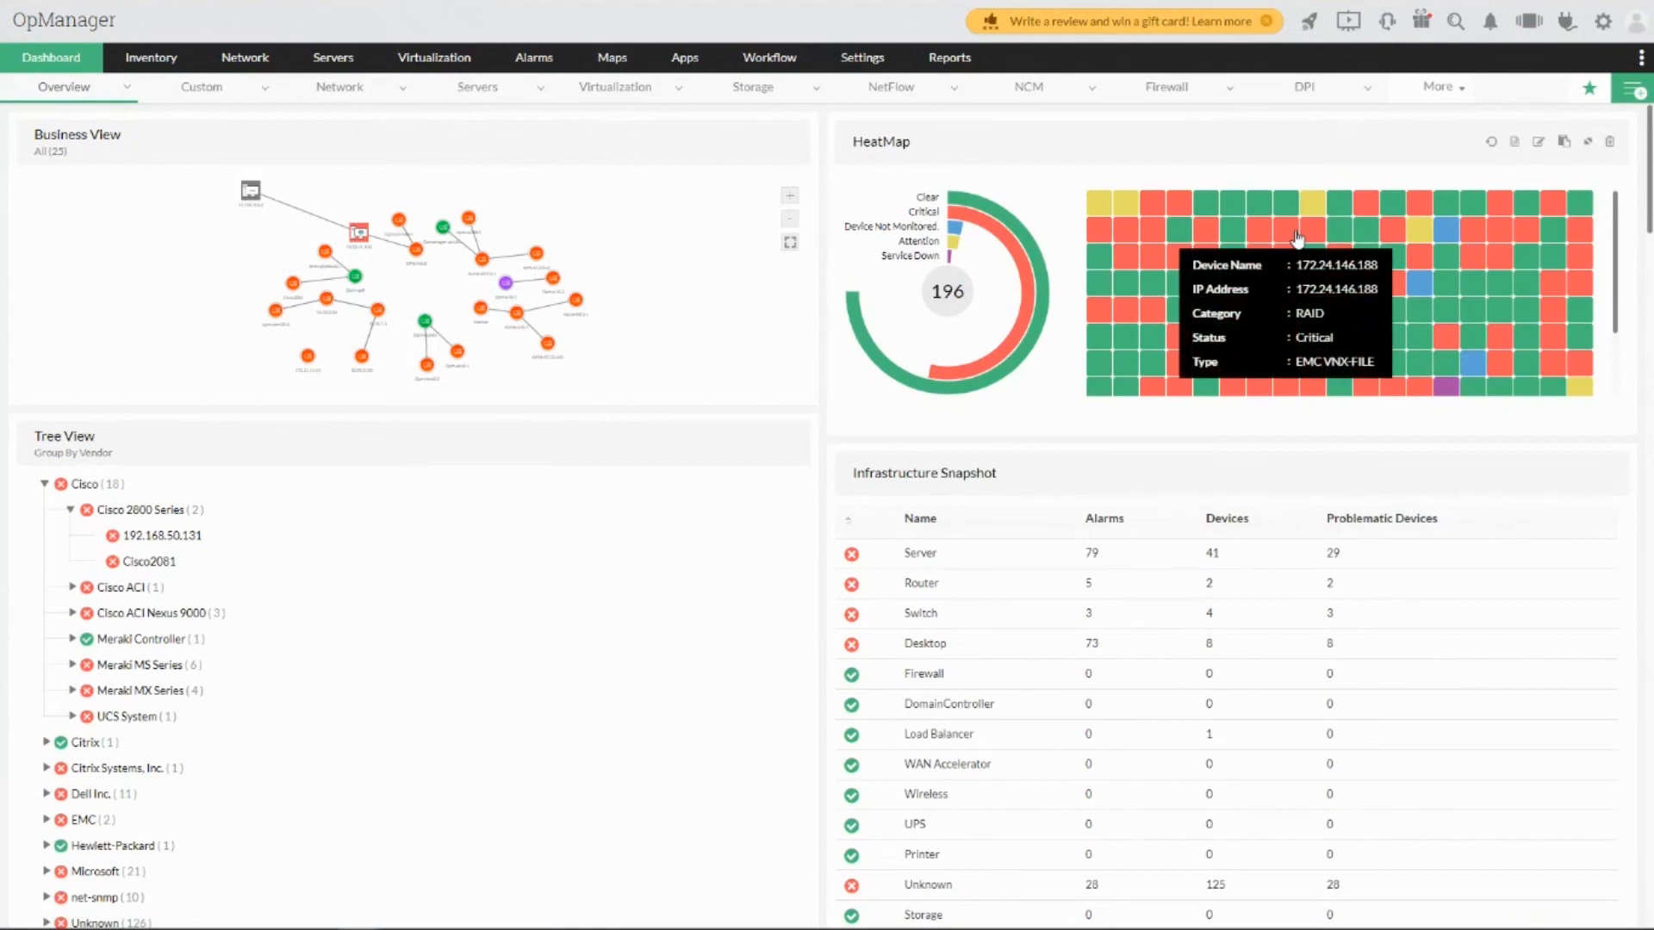
click(1298, 238)
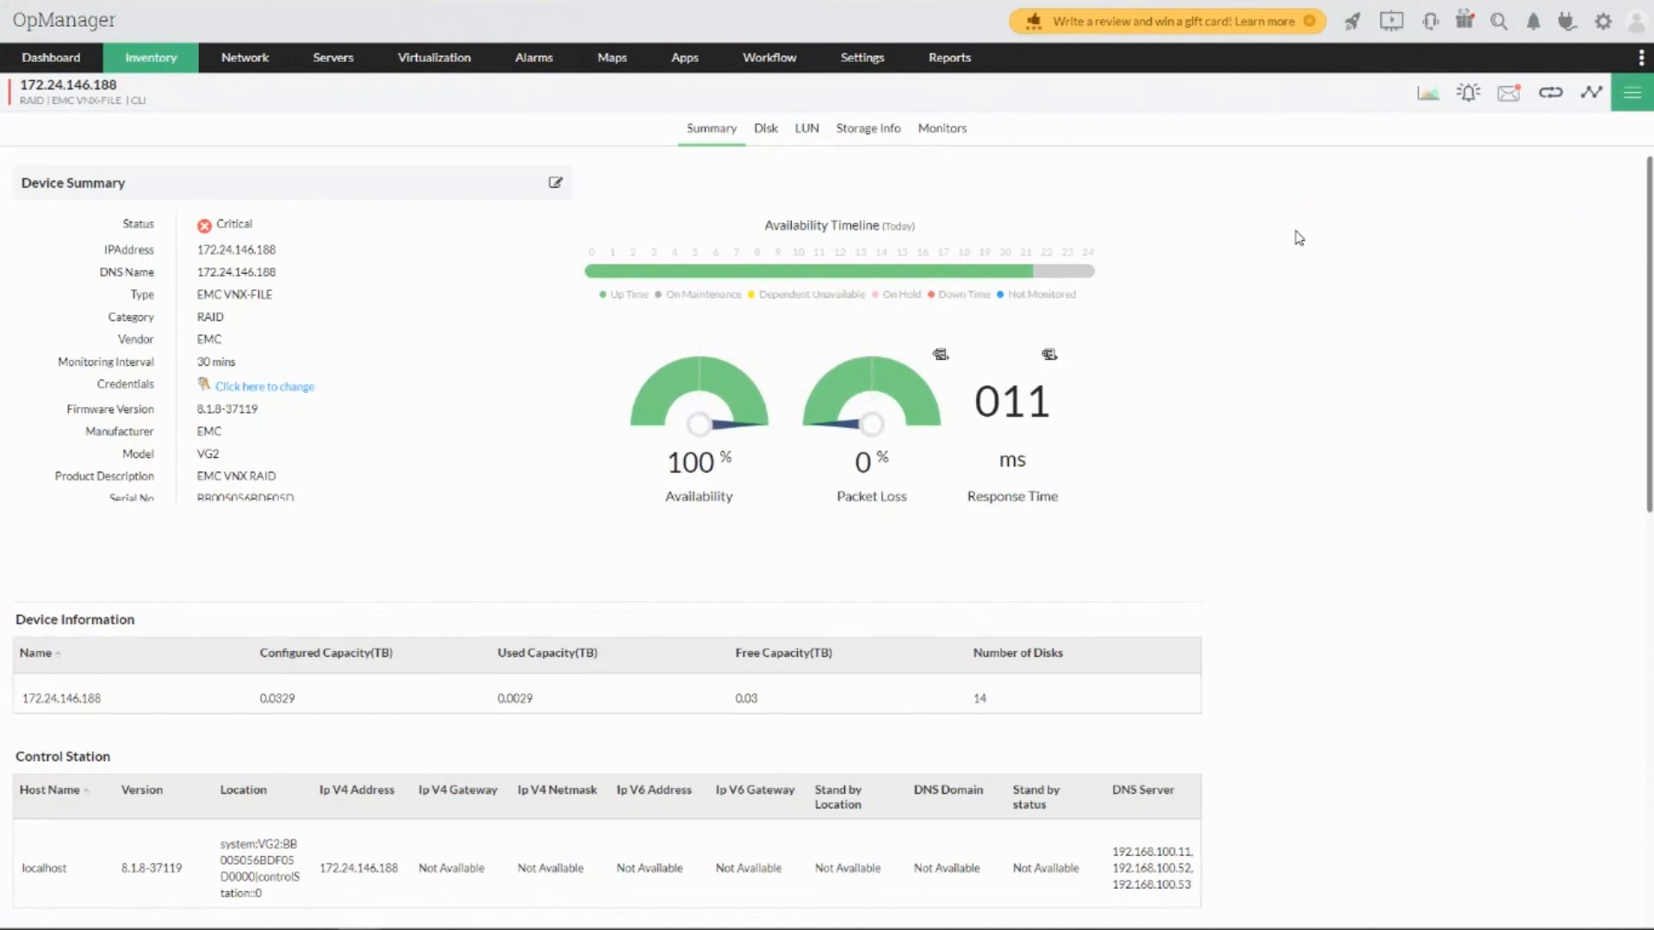
- Switch to the slide presentation and advance past the Dashboards and NOC View slide to the Questions slide
key(super+Tab)
click(878, 231)
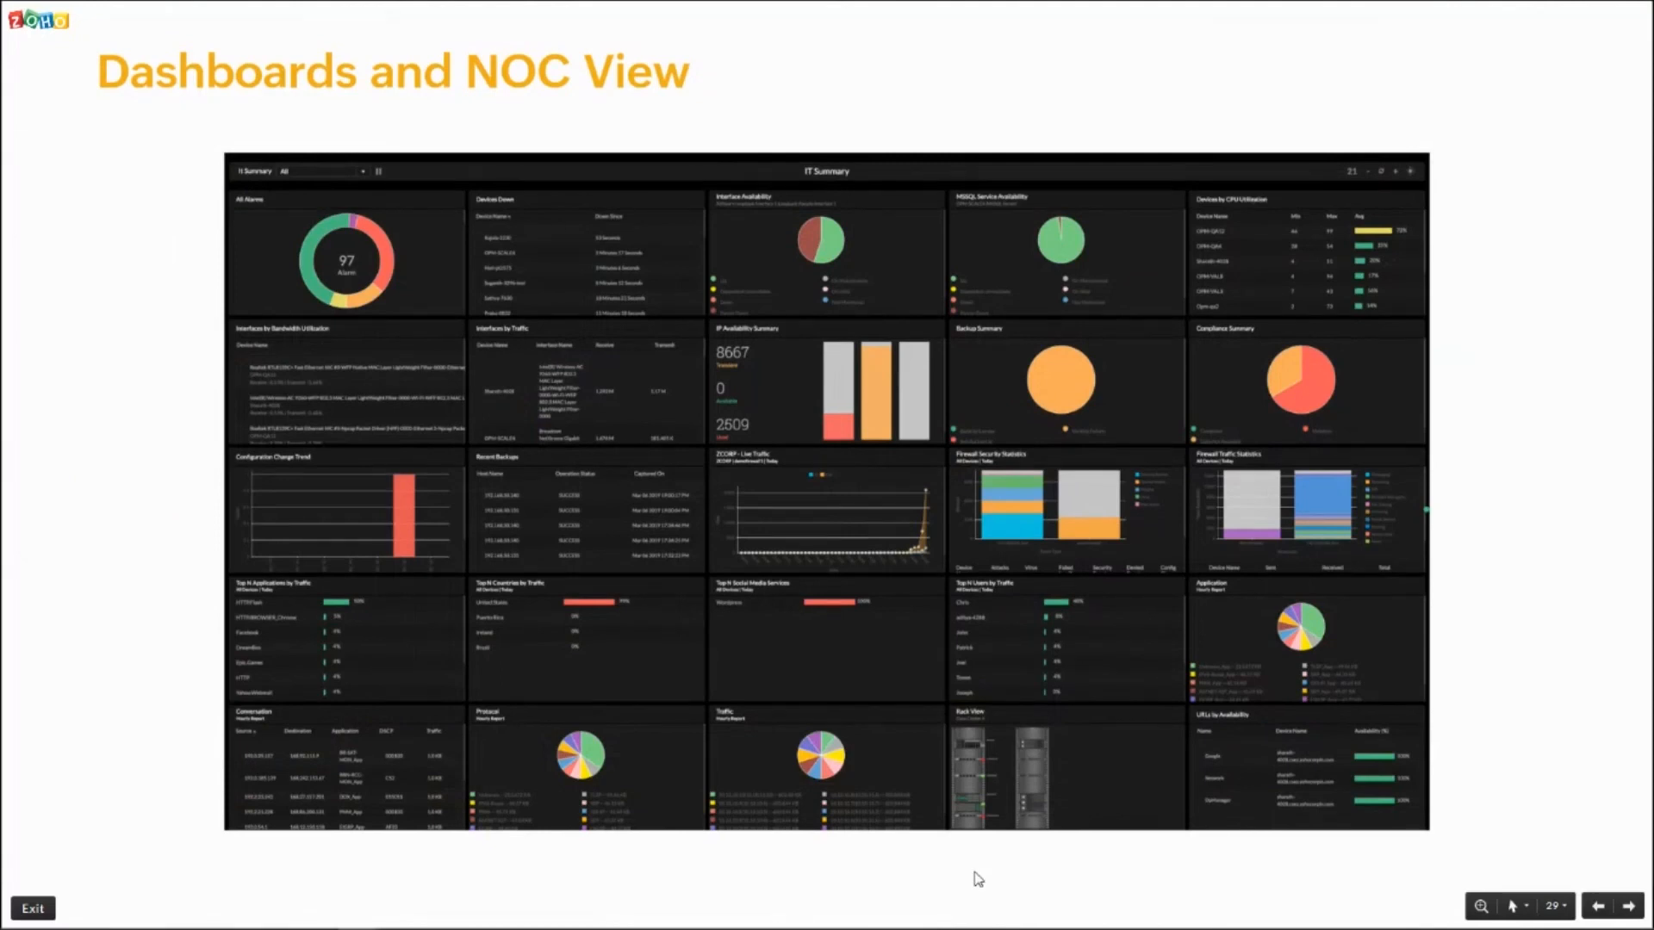
key(Right)
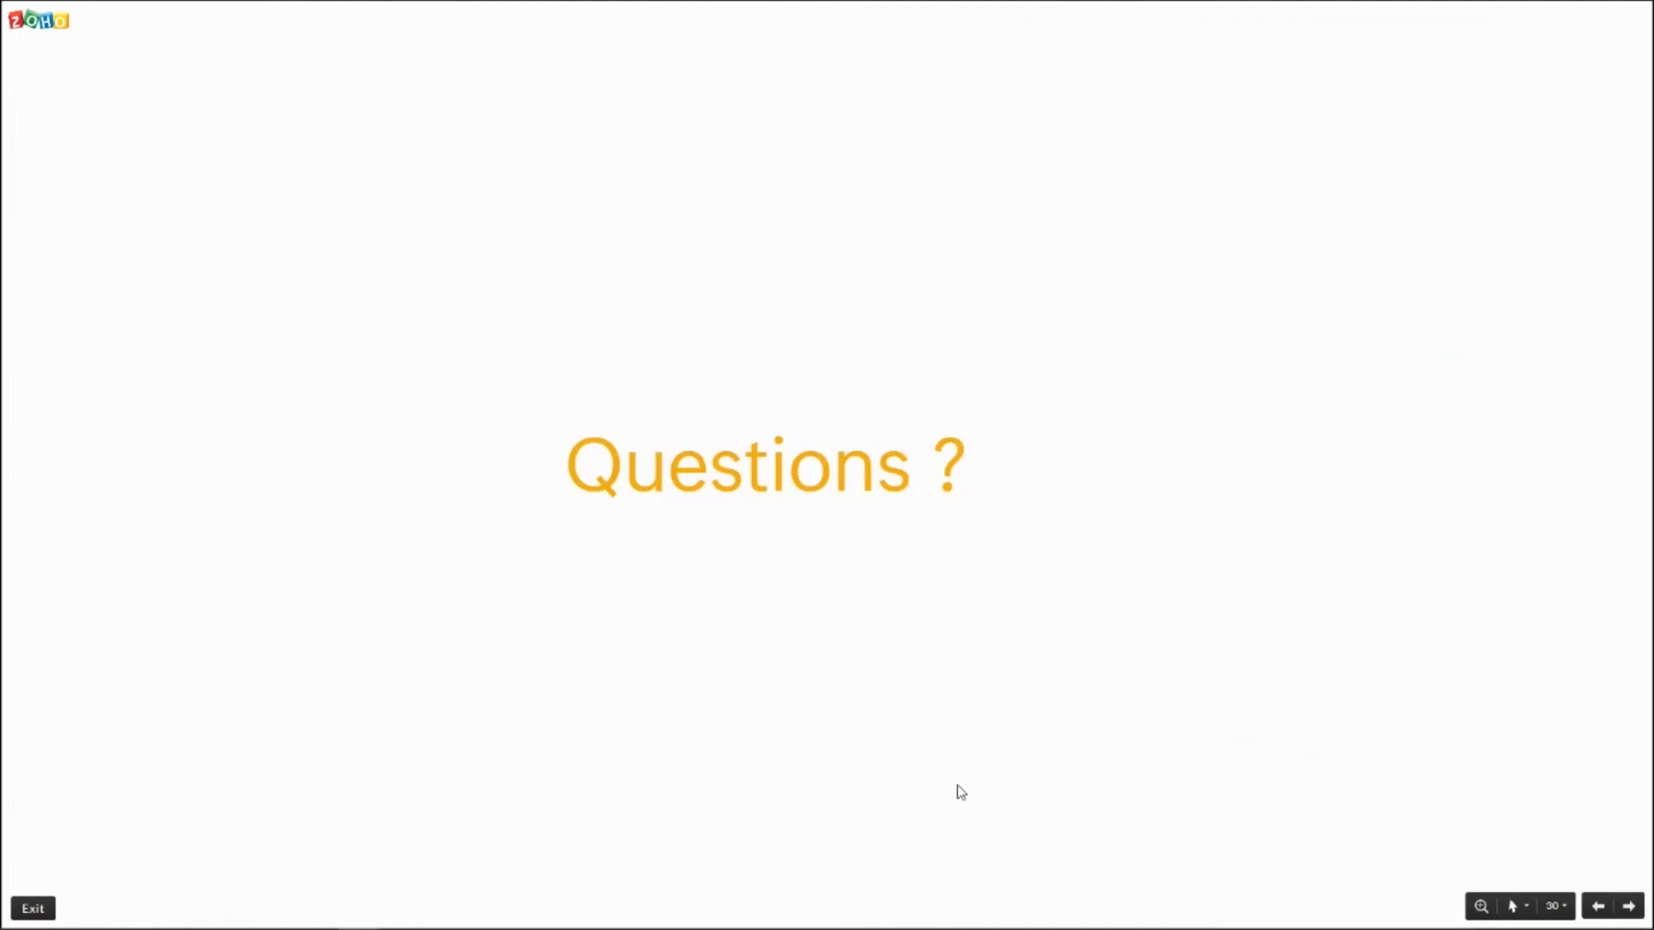
key(Right)
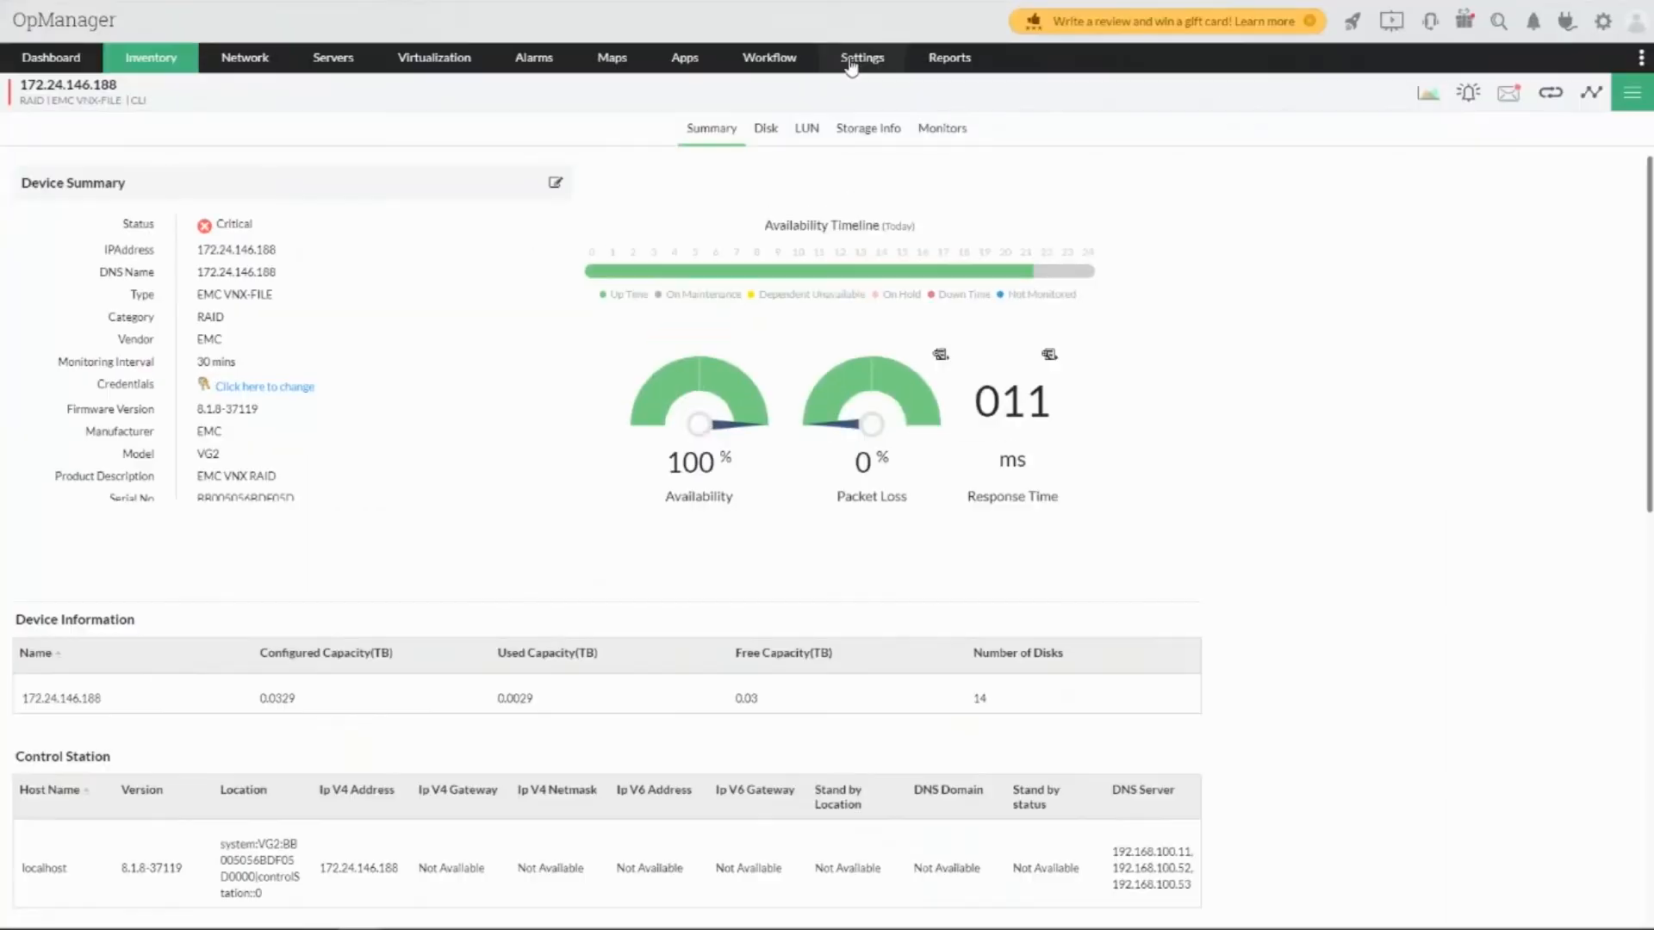
- Open the MIB Browser from the OpManager settings tools
click(851, 62)
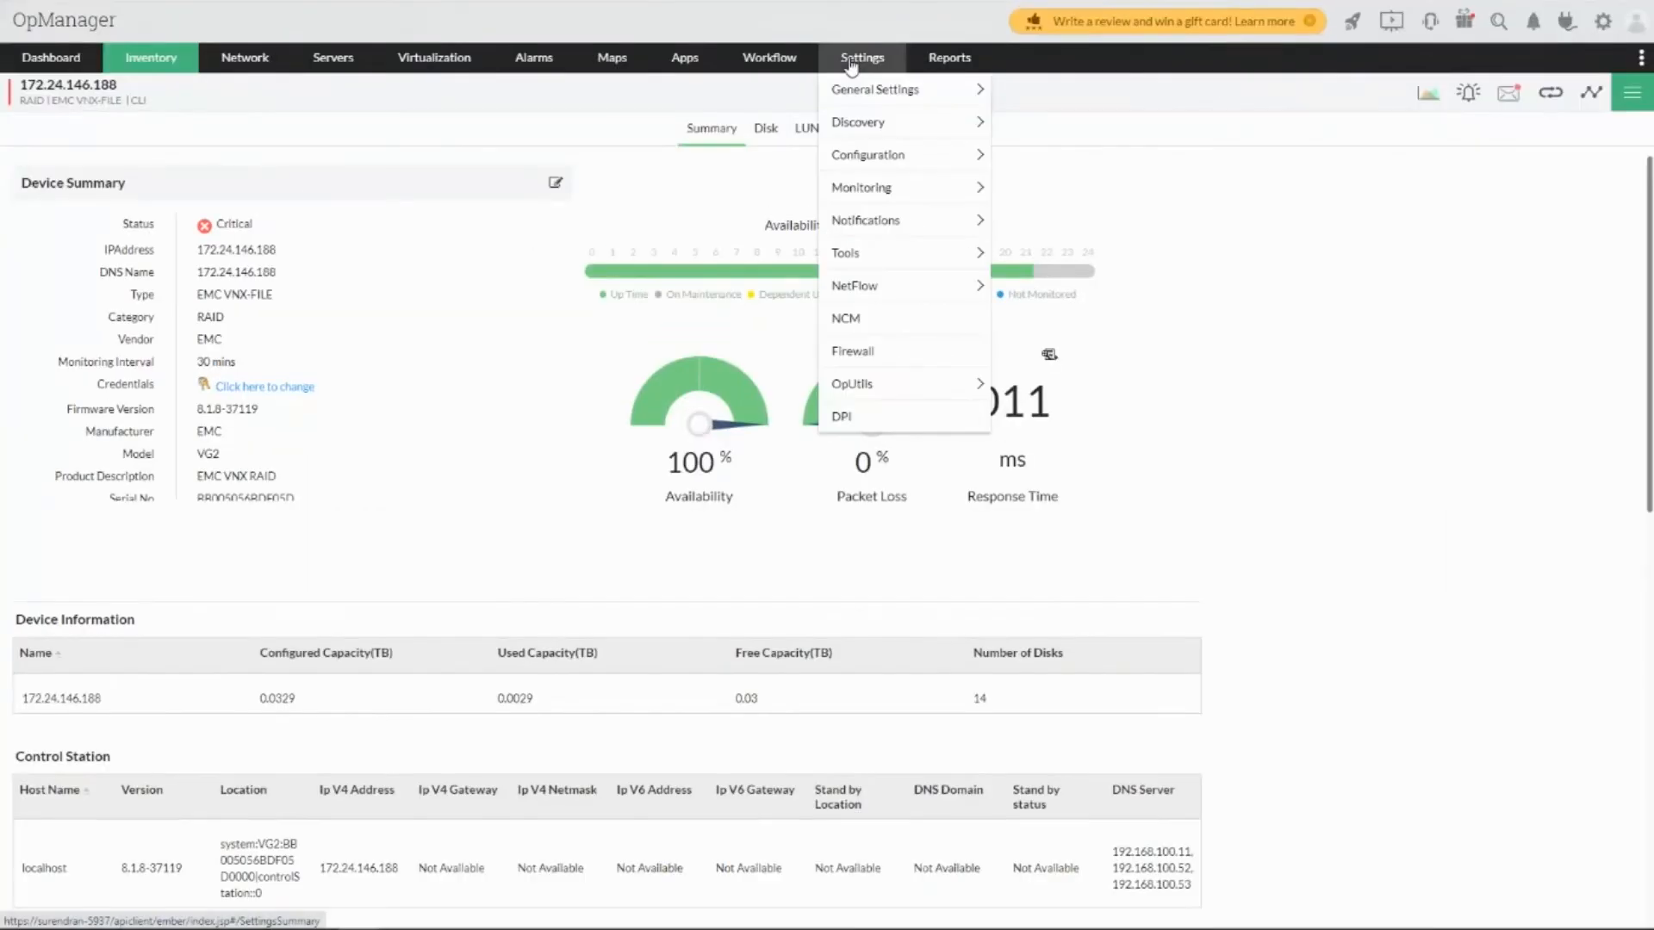
mouse_move(853, 258)
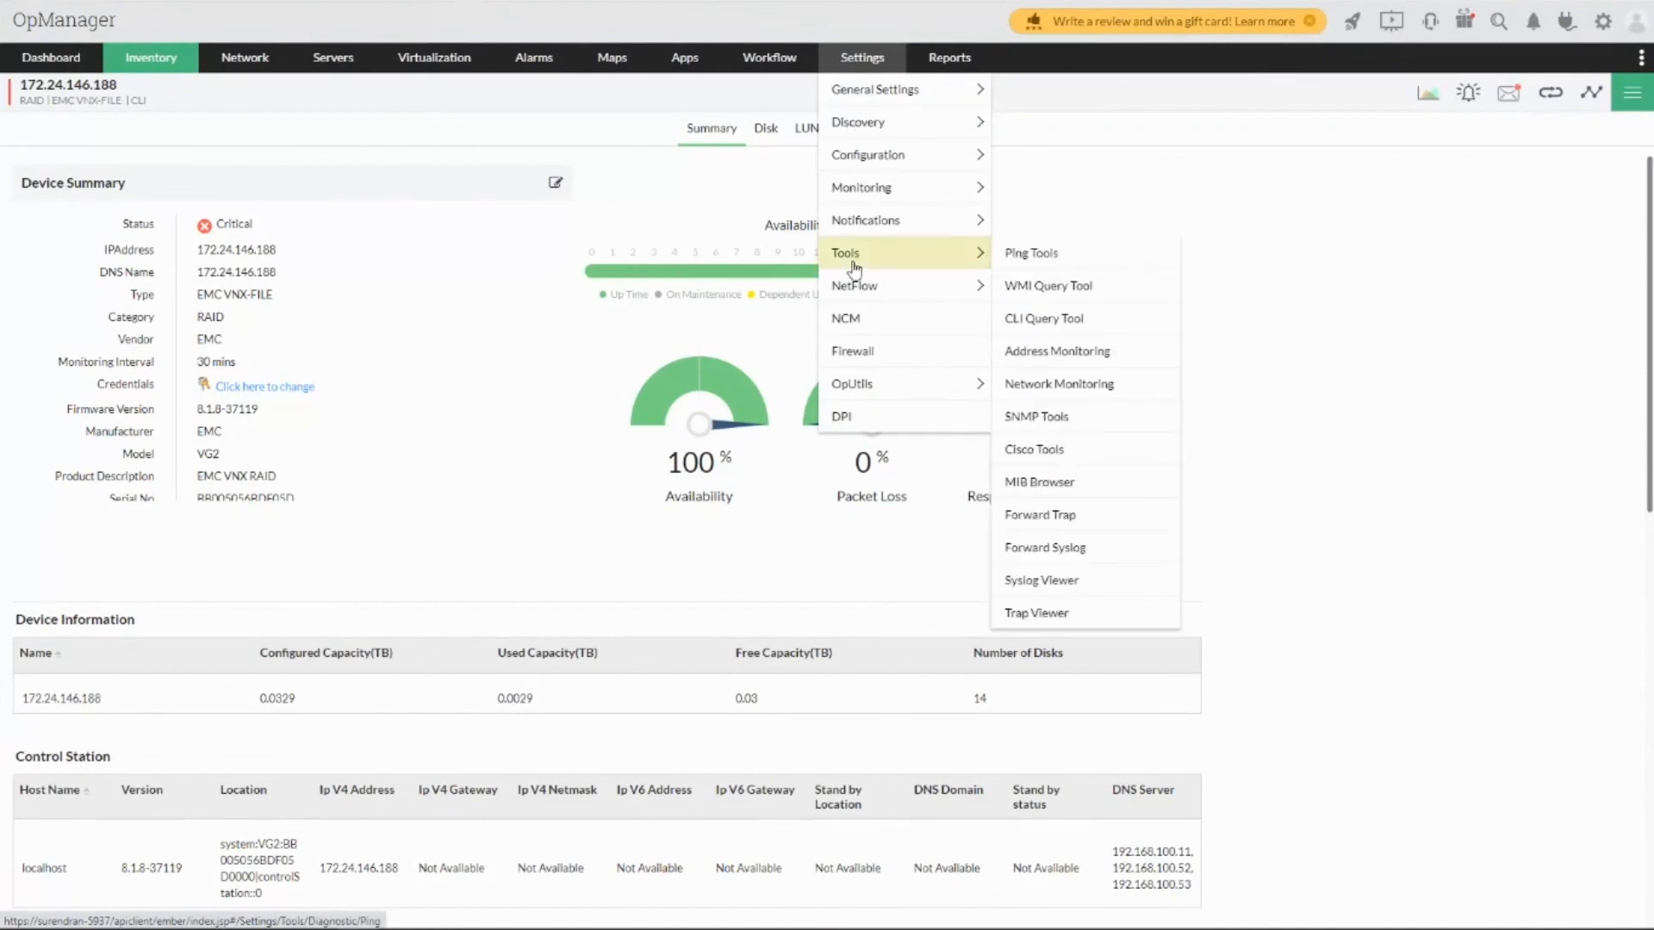
click(1032, 486)
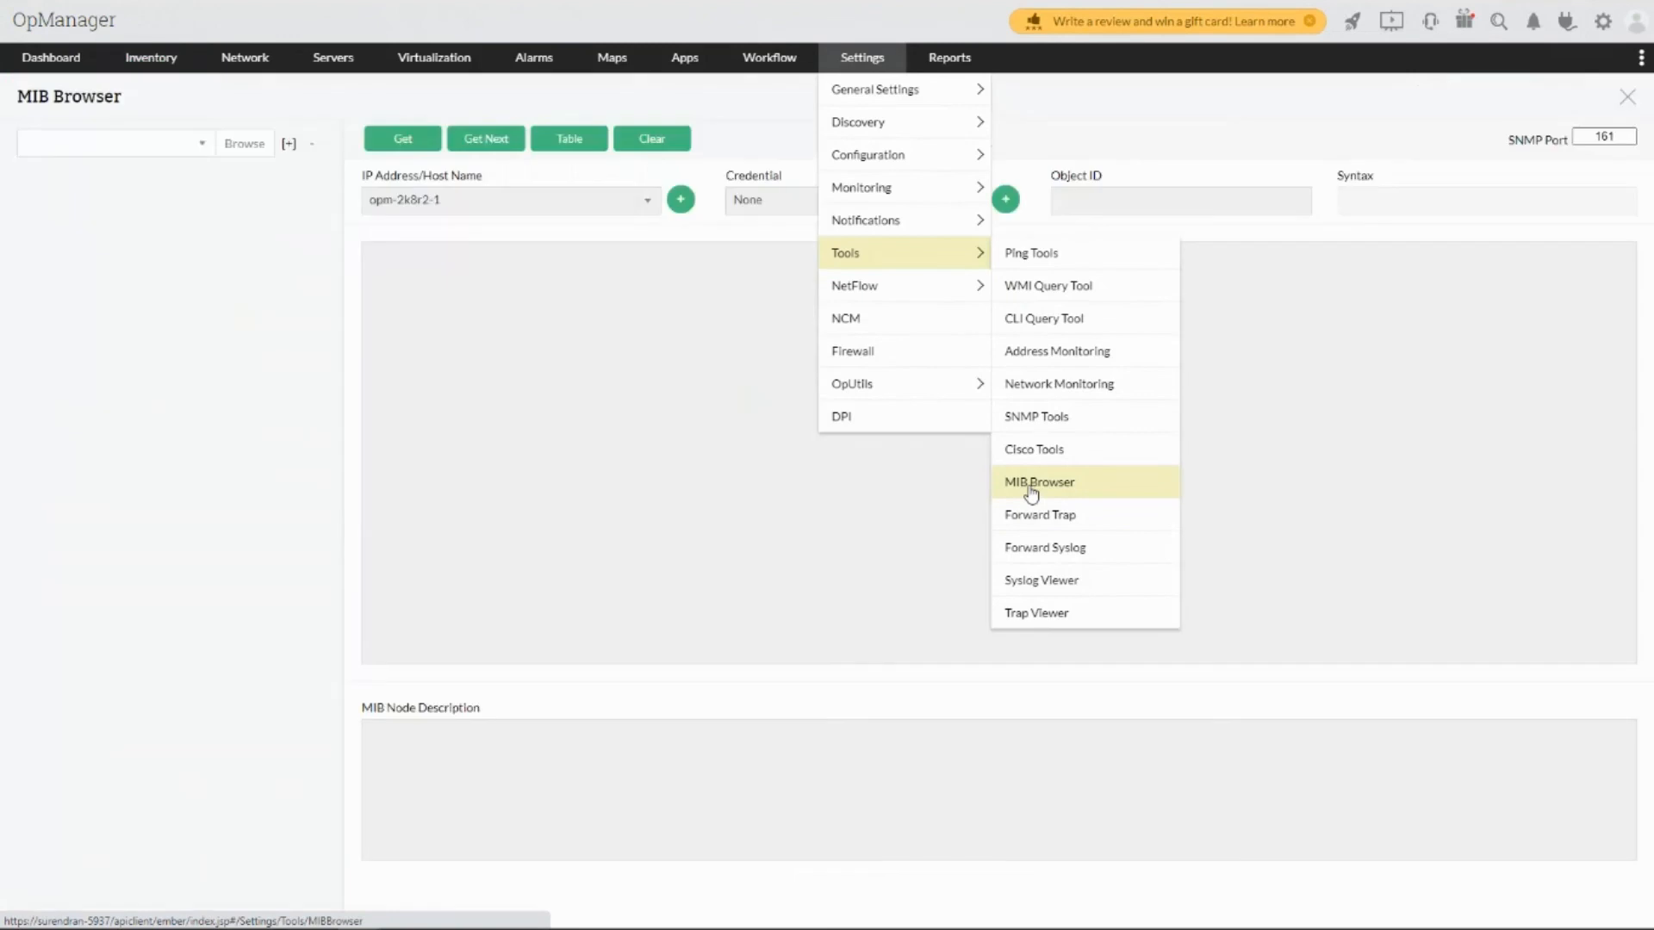
- Select the presenter's host machine with the Public credential and retrieve its sysUpTime value from RFC1213-MIB
click(458, 211)
text(sure)
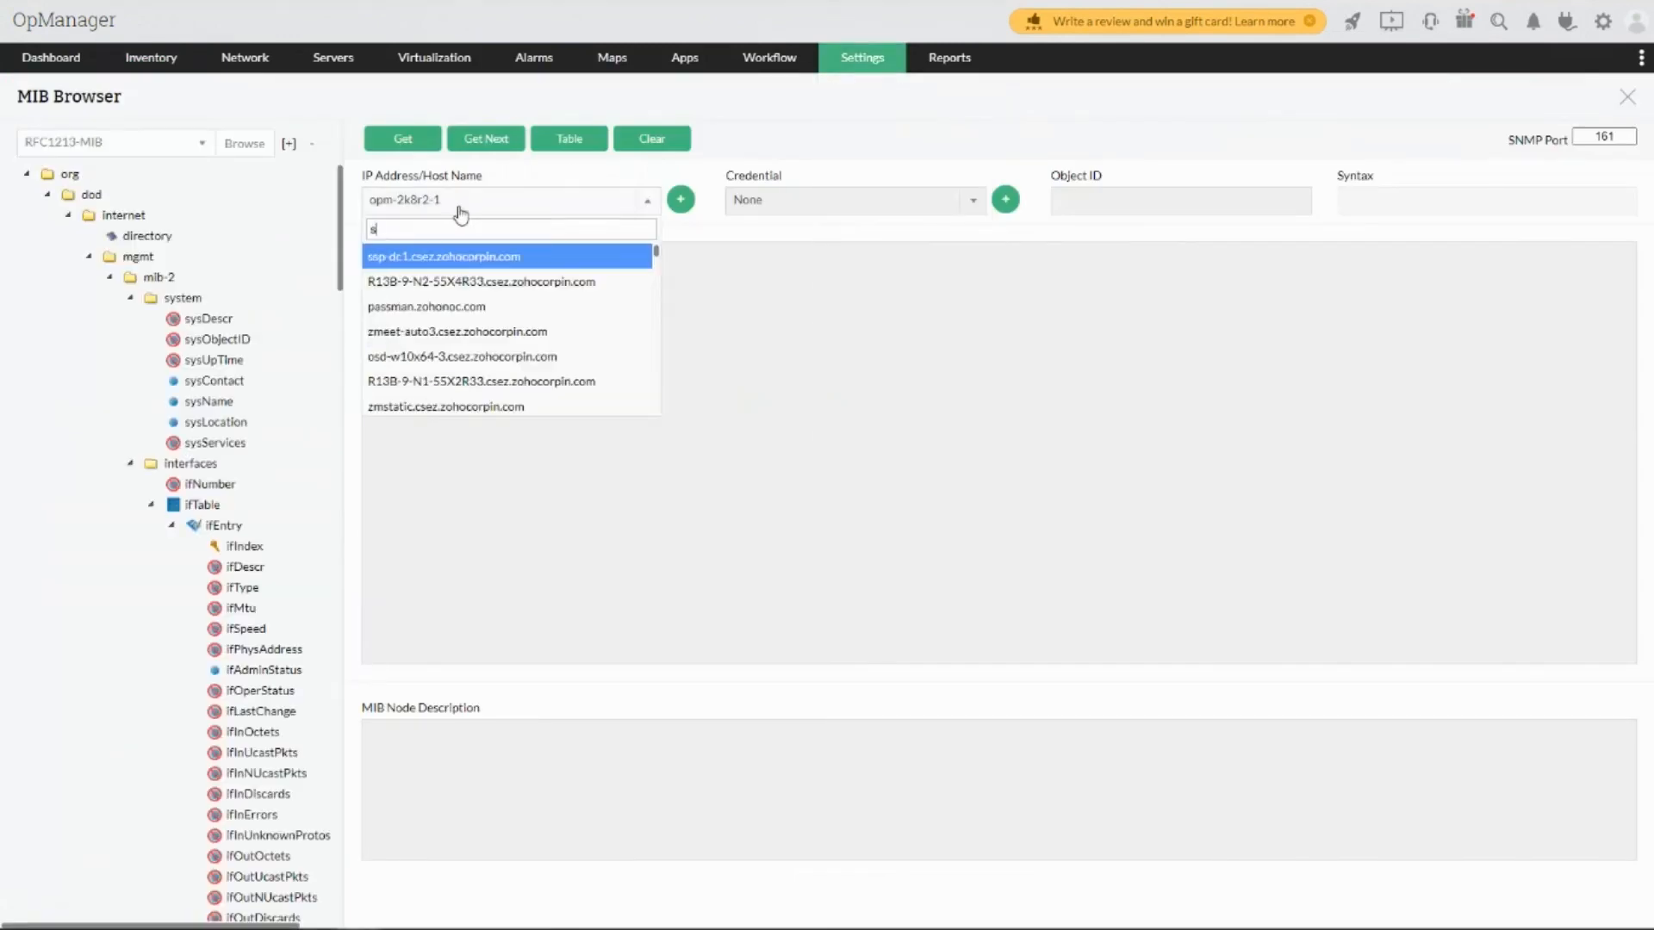
click(457, 258)
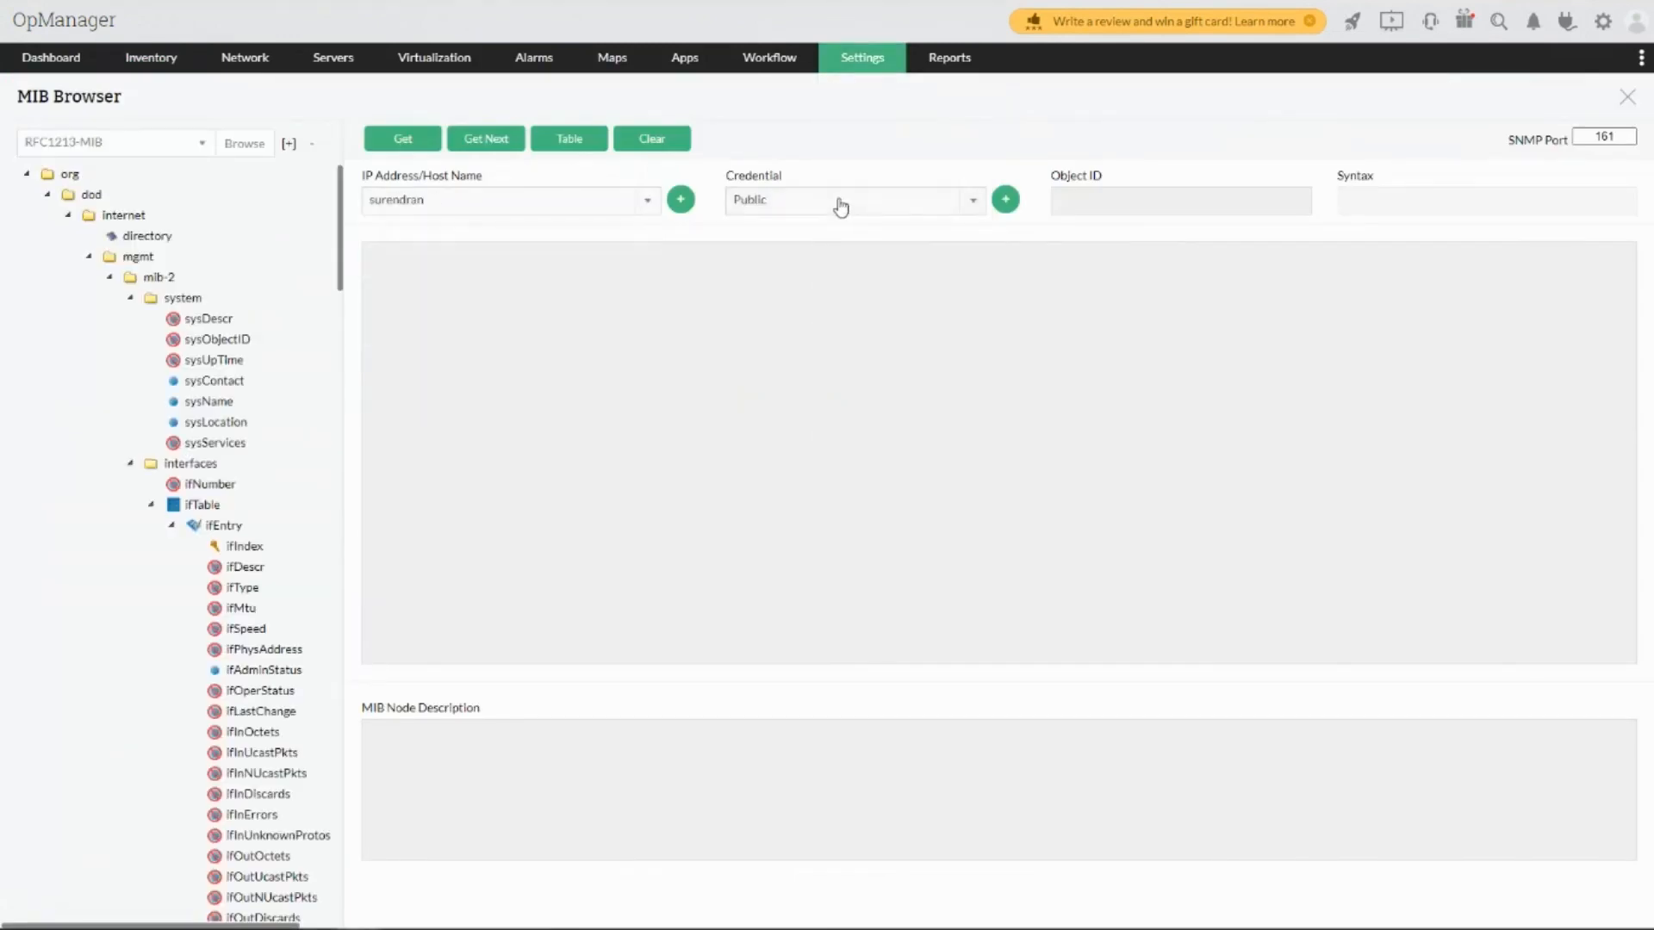
click(839, 201)
click(805, 304)
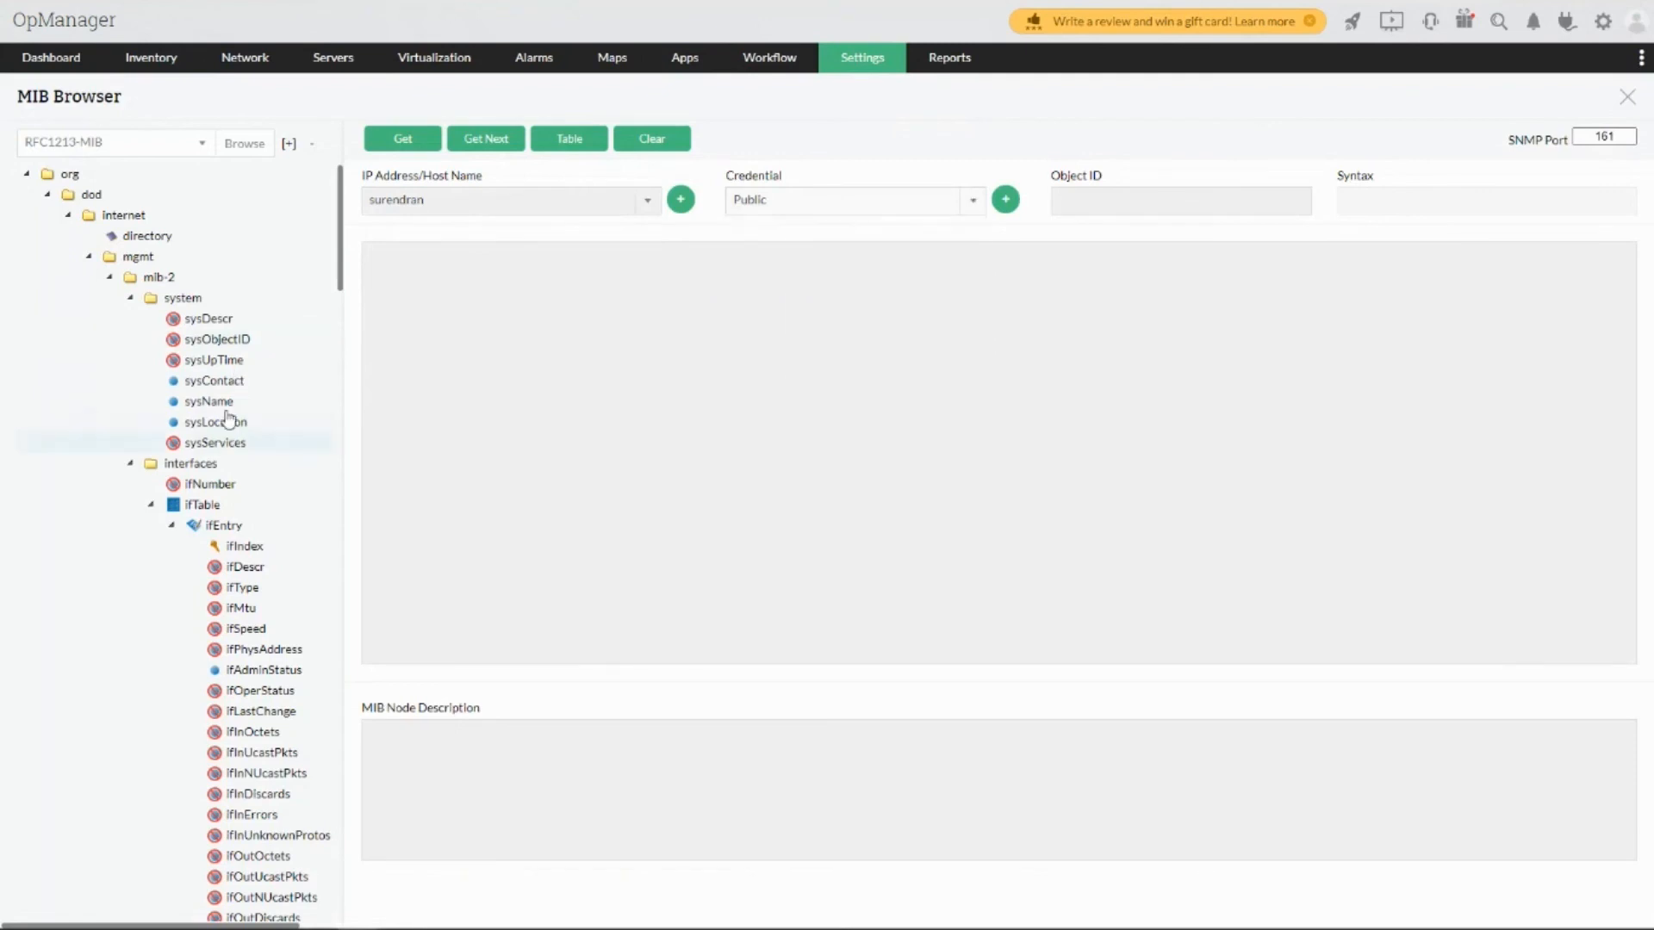
click(225, 362)
click(403, 141)
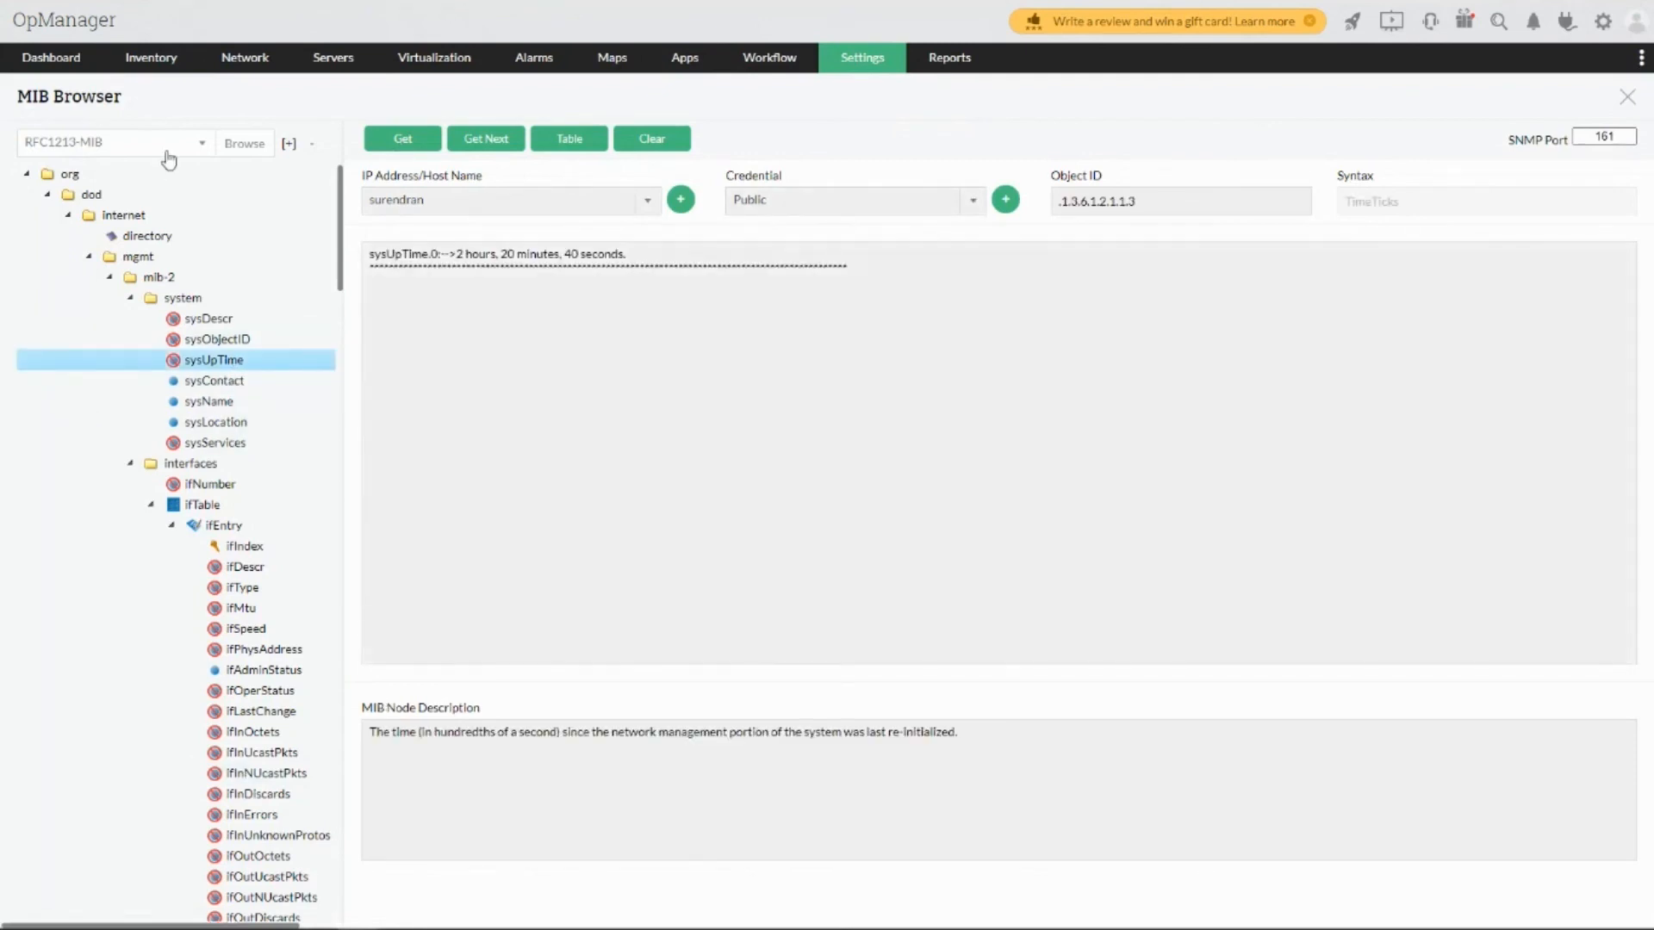
- Load HOST-RESOURCES-MIB, try the hrStorageVirtualMemory node, and retrieve the hrSystemUptime value from the same host
click(167, 143)
text(hos)
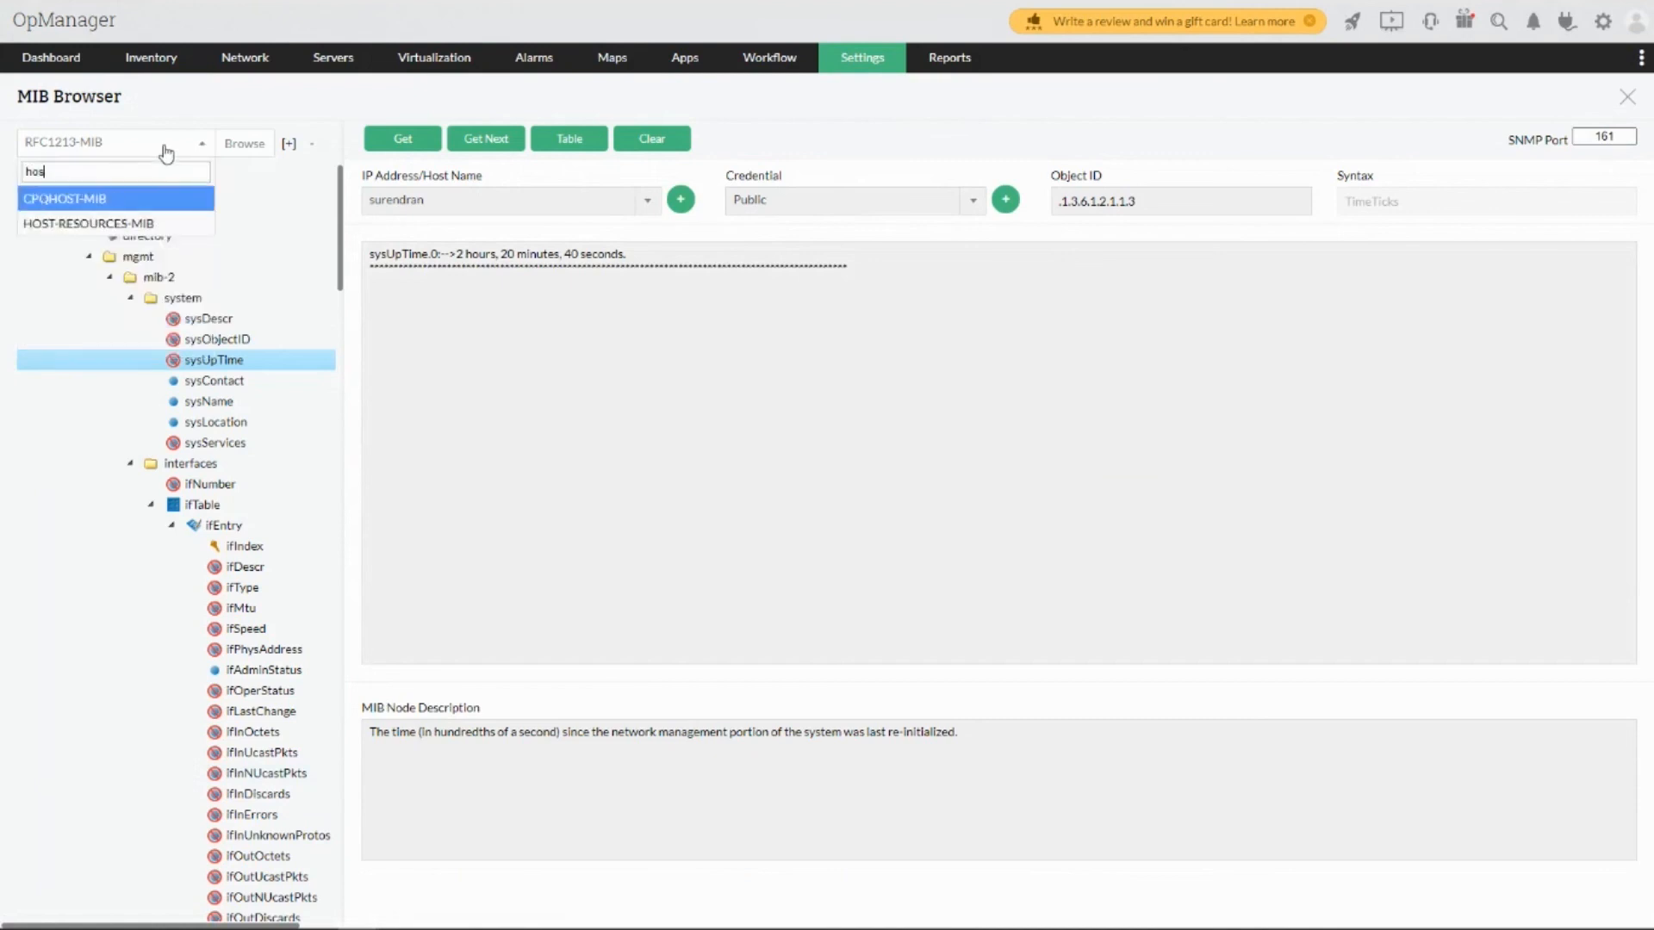
click(151, 226)
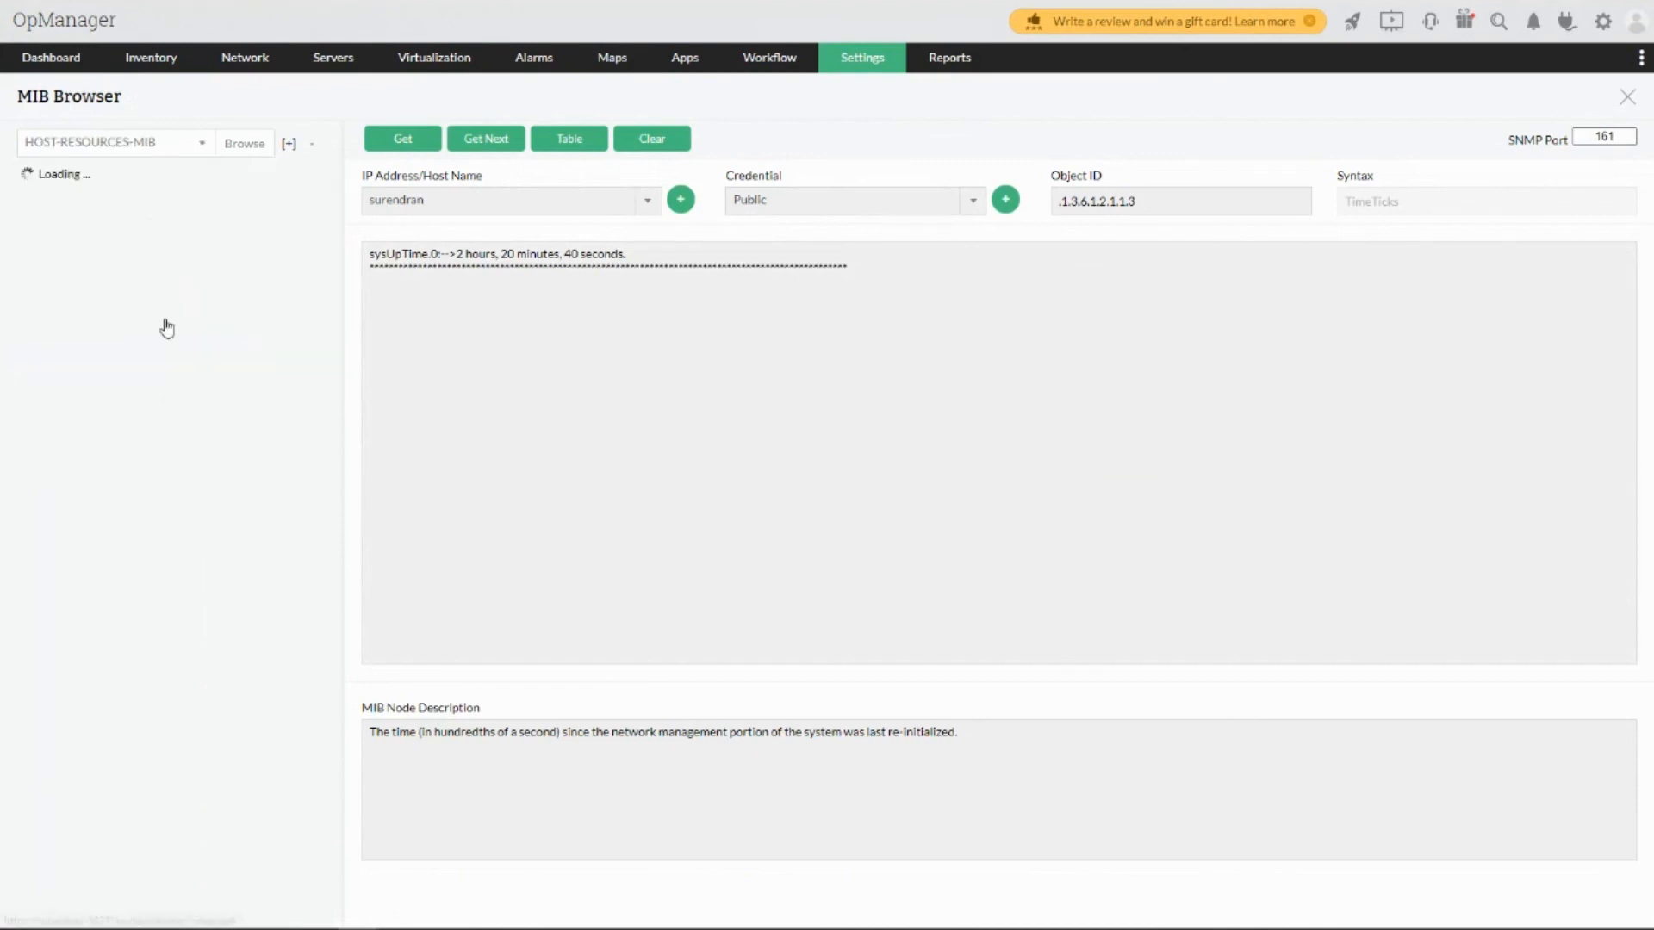
click(206, 463)
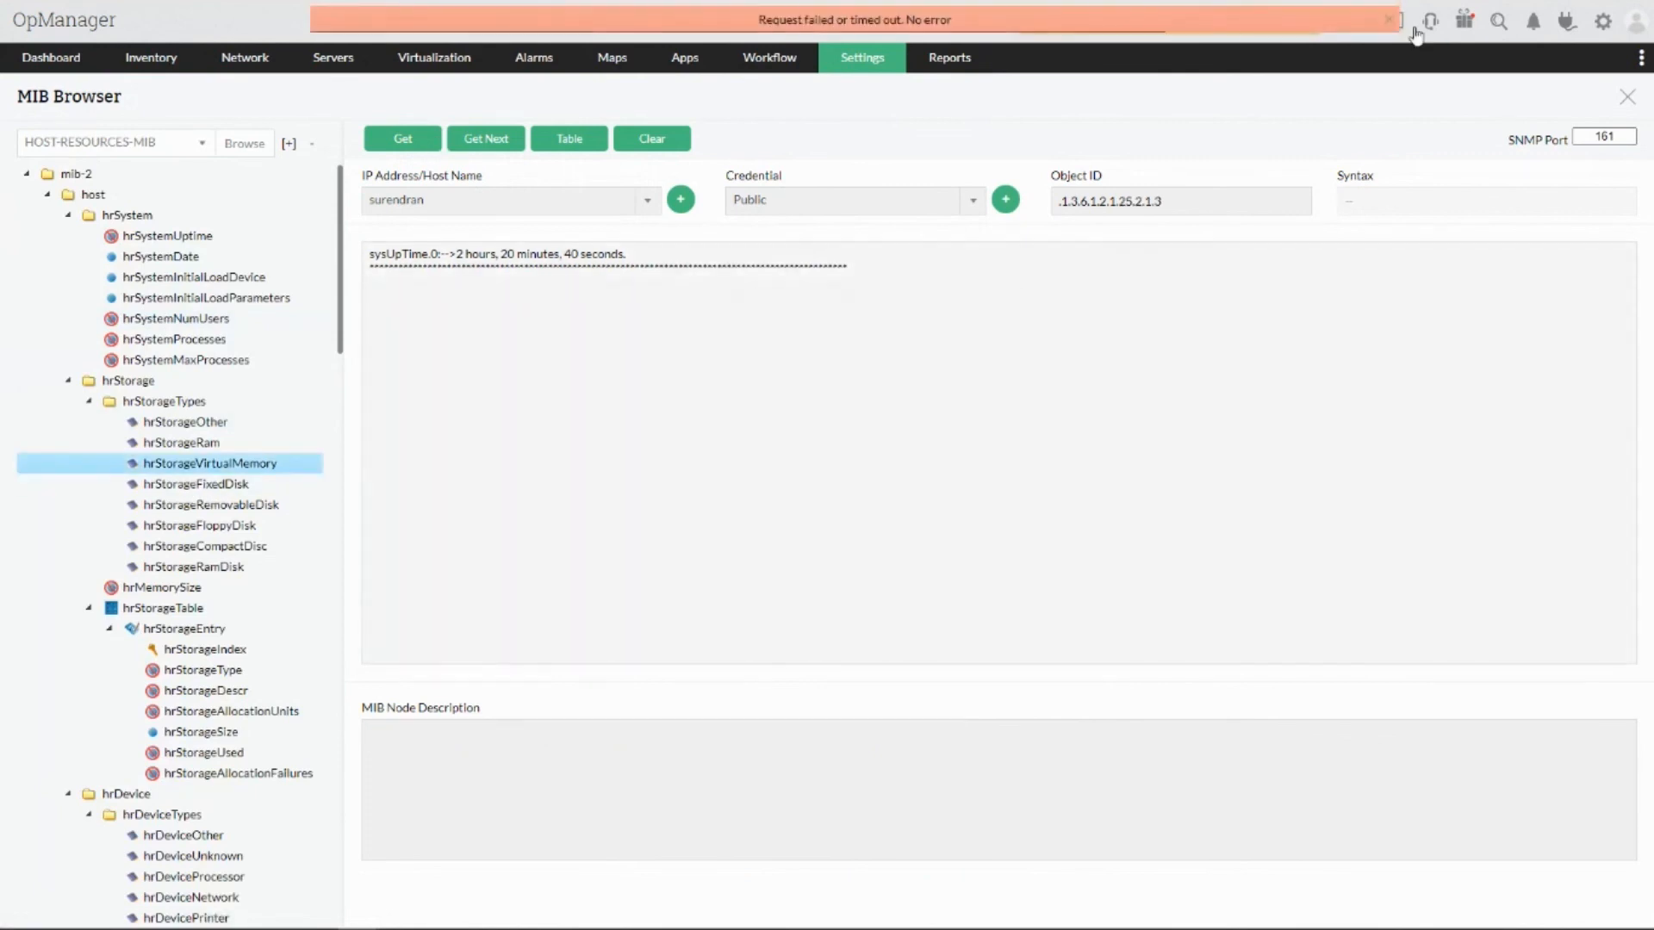
click(1386, 21)
click(167, 235)
click(405, 140)
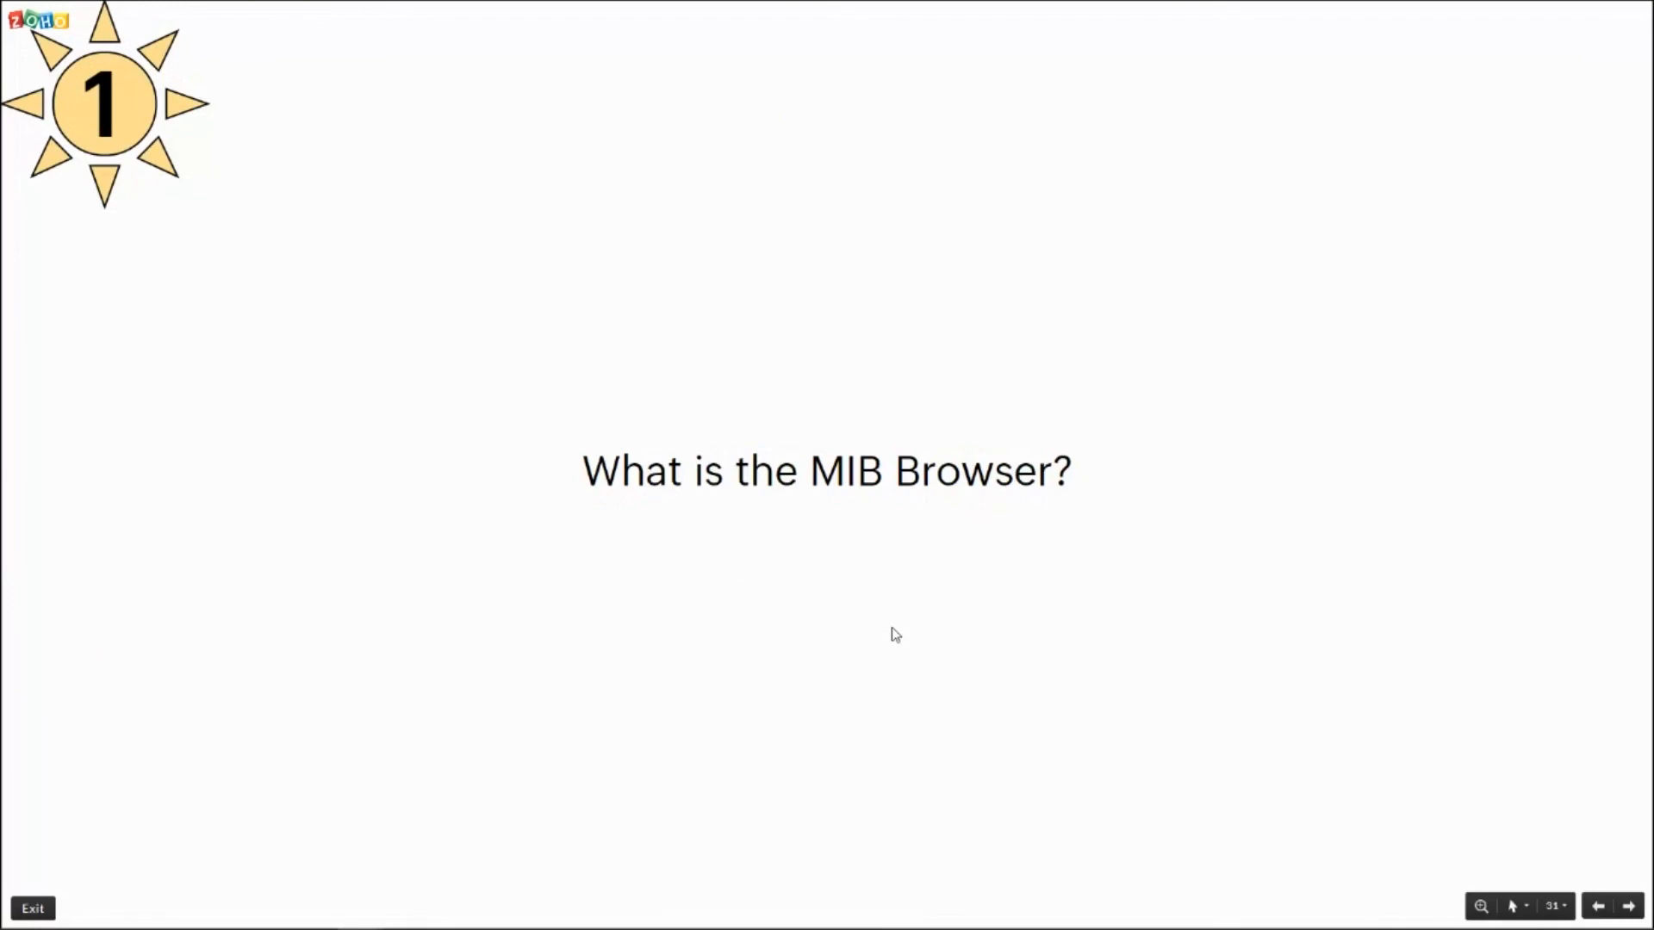
- Advance the presentation to the question on emails about failed monitors and switch back to OpManager
key(Right)
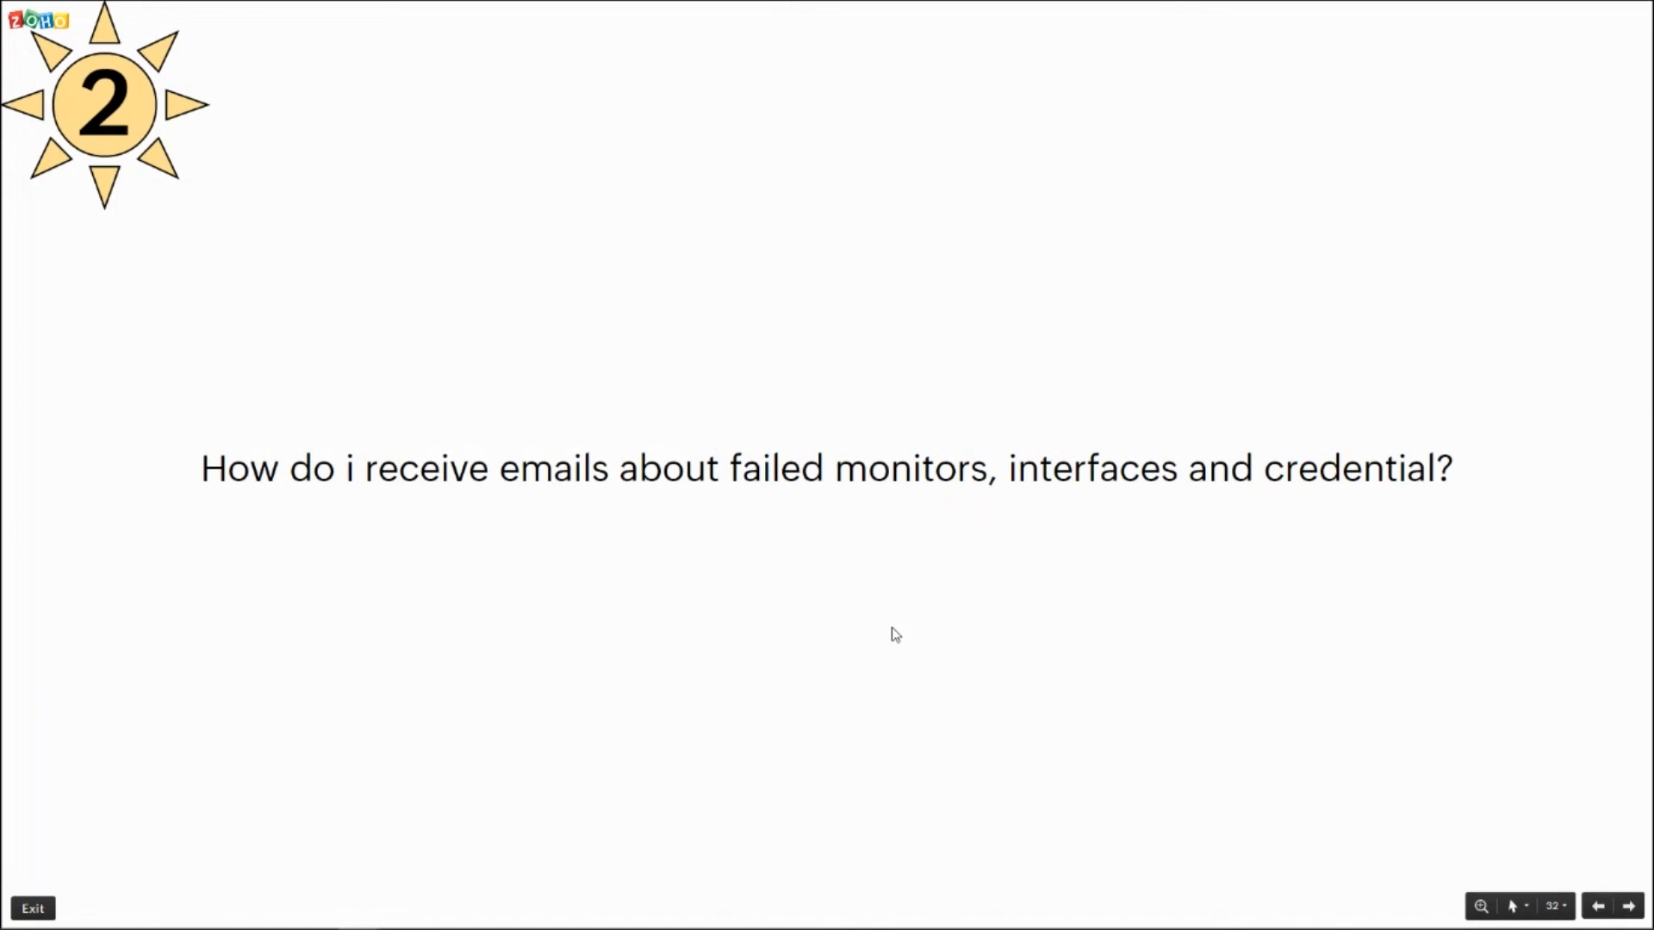
key(super+Tab)
click(761, 276)
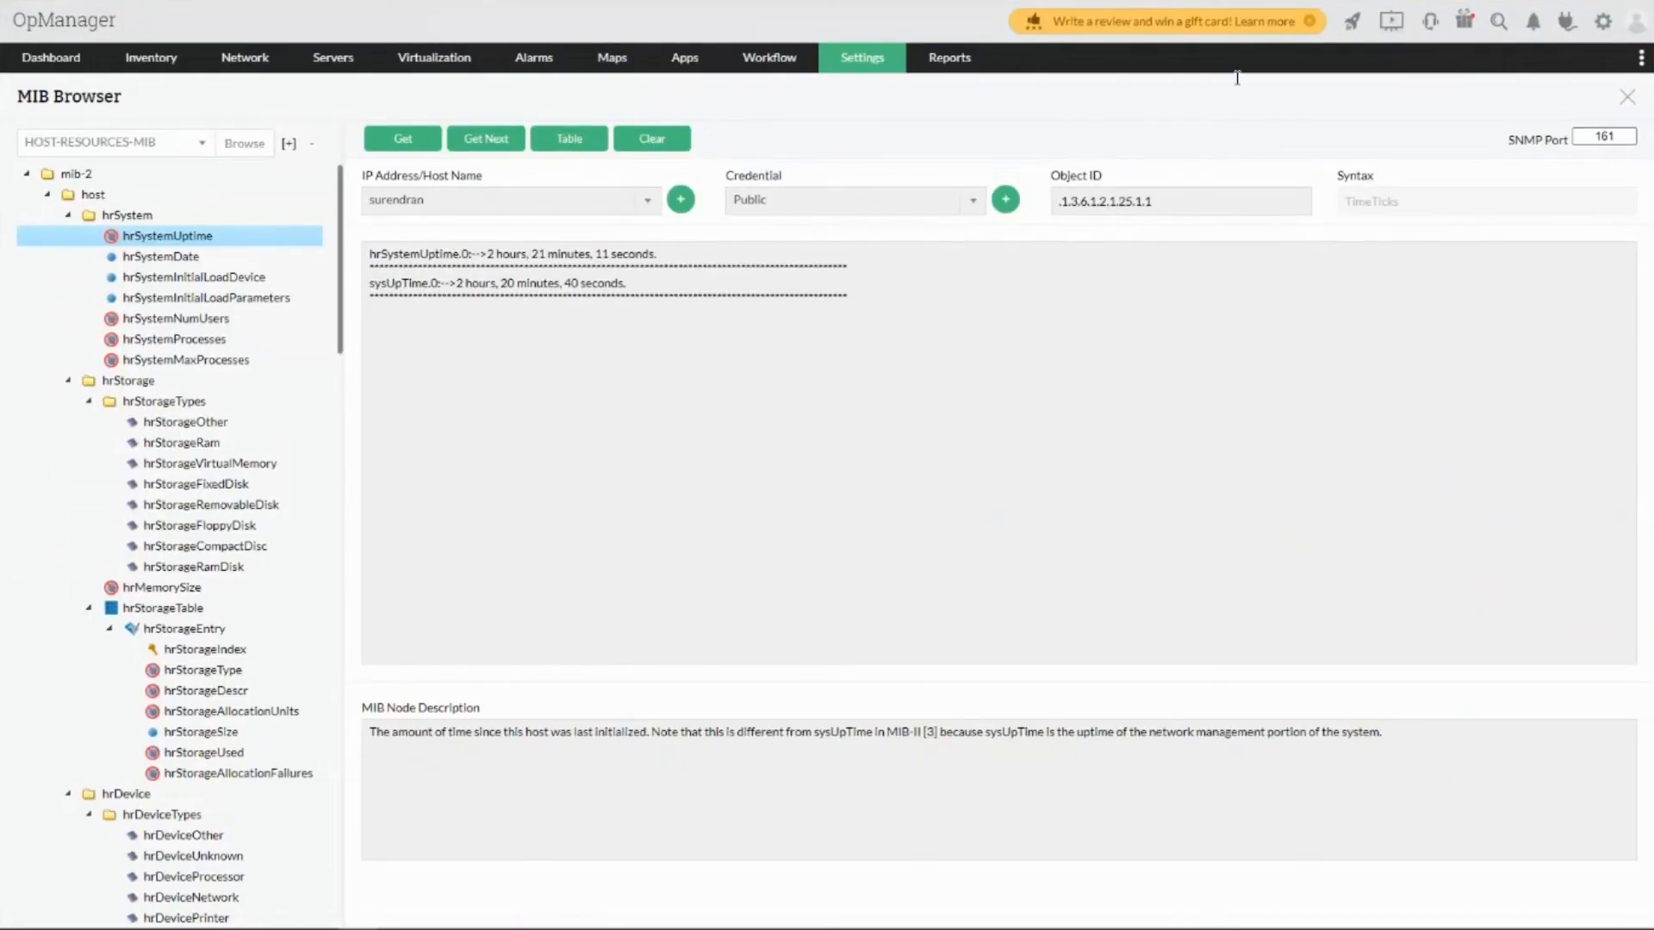
- Open the settings of the Diagnostics page to view the failed-collection email options, and cancel without changes
click(1423, 32)
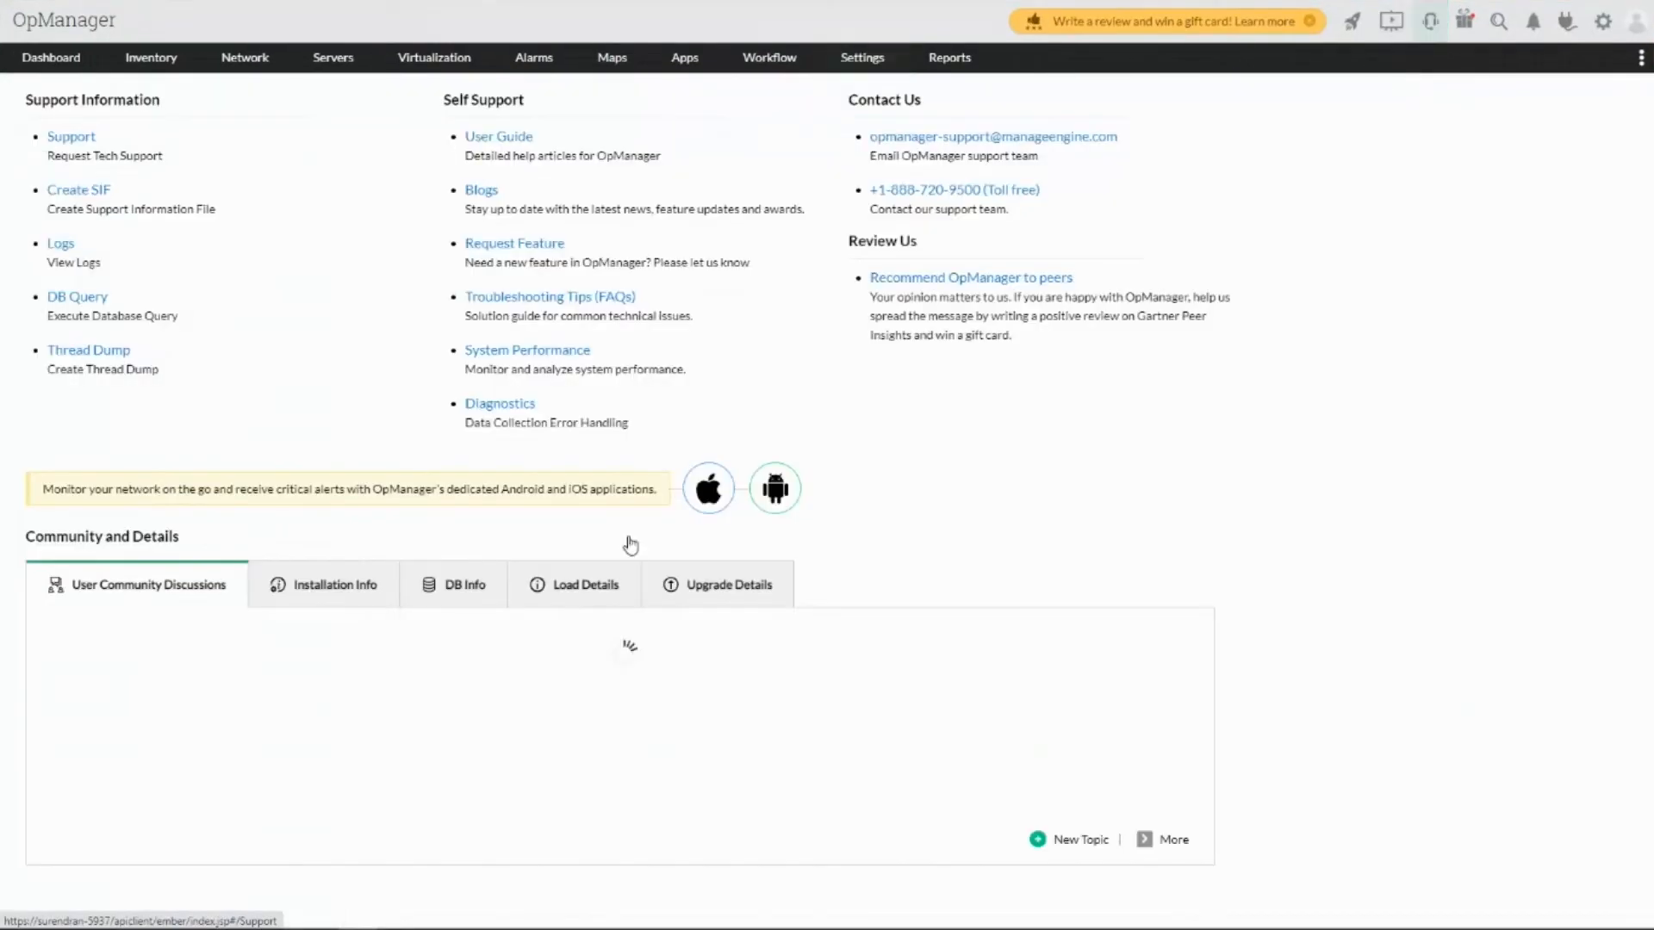
click(625, 468)
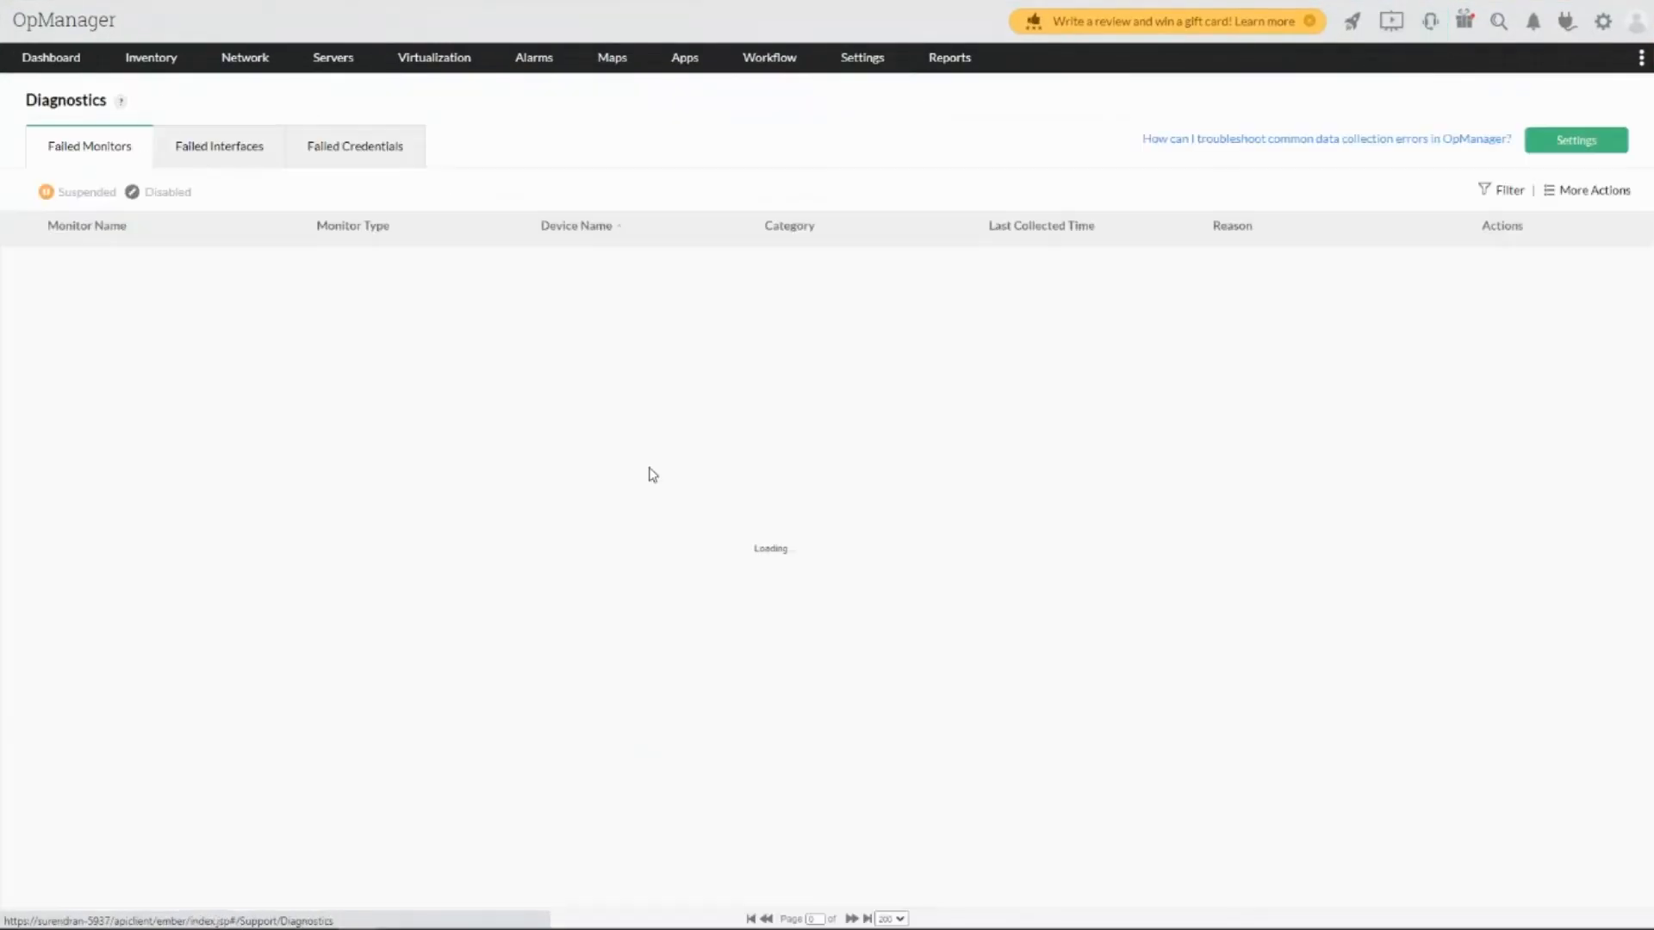
click(1591, 142)
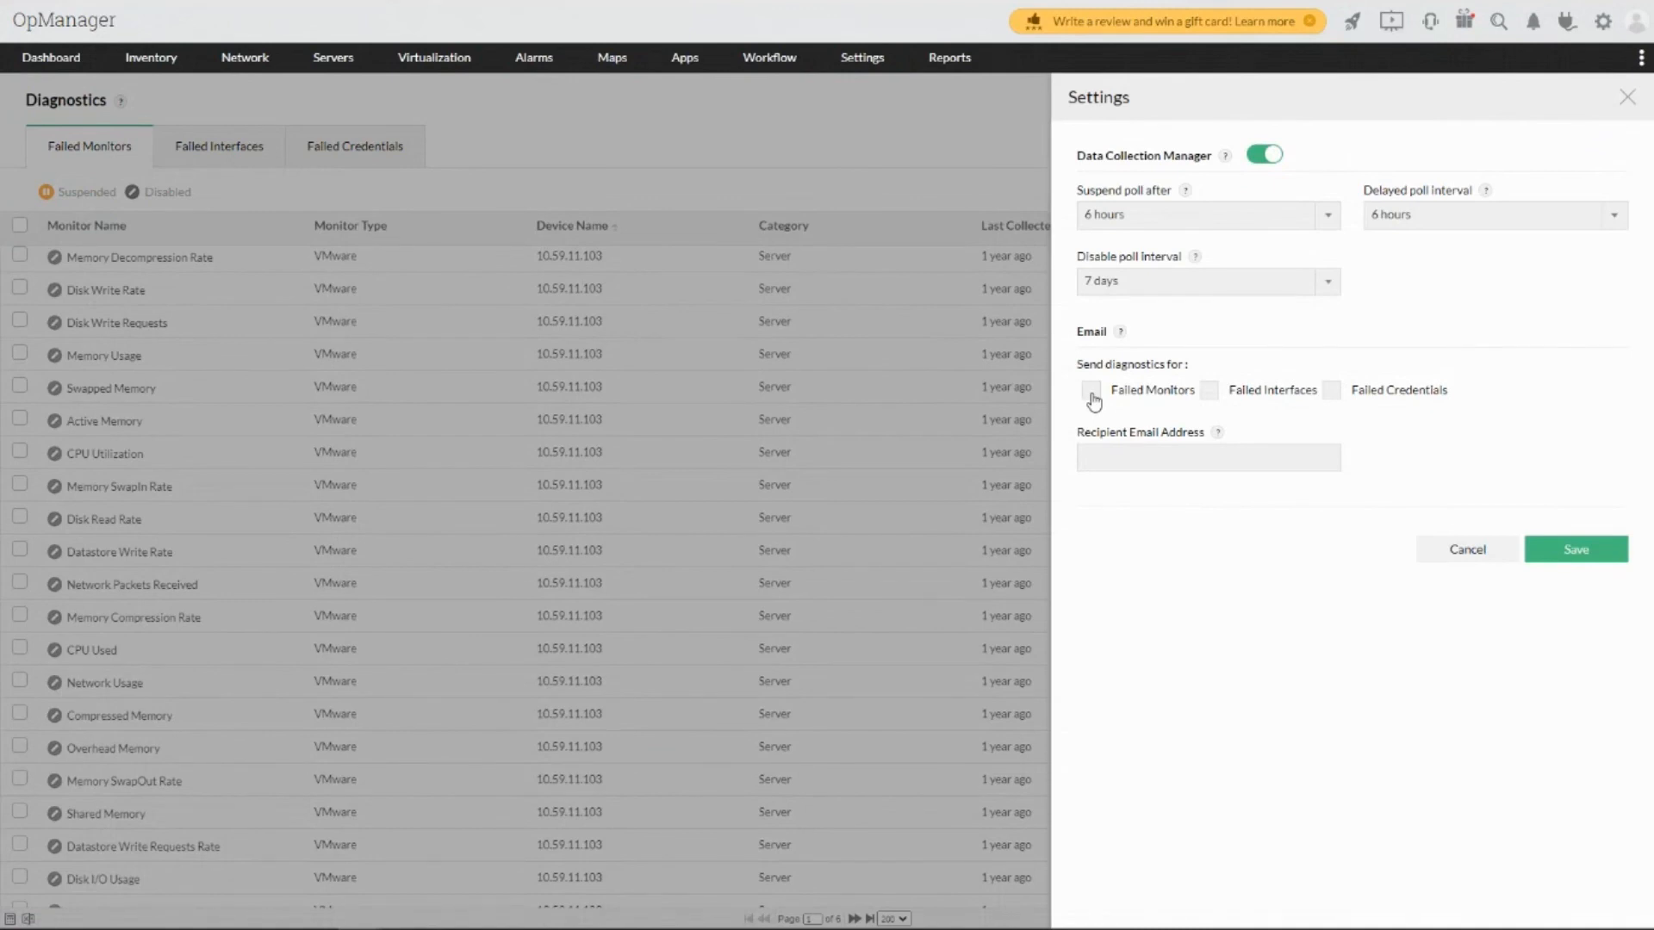
click(1467, 551)
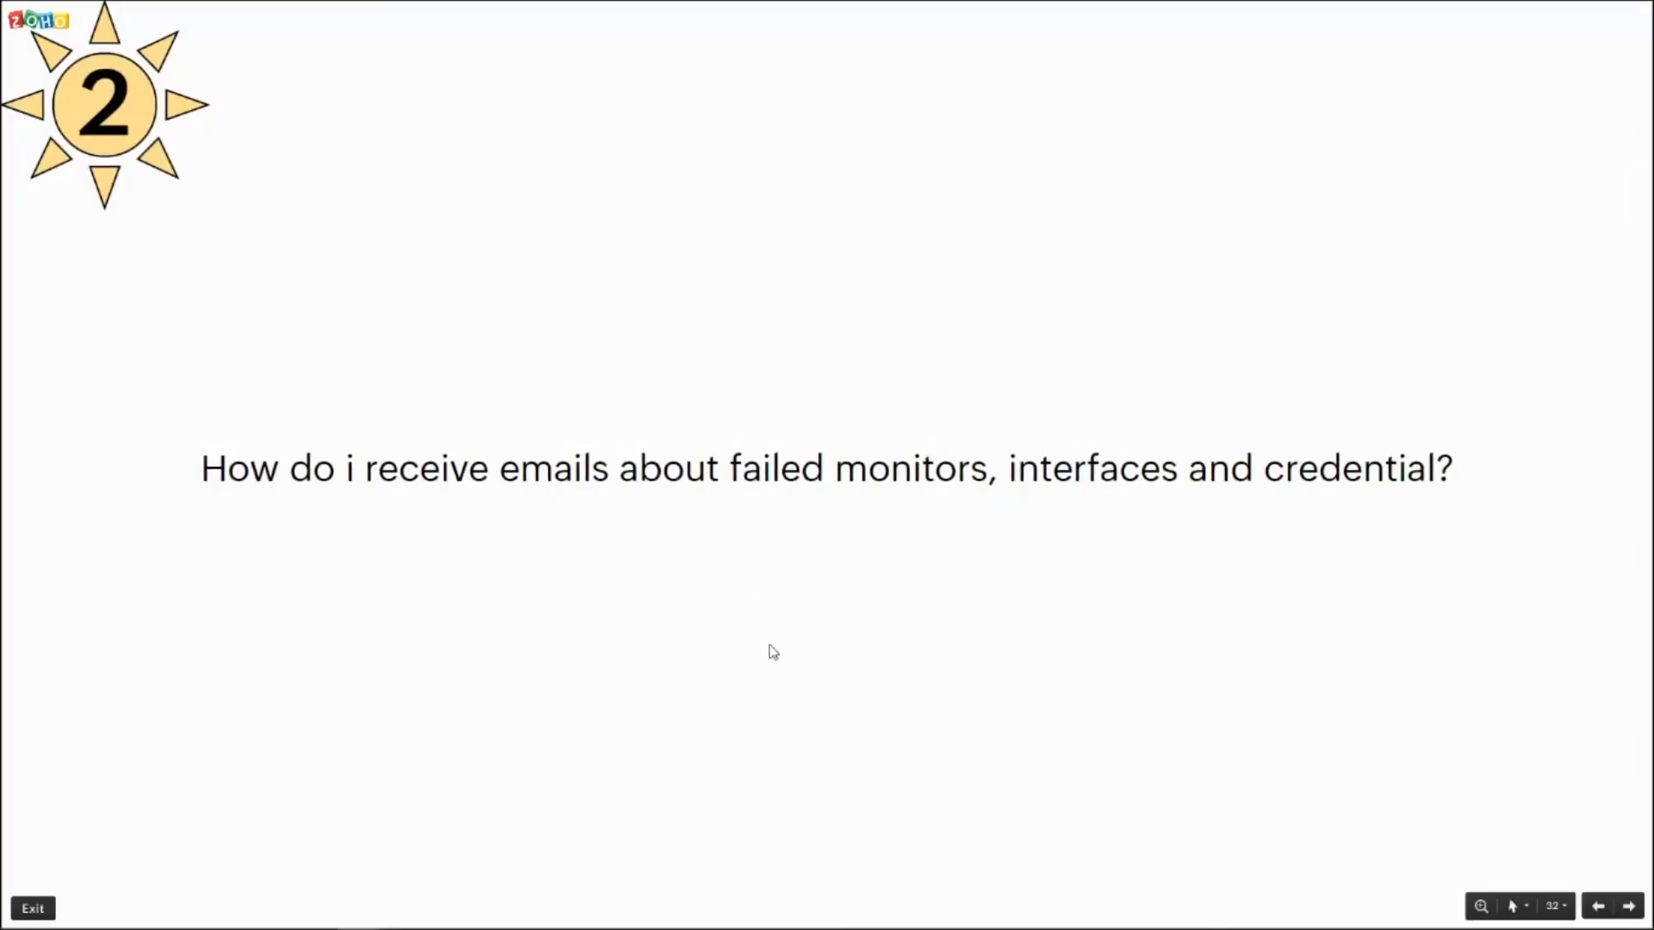
- Advance the presentation to question 3 on device down alert severity, and open Monitor Settings in OpManager
key(Right)
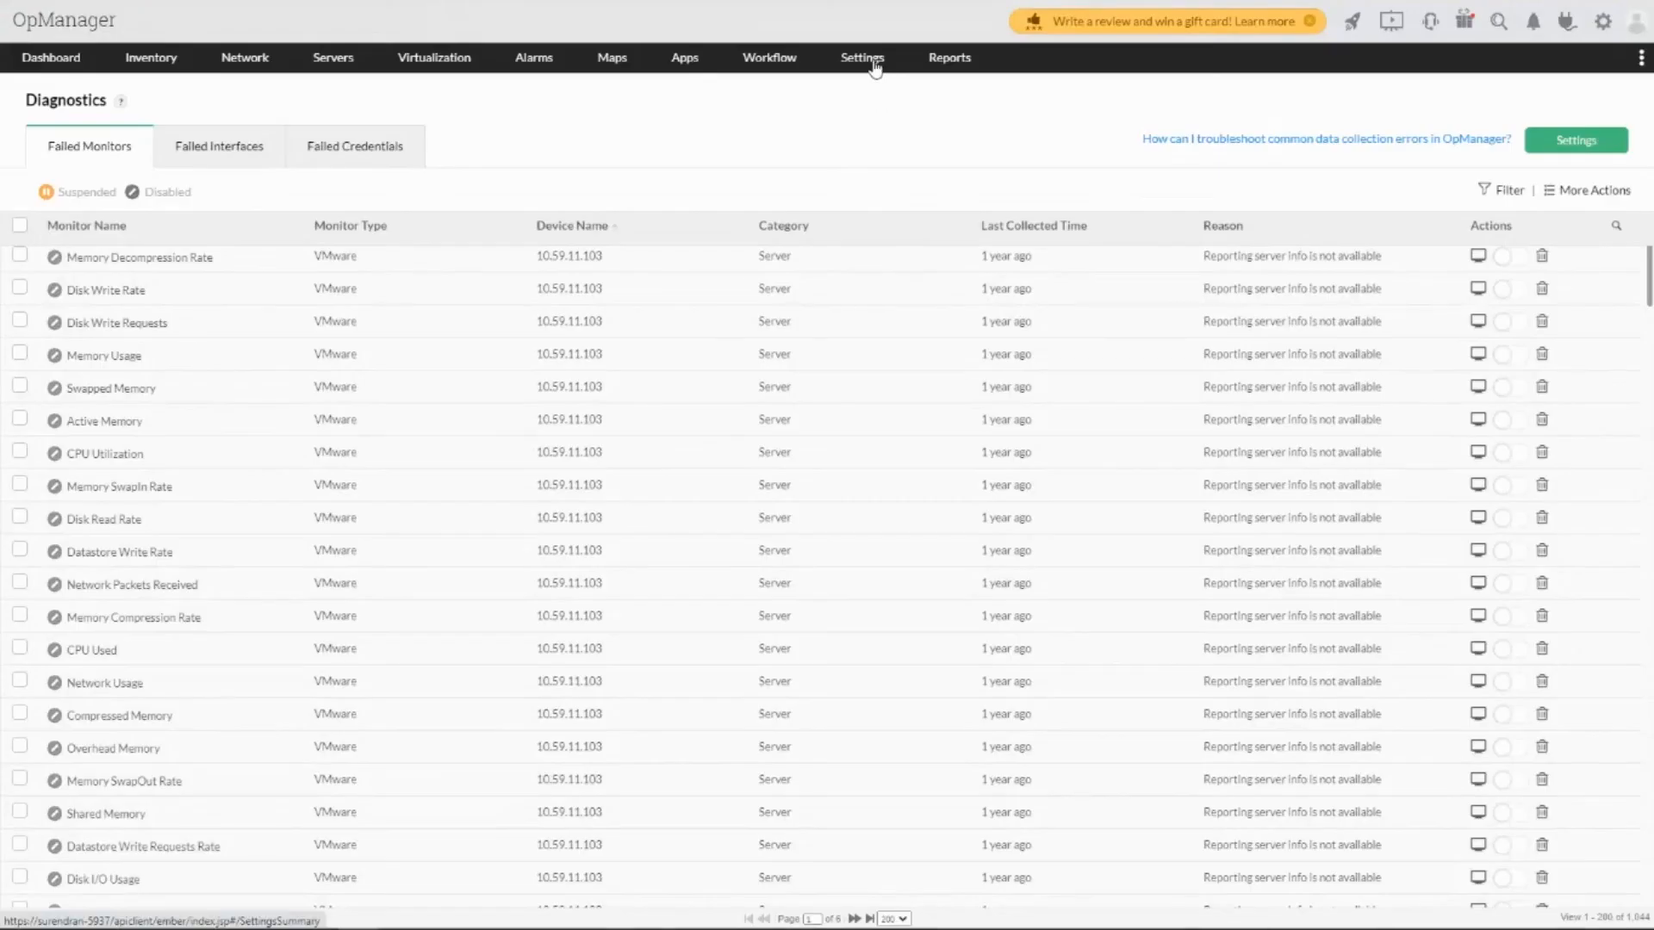
mouse_move(875, 65)
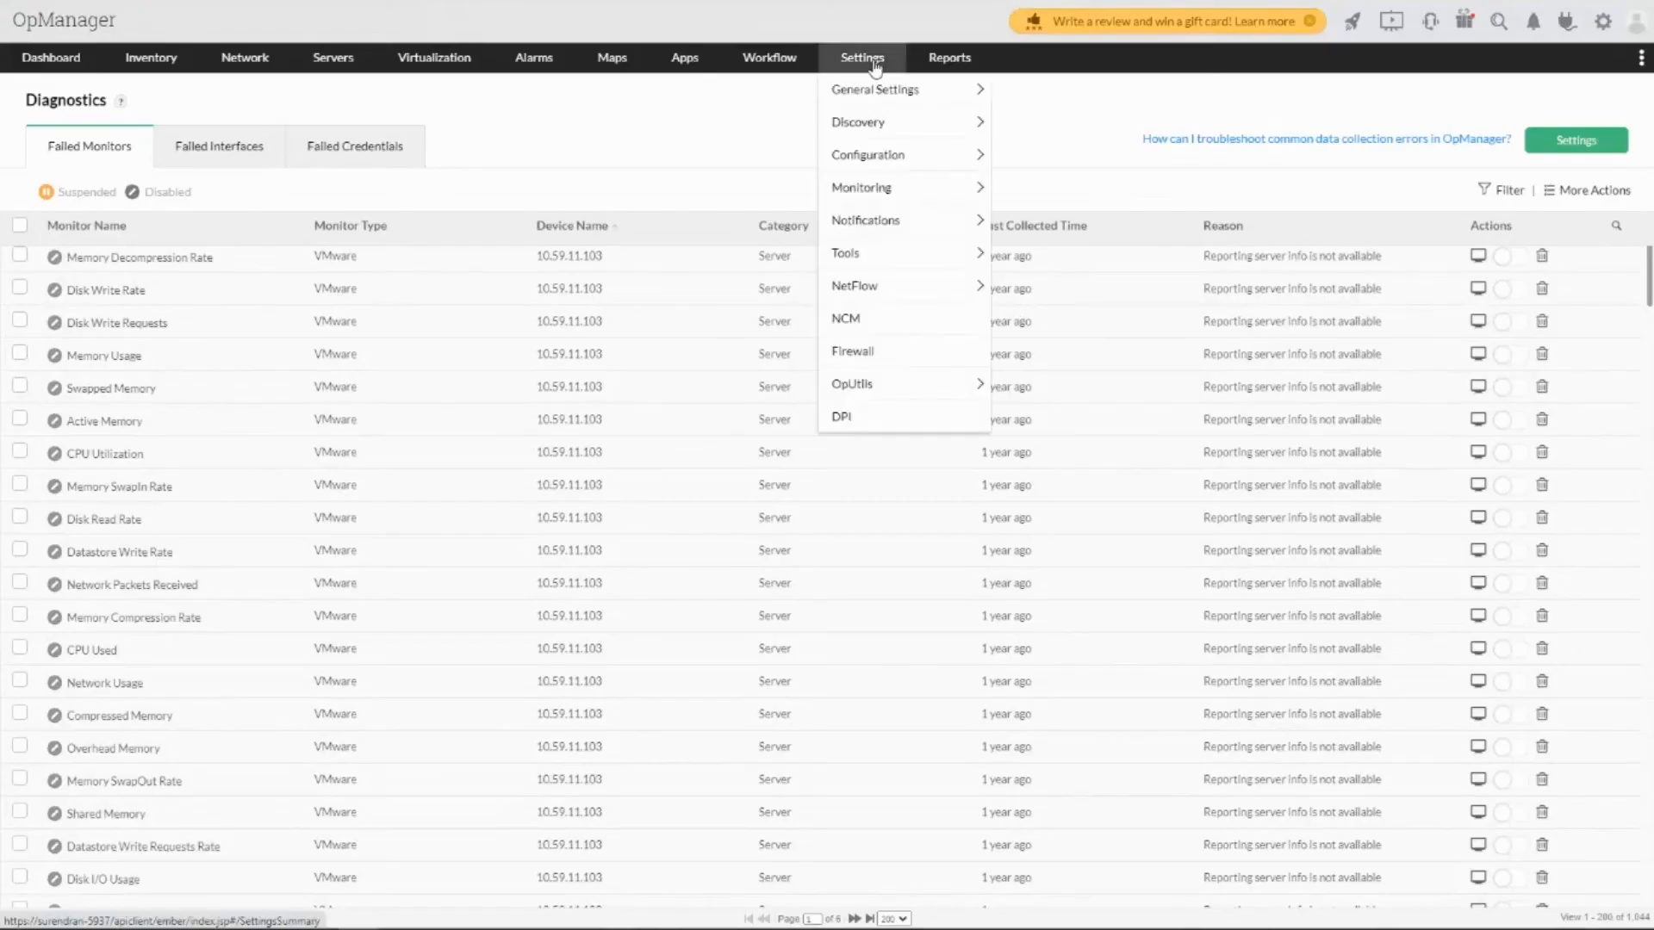
mouse_move(868, 198)
click(867, 199)
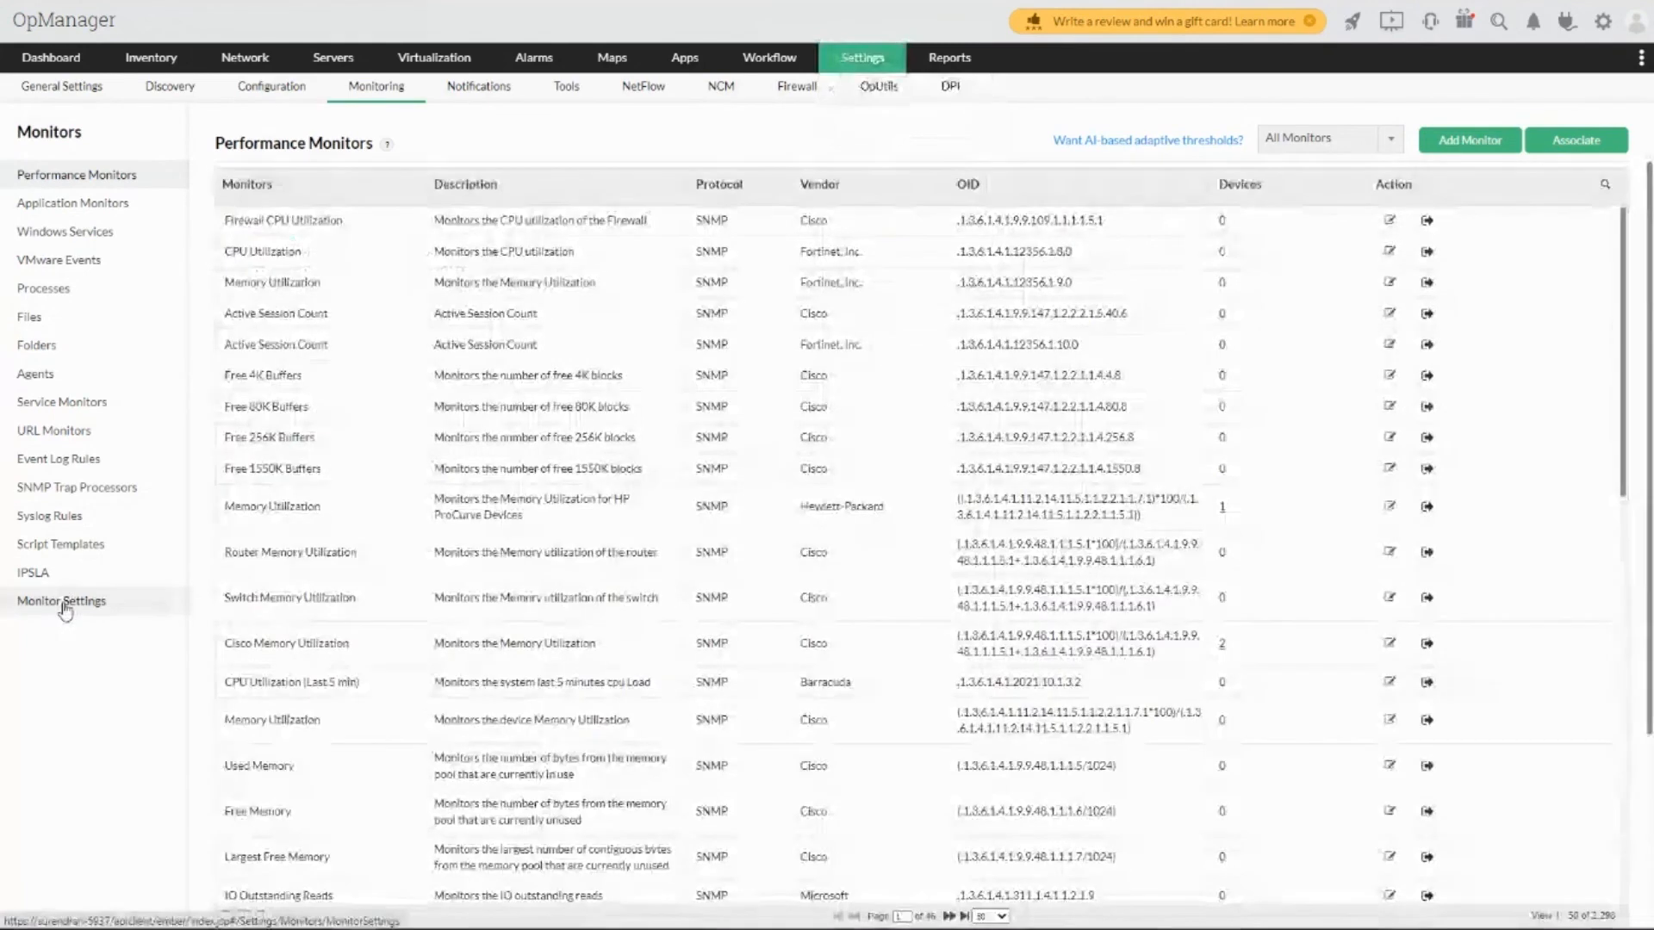
click(63, 607)
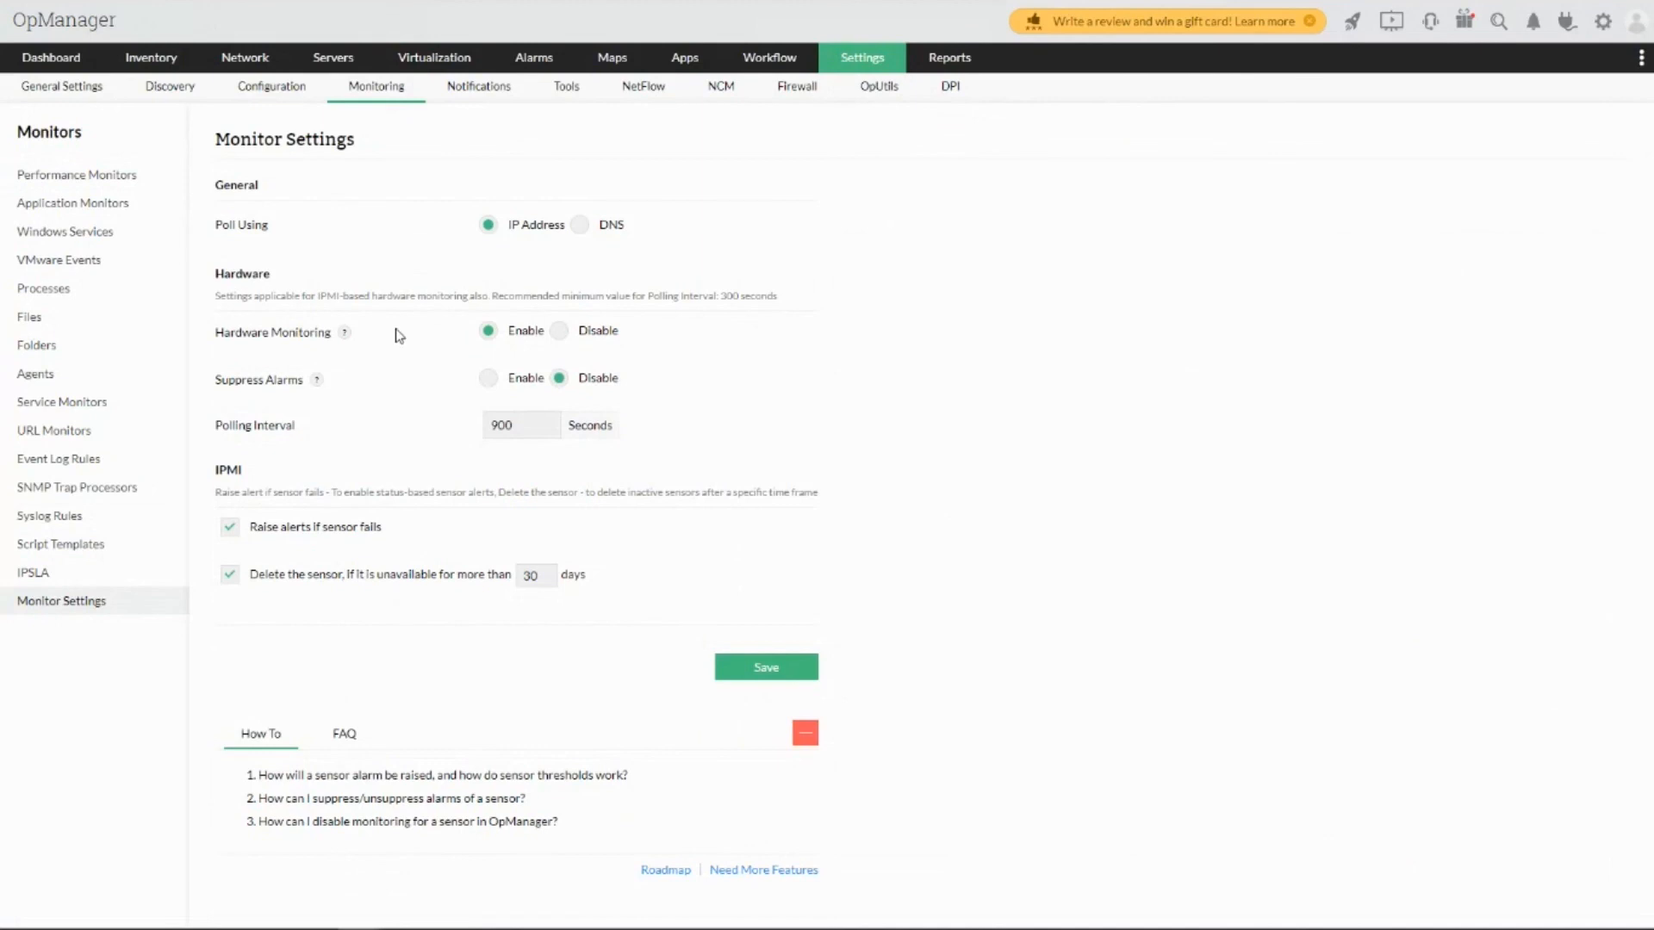
- Open Device Down Settings and set the first alarm level to 2 failed polls with Attention severity
click(271, 87)
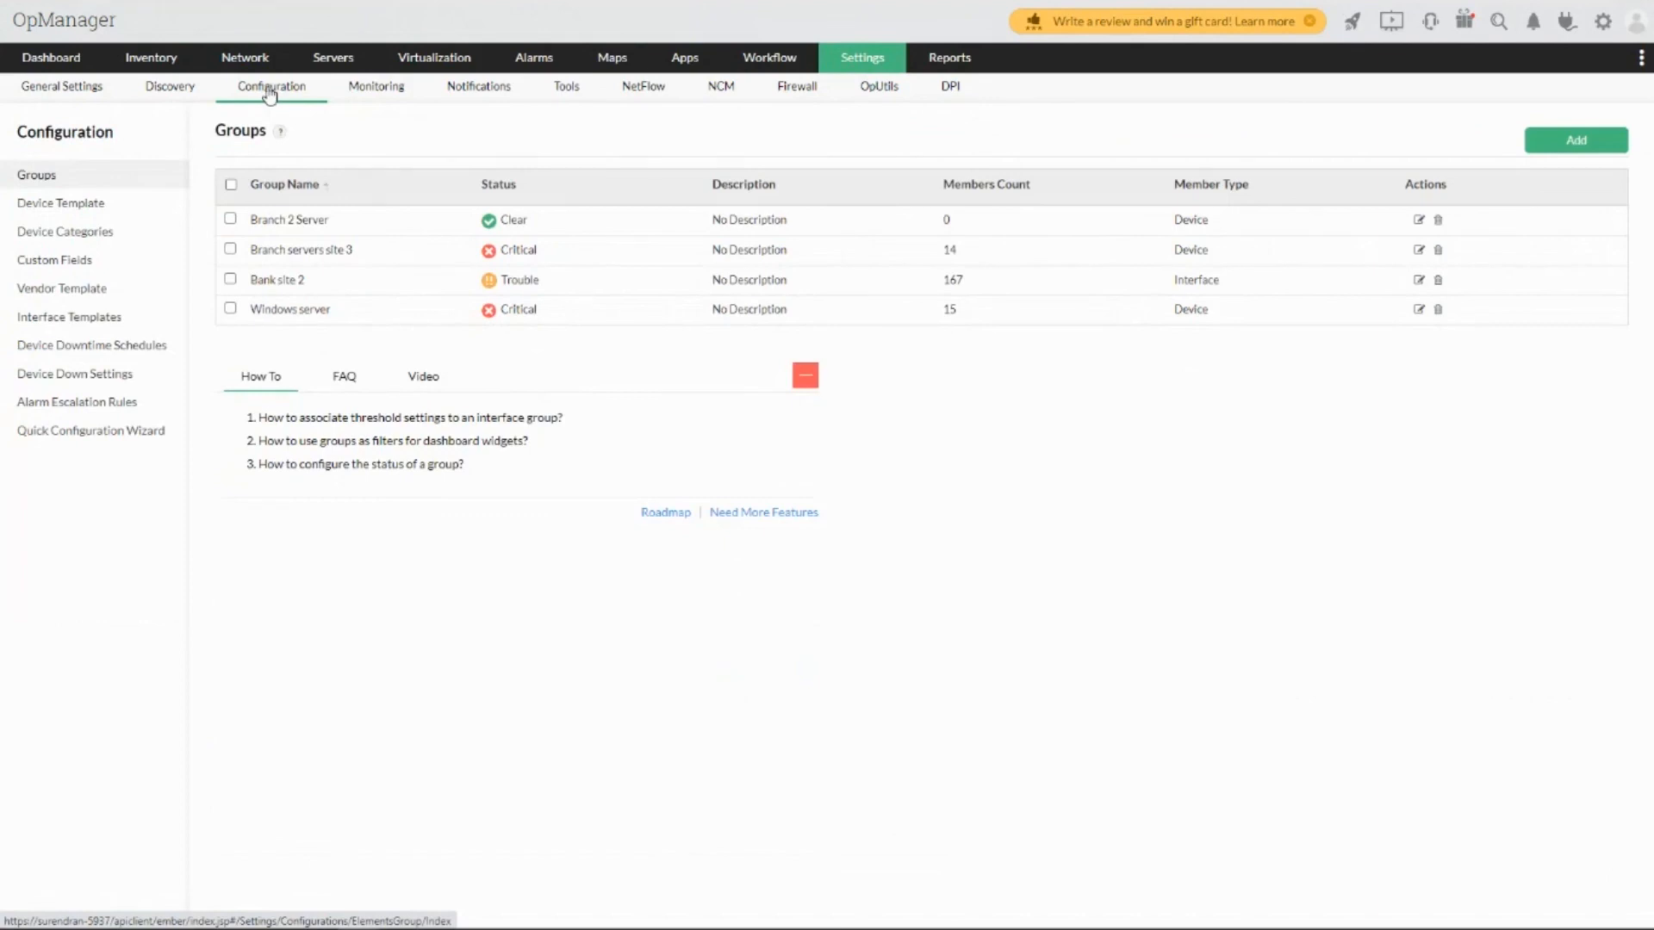
click(111, 381)
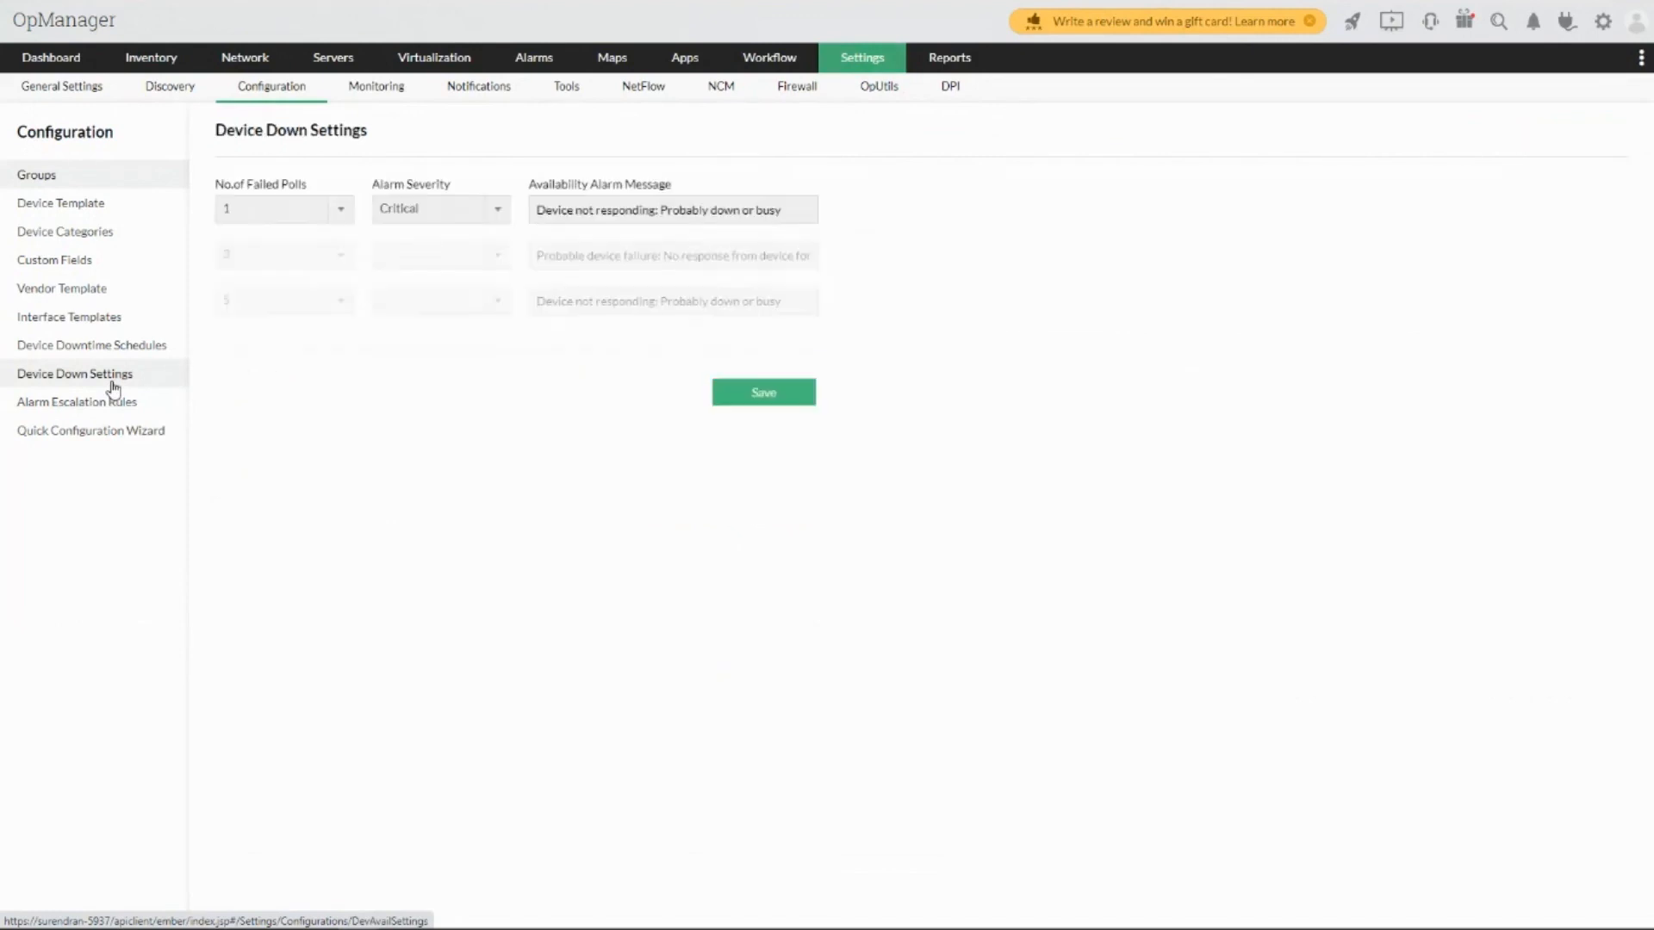
click(294, 226)
click(290, 236)
click(229, 210)
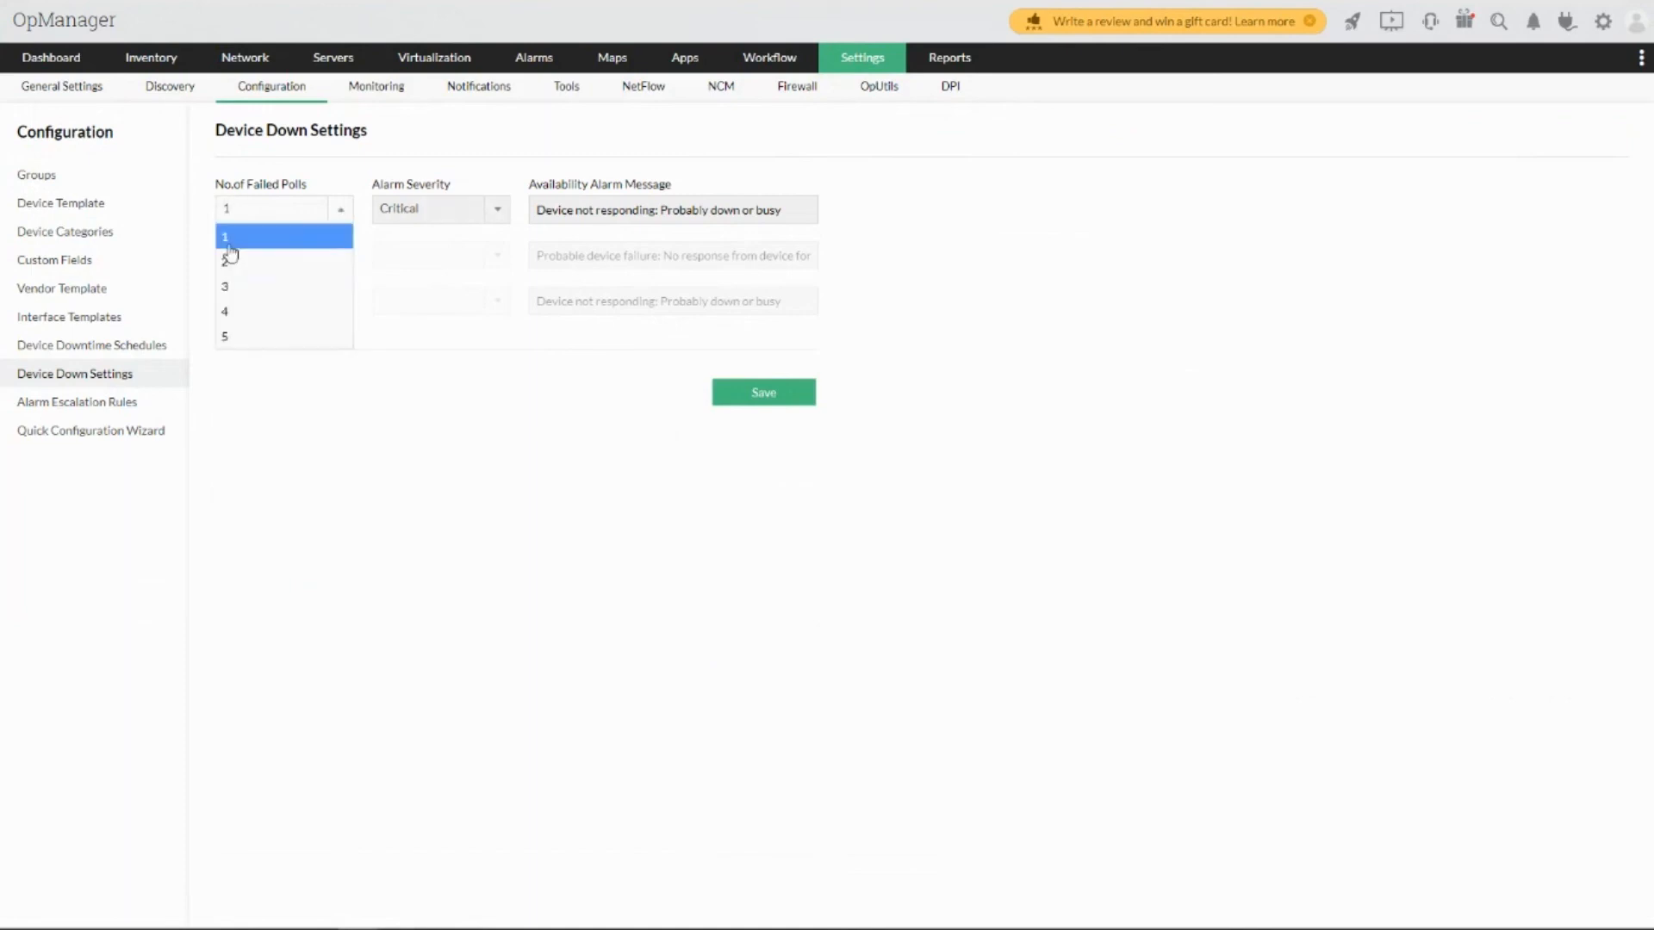
click(228, 260)
click(483, 213)
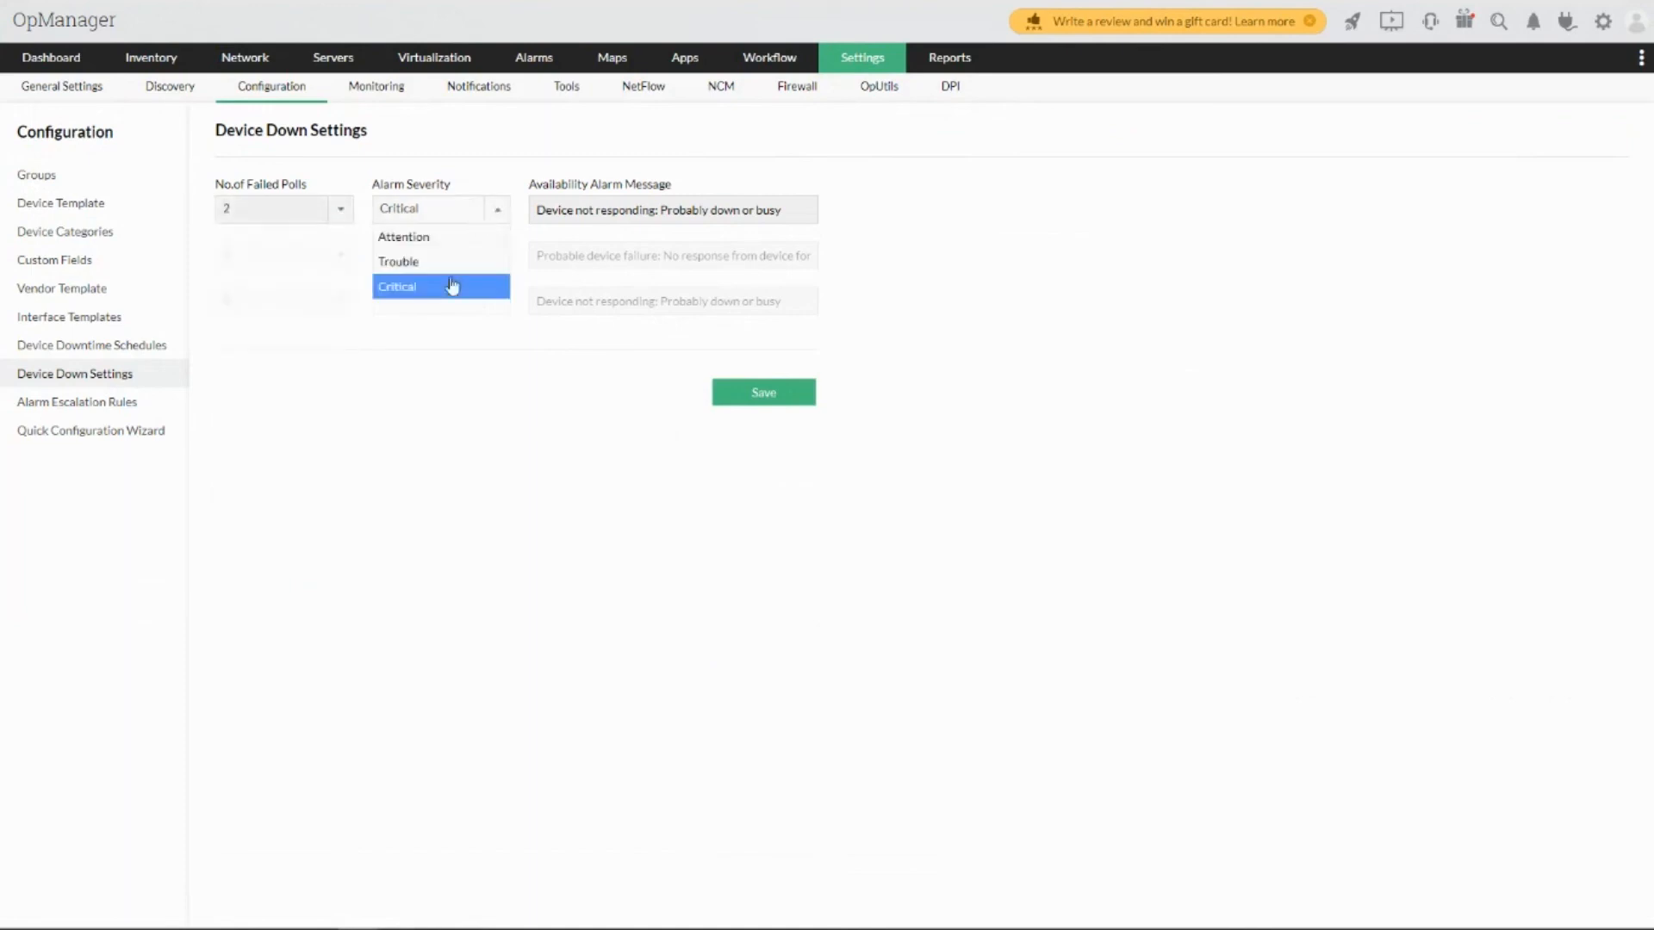
click(430, 236)
- Set the second device down level to 4 failed polls with Trouble severity, and save the settings
click(247, 252)
click(250, 327)
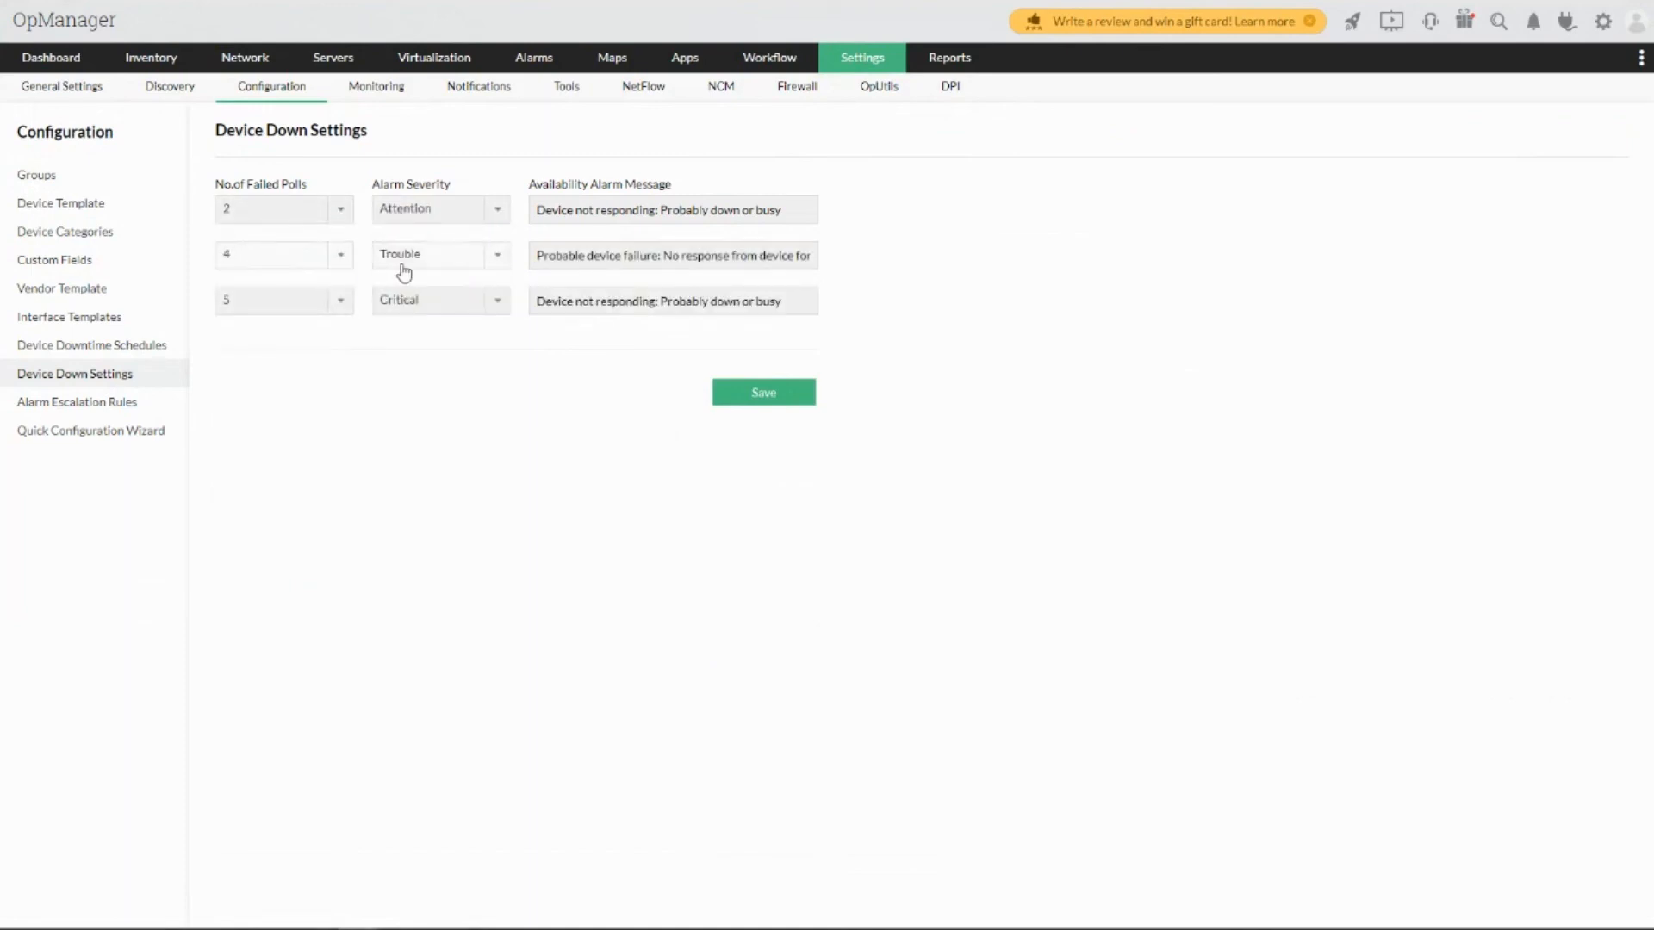
click(404, 273)
click(226, 303)
click(448, 439)
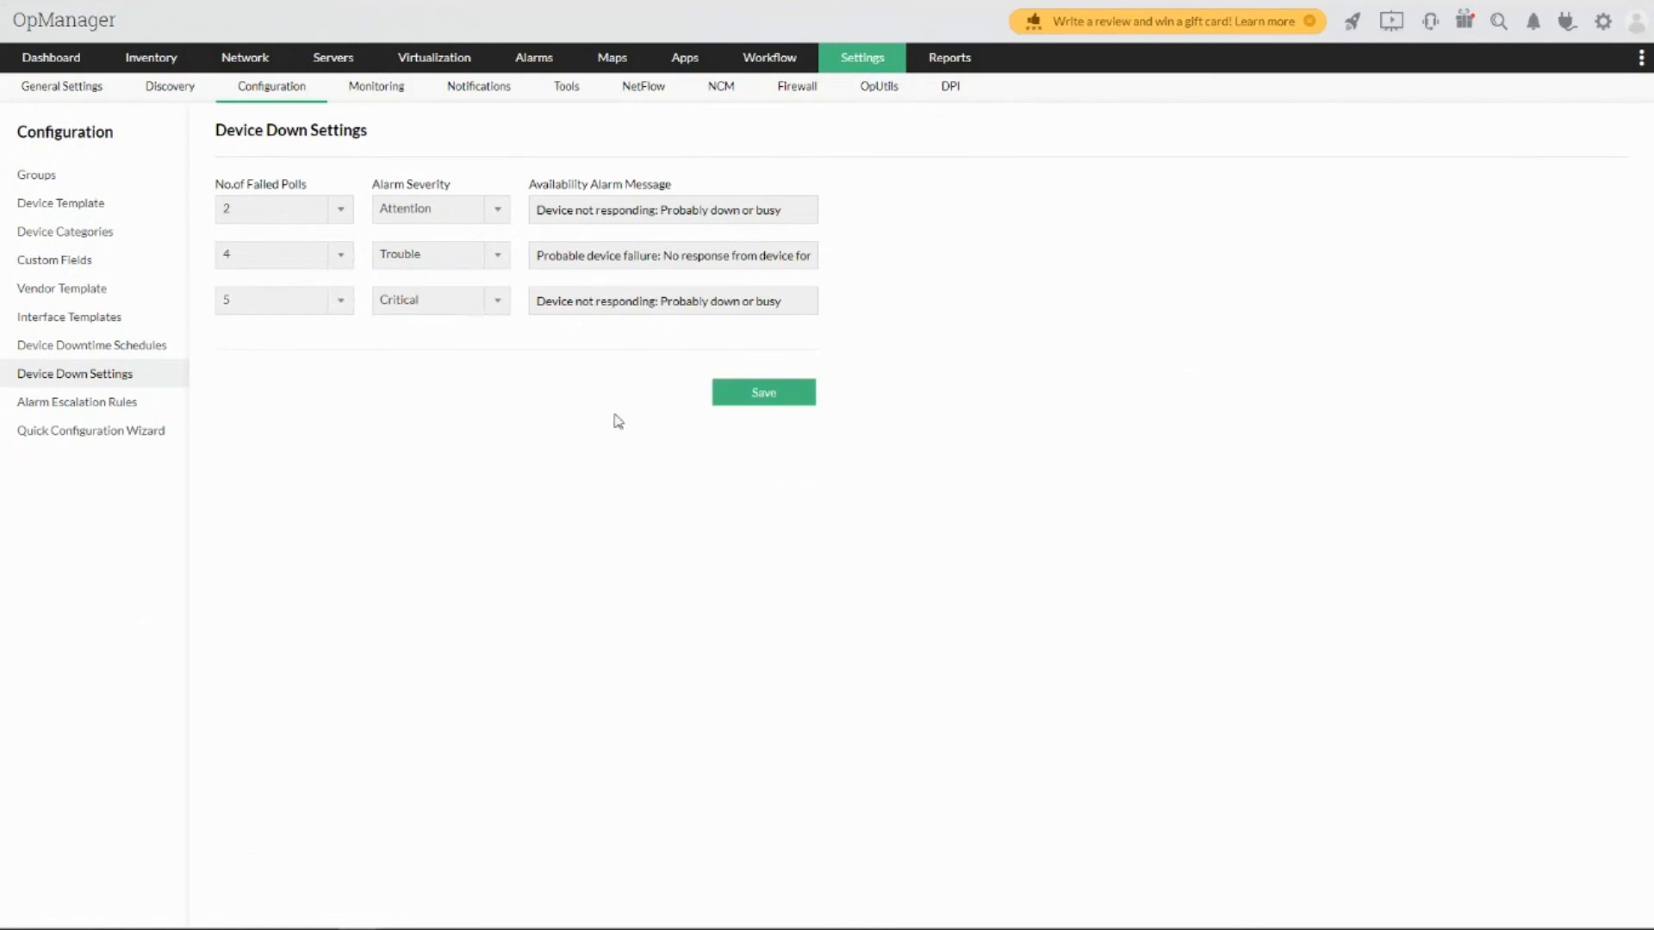
click(748, 404)
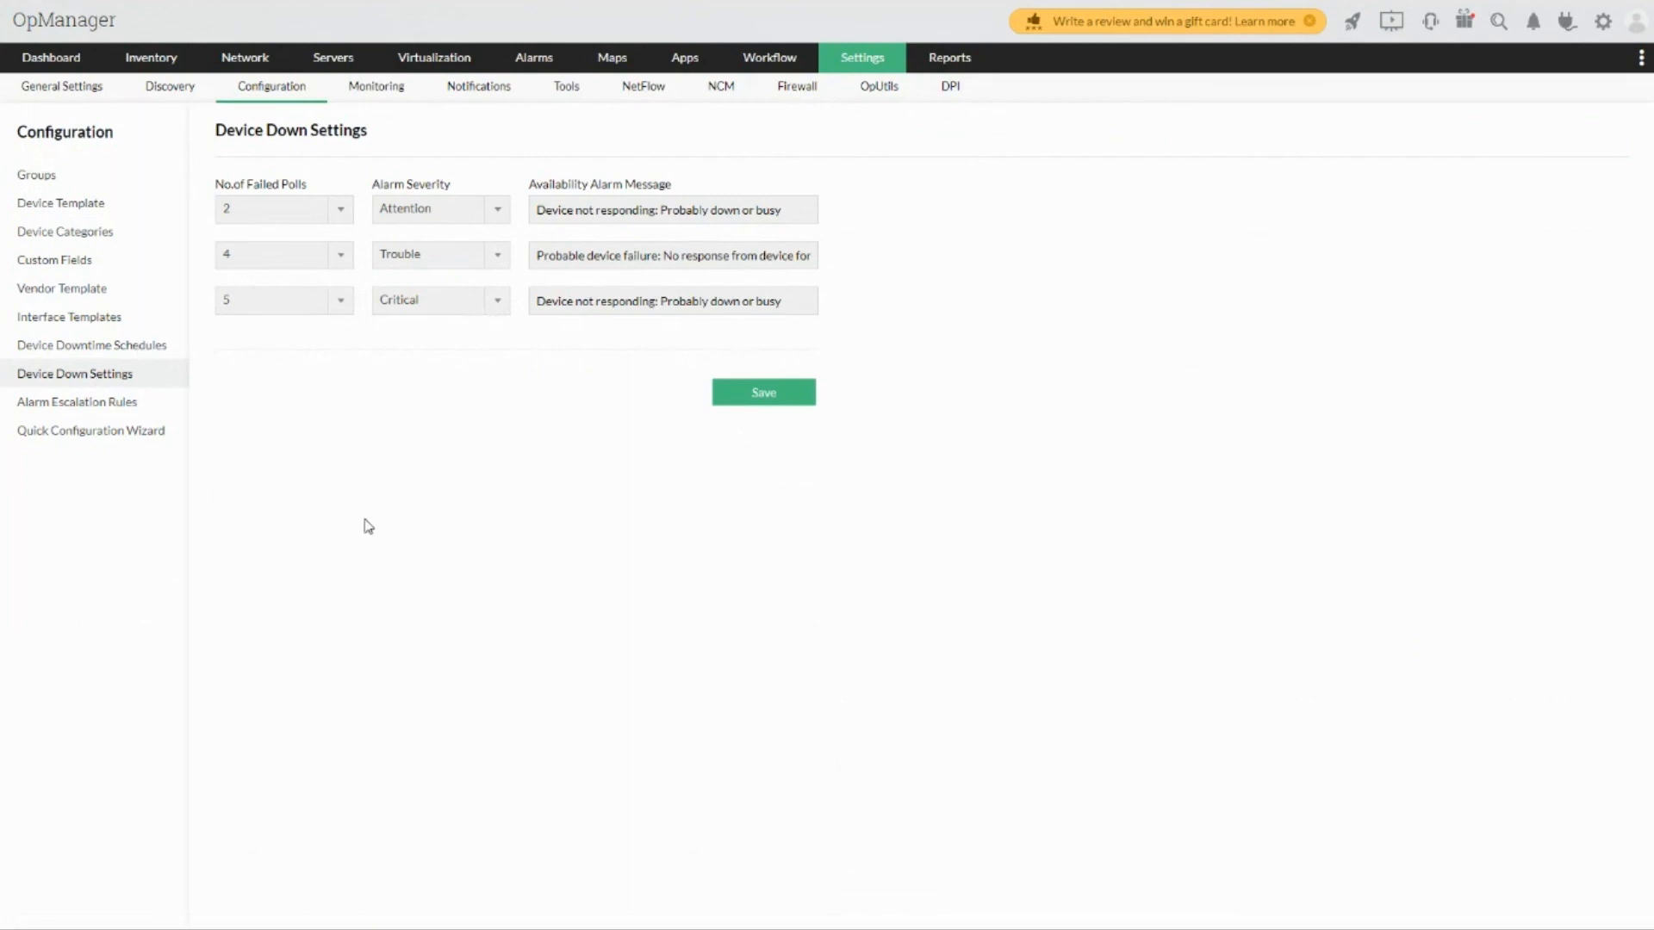
- Switch to the slide presentation and advance to question 4 about multiple business hours under reports
key(super+Tab)
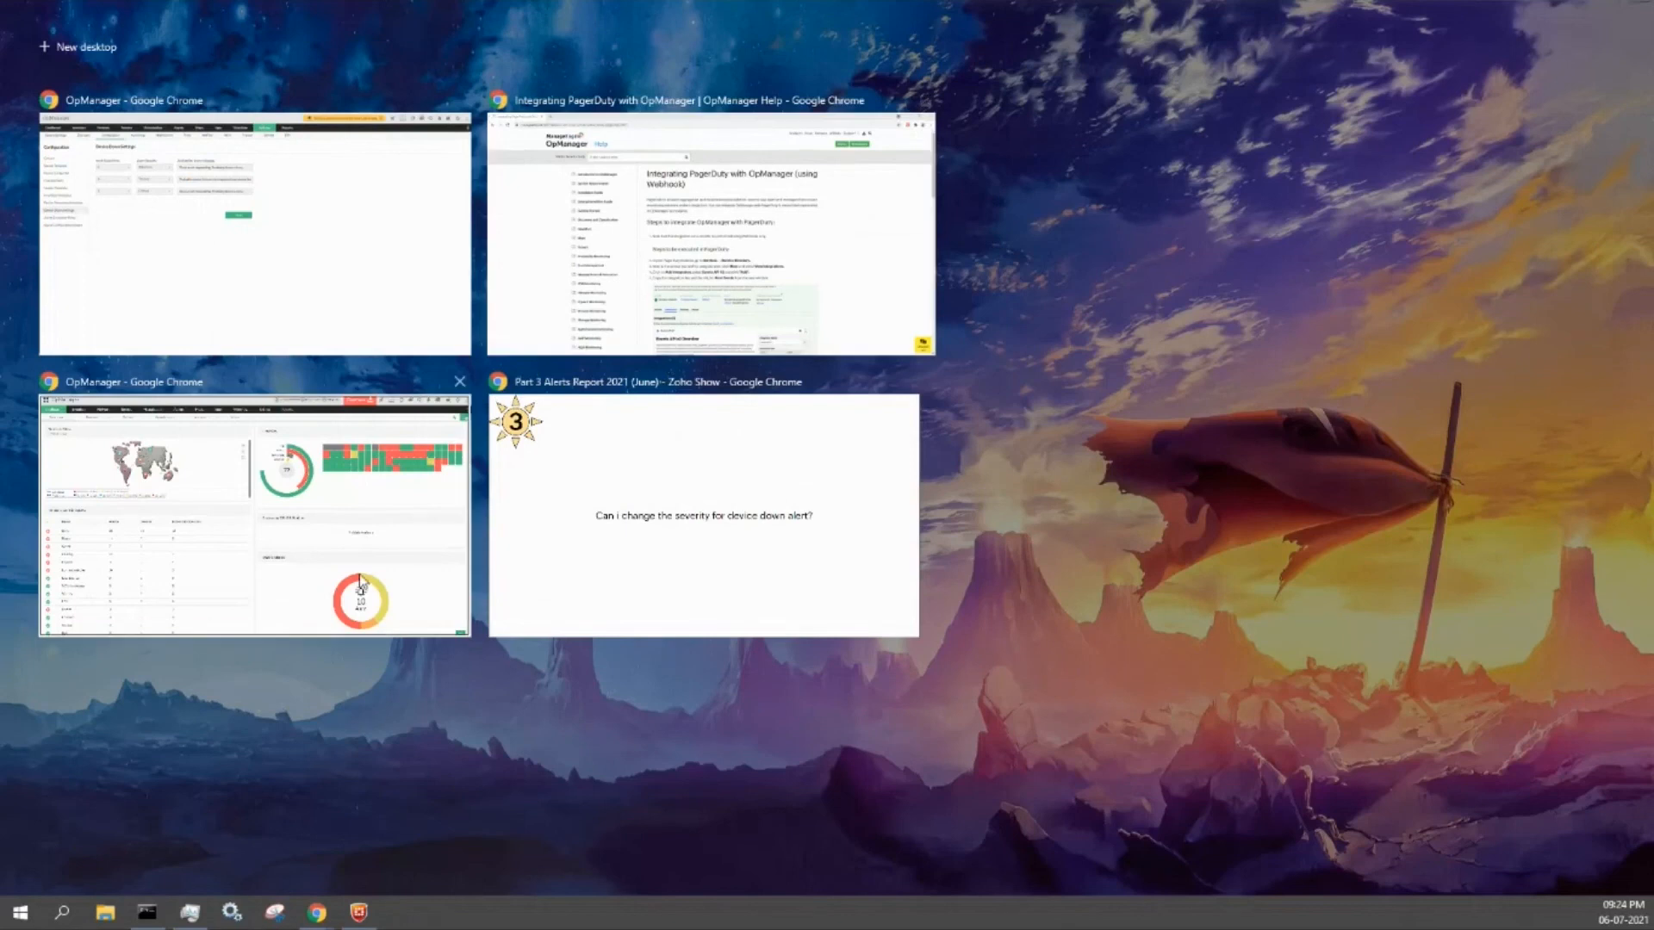
click(615, 546)
key(Right)
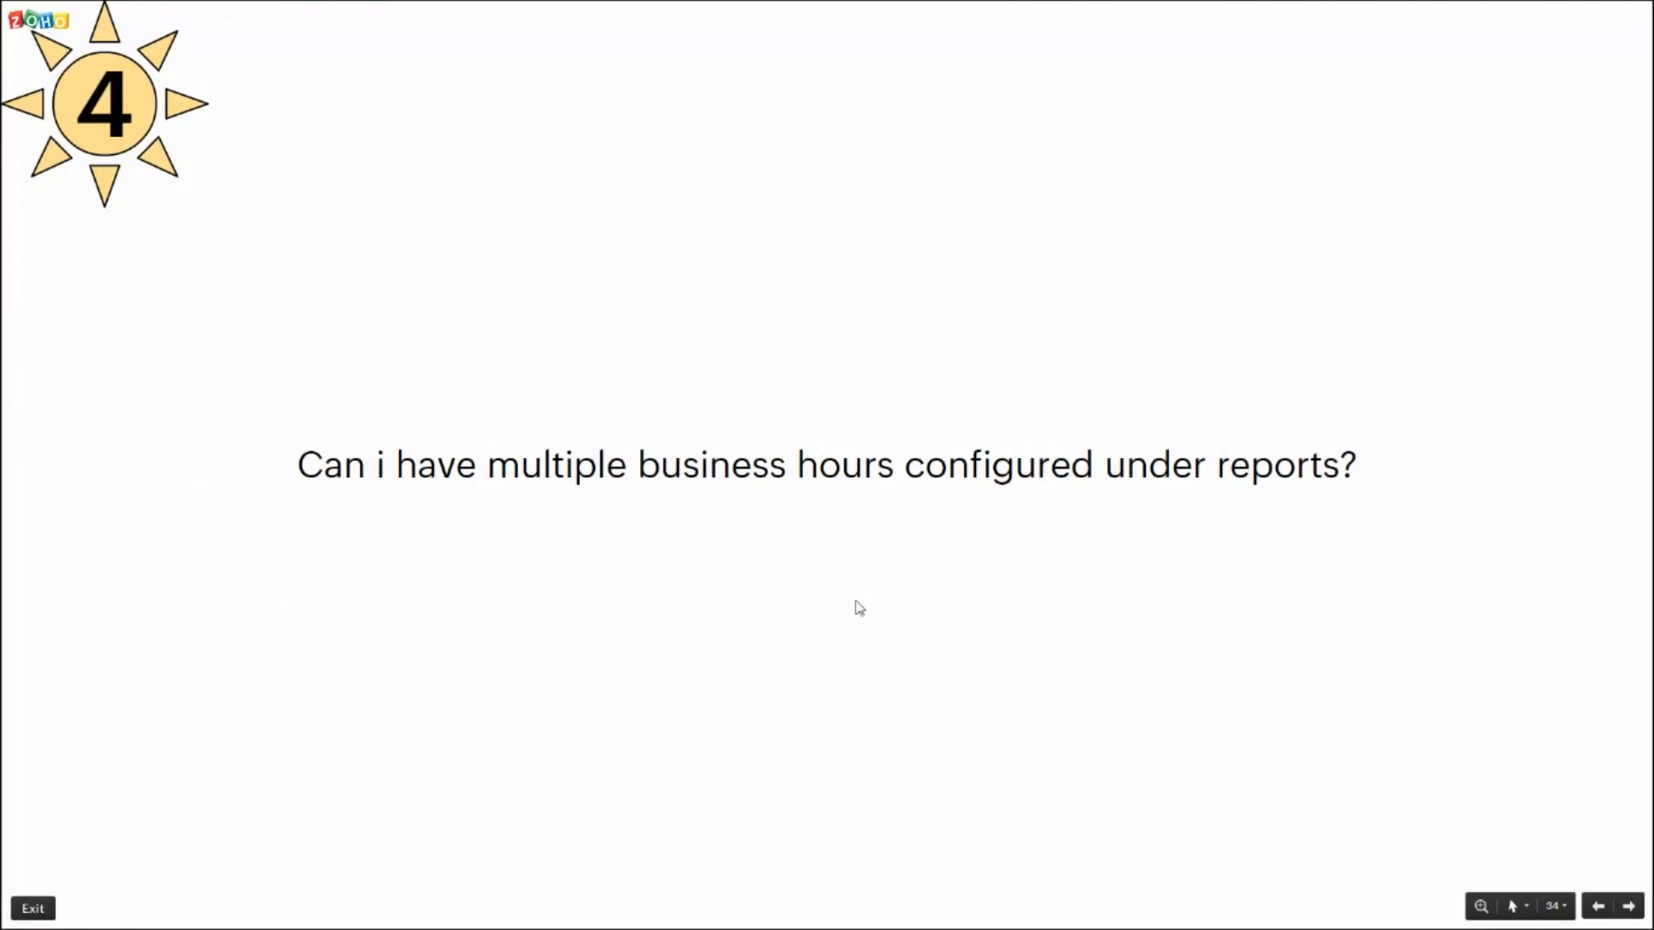
- Switch back to OpManager and open the business hour rules in Report Settings
key(super+Tab)
click(746, 296)
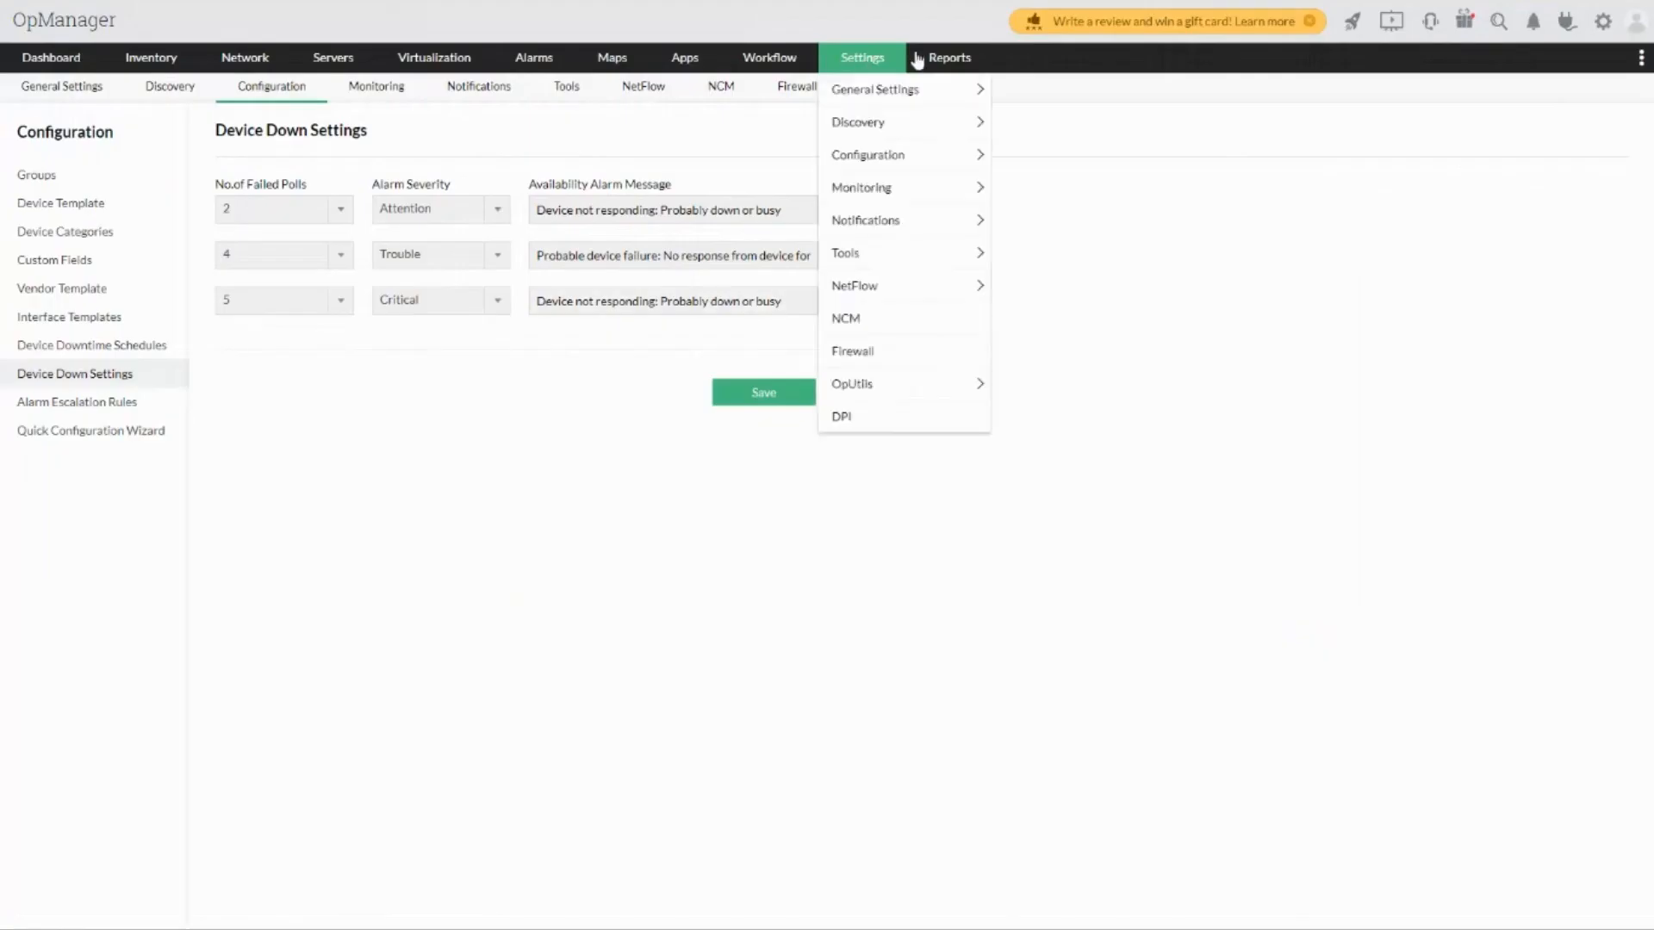
mouse_move(947, 56)
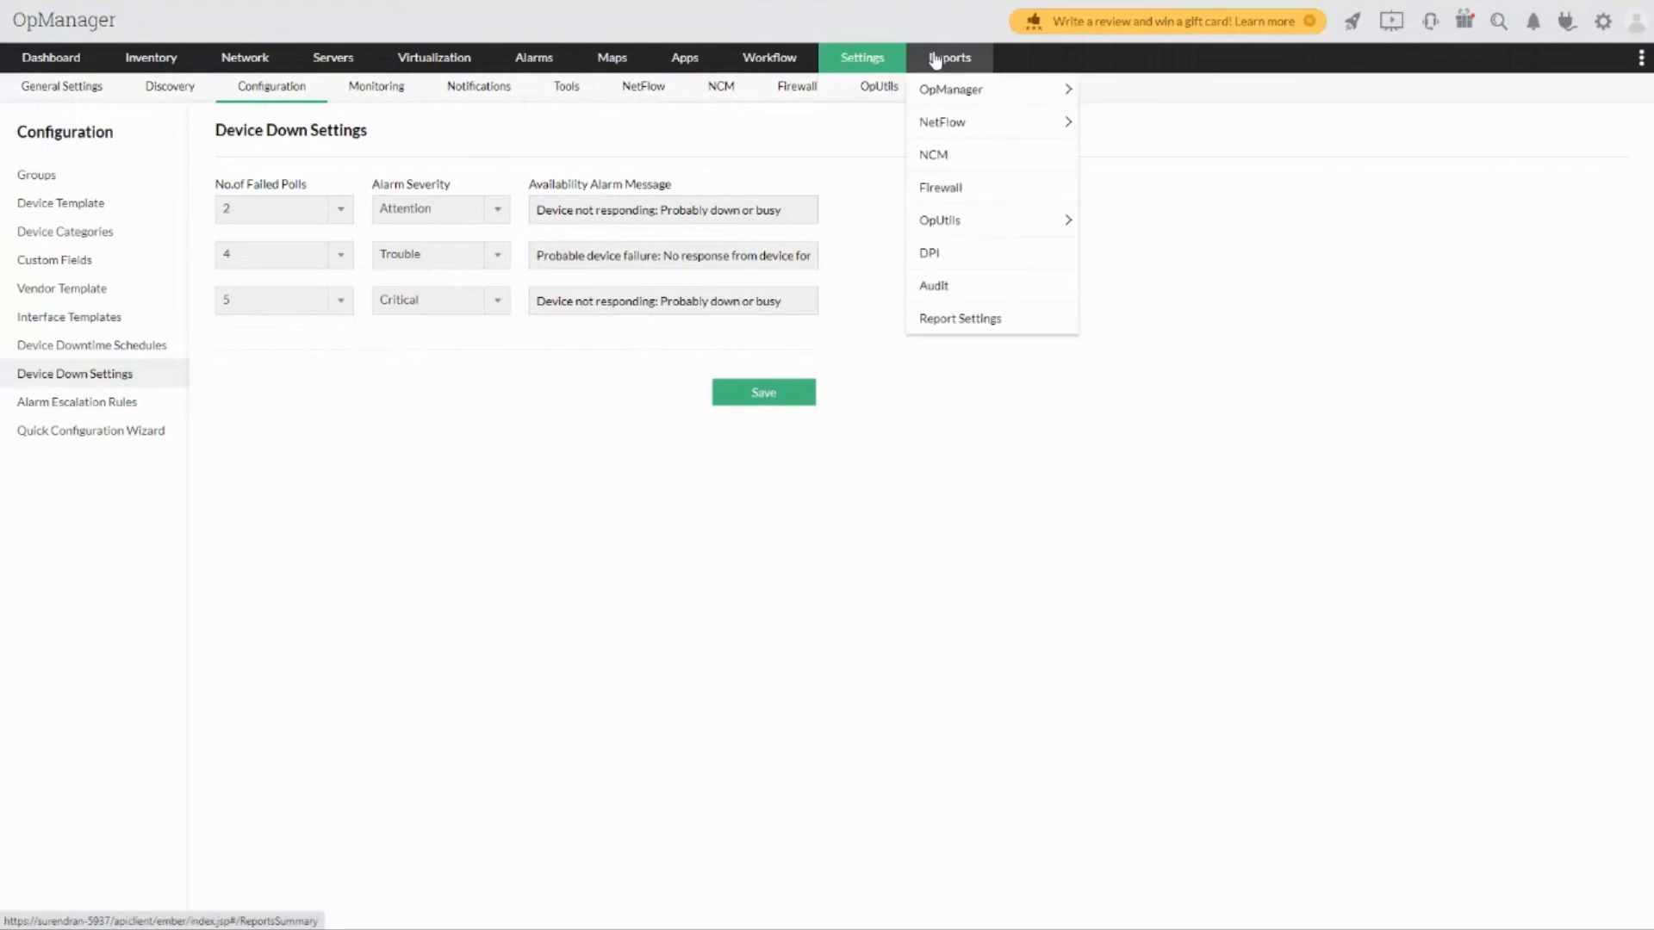
click(956, 331)
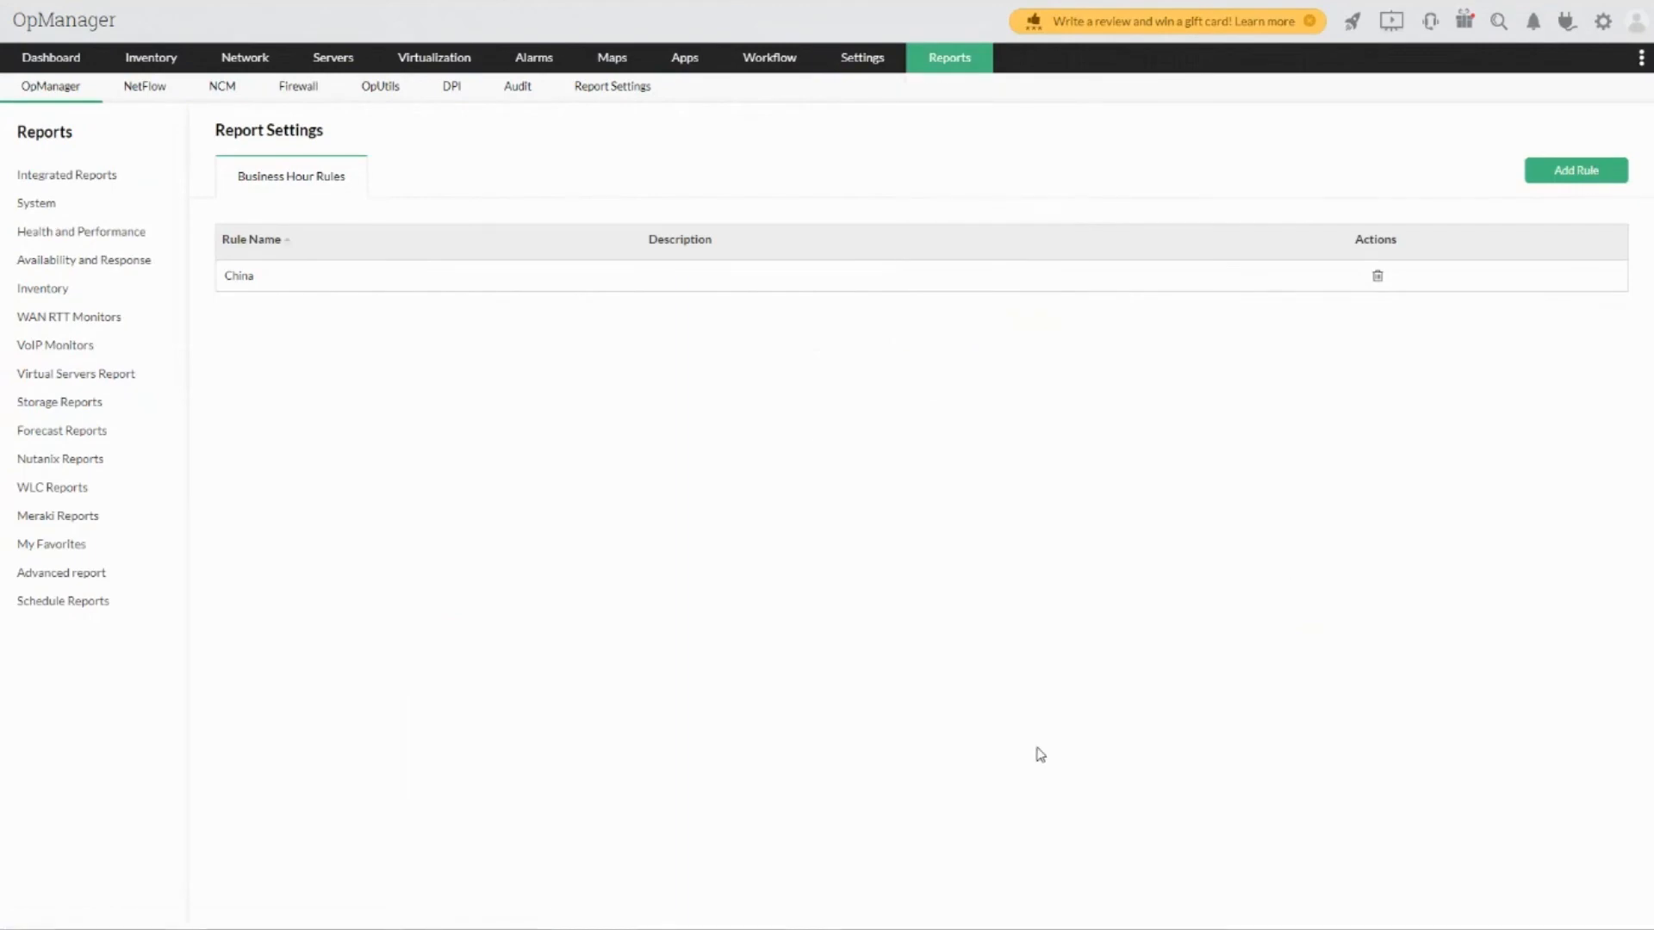
- Return to the slide presentation and advance to question 5 about dashboards visible only to selected users
key(super+Tab)
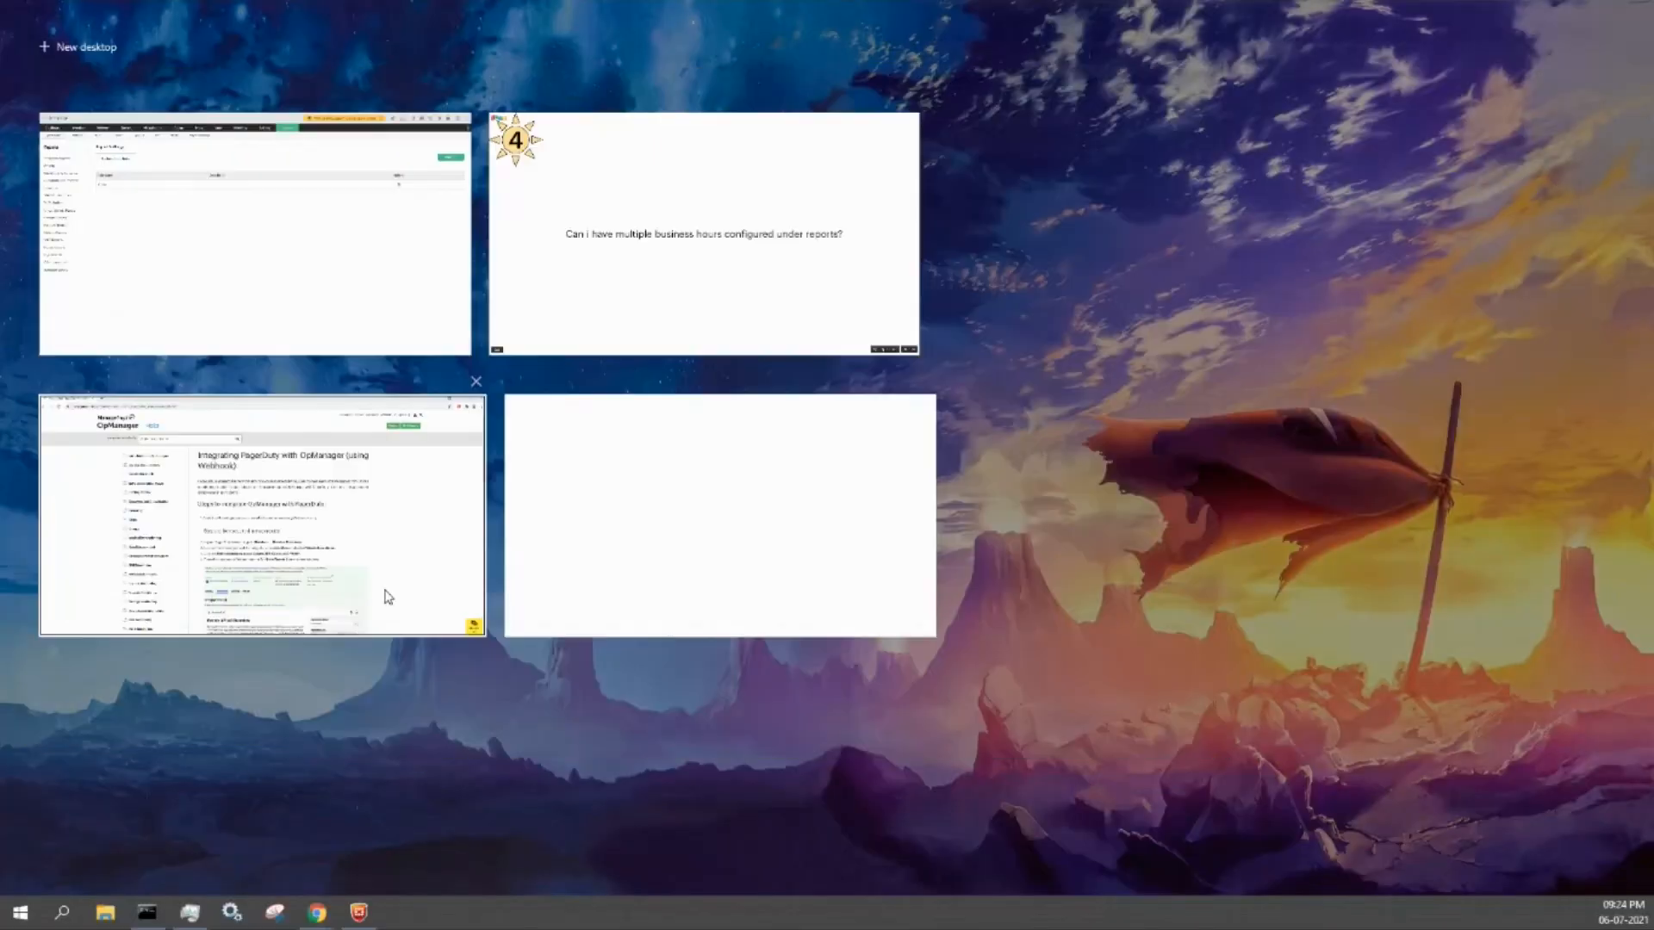
click(757, 262)
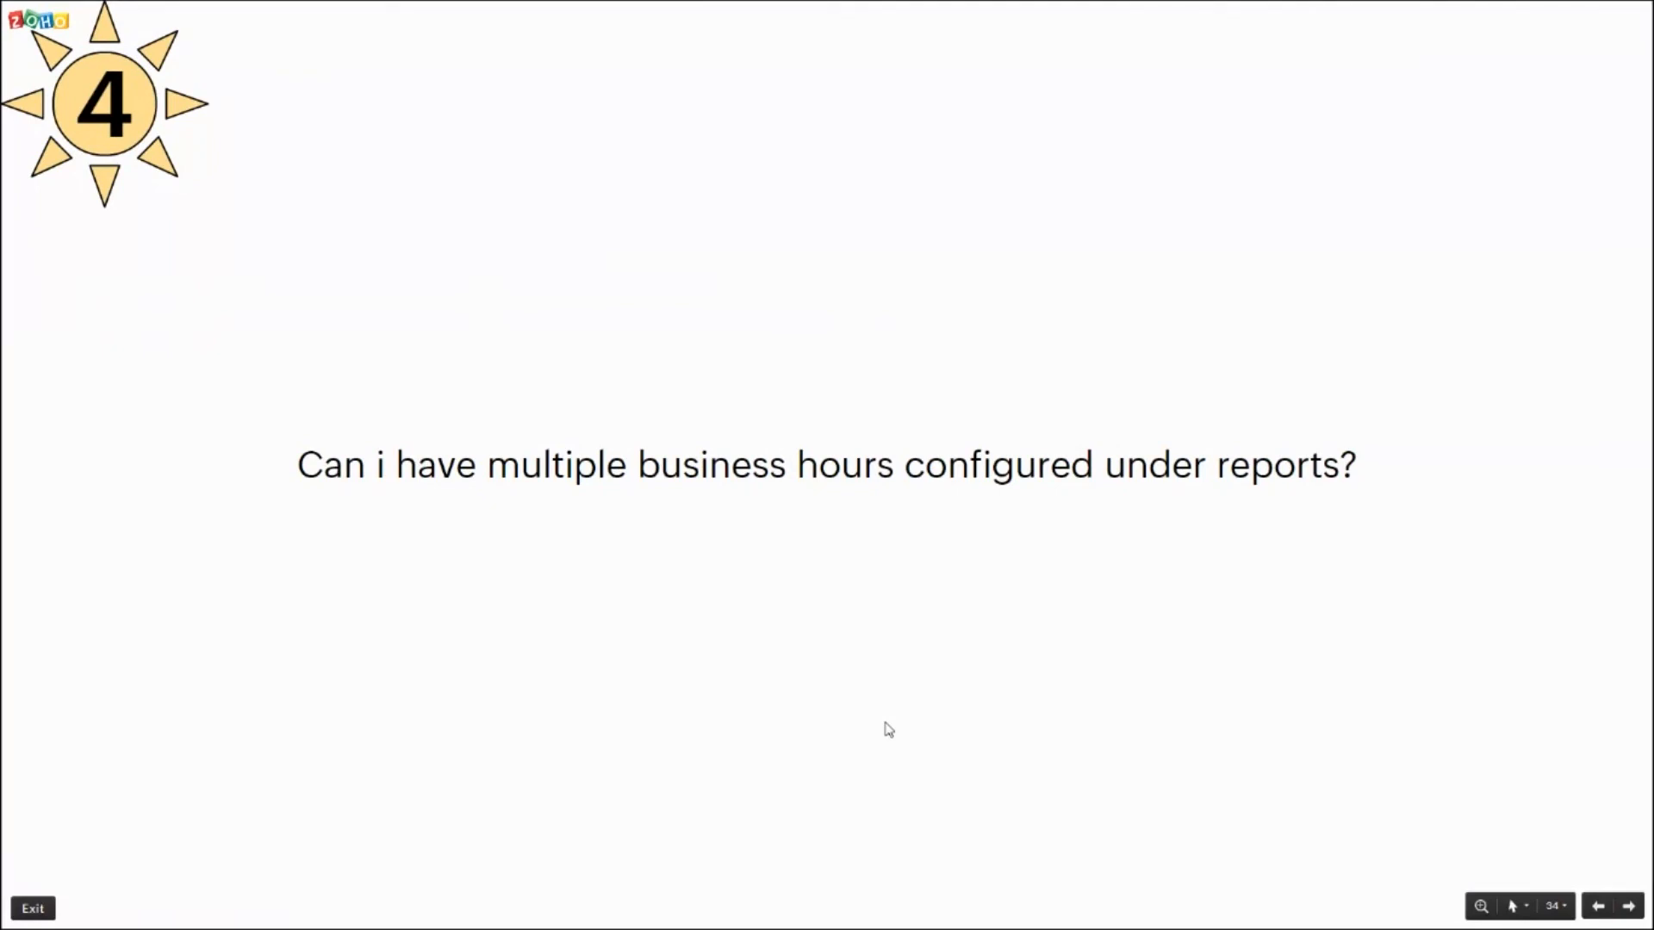
key(Right)
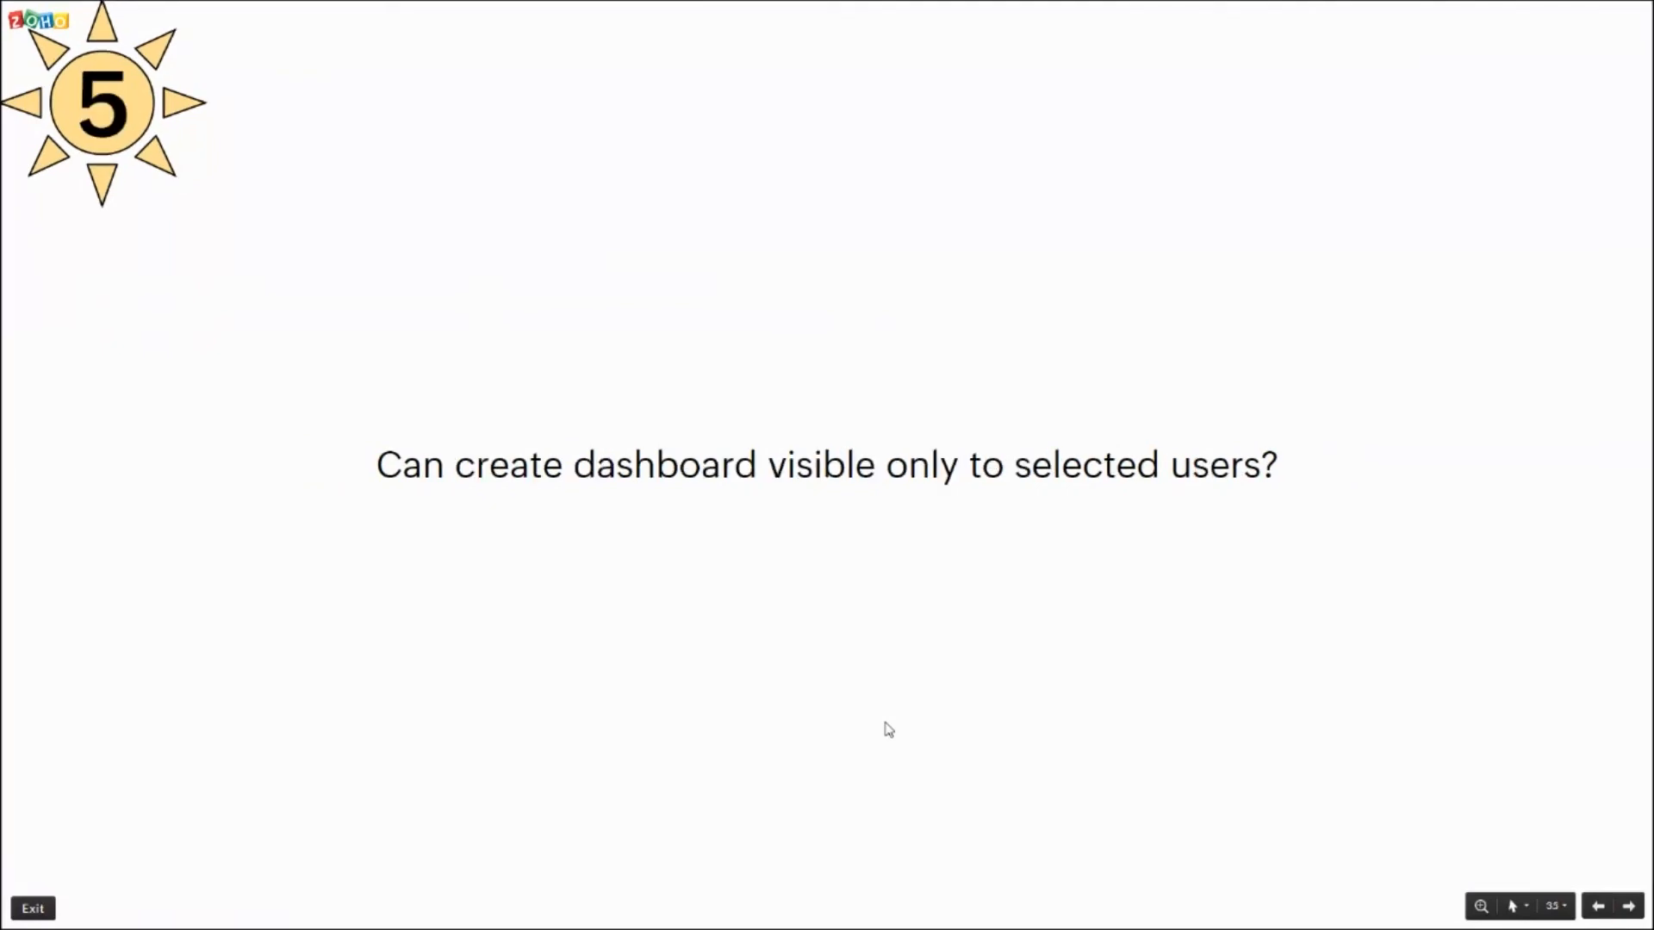